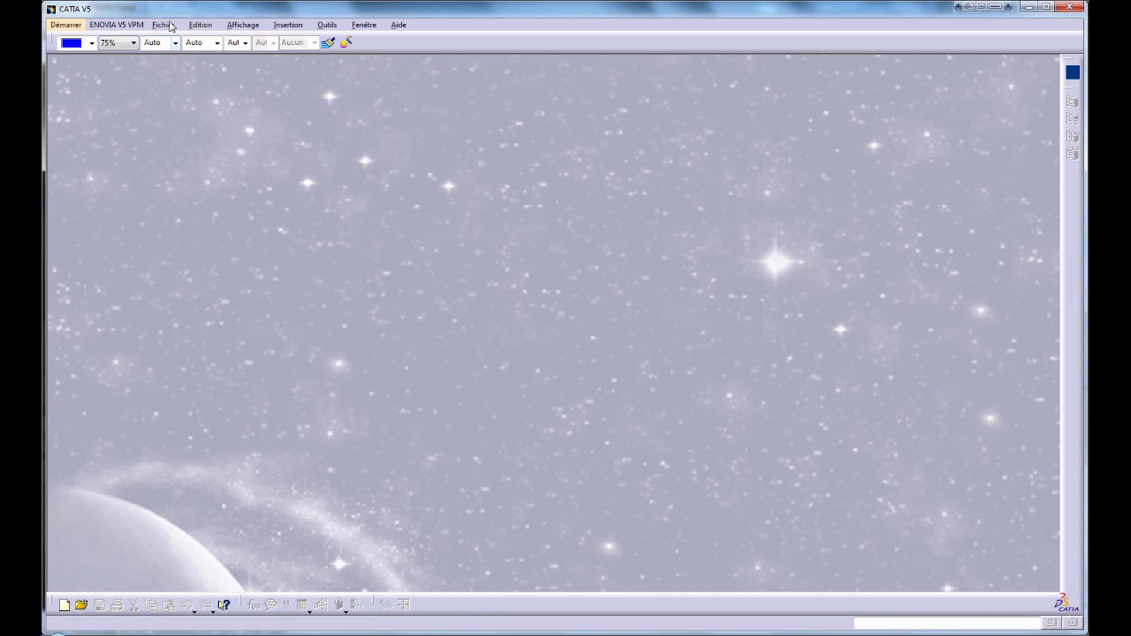
- Create a new part named 14.35-U01, checking the part number against the SG 38 drawing
key("ctrl+n")
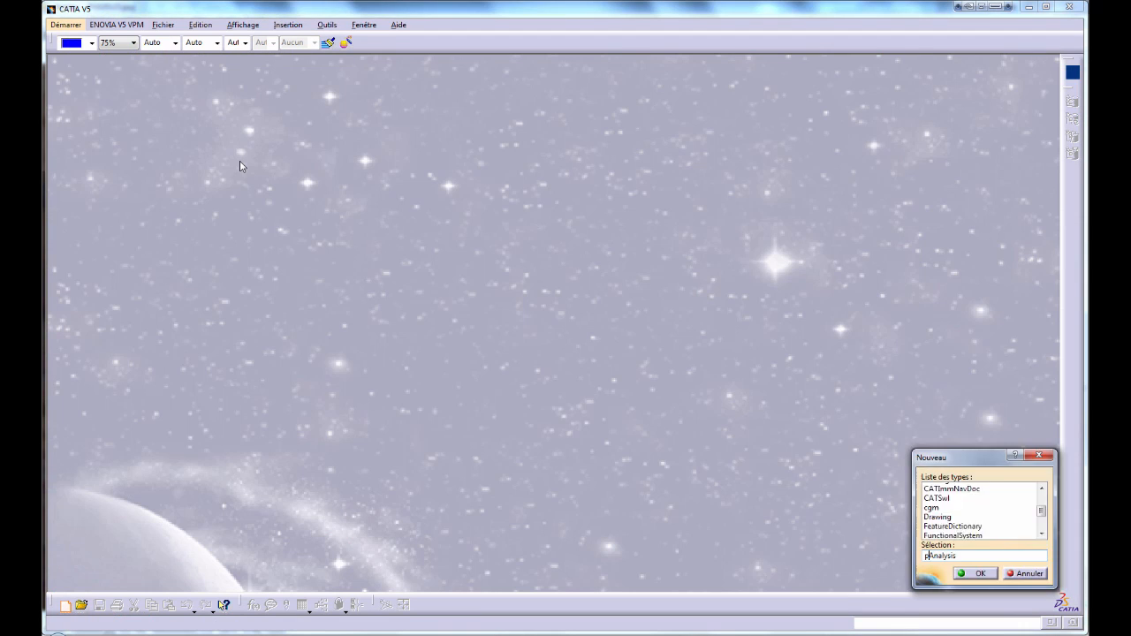
key("Return")
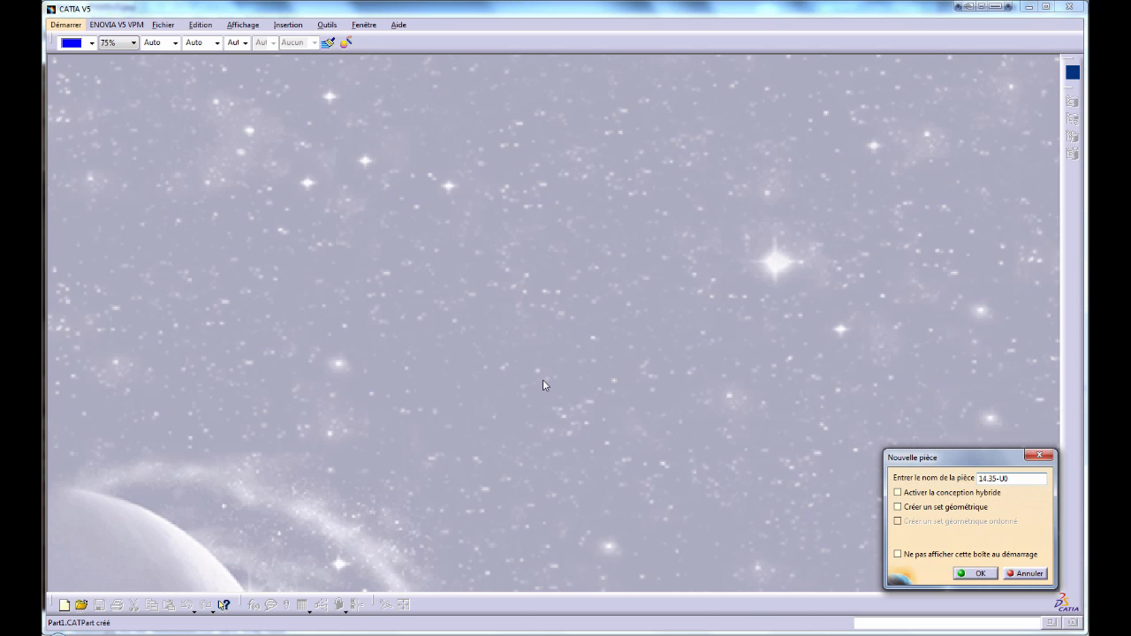
key("alt+Tab")
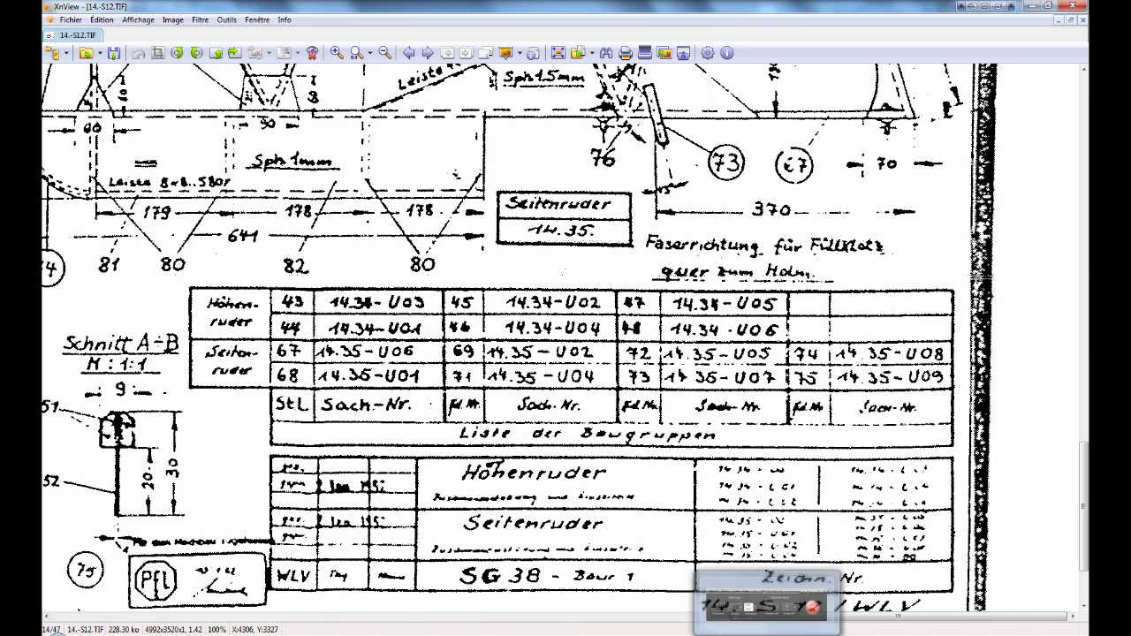
left_click(397, 634)
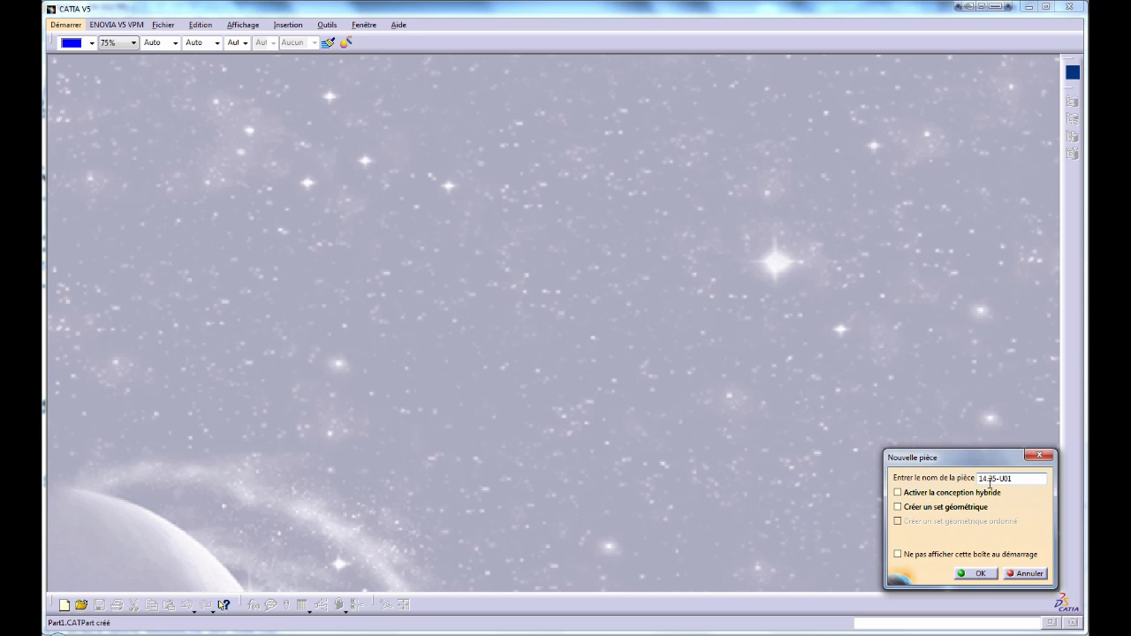
key("Return")
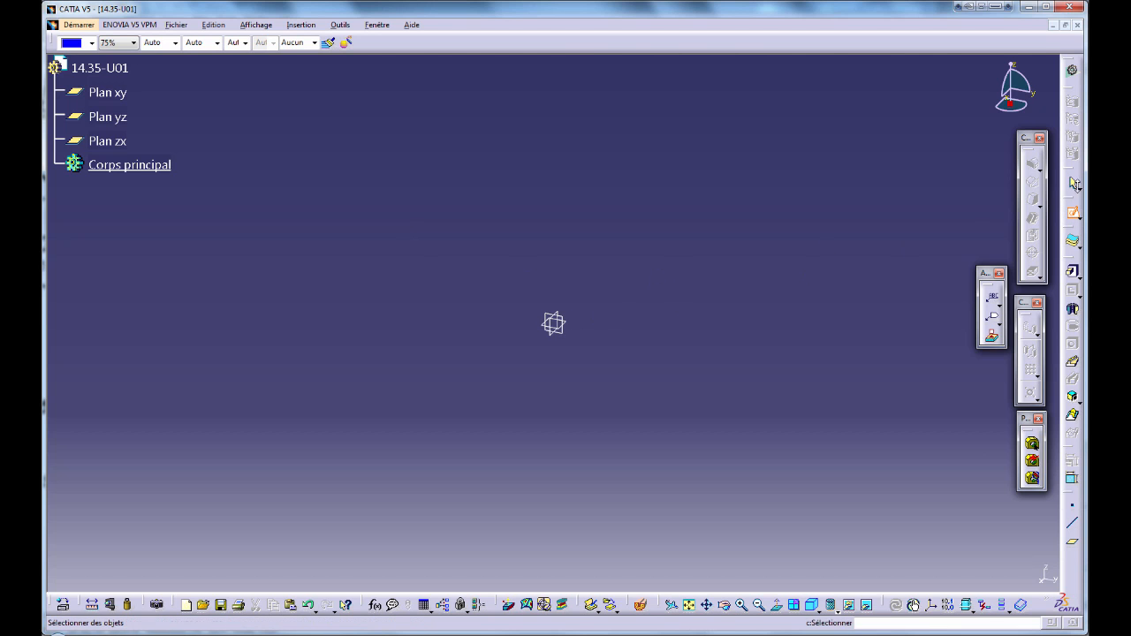
- Insert a geometrical set named Ref in the part
left_click(301, 25)
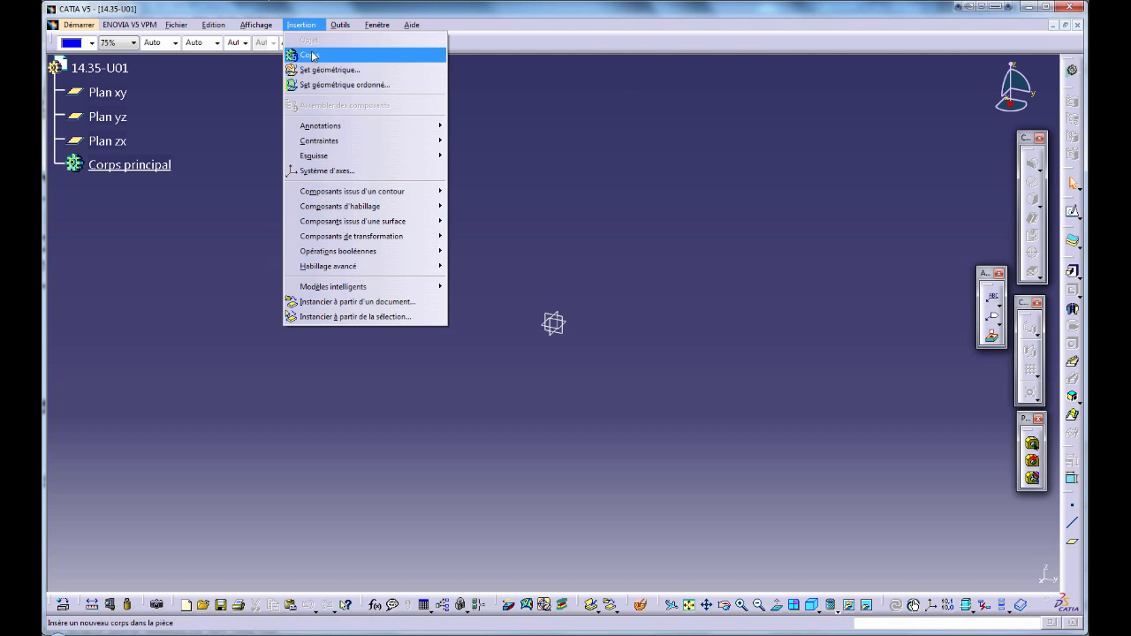
left_click(315, 69)
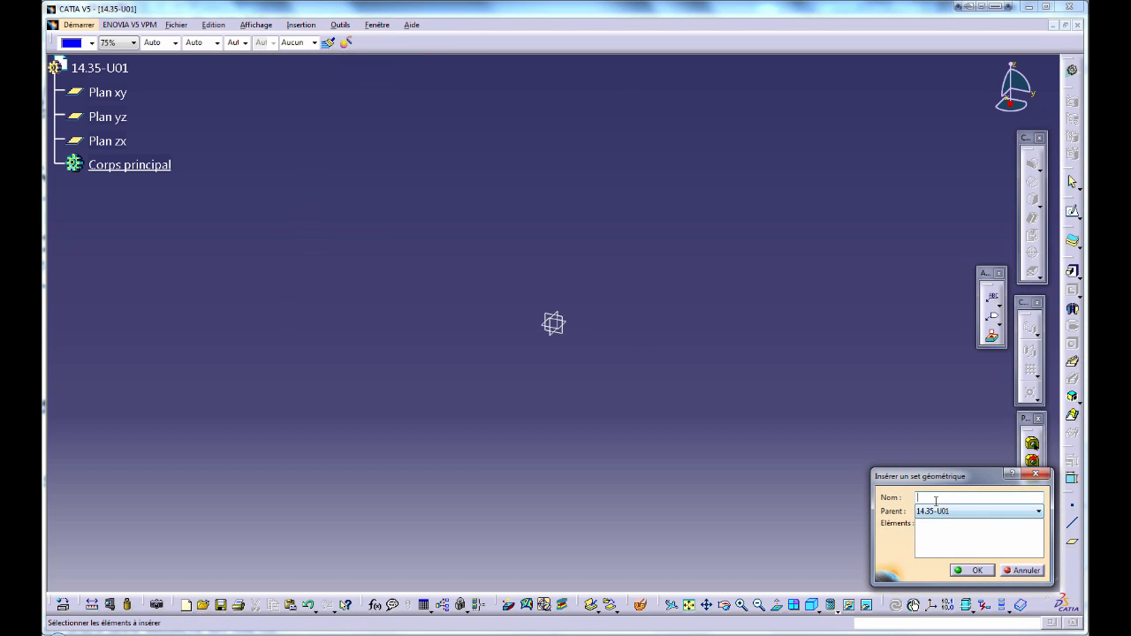
type("Ref")
key("Return")
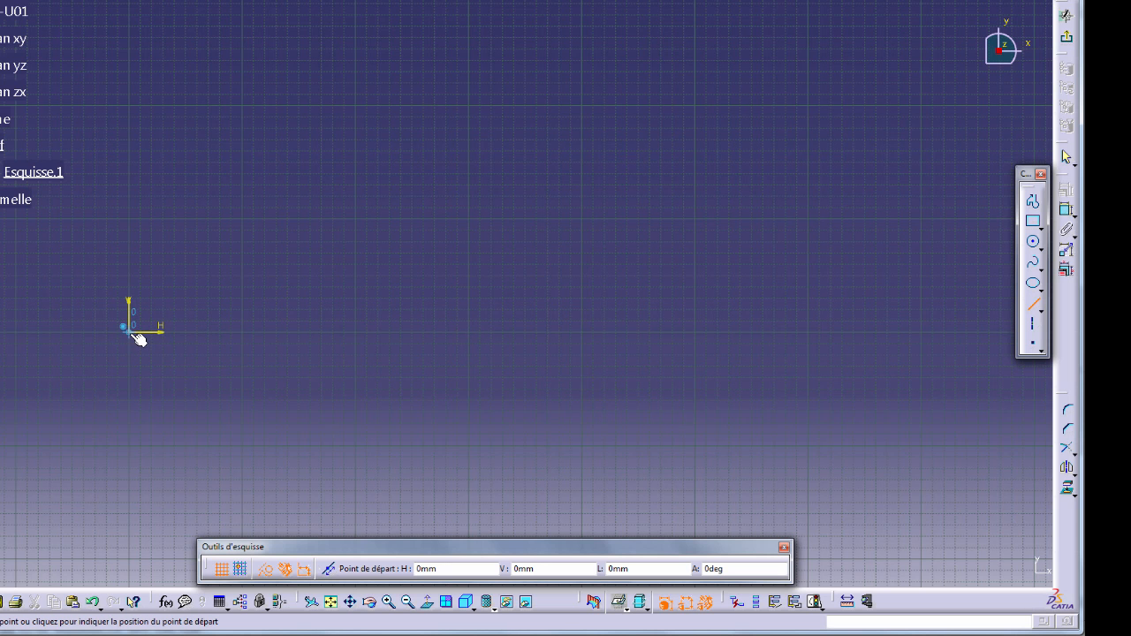
- Draw a vertical line upward from the sketch origin and constrain its length to 25 mm
left_click(129, 332)
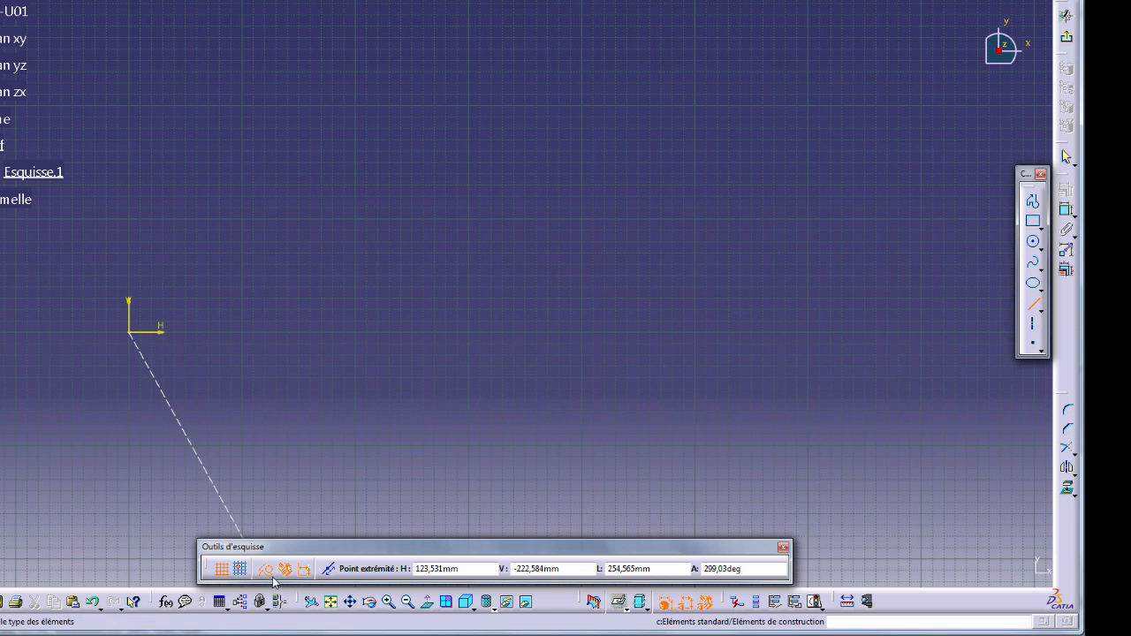
left_click(131, 237)
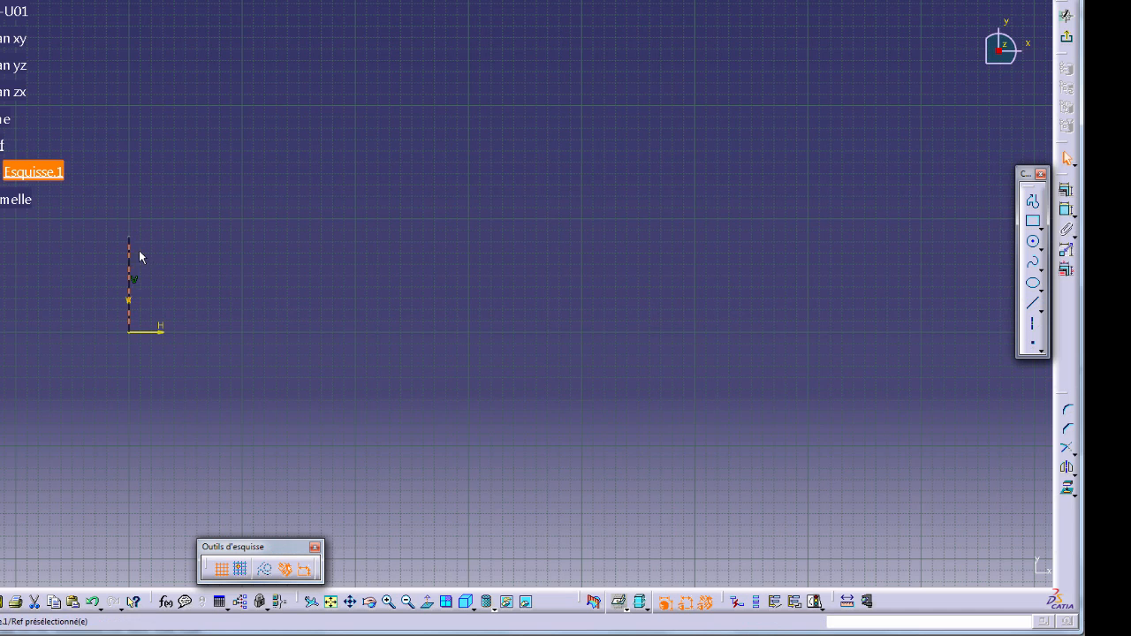
left_click(1064, 213)
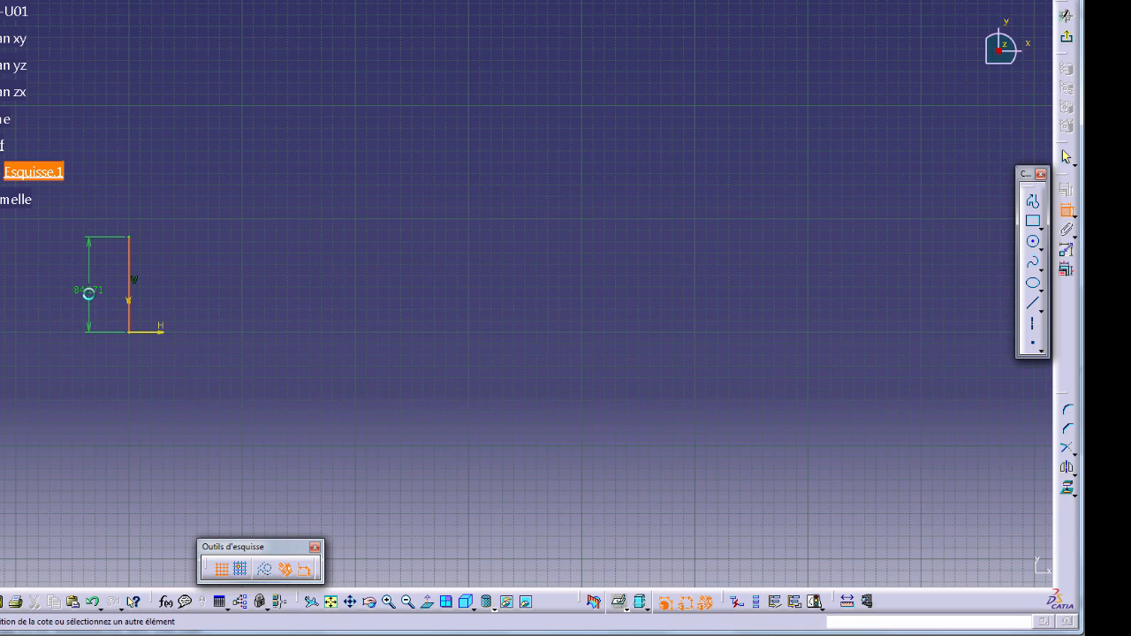
left_click(89, 292)
double_click(94, 289)
type("25mm")
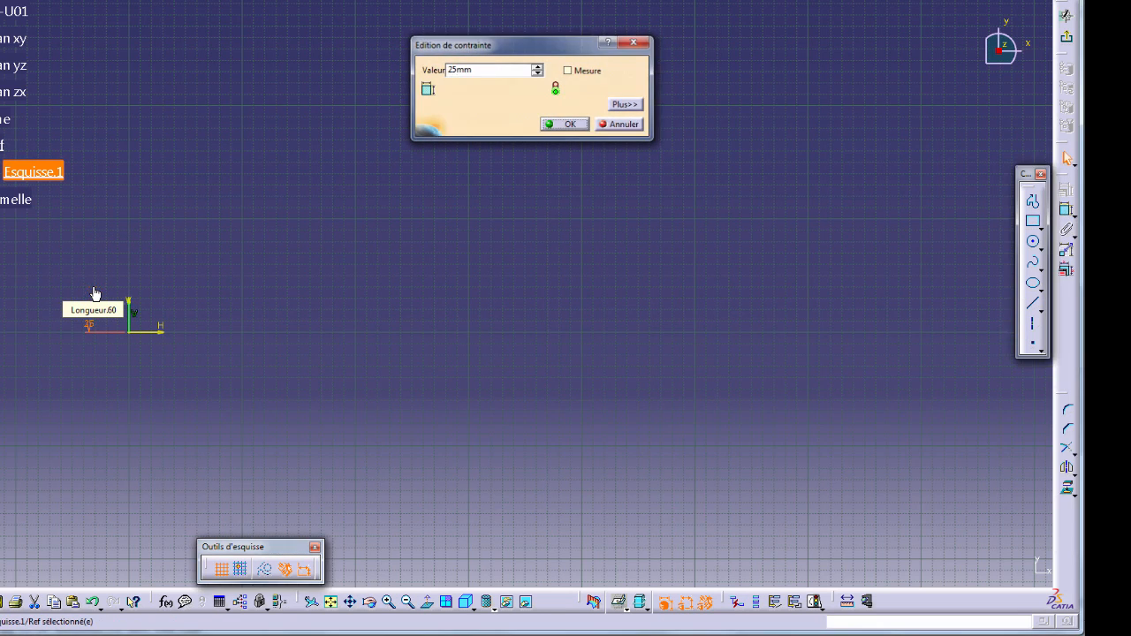
key("Return")
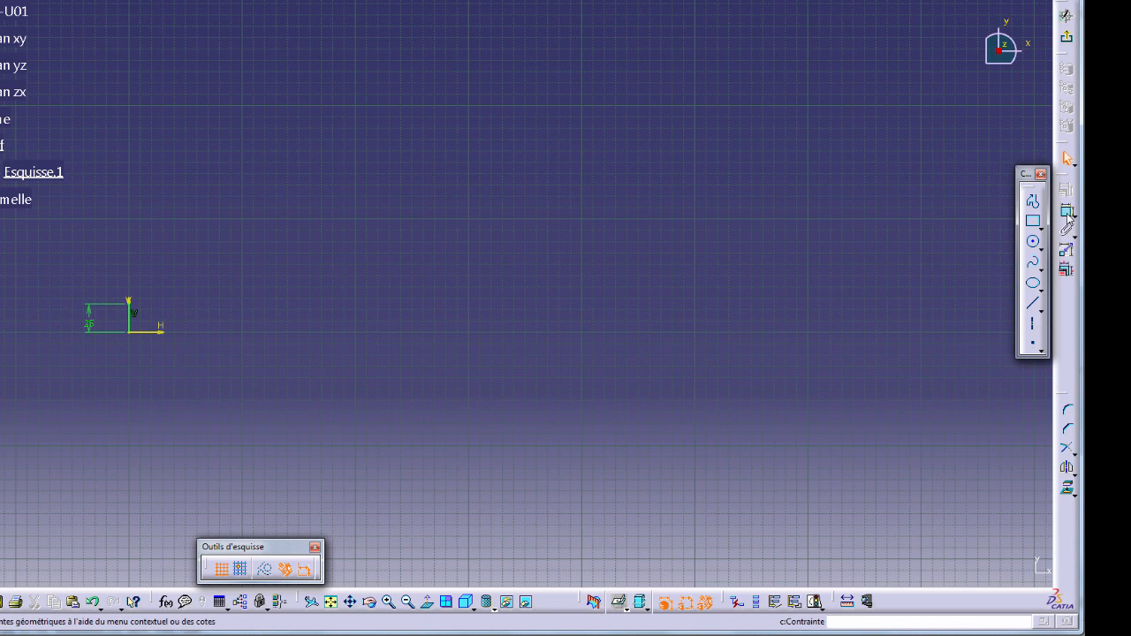
- Draw a short vertical line up from the horizontal axis about 735 mm from the origin and set its length to 4.5 mm
left_click(1032, 303)
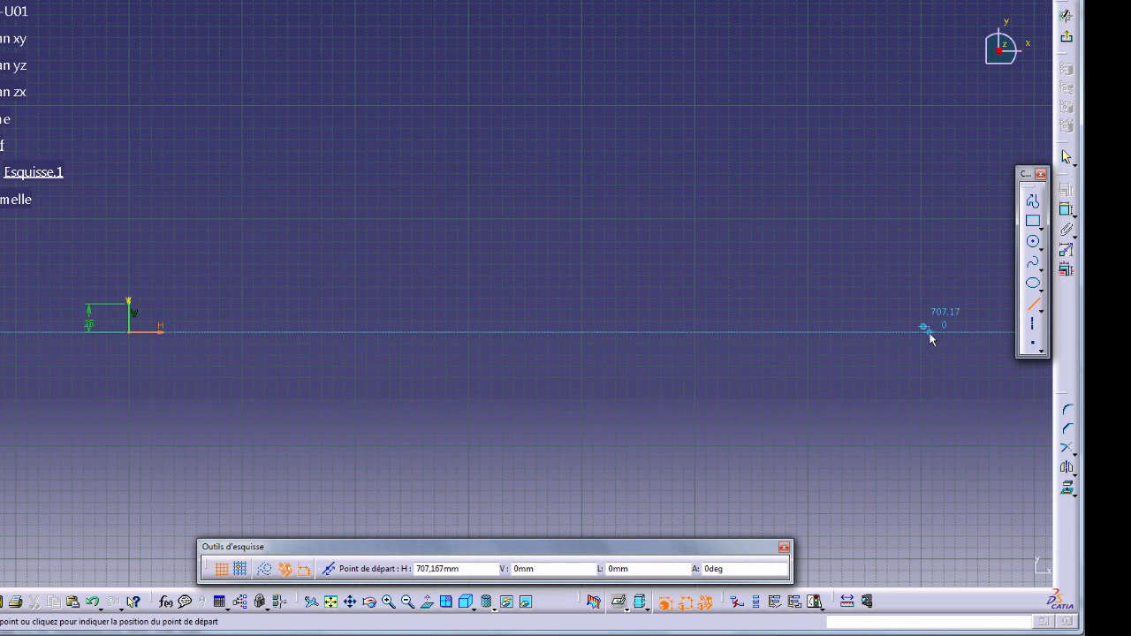
left_click(962, 331)
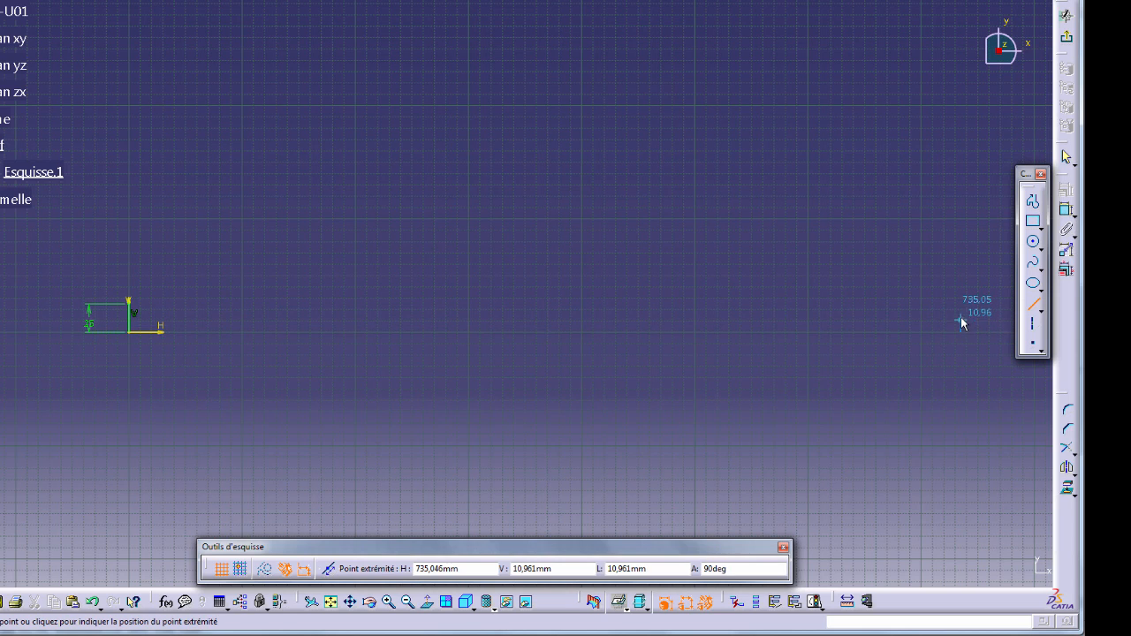
left_click(962, 318)
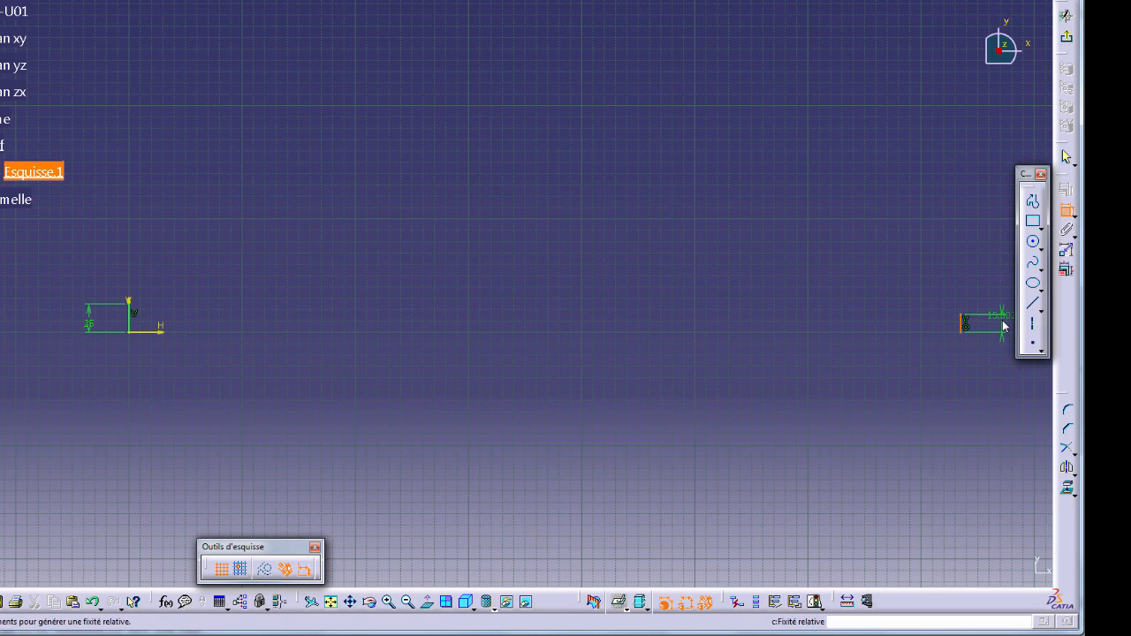
double_click(998, 320)
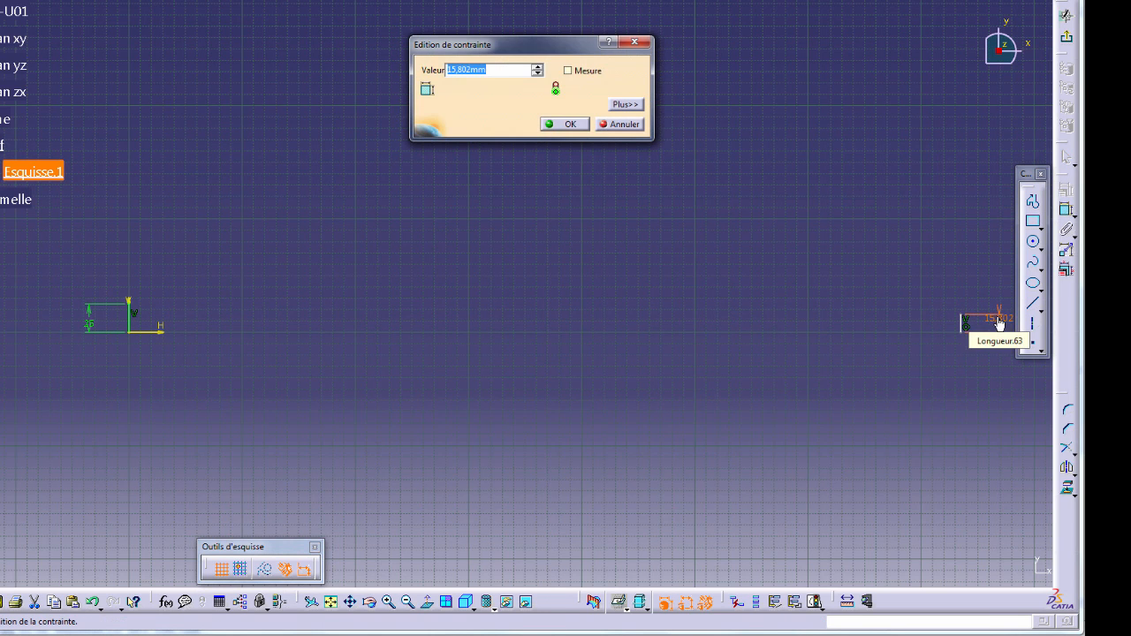
type("4.")
key("Return")
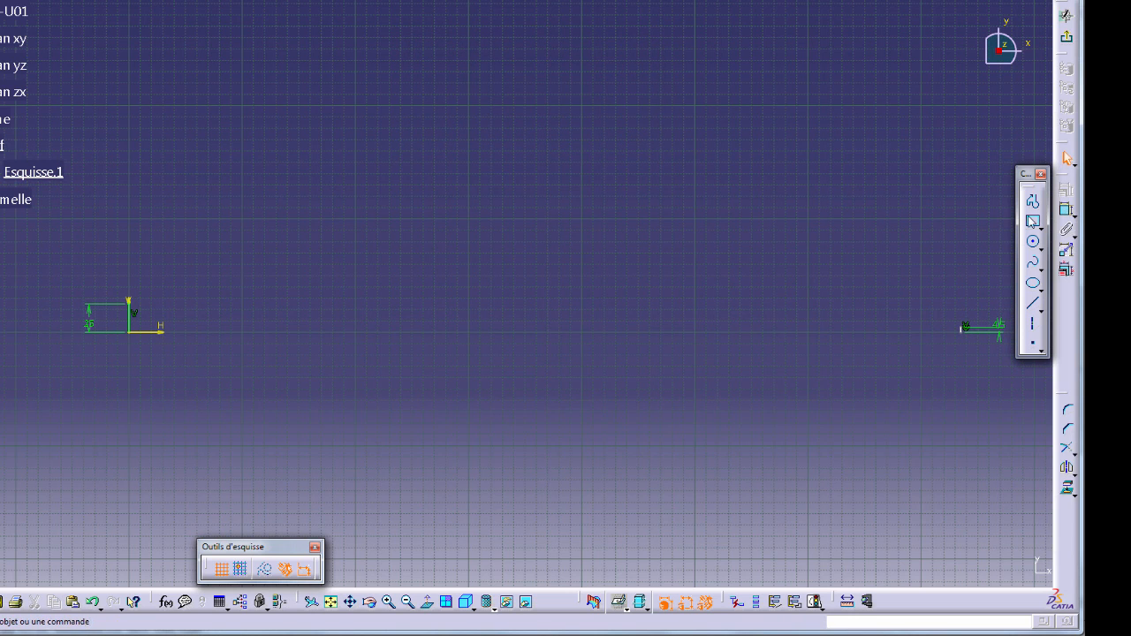
- Constrain the distance between the two vertical end lines to 729 mm
left_click(1068, 210)
middle_click_drag(920, 416, 922, 397)
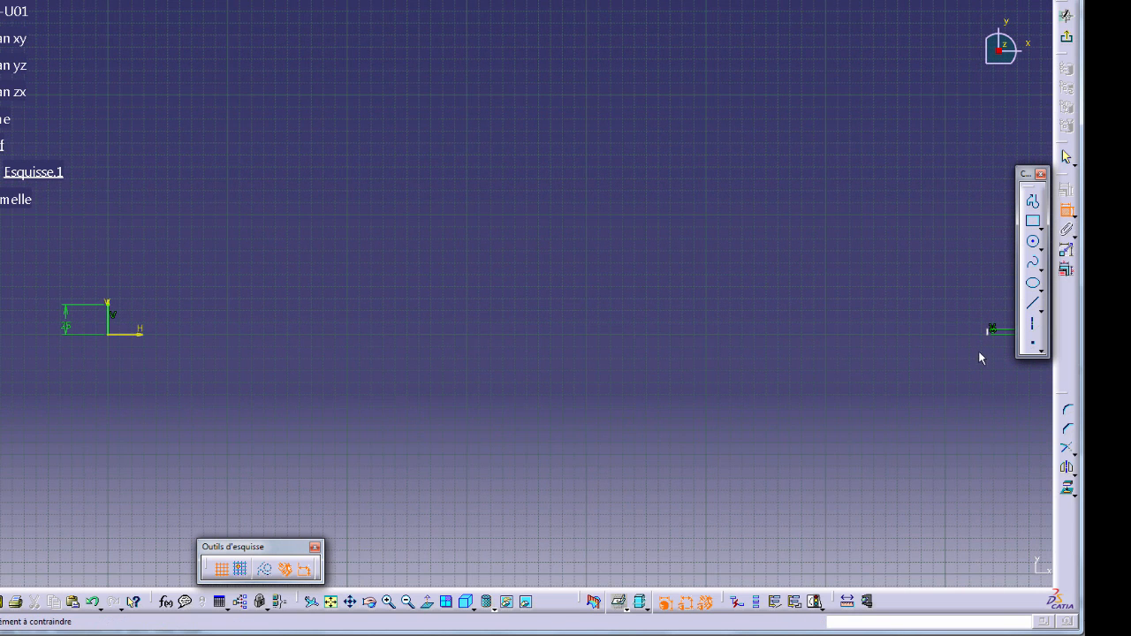
left_click(988, 338)
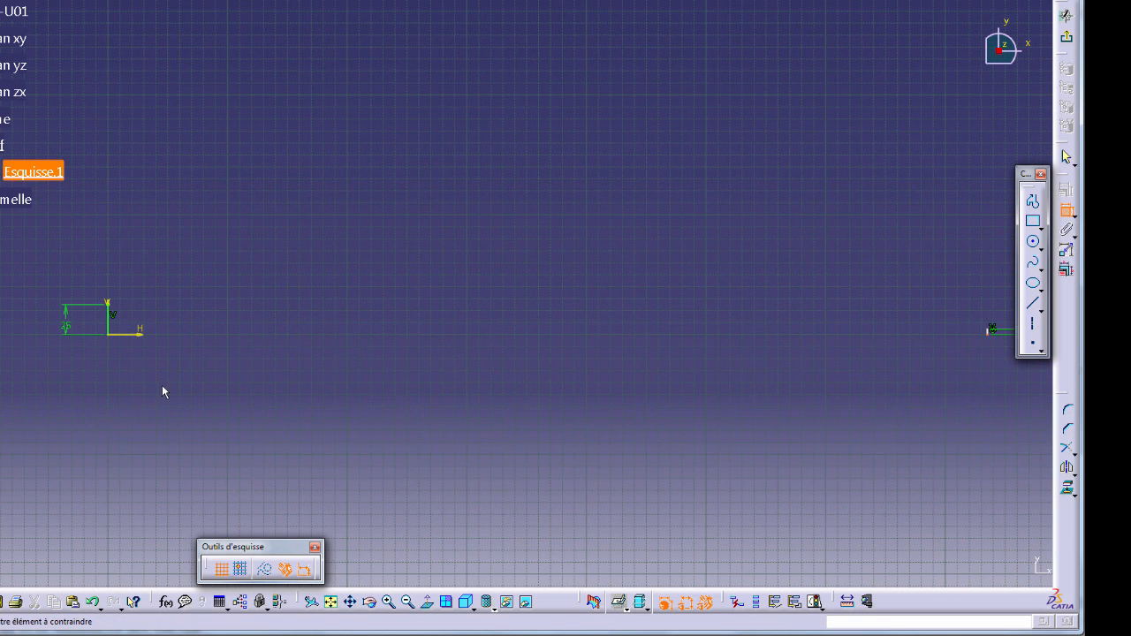
left_click(112, 306)
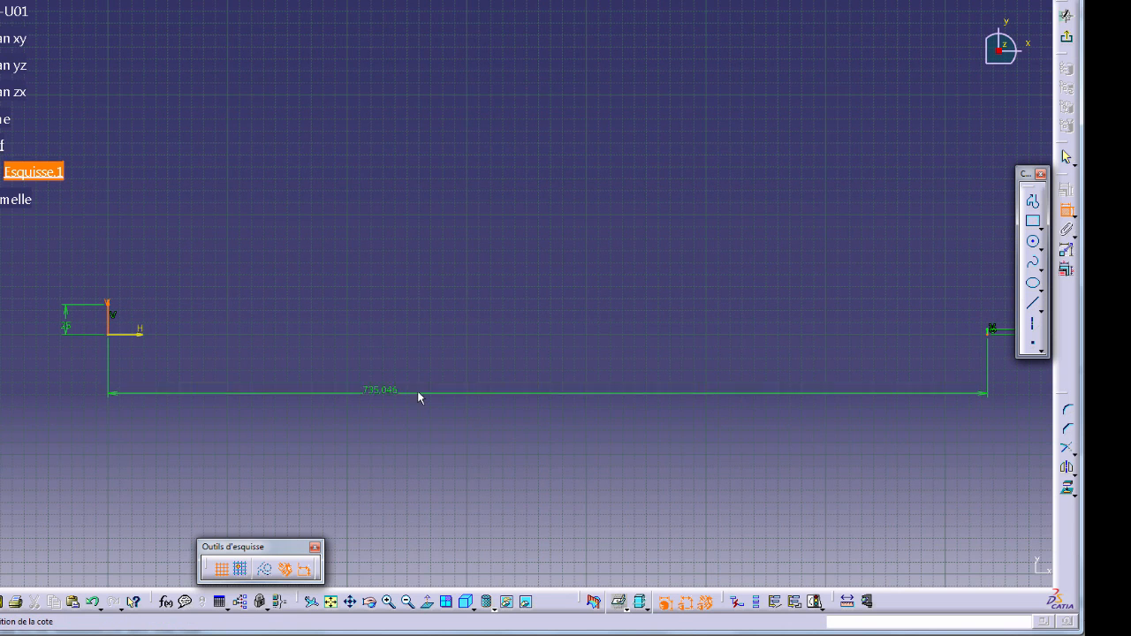
left_click(424, 389)
double_click(422, 390)
type("72")
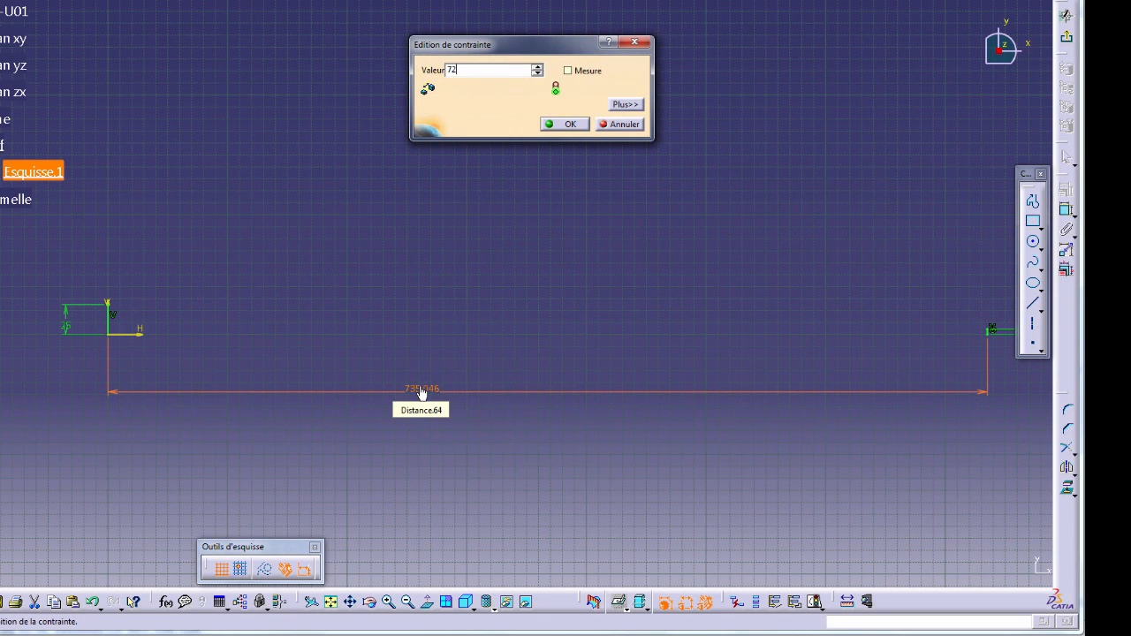
type("9mm")
key("Return")
- Draw two vertical lines up from the horizontal axis, about 225 mm and 483 mm from the origin and about 15 mm and 11 mm long
mouse_move(687, 253)
middle_mouse_down()
mouse_move(633, 258)
mouse_move(675, 294)
middle_mouse_up()
left_click(1032, 303)
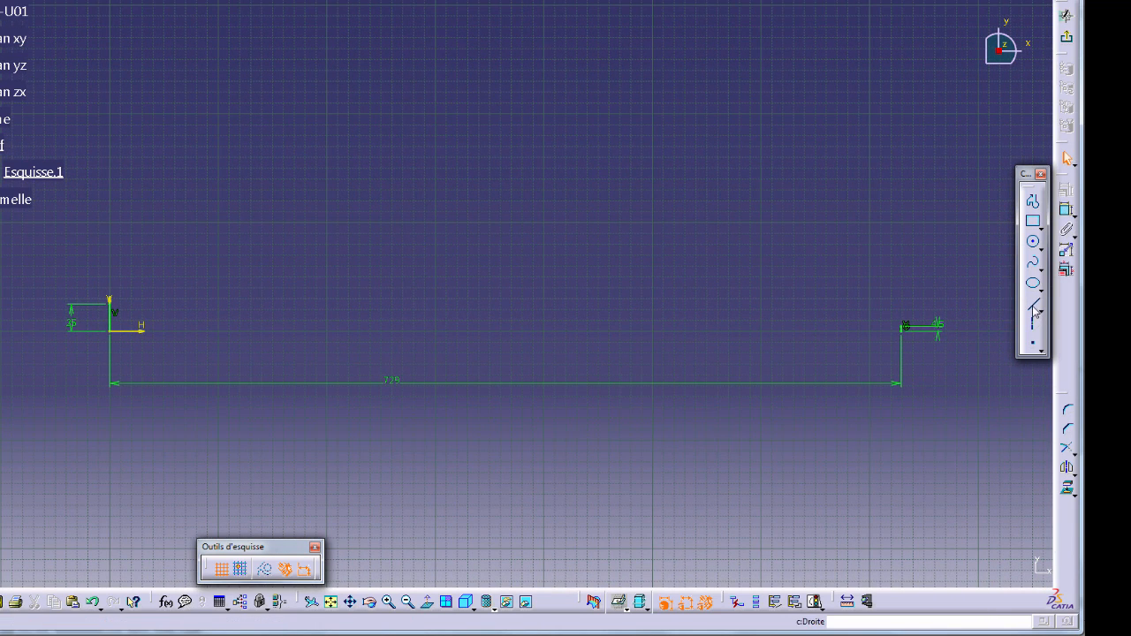
left_click(354, 331)
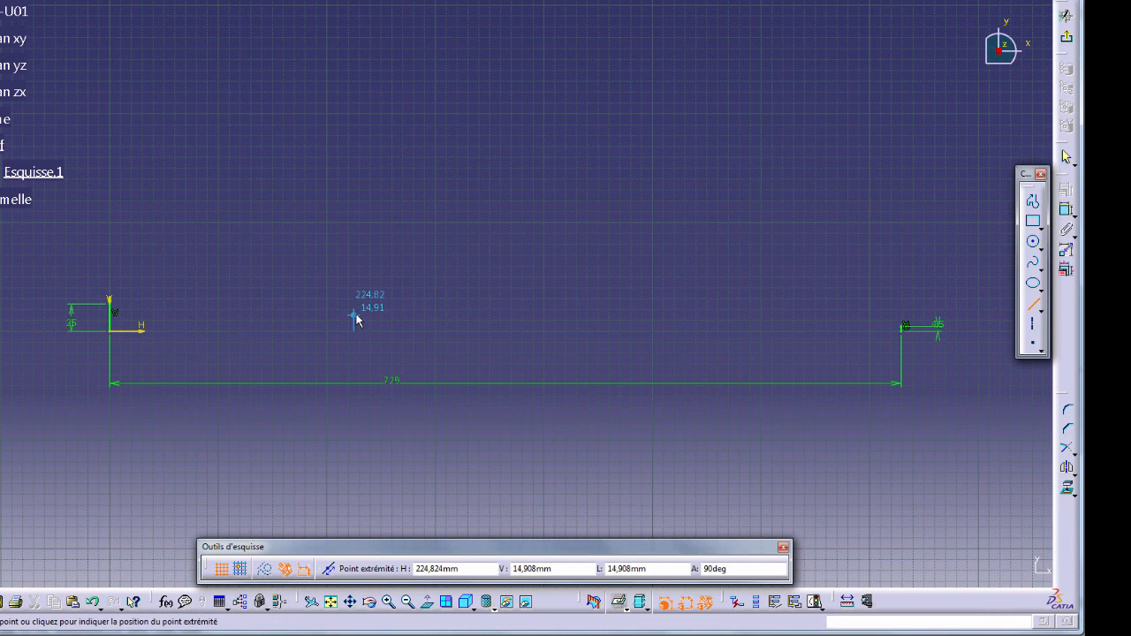
left_click(356, 316)
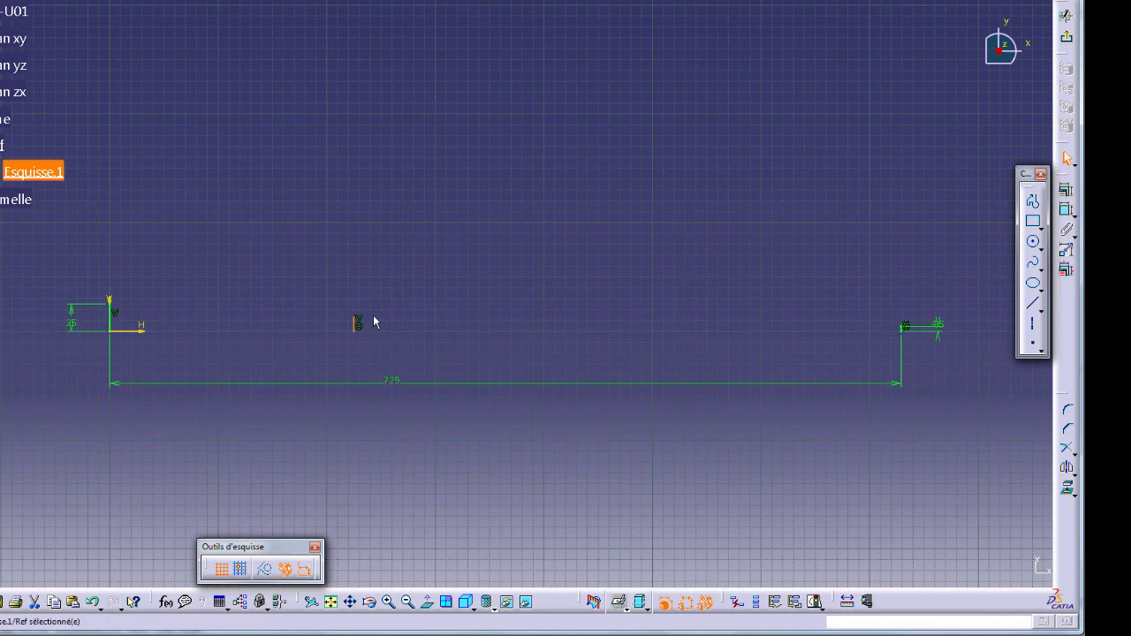
left_click(1033, 305)
left_click(629, 332)
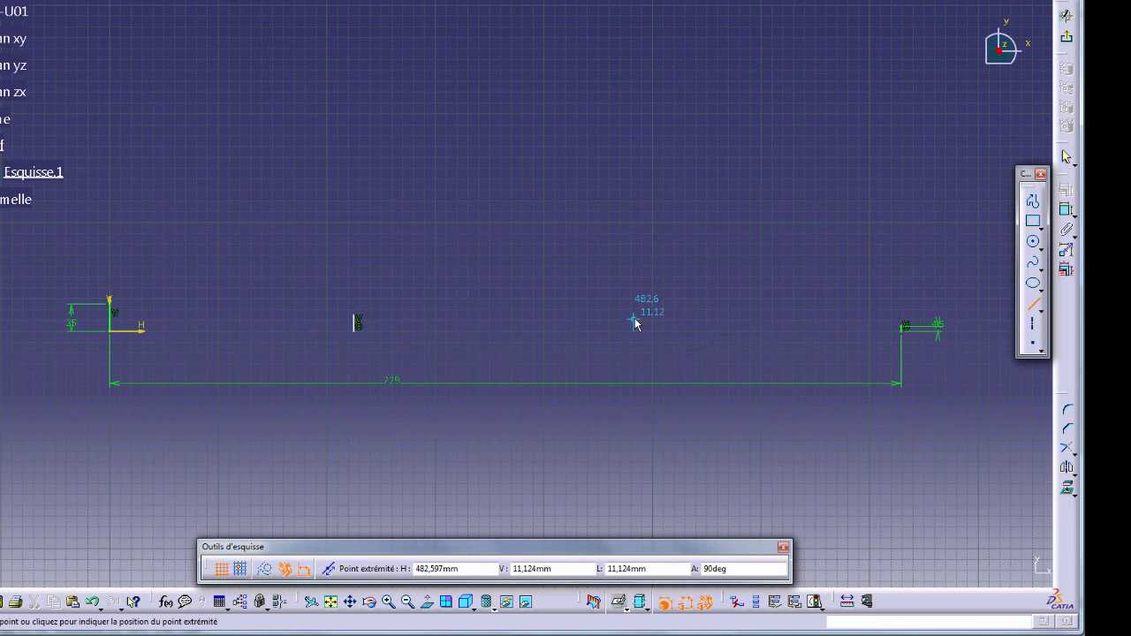
left_click(635, 316)
- Convert the two intermediate vertical lines to construction elements
left_click_drag(313, 284, 710, 372)
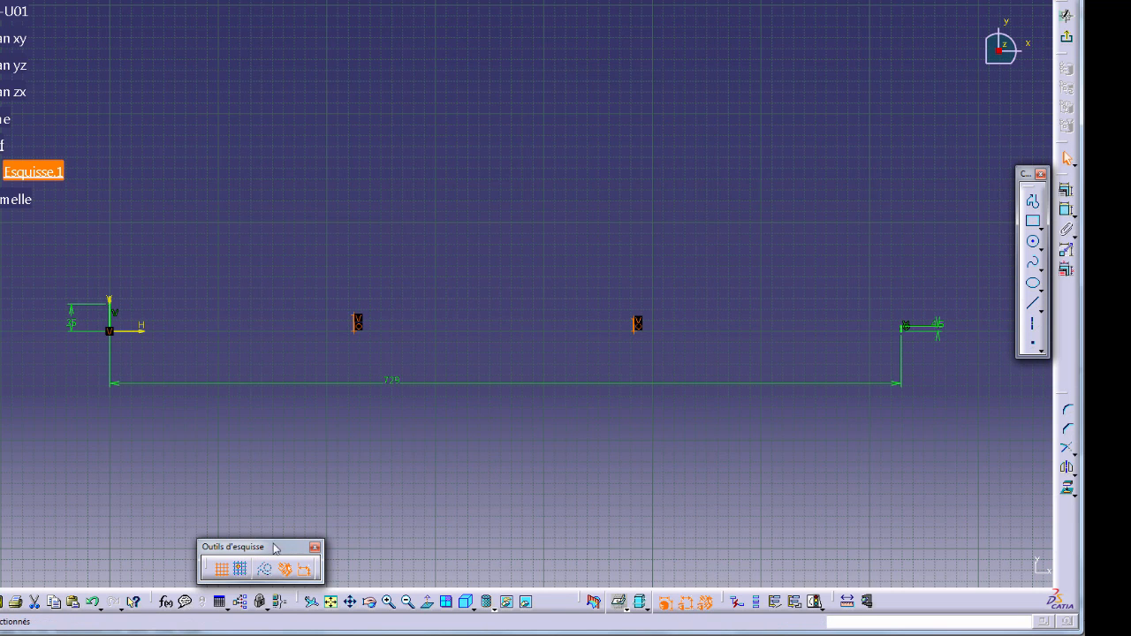
left_click(266, 569)
left_click(437, 478)
- Dimension the length of the construction line nearer the origin and set it to 22 mm
middle_click_drag(413, 397, 530, 309)
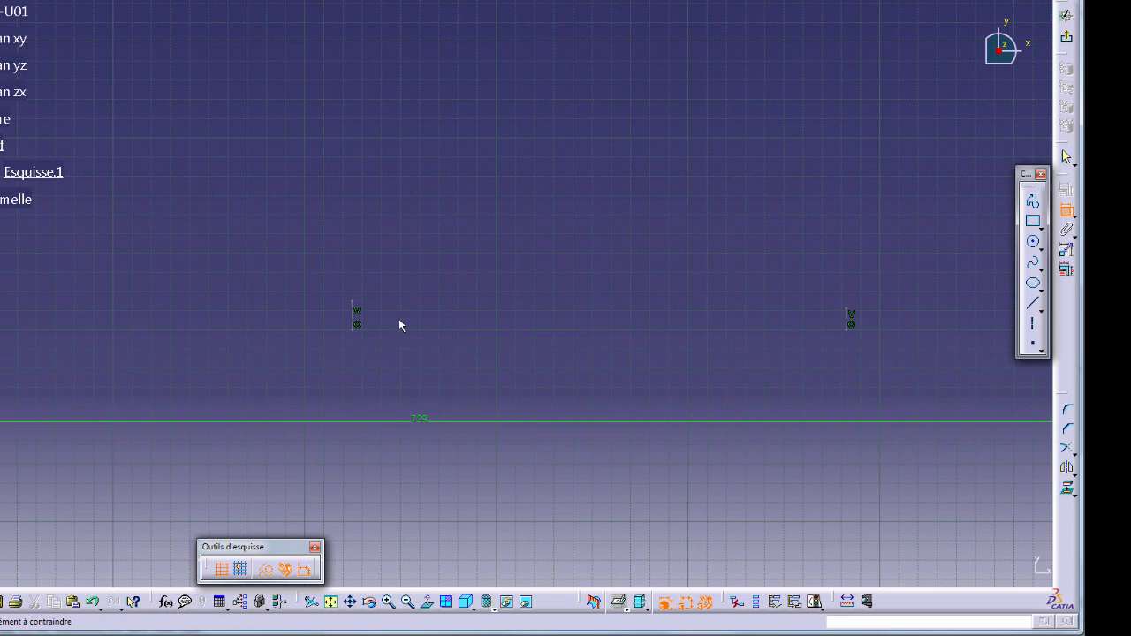
left_click(352, 316)
left_click(308, 324)
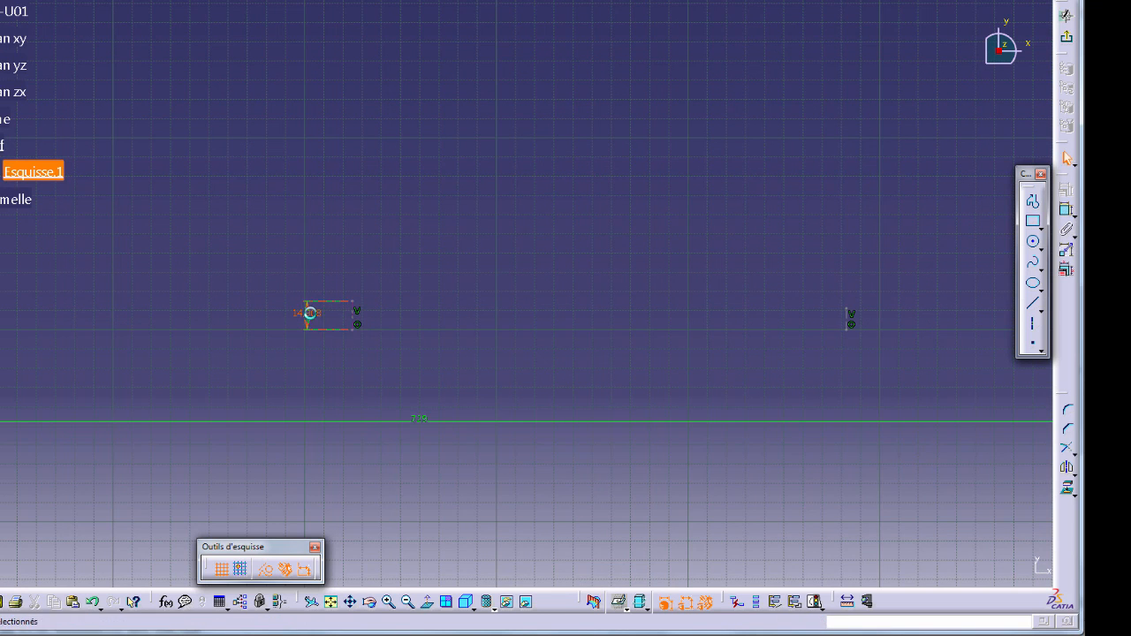
double_click(308, 313)
type("22")
key("Return")
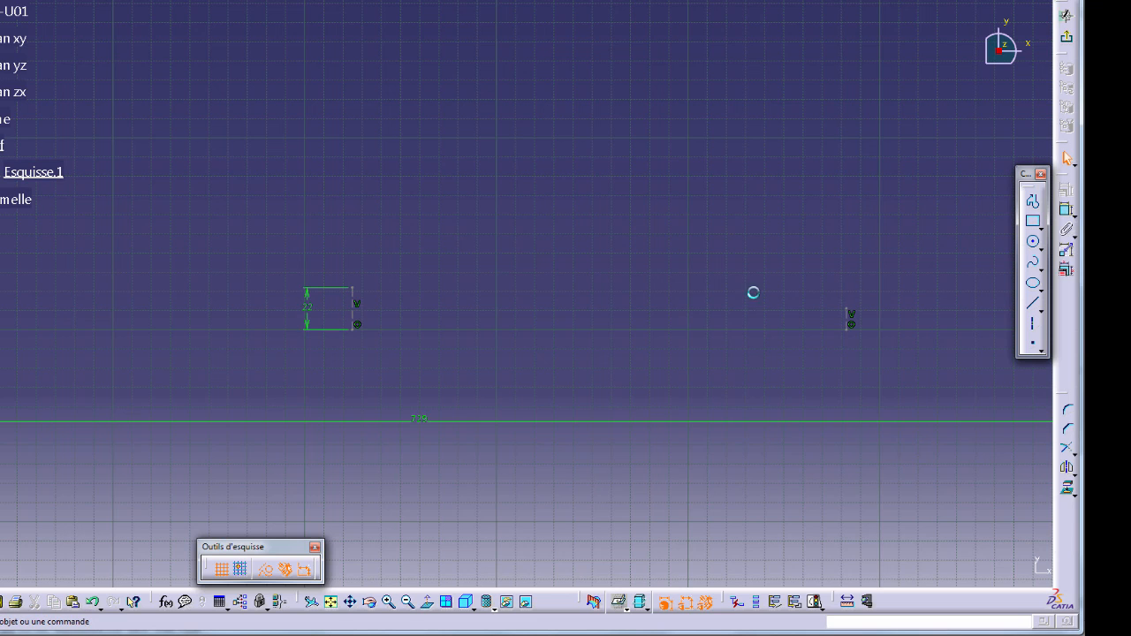
- Dimension the length of the construction line farther from the origin and set it to 11 mm
left_click(849, 319)
left_click(819, 324)
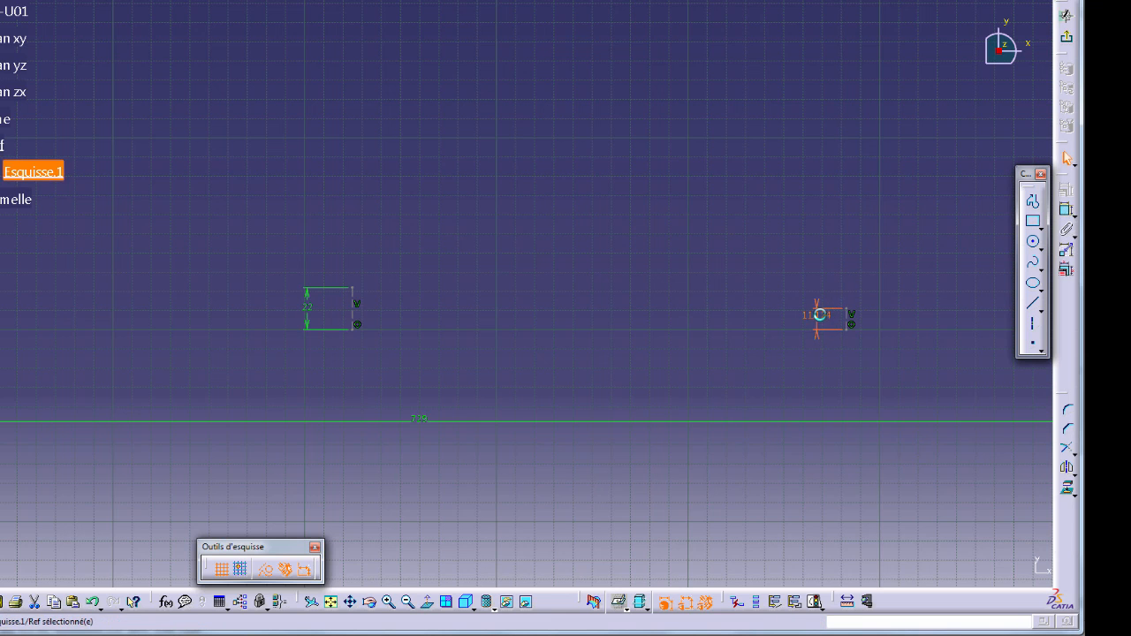
double_click(819, 316)
key("Return")
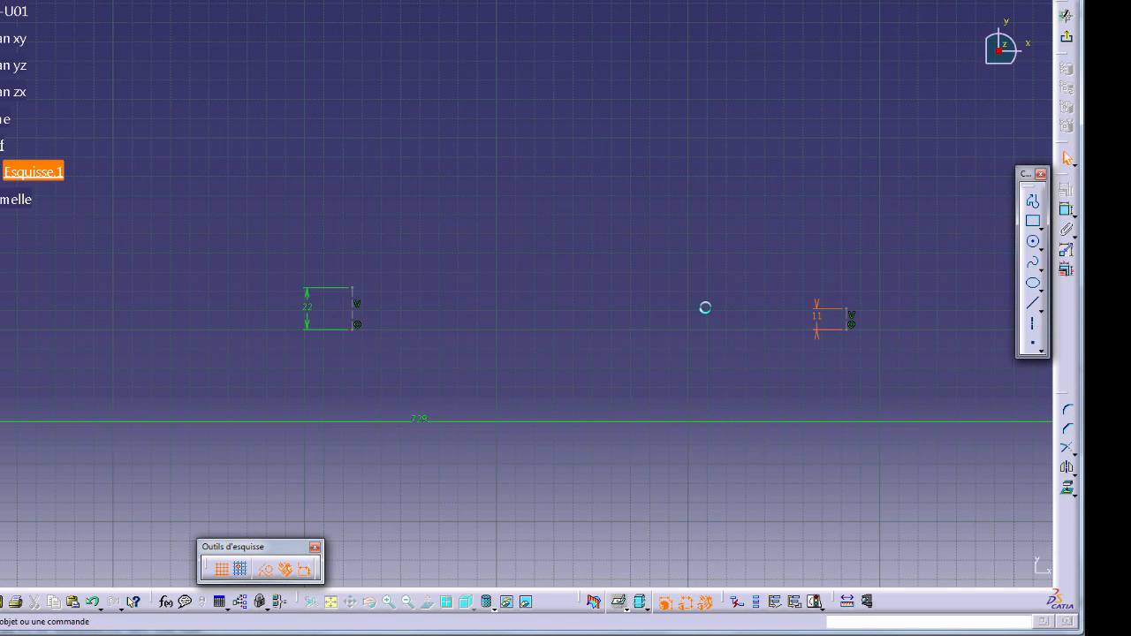
- Check the rib heights on the scanned drawing and set the length of the construction line farther from the origin to 15 mm
left_click(704, 306)
key("alt+Tab")
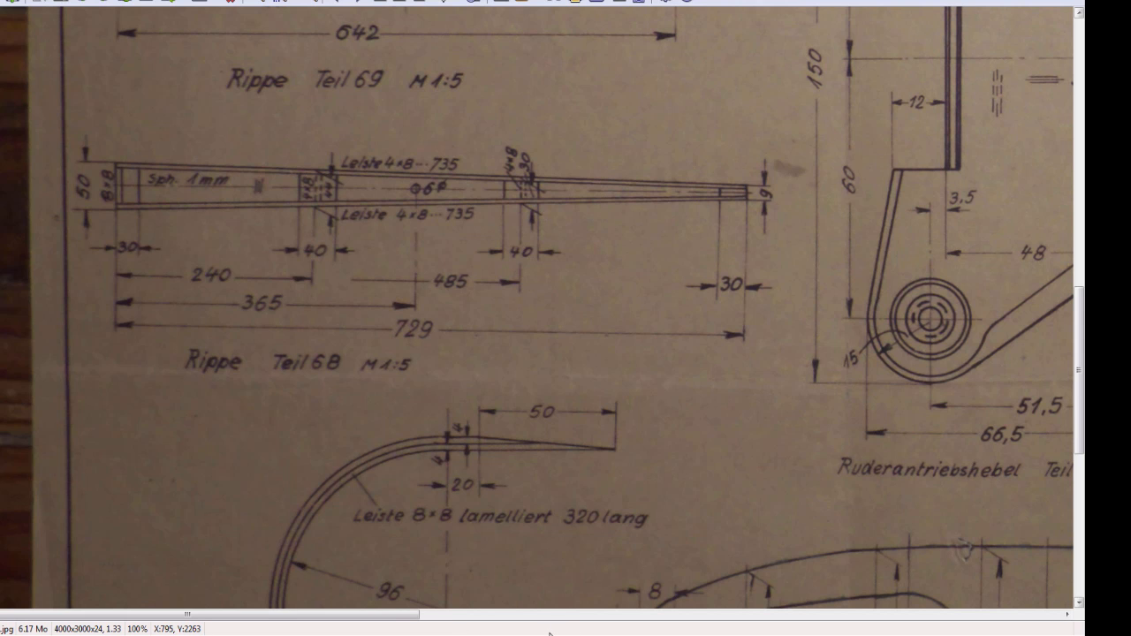
left_click(322, 635)
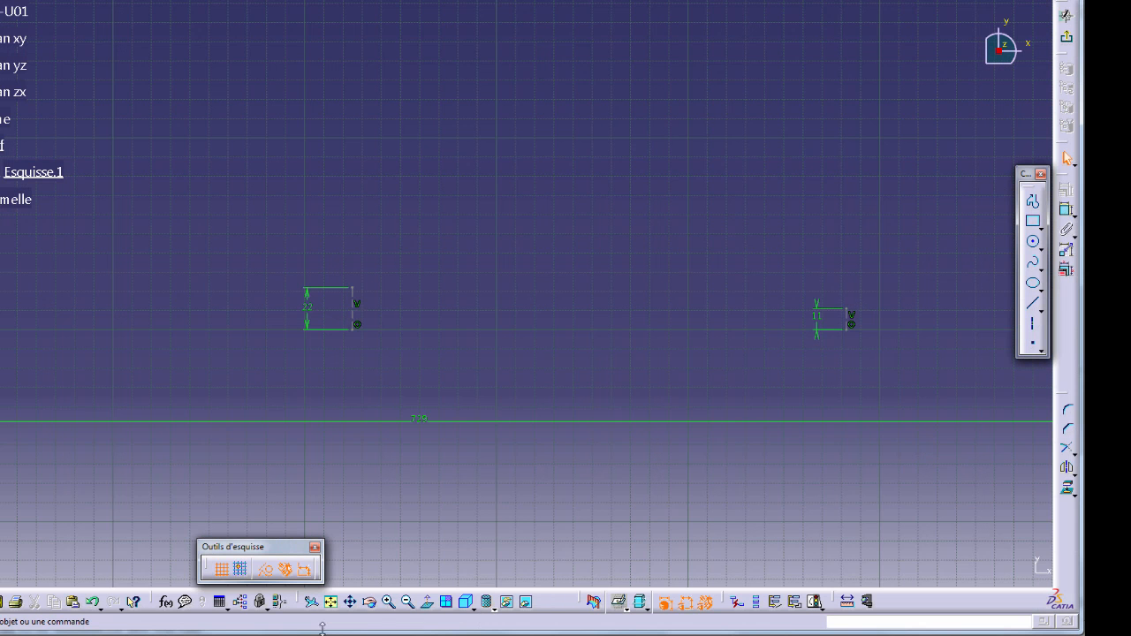
double_click(819, 317)
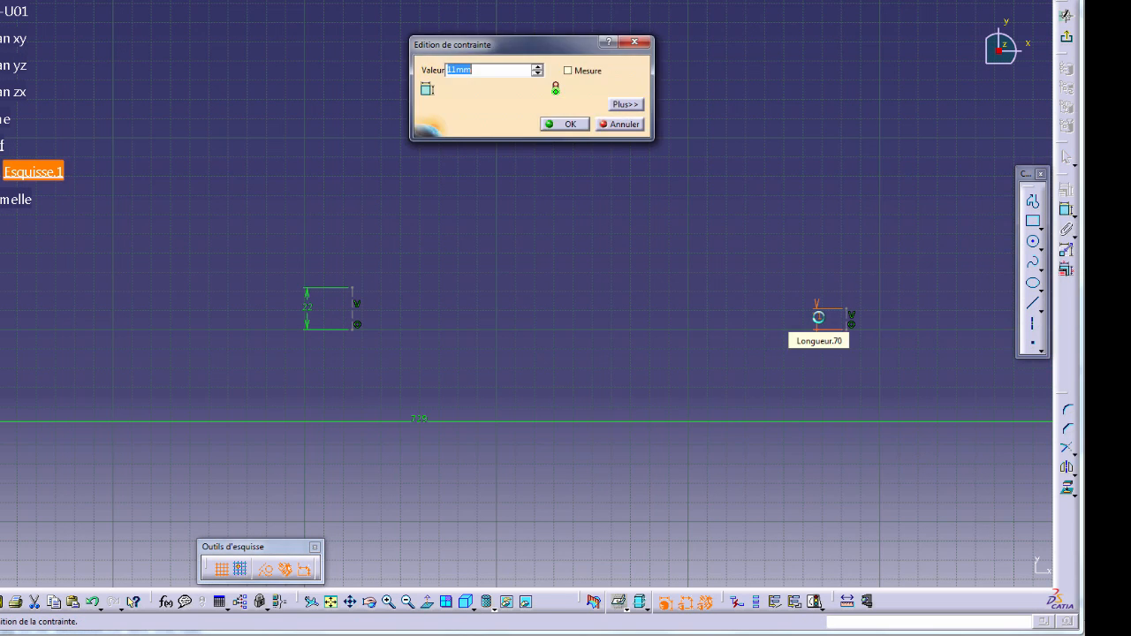
type("15")
key("Return")
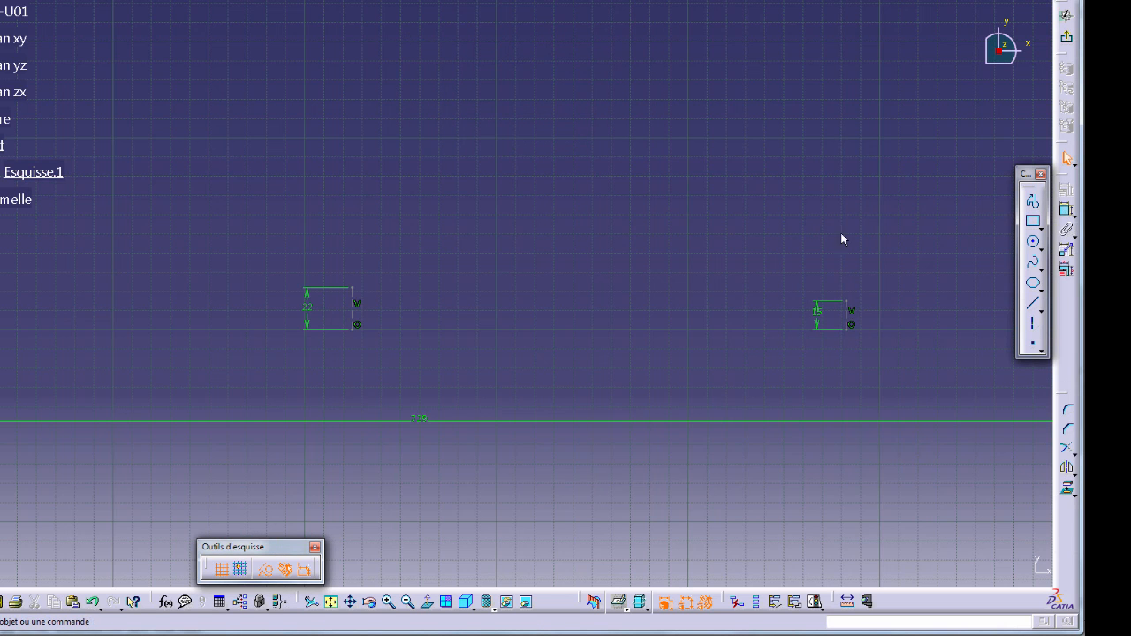
- Draw a spline through the upper endpoints of the four vertical lines, from the origin line to the 729 mm end
left_click(1034, 265)
middle_click_drag(505, 235, 472, 298, "ctrl")
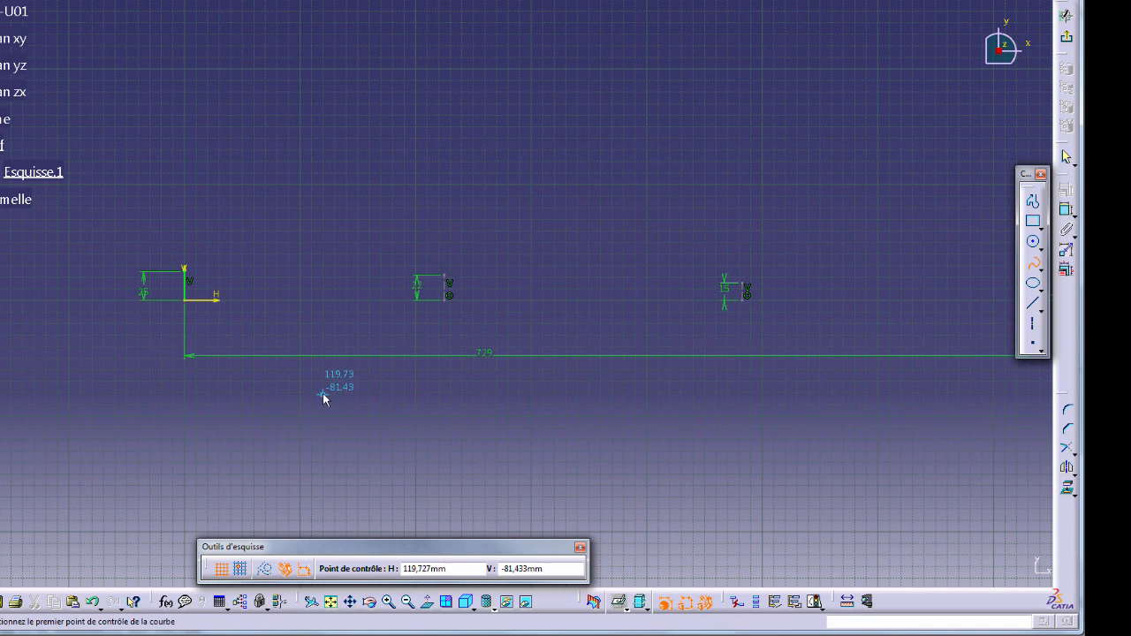
left_click(188, 272)
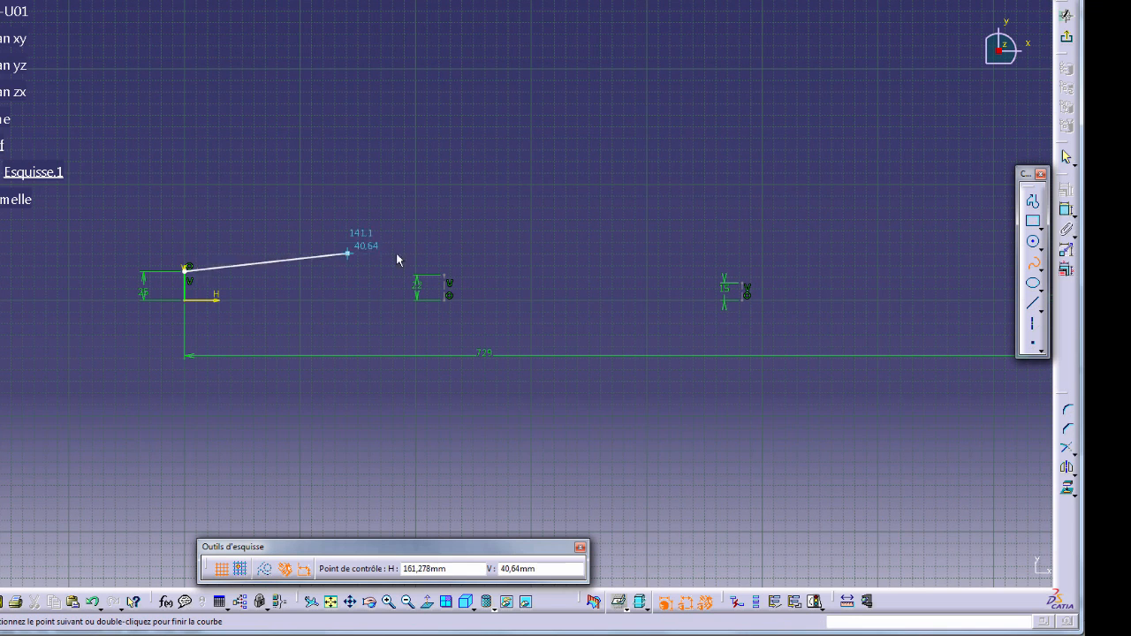
left_click(445, 276)
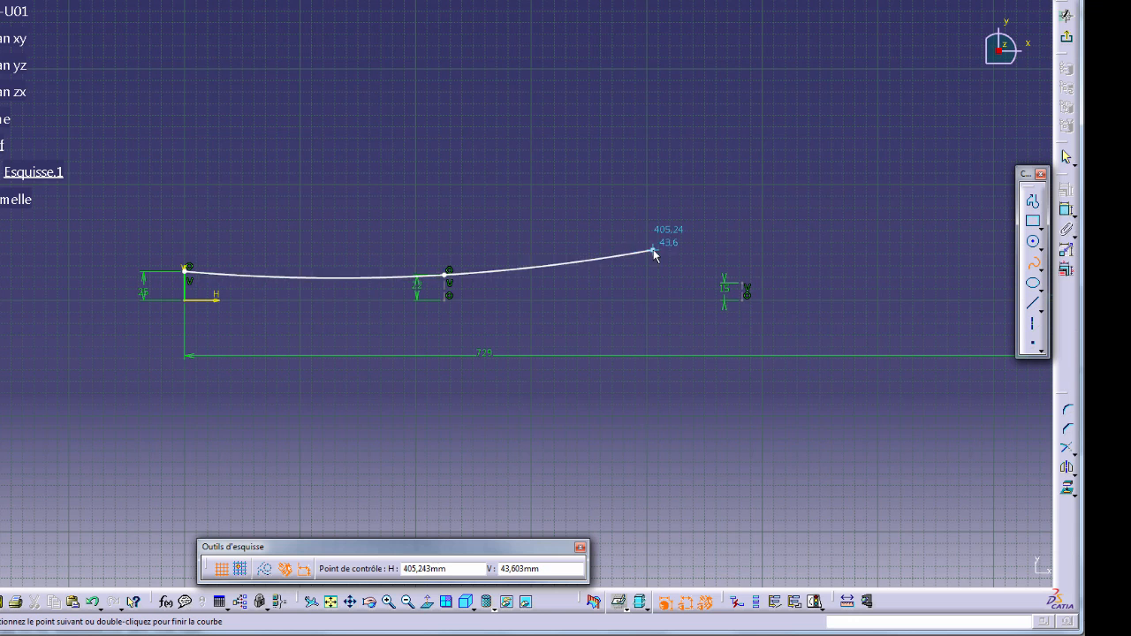
left_click(747, 280)
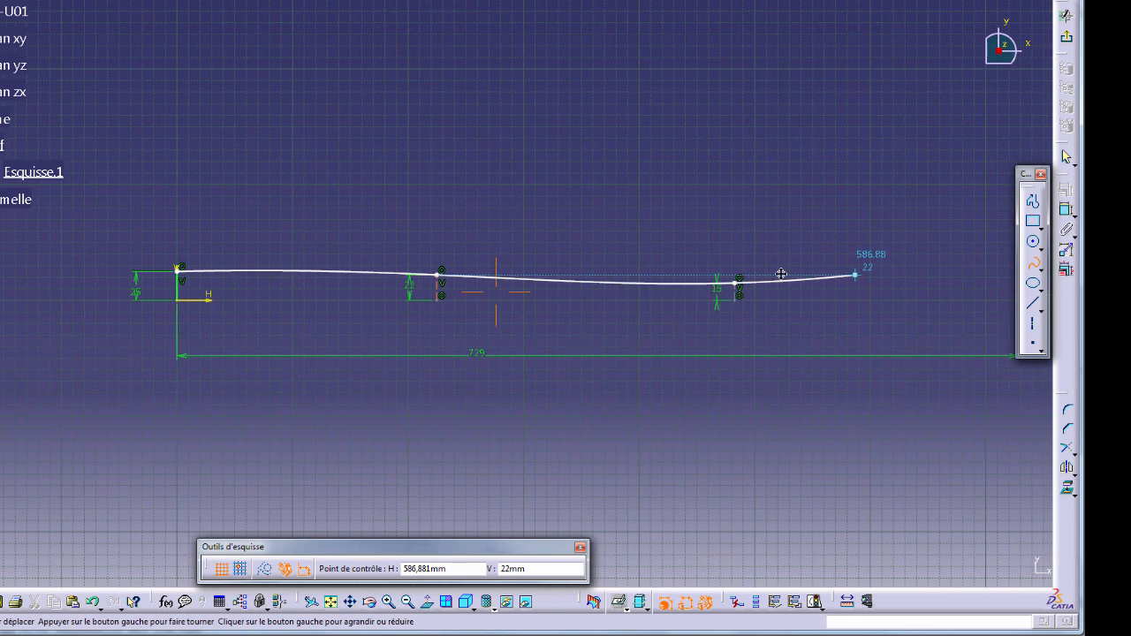
middle_click_drag(783, 270, 518, 291)
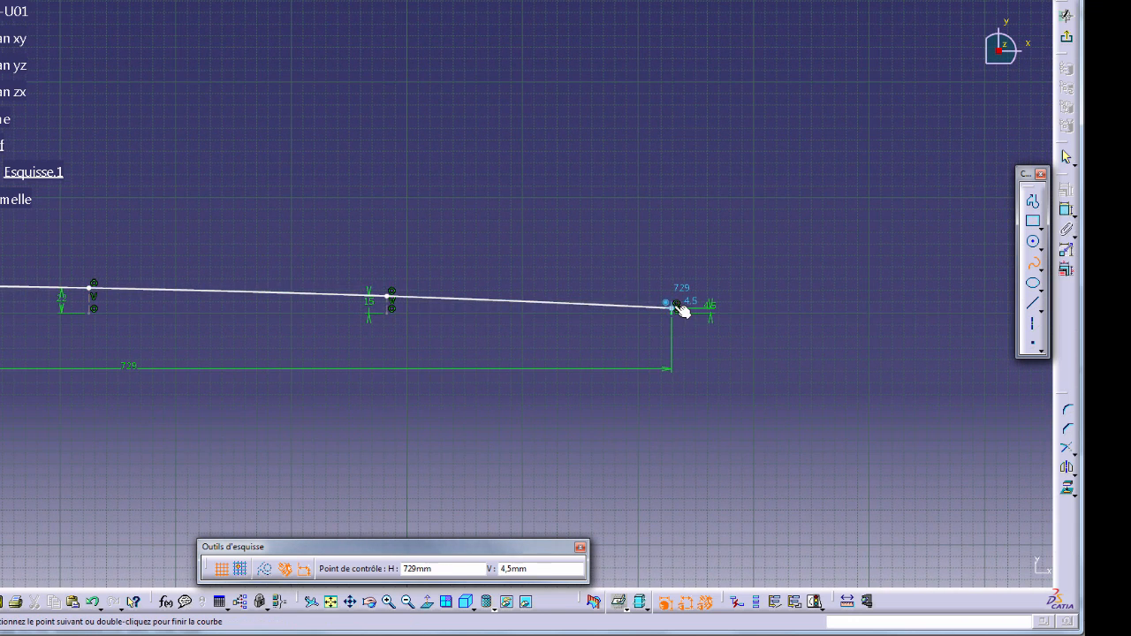
double_click(676, 307)
left_click(522, 336)
mouse_move(446, 338)
middle_mouse_down()
mouse_move(405, 376)
mouse_move(585, 356)
mouse_move(553, 320)
middle_mouse_up()
middle_click_drag(360, 298, 712, 286)
middle_click_drag(426, 284, 688, 288)
mouse_move(466, 309)
middle_mouse_down()
mouse_move(539, 223)
mouse_move(486, 320)
mouse_move(503, 298)
middle_mouse_up()
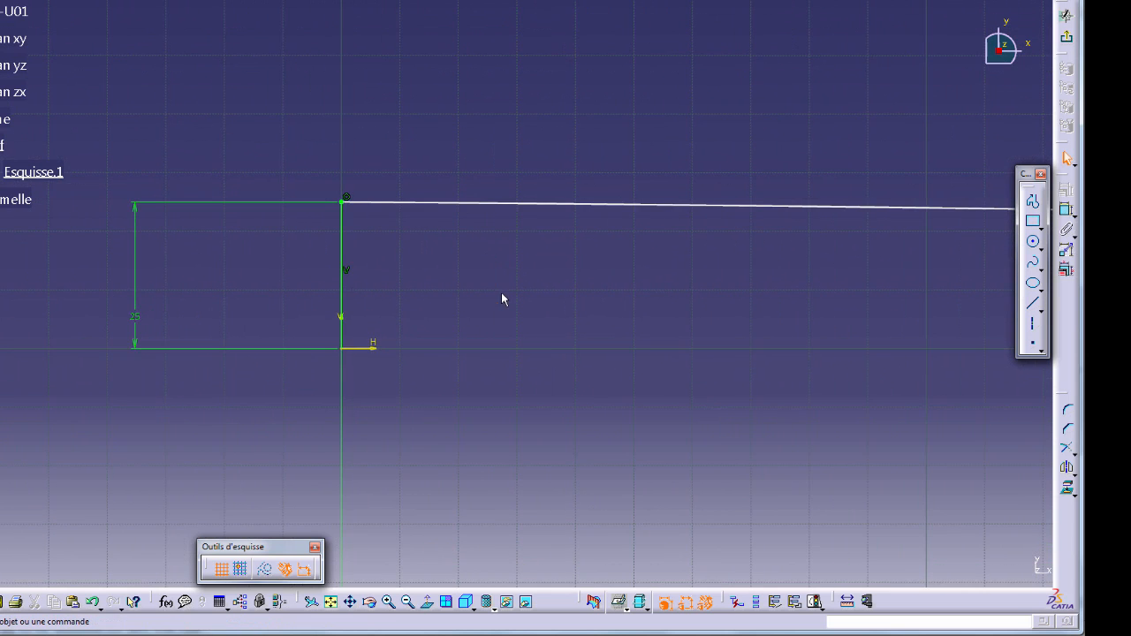
double_click(428, 203)
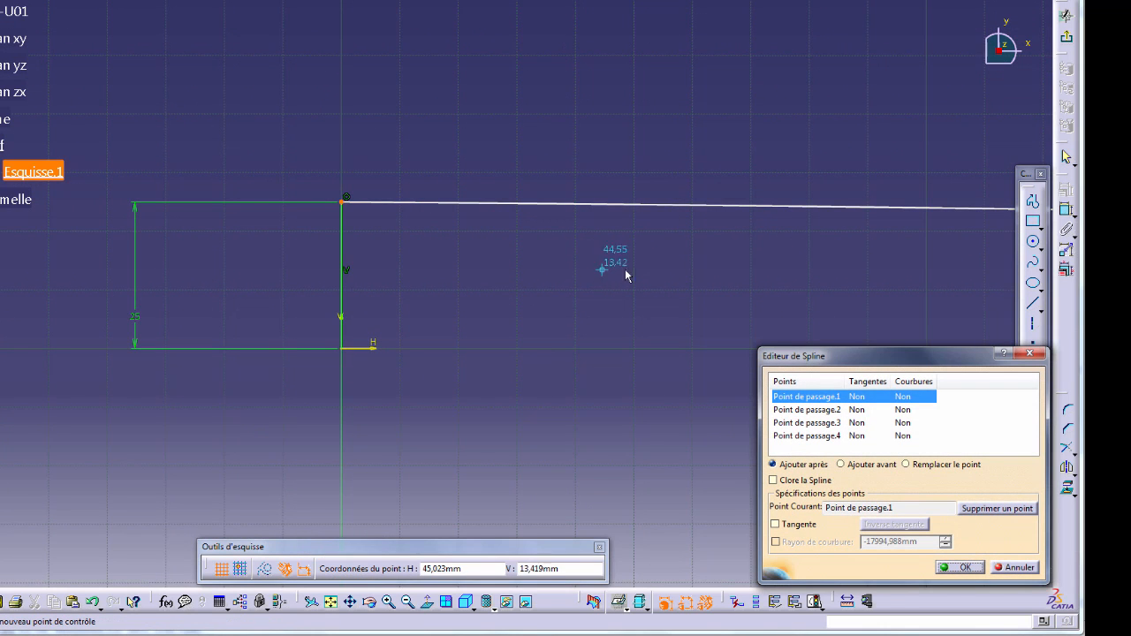
mouse_move(637, 265)
middle_mouse_down()
mouse_move(508, 273)
mouse_move(512, 302)
middle_mouse_up()
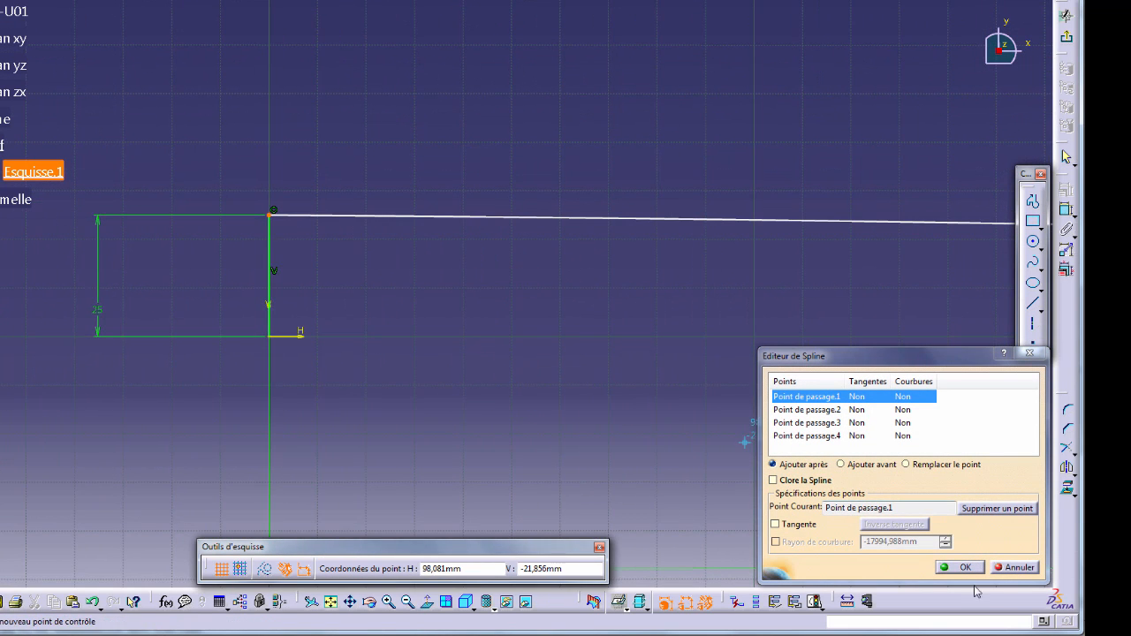
left_click(1014, 571)
left_click(365, 281)
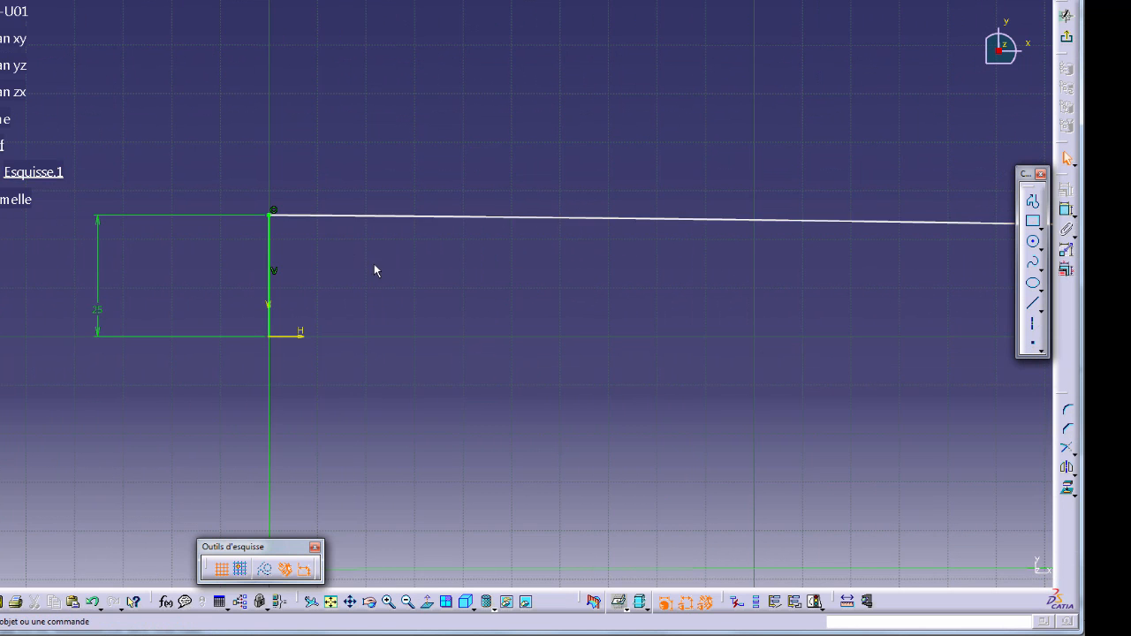
- Edit the spline and enable tangency at its first control point, above the origin
mouse_move(553, 265)
middle_mouse_down()
mouse_move(536, 316)
mouse_move(574, 313)
mouse_move(502, 310)
middle_mouse_up()
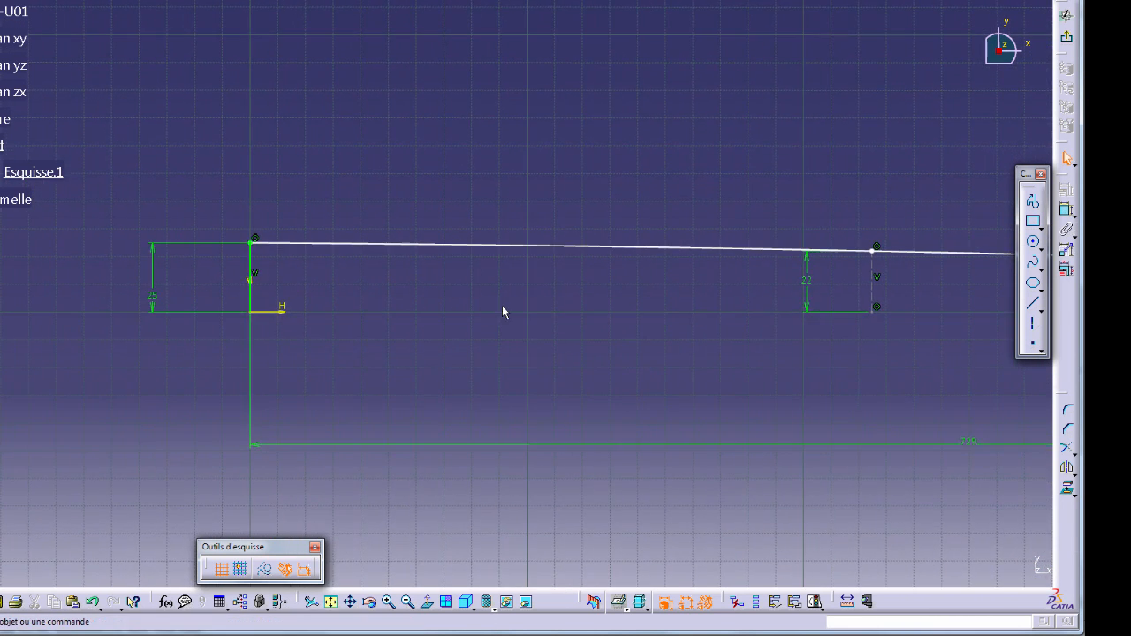
mouse_move(380, 285)
middle_mouse_down()
mouse_move(537, 290)
mouse_move(555, 240)
middle_mouse_up()
double_click(412, 215)
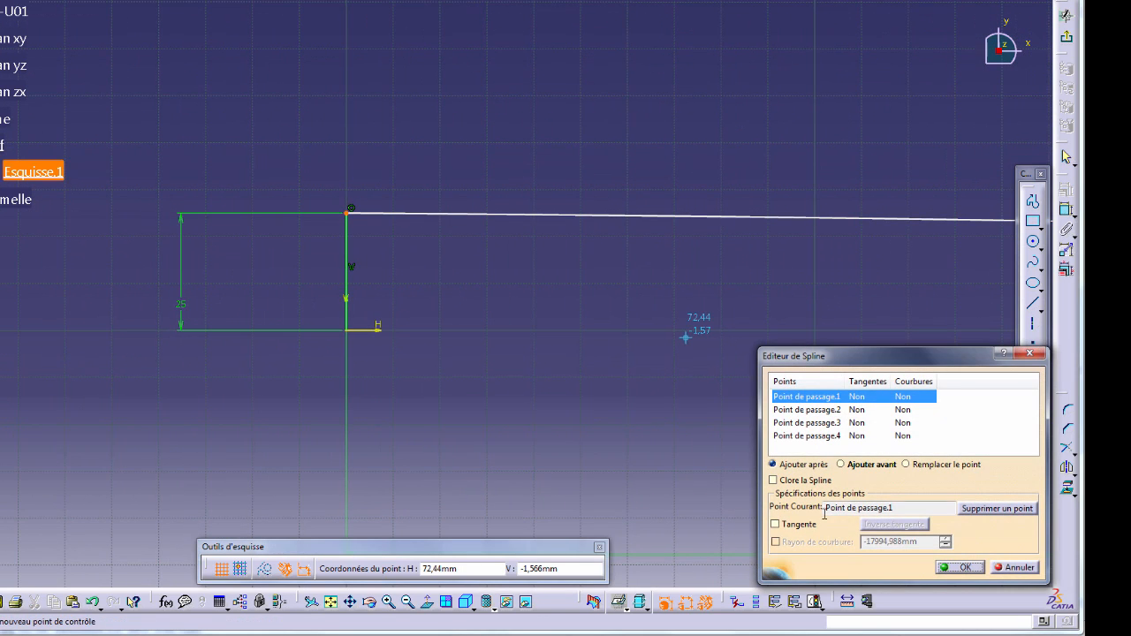
left_click(776, 524)
left_click(960, 567)
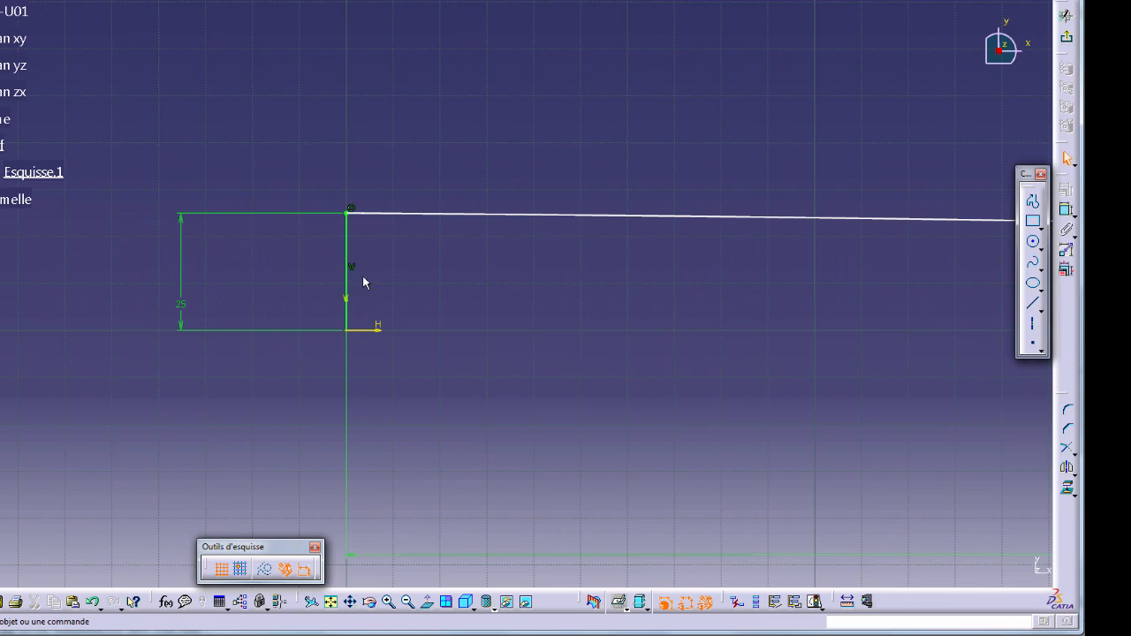
- Constrain the tangent at the spline's first control point to be horizontal
left_click(365, 218)
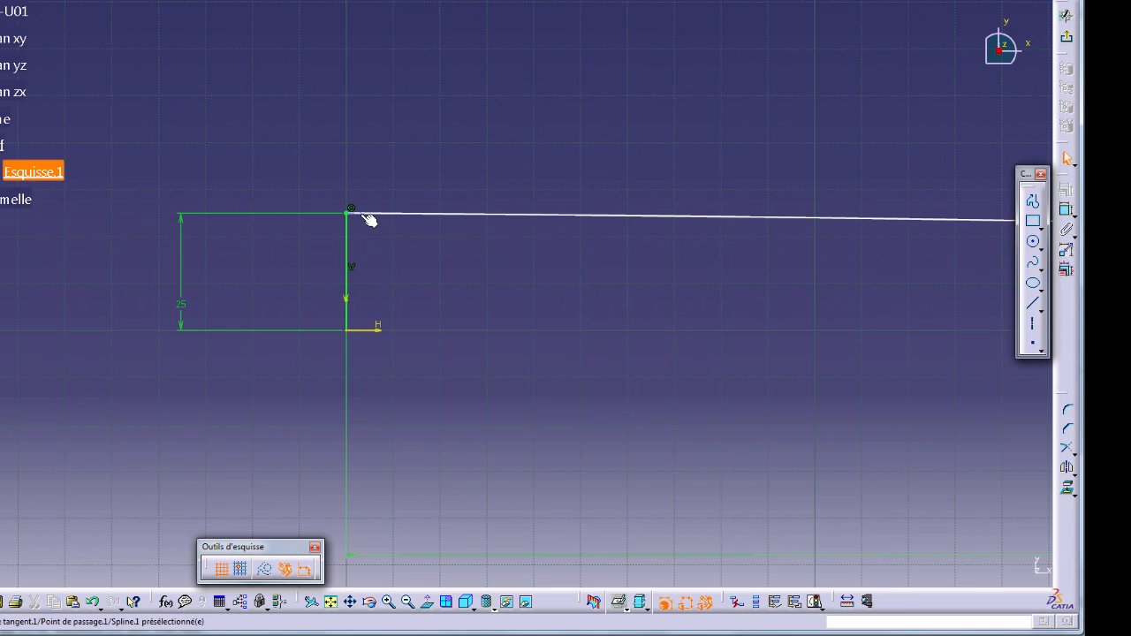
left_click(1066, 206)
left_click(968, 513)
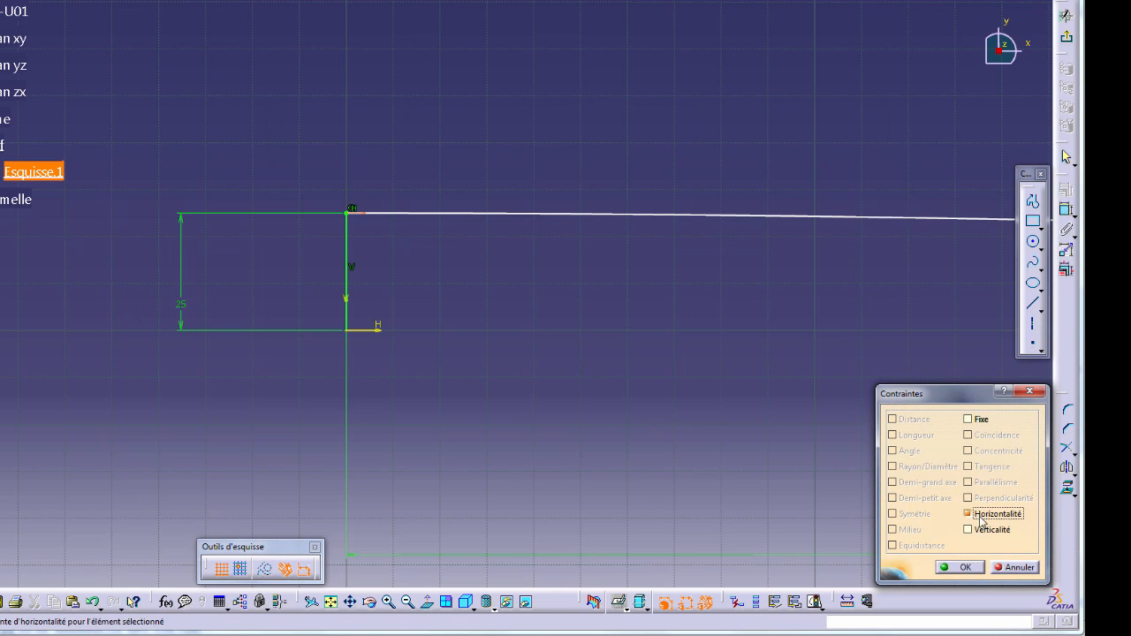
left_click(973, 566)
- Dimension the horizontal distance between the origin and the nearer construction line, placing it just below the profile
middle_click_drag(619, 316, 785, 333, "ctrl")
middle_click_drag(930, 329, 500, 308)
middle_click_drag(781, 285, 266, 267)
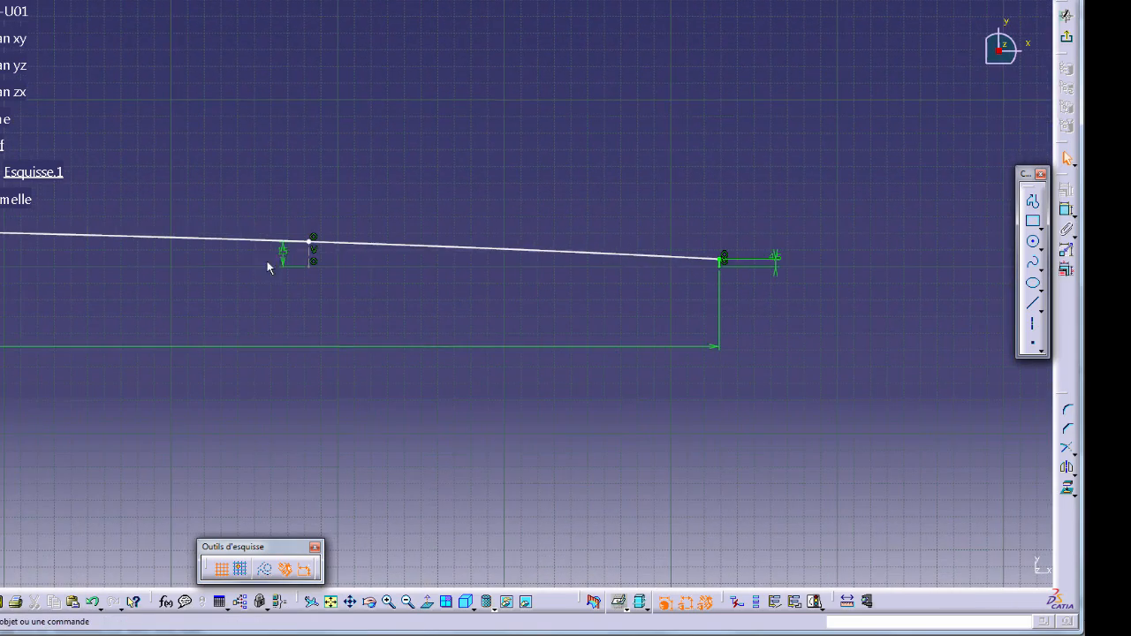
middle_click_drag(556, 269, 351, 258)
mouse_move(352, 258)
middle_mouse_down("ctrl")
mouse_move(398, 116)
mouse_move(381, 227)
mouse_move(450, 258)
mouse_move(640, 258)
middle_mouse_up("ctrl")
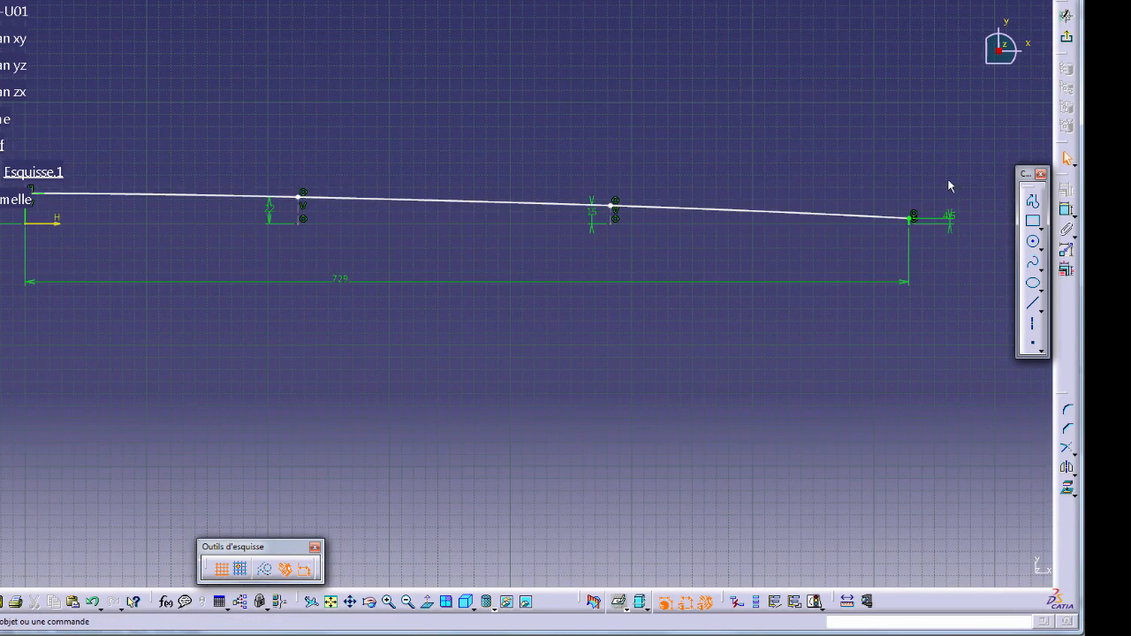
left_click(305, 220)
mouse_move(50, 222)
middle_mouse_down()
mouse_move(168, 235)
mouse_move(176, 299)
middle_mouse_up()
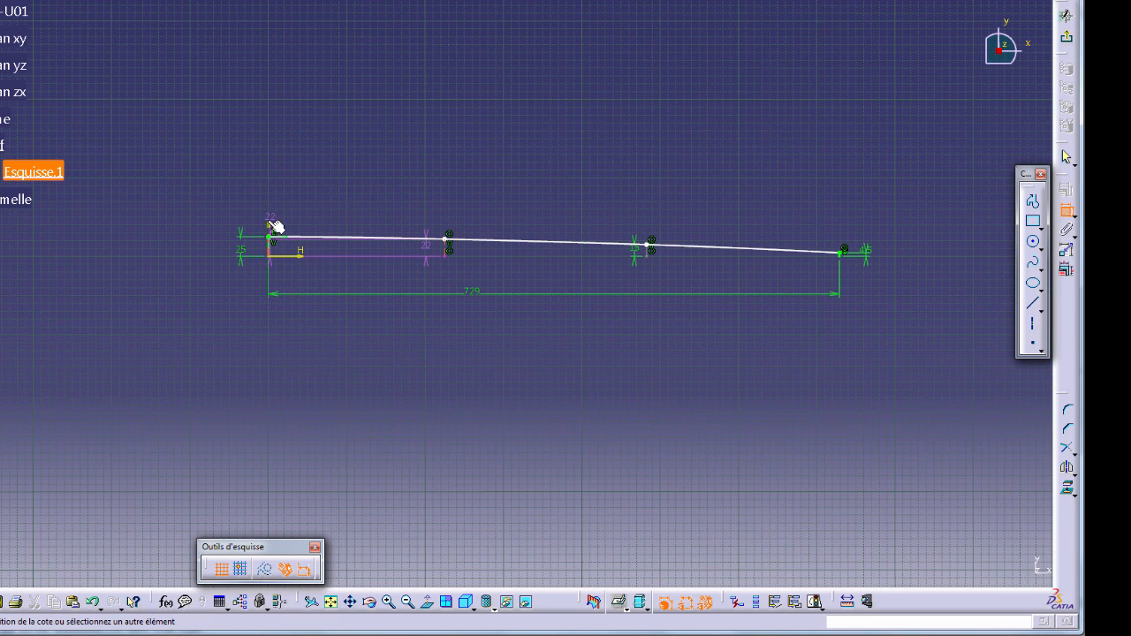
left_click(270, 224)
left_click(328, 272)
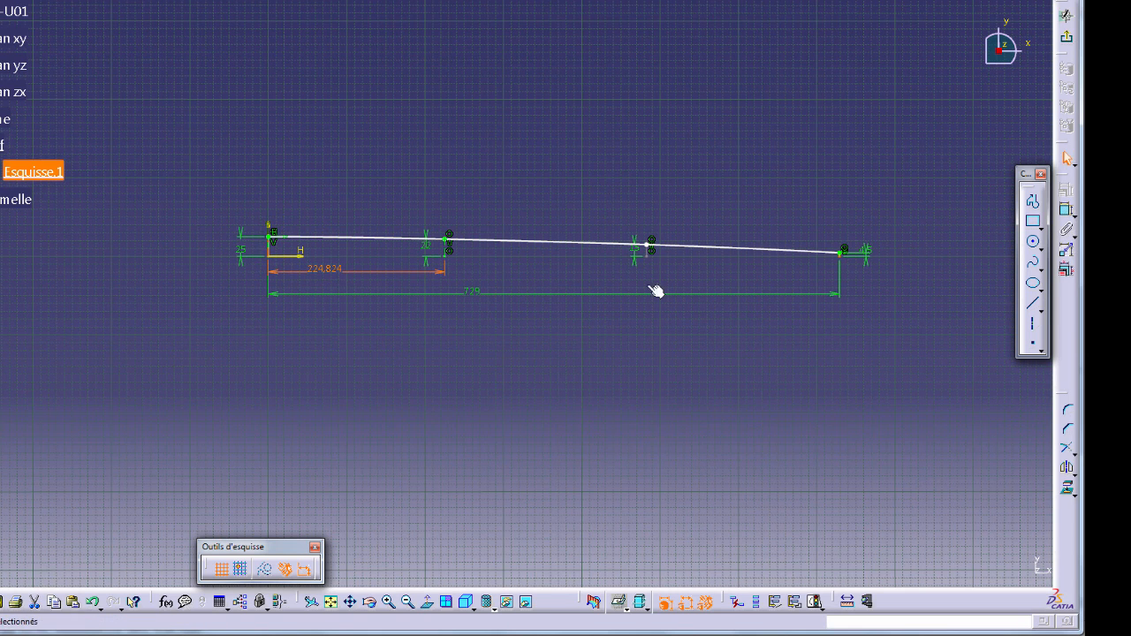
- Dimension the horizontal distance from the origin to the farther construction line, placing it above the 729 mm dimension
left_click(1066, 211)
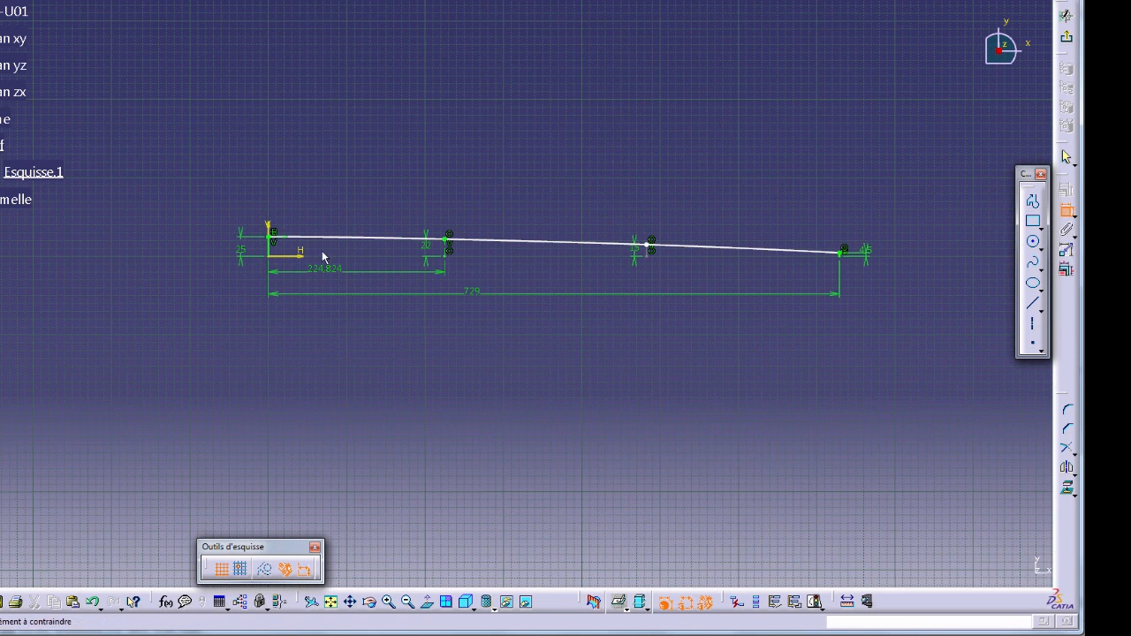
left_click(270, 229)
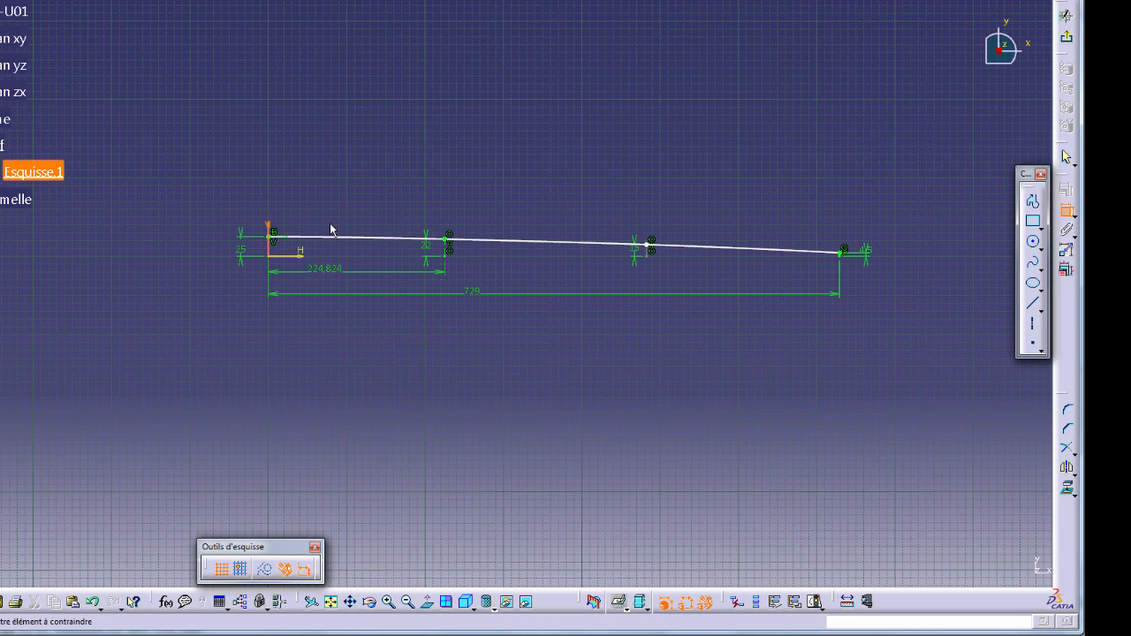
left_click(649, 247)
left_click(504, 282)
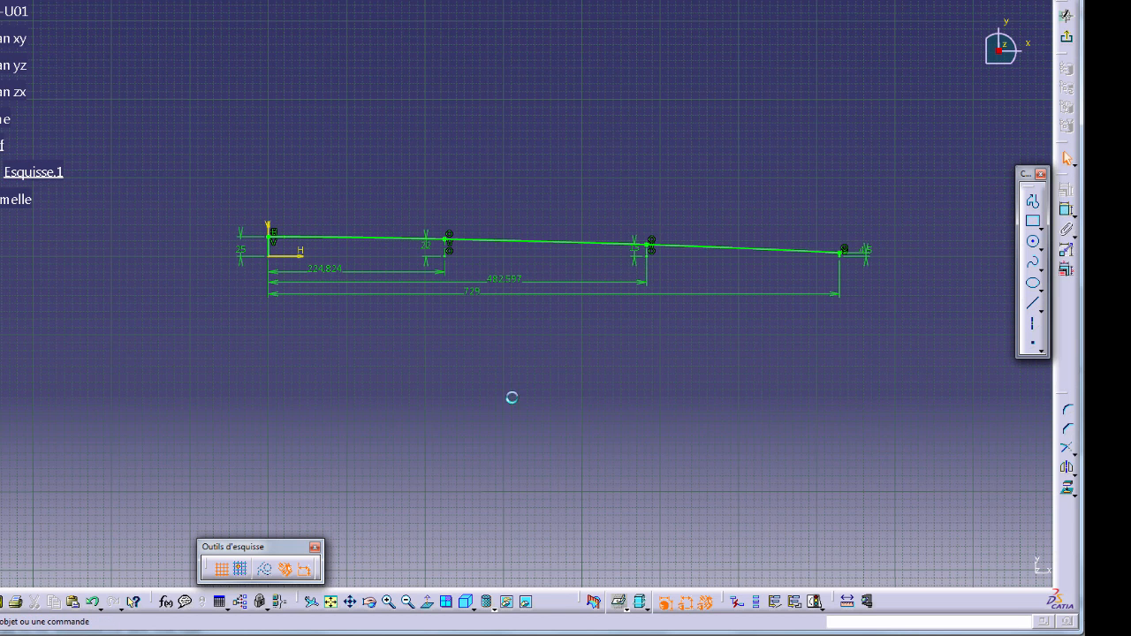
- Check the station positions on the scanned drawing and set the nearer construction line's distance from the origin to 240 mm
key("alt+Tab")
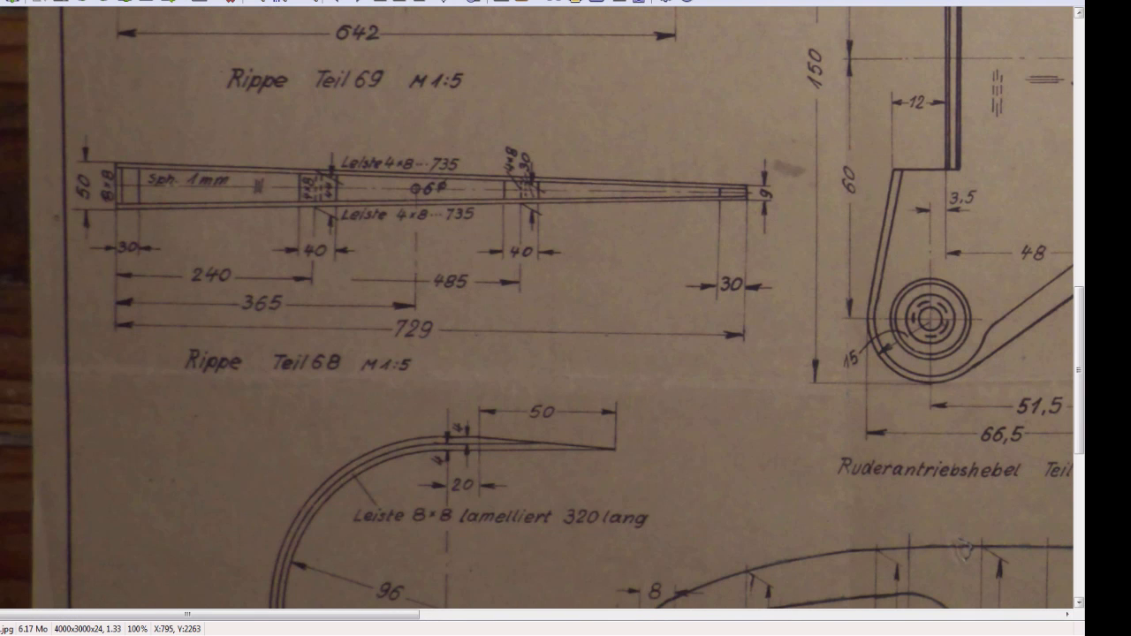
key("alt+Tab")
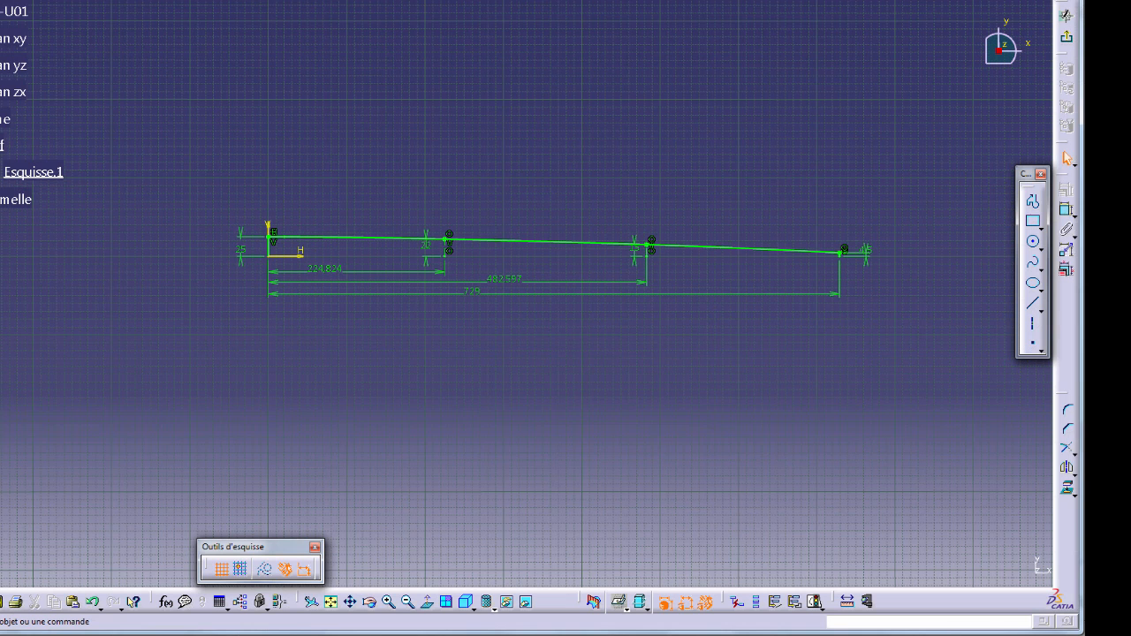
key("alt+Tab")
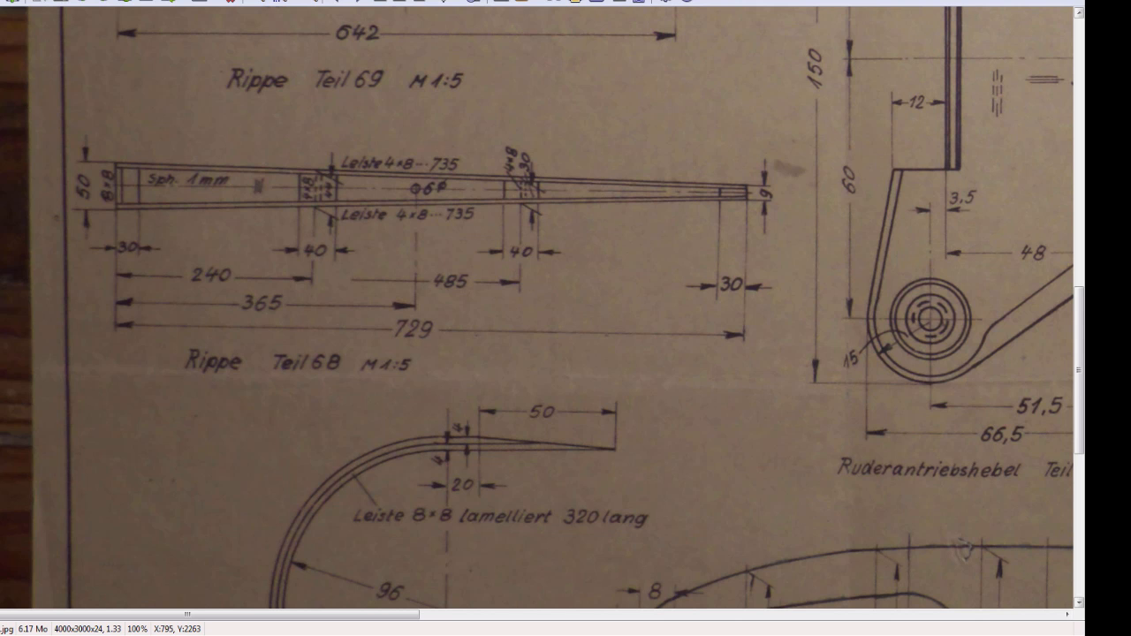
key("alt+Tab")
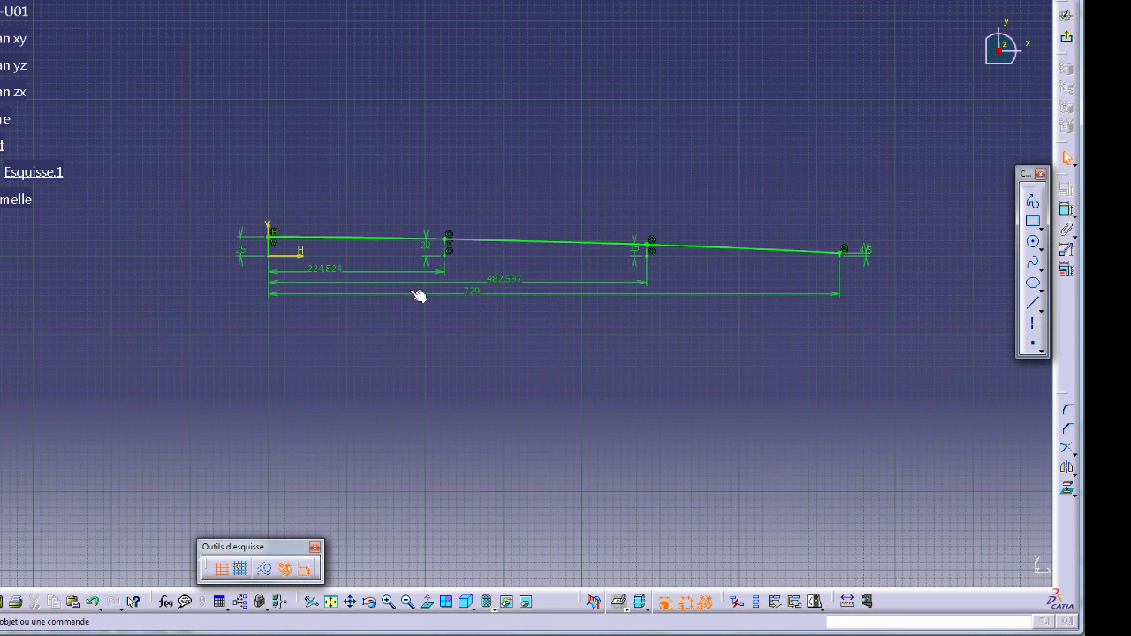
double_click(328, 269)
type("240")
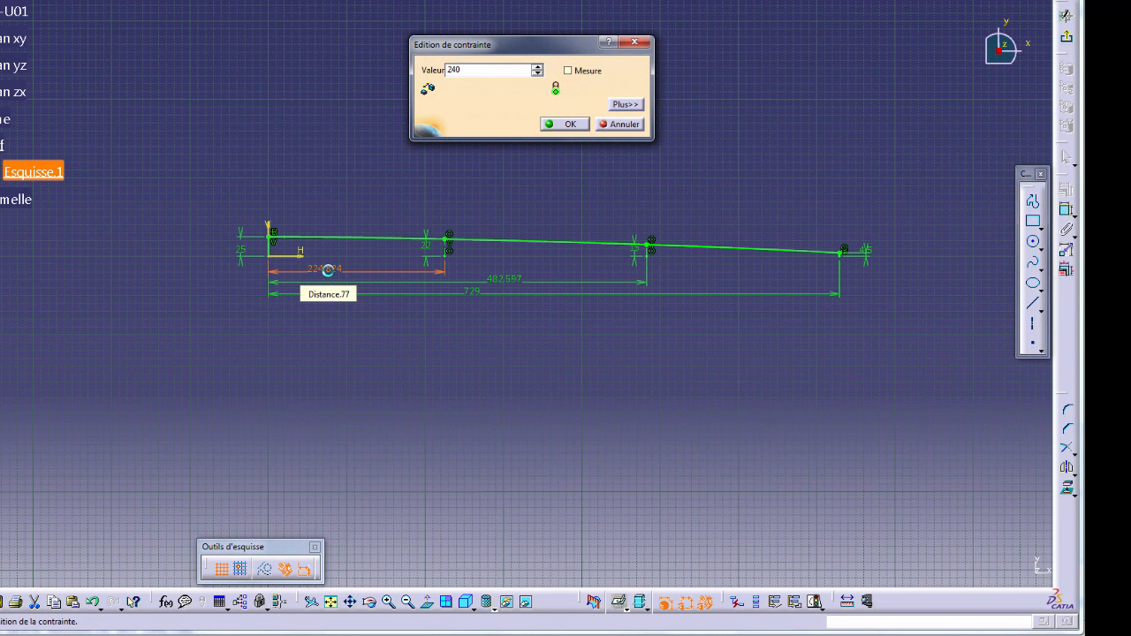
key("Return")
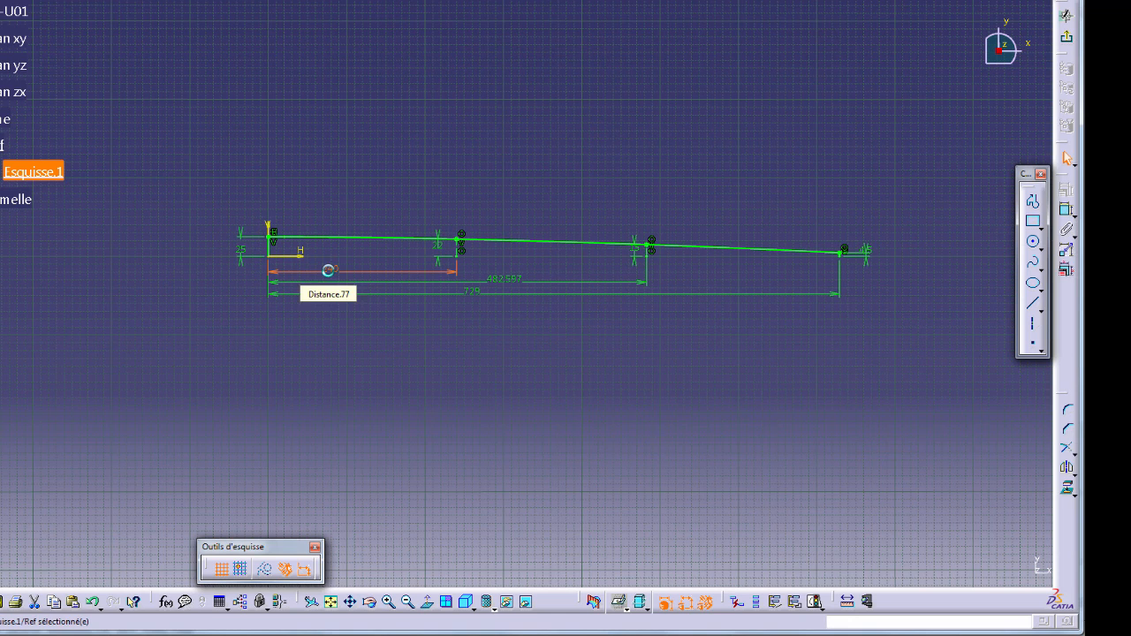
- Set the farther construction line's distance from the origin to 485 mm
double_click(490, 278)
type("485")
key("Return")
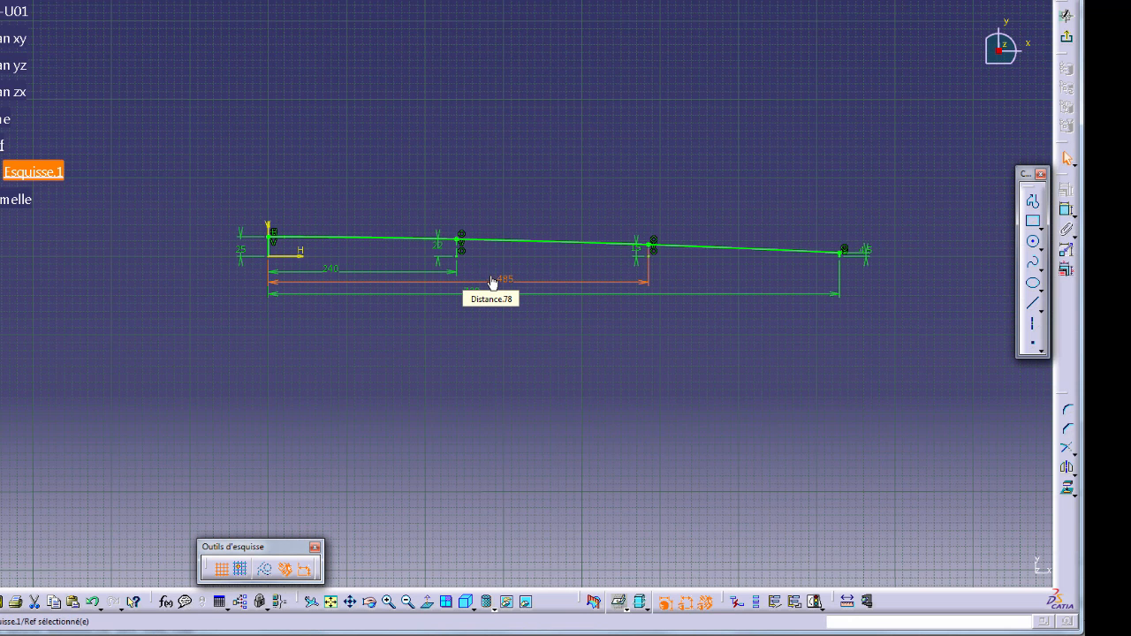
left_click(556, 157)
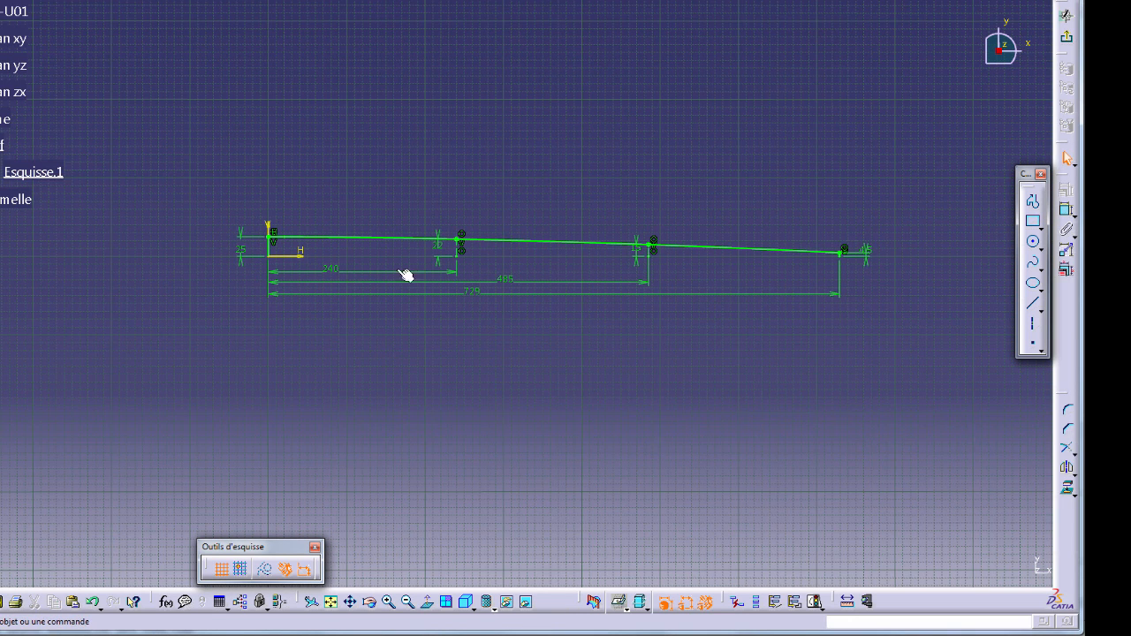
- Mirror the whole contour about the sketch's horizontal axis and exit the reference sketch
left_click(272, 253)
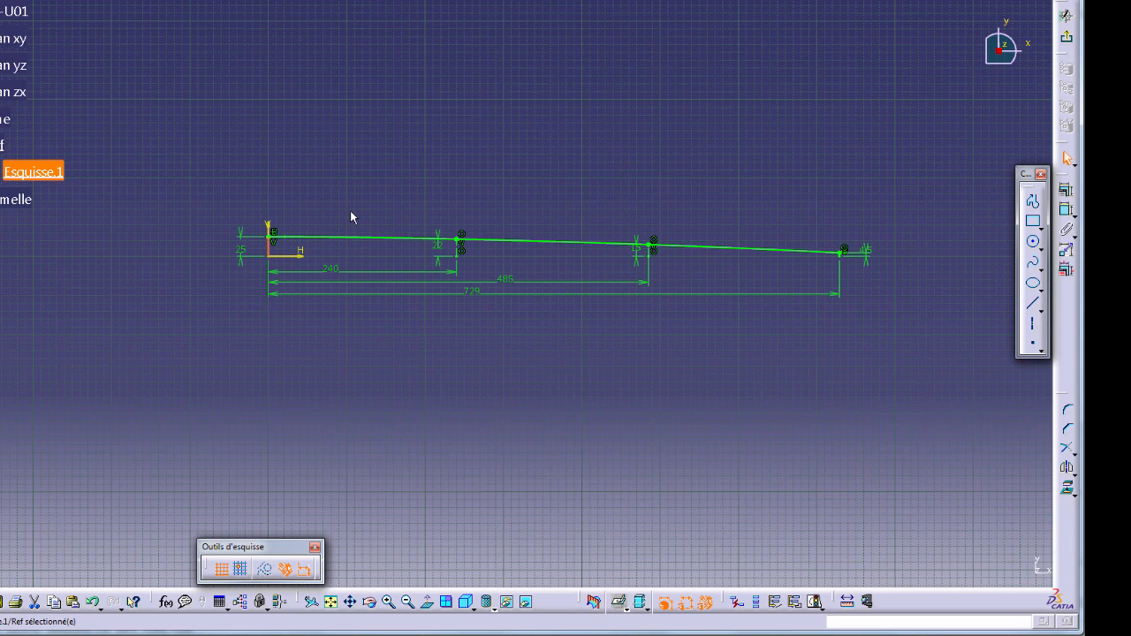
key("ctrl+a")
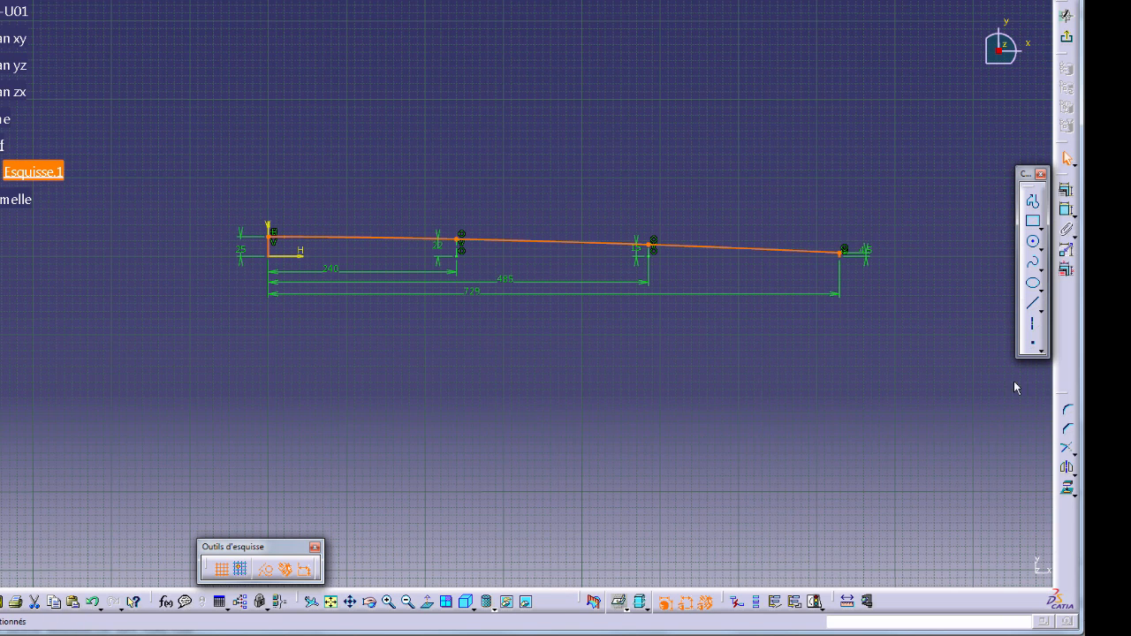
left_click(1067, 468)
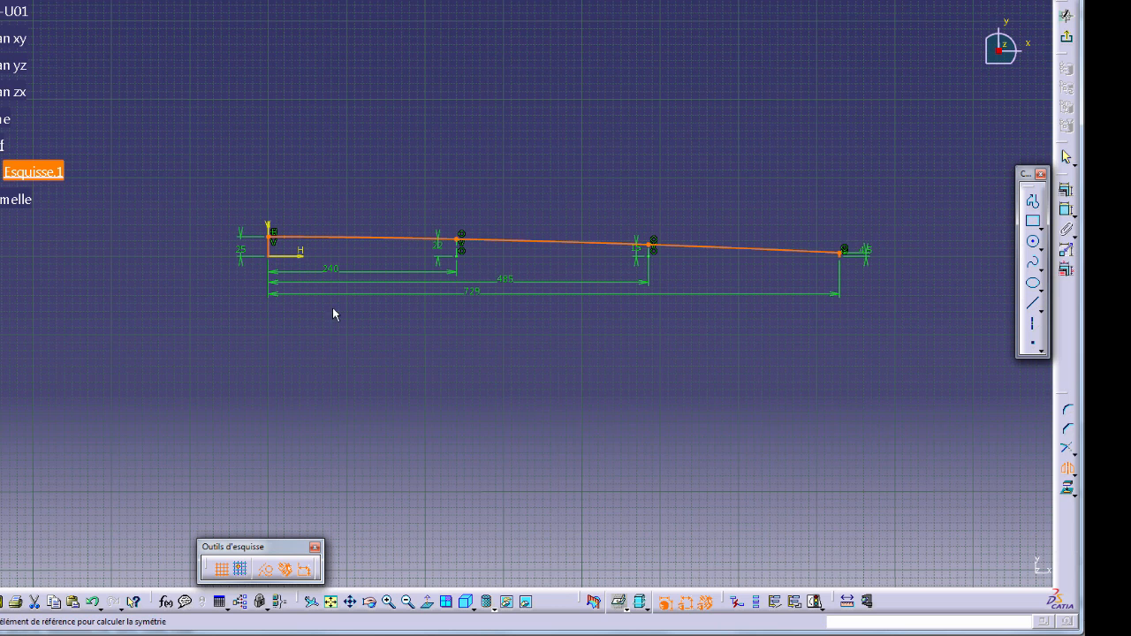
left_click(302, 255)
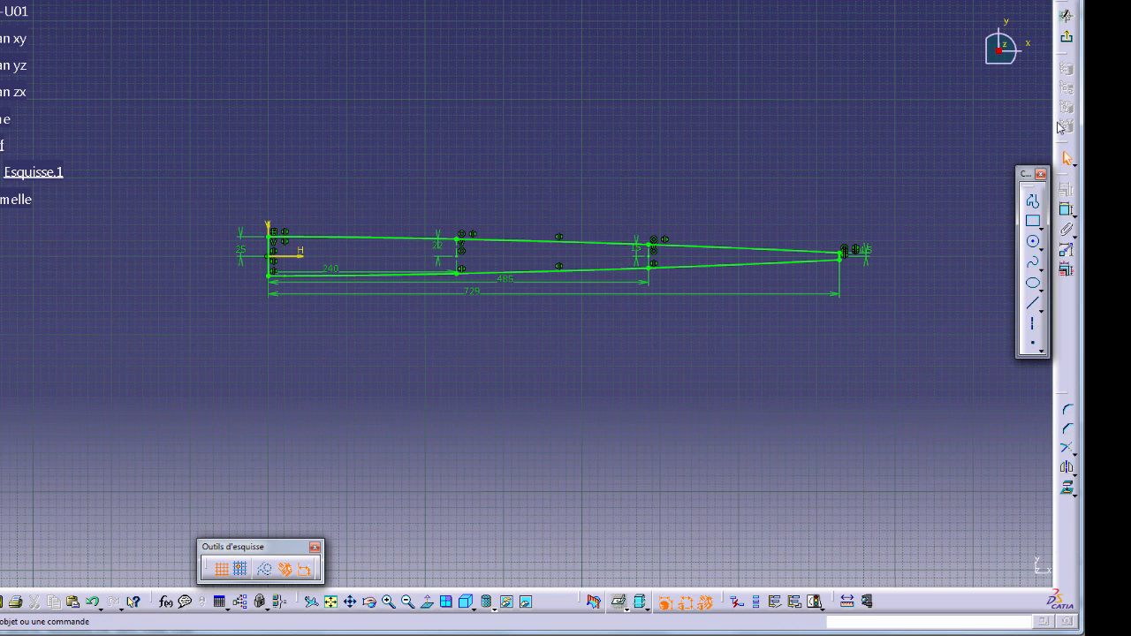
left_click(1067, 36)
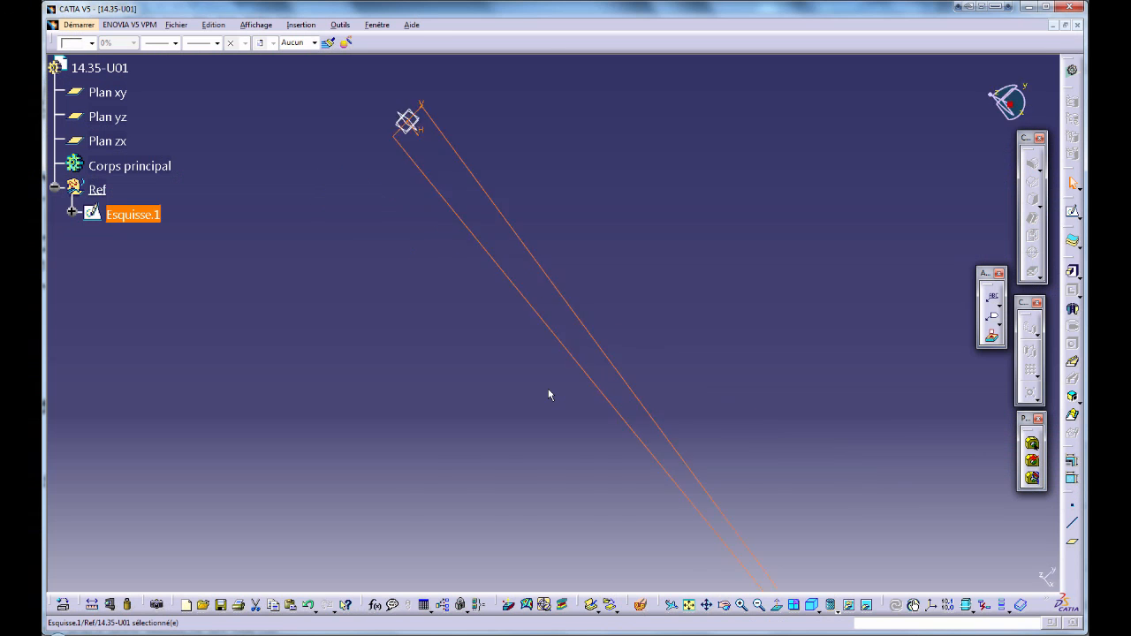
- Define the main body as the work object and rename it âme
middle_click_drag(605, 394, 566, 411, "ctrl")
middle_click_drag(256, 360, 218, 315)
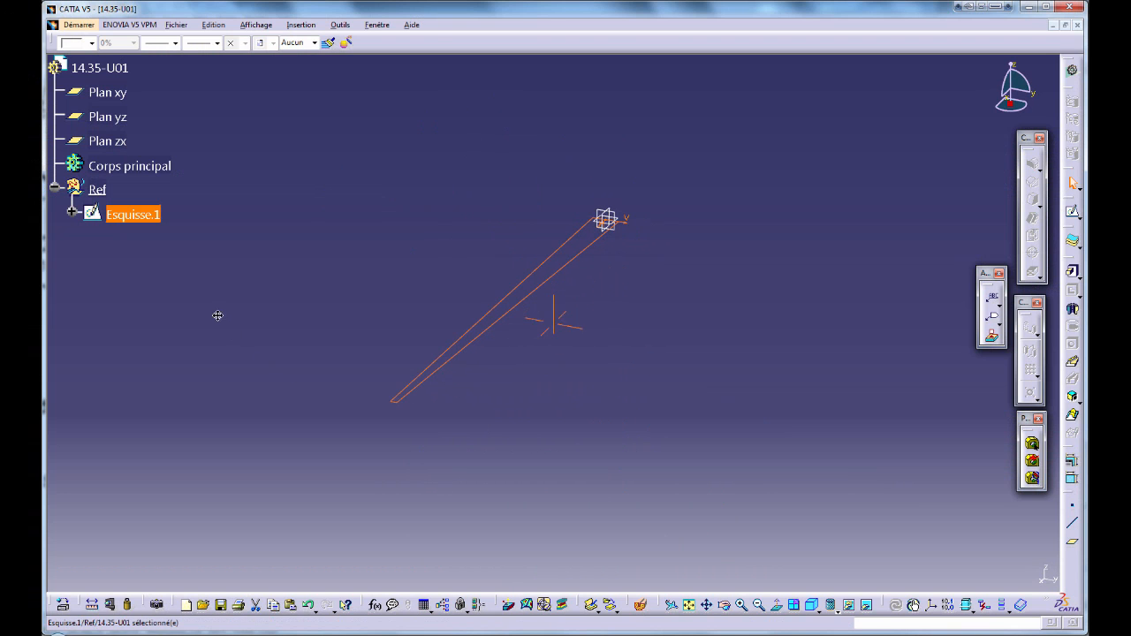
left_click(218, 315)
right_click(130, 166)
left_click(222, 234)
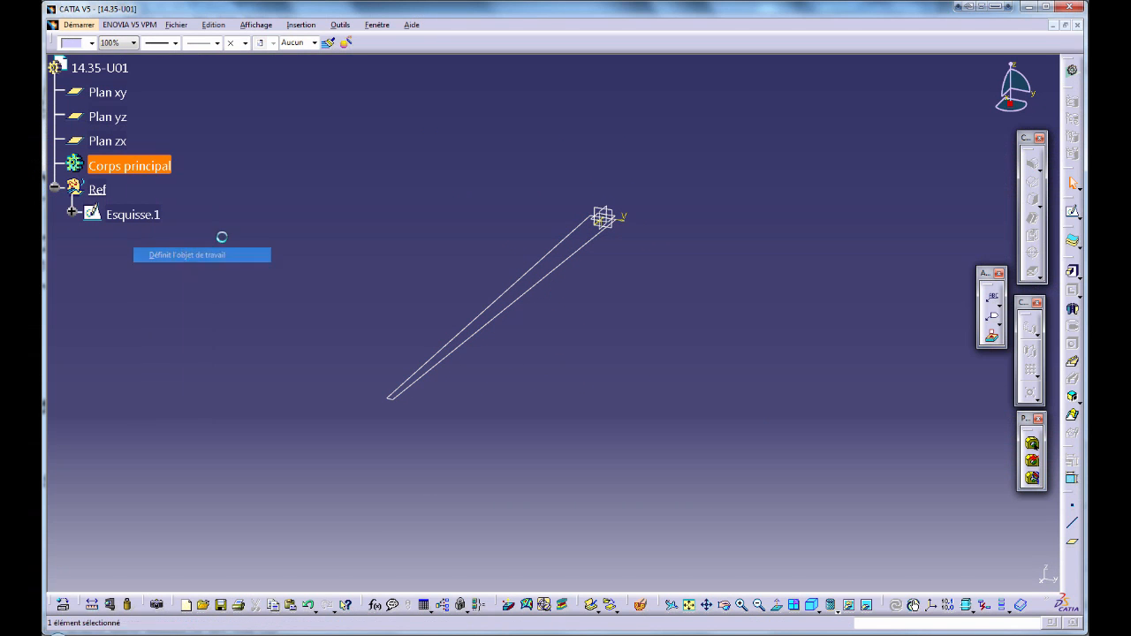
key("alt+Return")
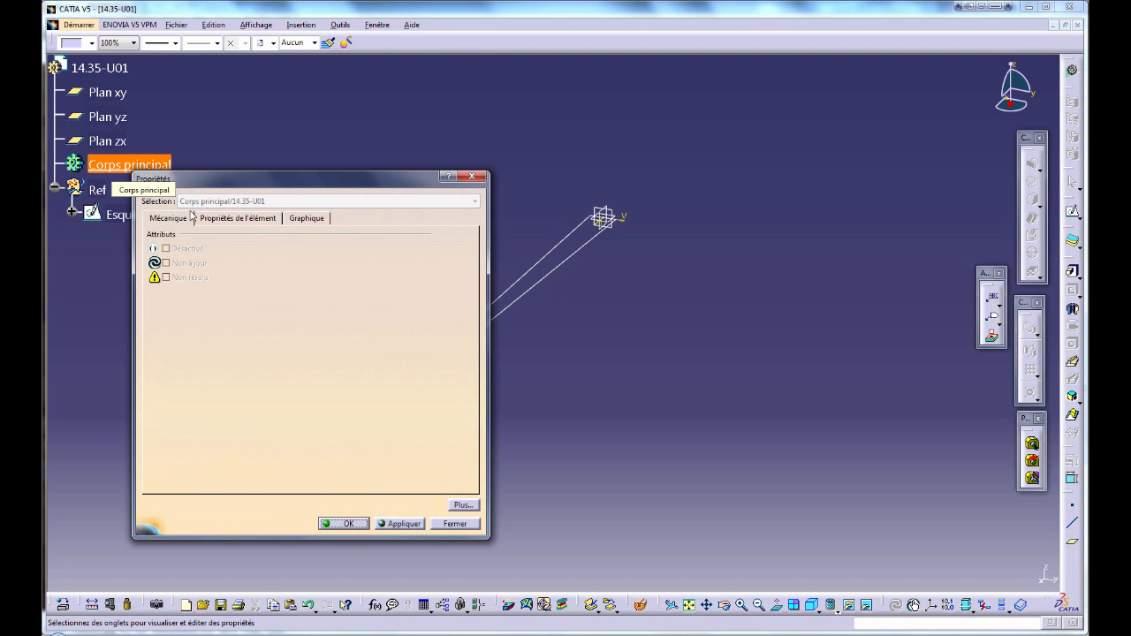
left_click(223, 218)
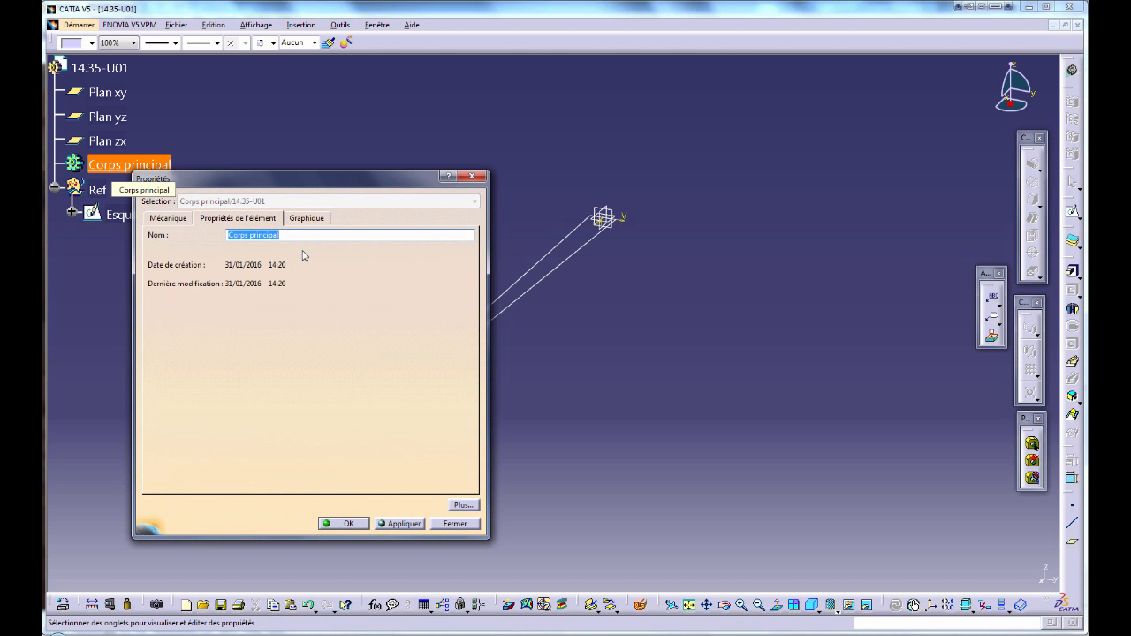
type("a")
type("me")
key("Return")
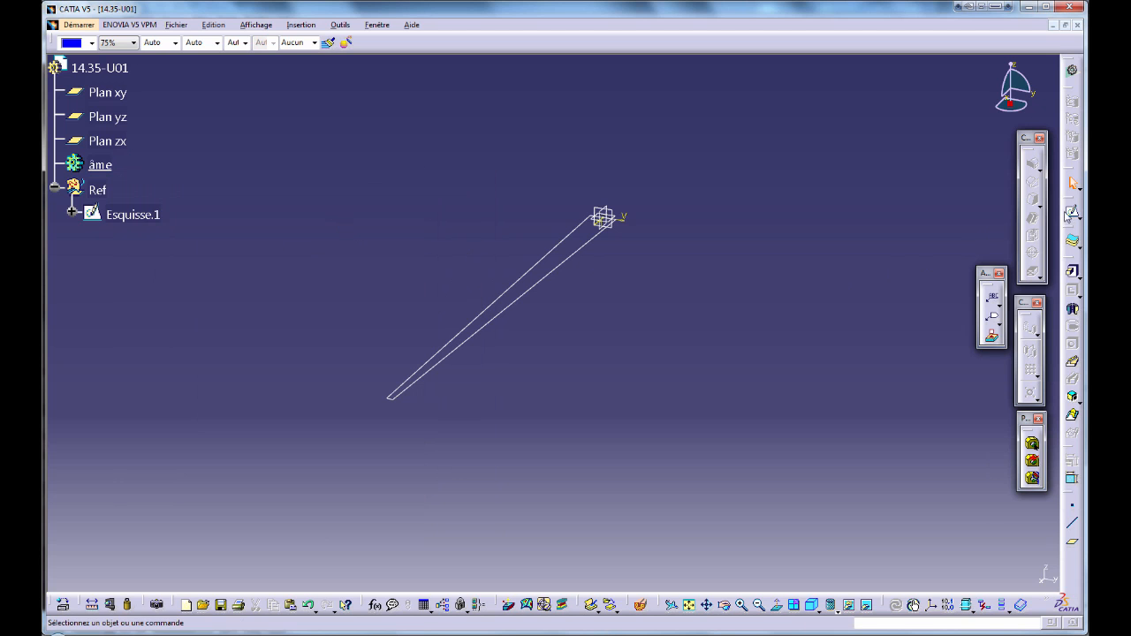
- Create a sketch in the âme body on the reference sketch's plane and project the closed rib contour into it
left_click(1074, 214)
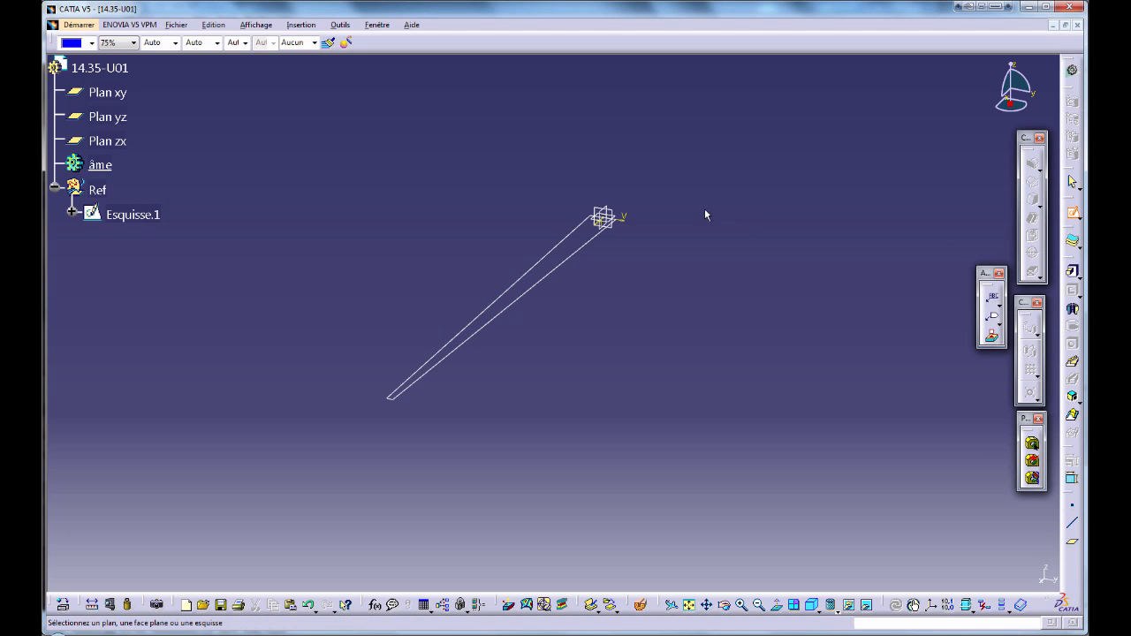
left_click(622, 220)
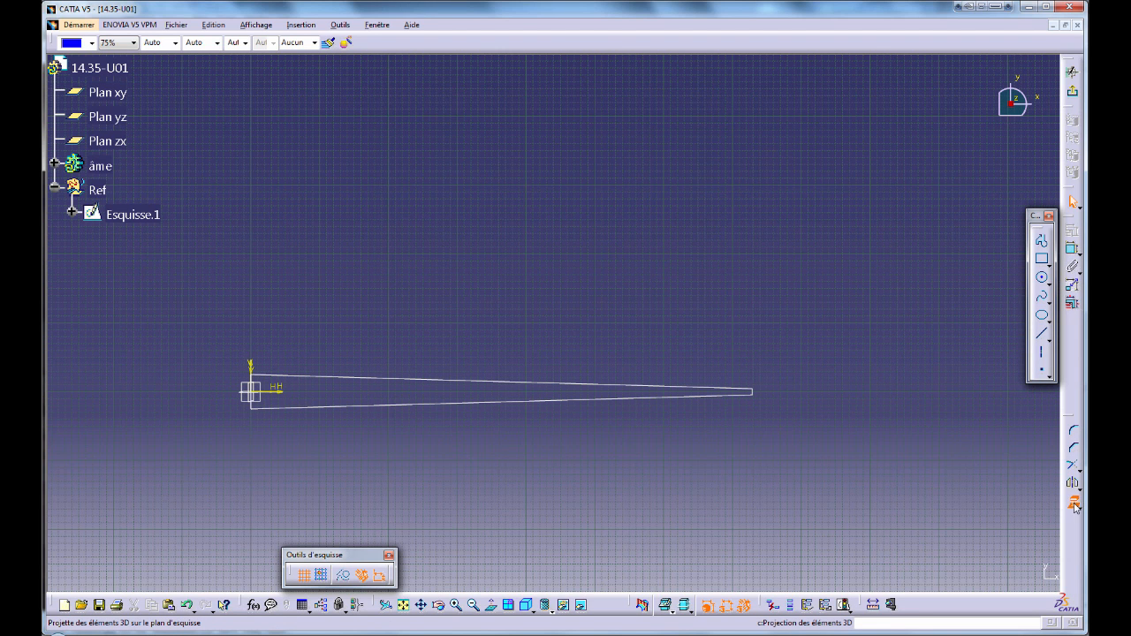
left_click(1074, 503)
left_click(100, 165)
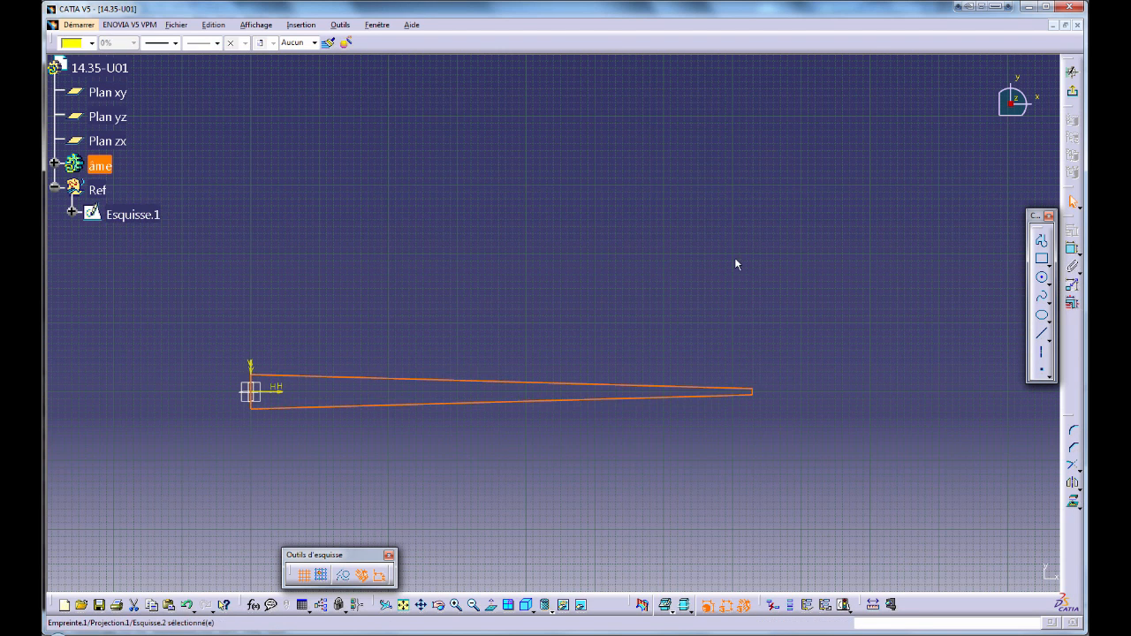
left_click(1072, 91)
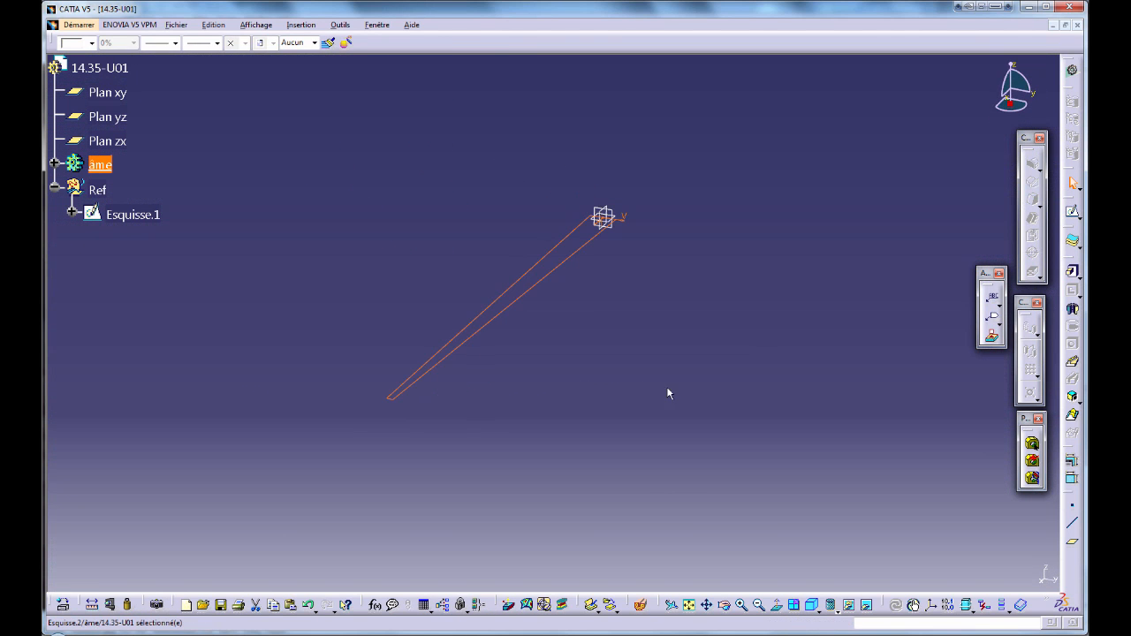
- Extrude the projected contour into a thin web, with the extrusion direction reversed
mouse_move(669, 392)
middle_mouse_down()
mouse_move(686, 366)
mouse_move(796, 300)
mouse_move(883, 291)
middle_mouse_up()
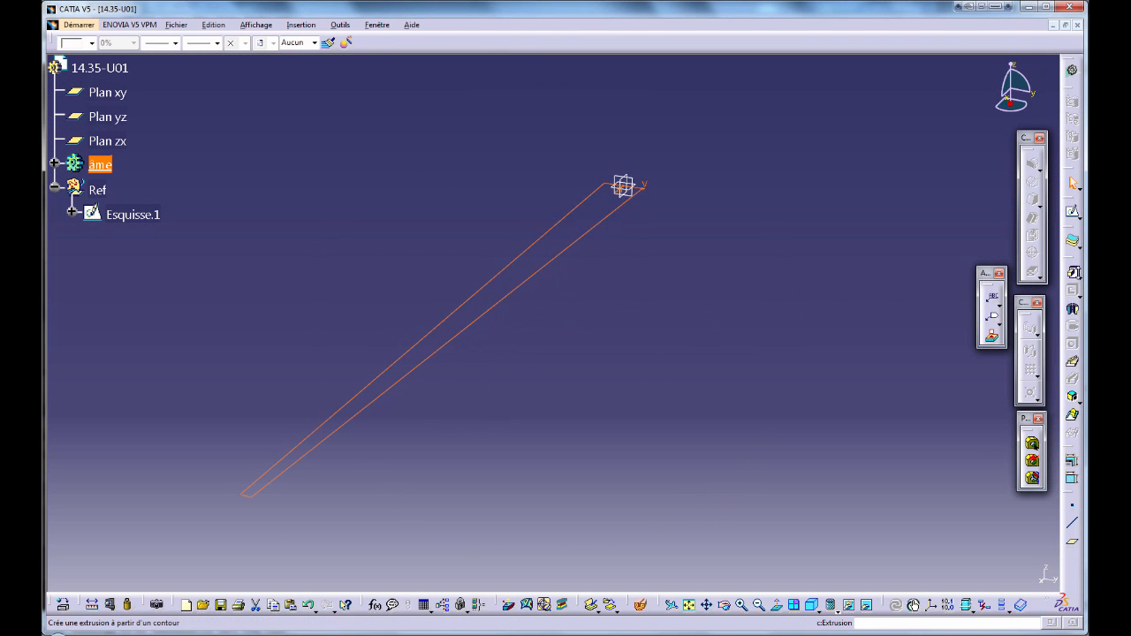
left_click(1073, 274)
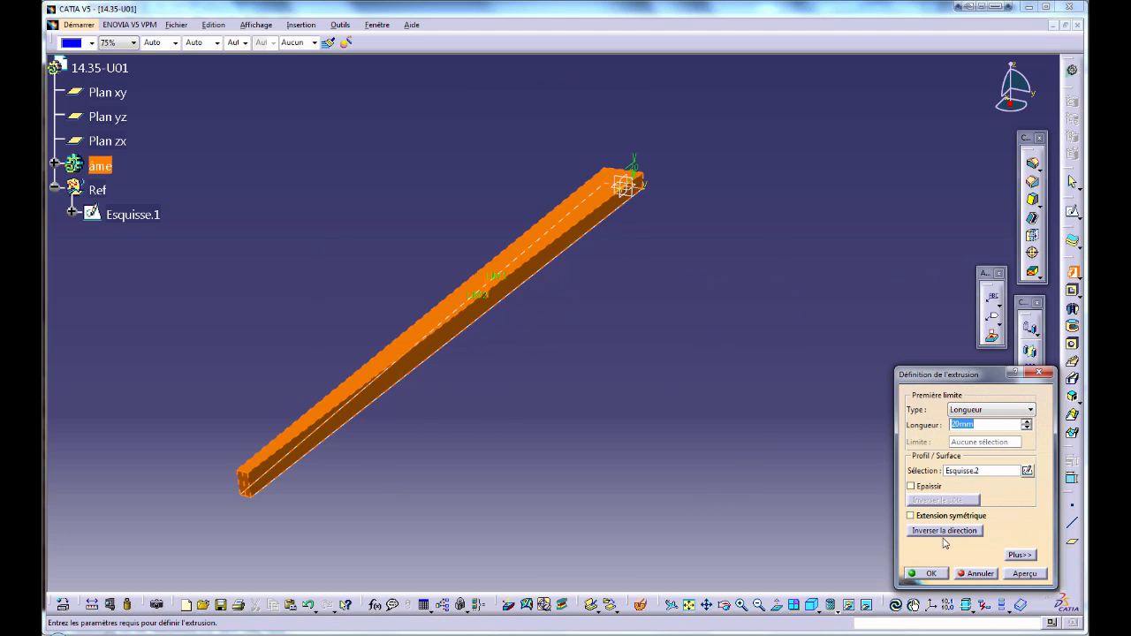
left_click(945, 532)
left_click(984, 423)
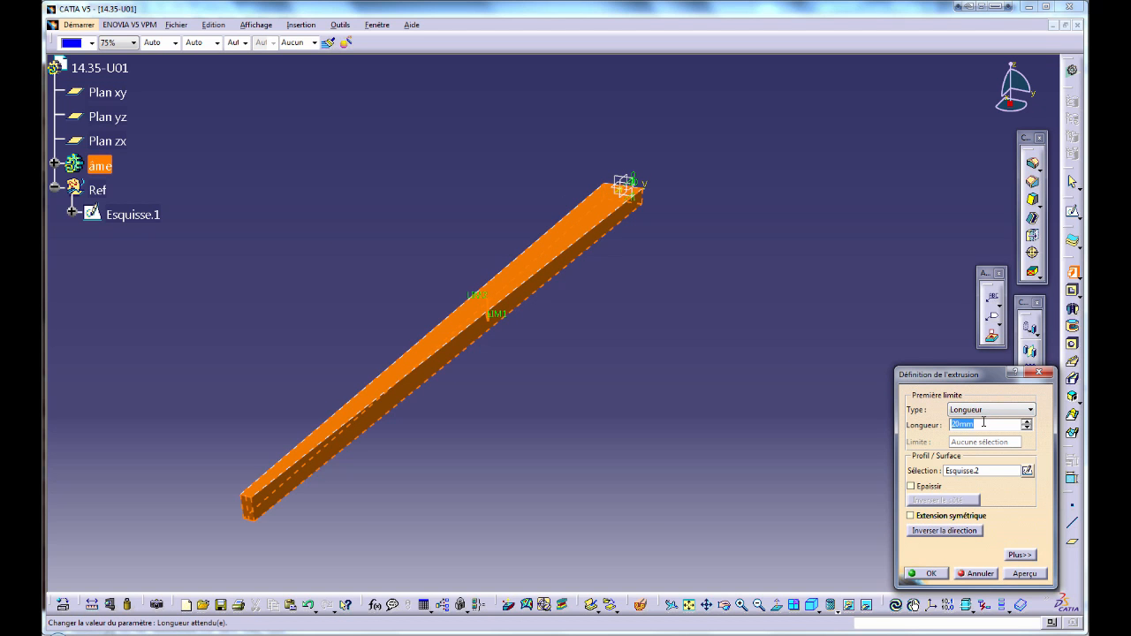
key("Return")
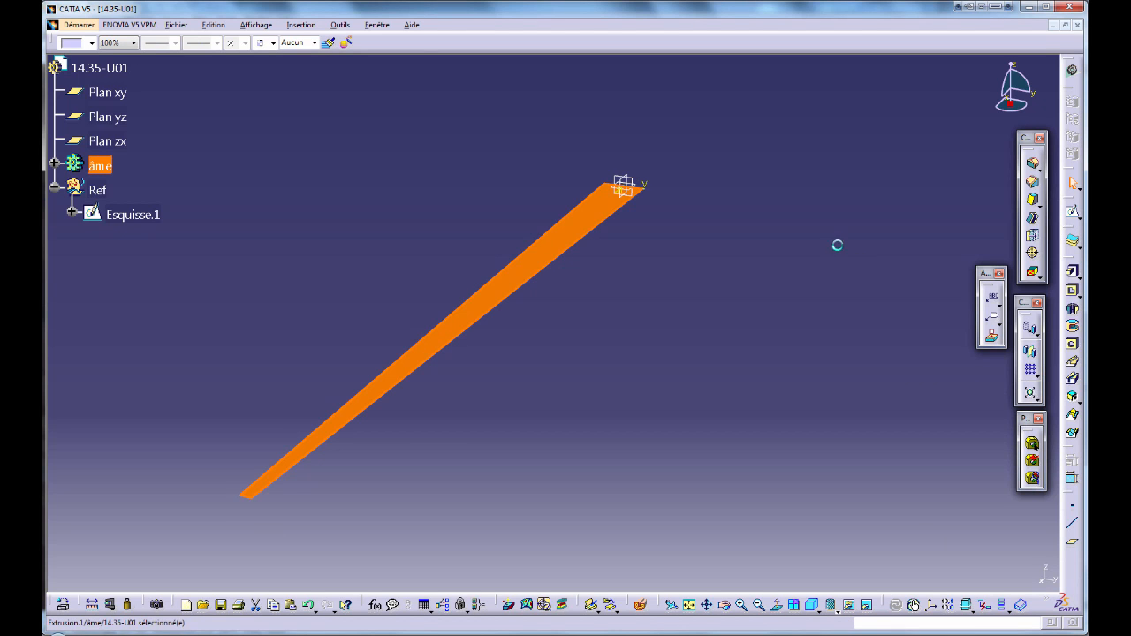
- Apply the Bouleau wood material to the âme body
left_click(838, 245)
middle_click_drag(598, 389, 645, 385)
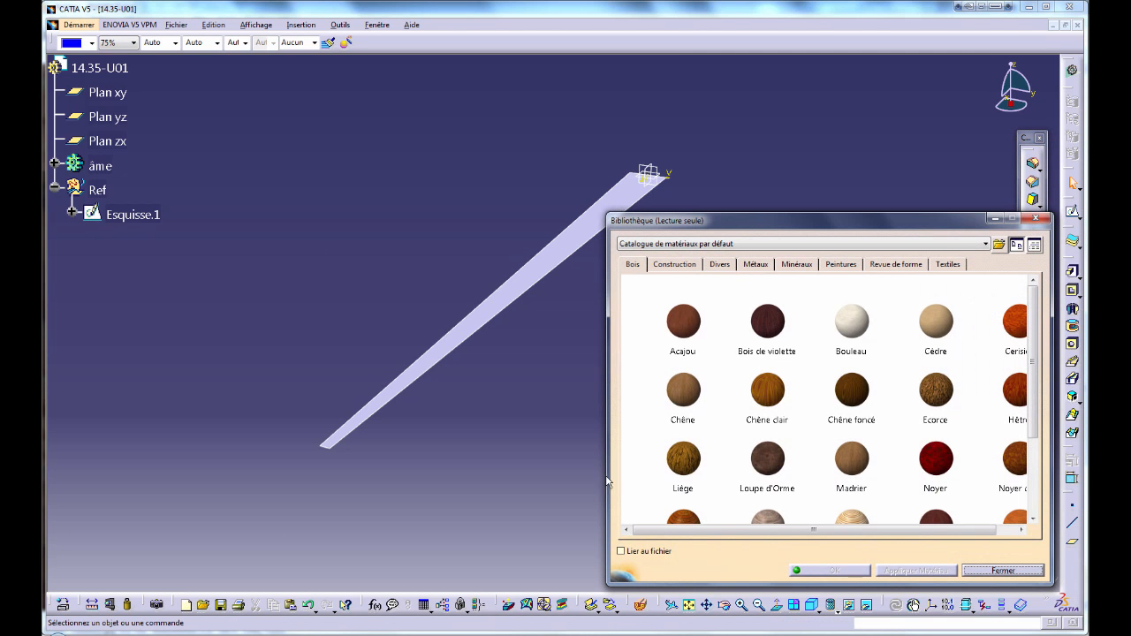
left_click(850, 321)
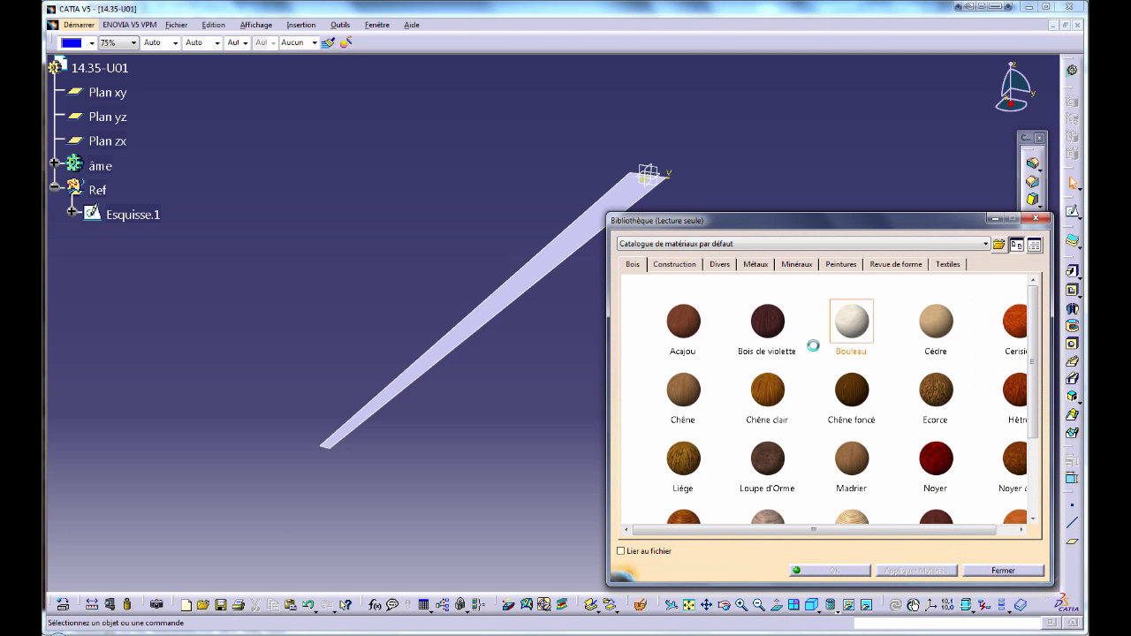
left_click(100, 166)
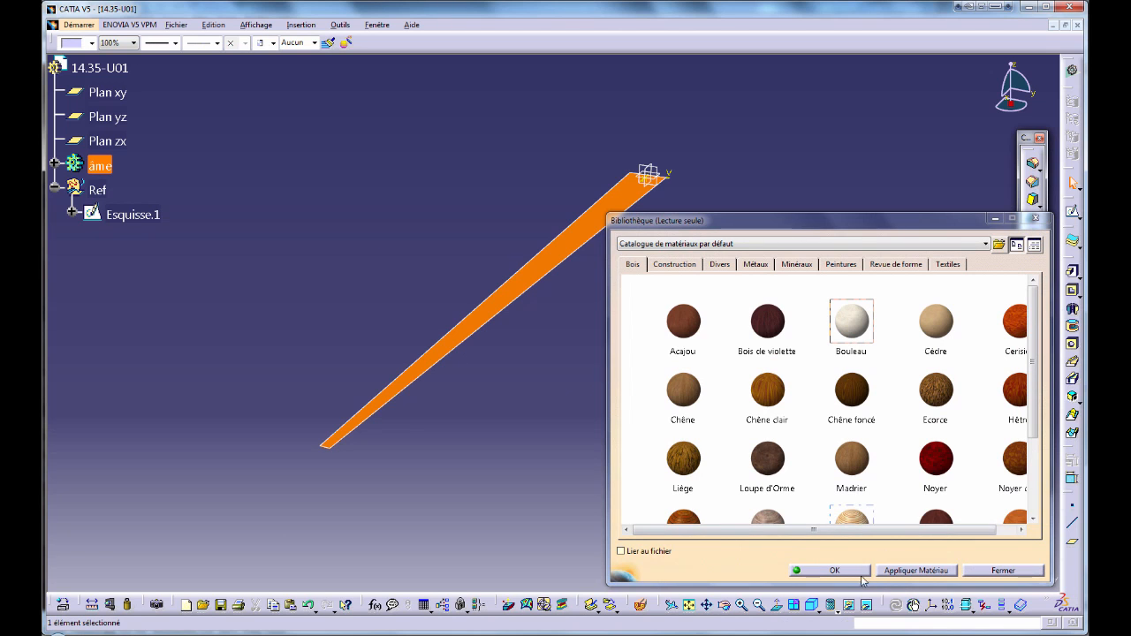
left_click(868, 572)
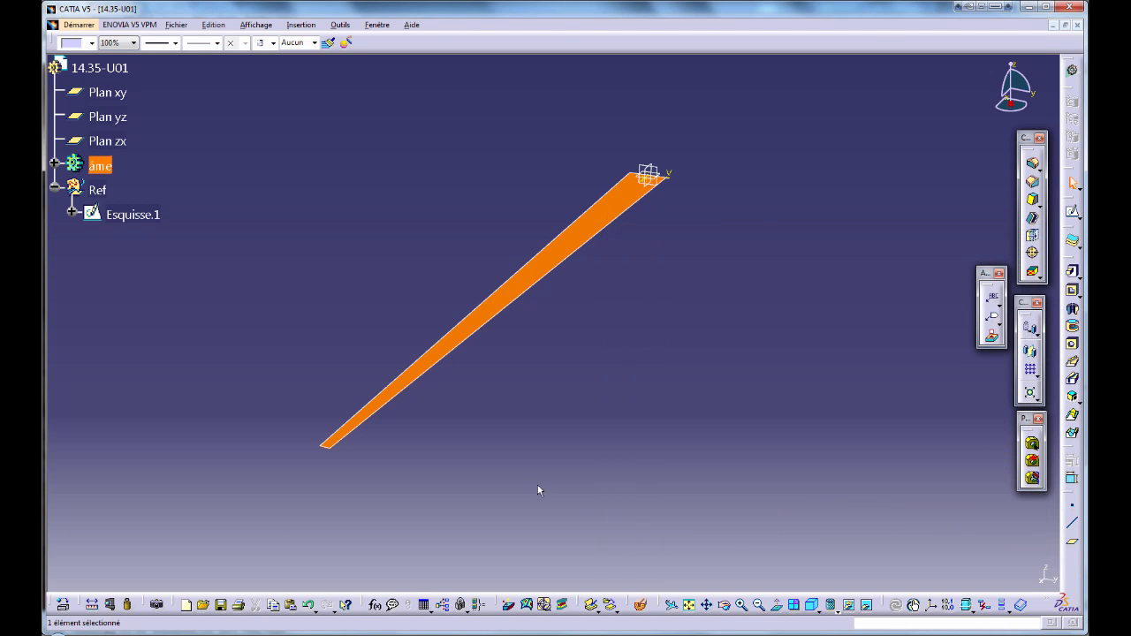
- Rotate the Bouleau texture mapping on the âme body by about 90 degrees around the vertical axis
middle_click_drag(672, 455, 653, 470)
left_click(54, 165)
left_click(127, 190)
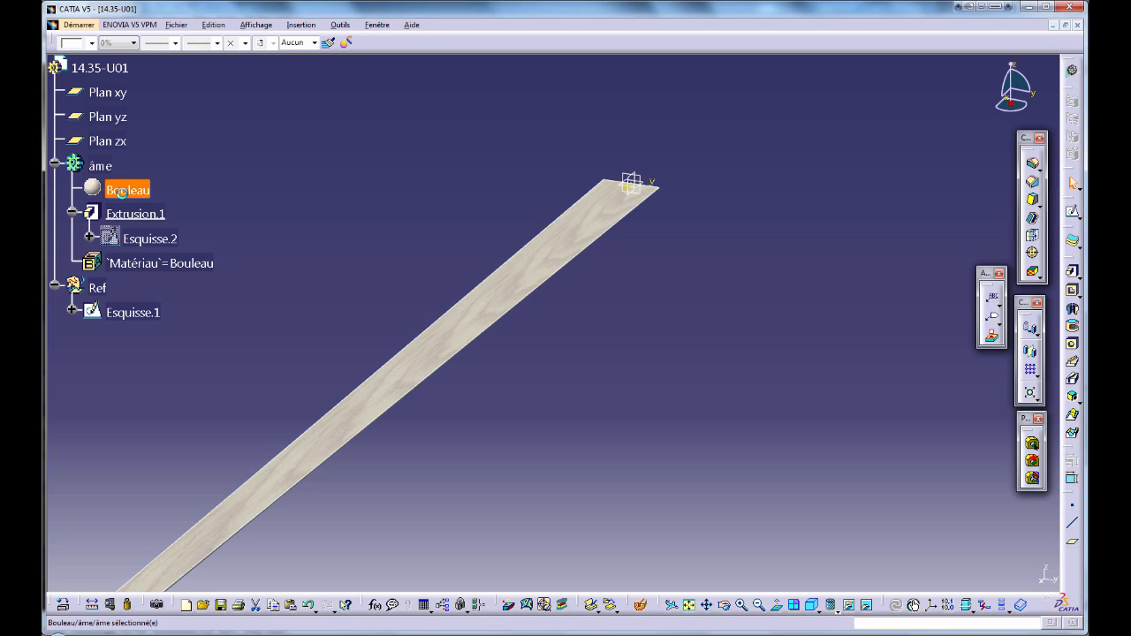
middle_click_drag(569, 351, 677, 311, "ctrl")
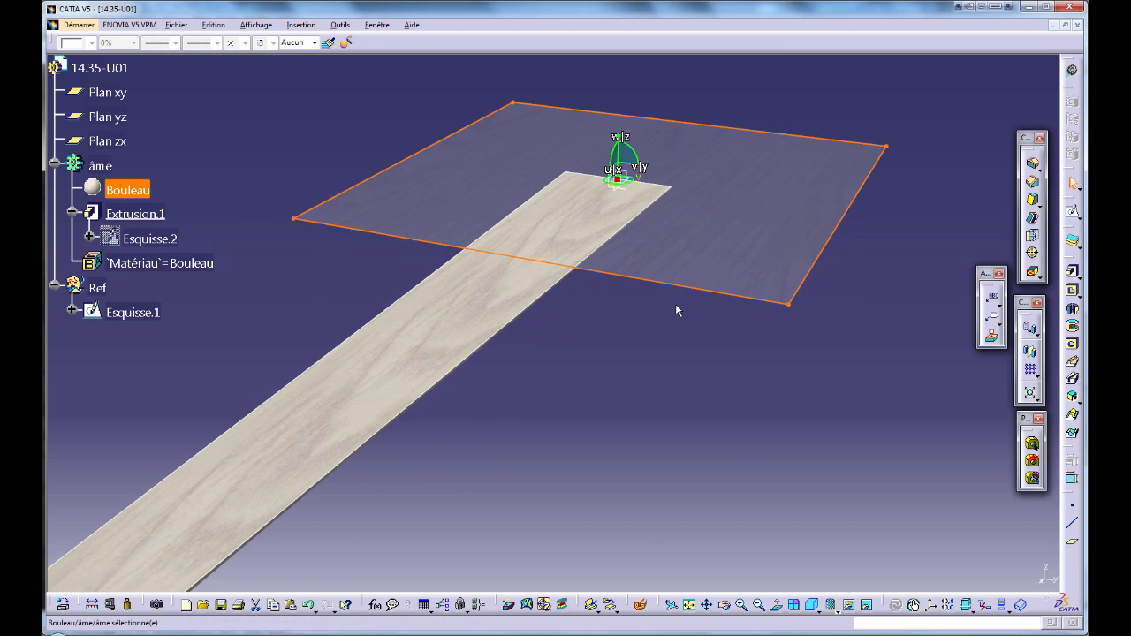
left_click(664, 199)
left_click_drag(633, 183, 714, 145)
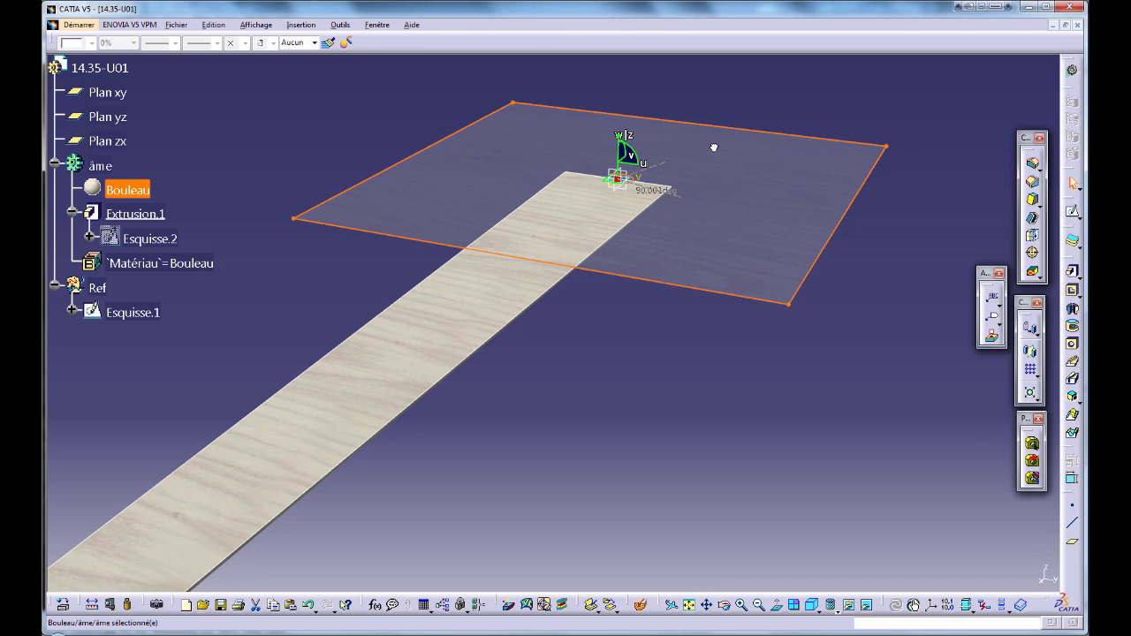
middle_click_drag(578, 380, 681, 307)
left_click(571, 412)
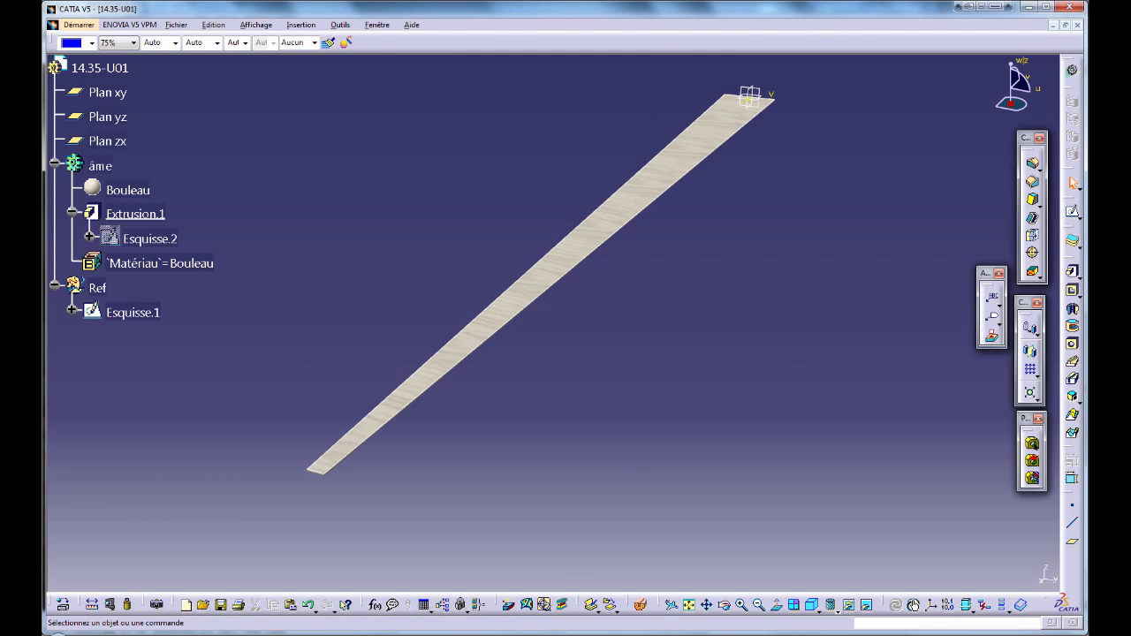
- Check the hole on the scanned rib drawing, then start a hole on the web's broad face and open its positioning sketch
key("alt+Tab")
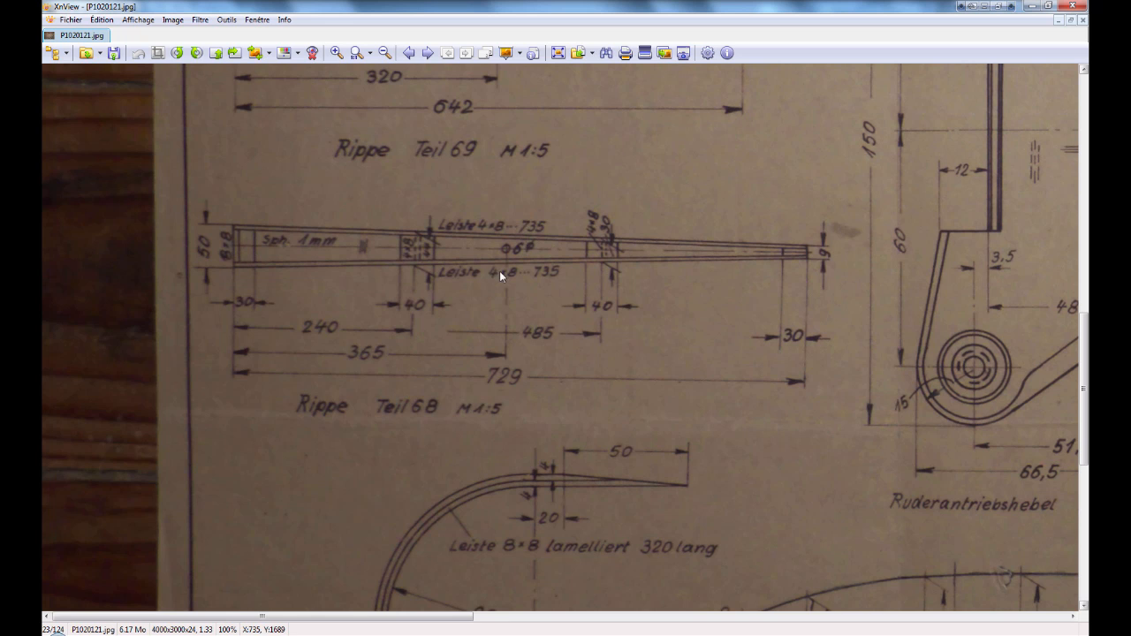
key("alt+Tab")
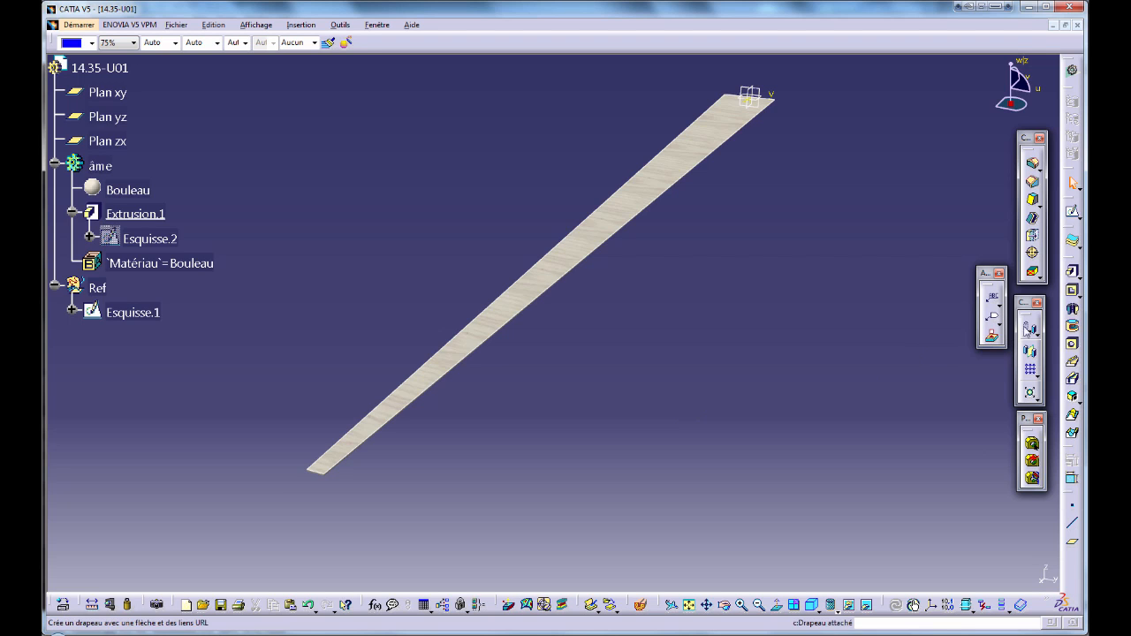
left_click(1073, 346)
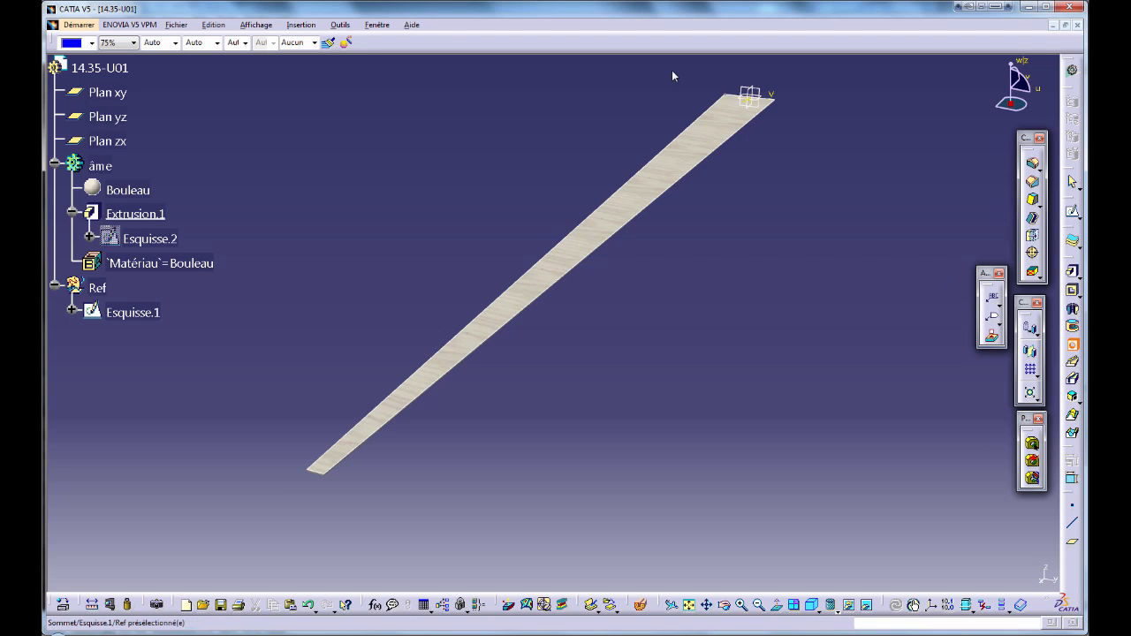
left_click(611, 224)
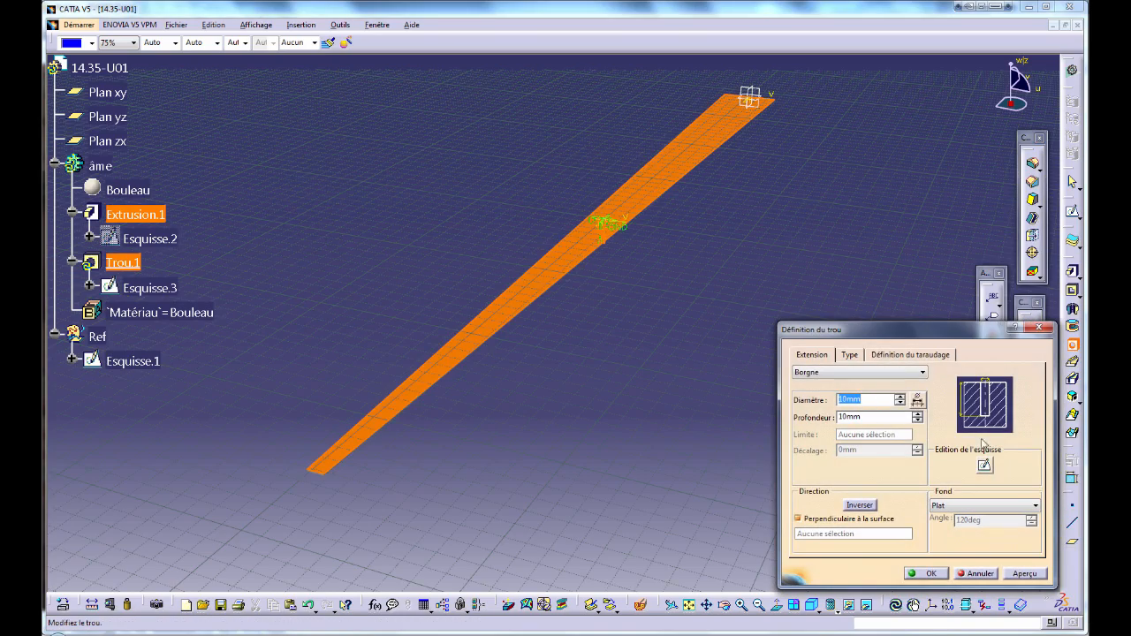
left_click(985, 465)
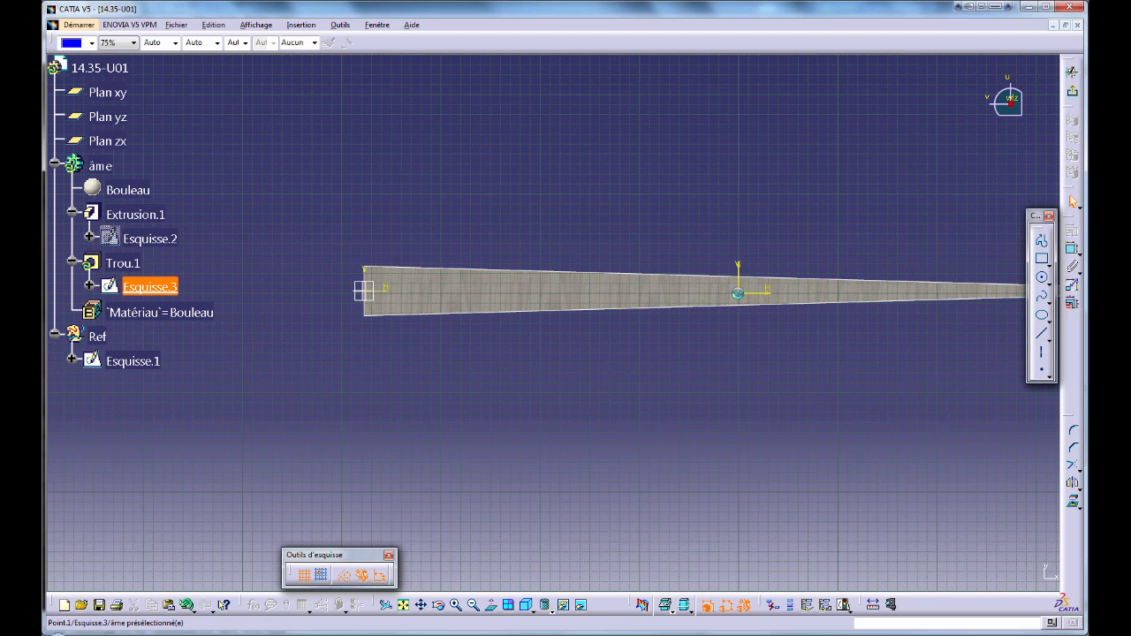
left_click(386, 285, "ctrl")
left_click(1072, 230)
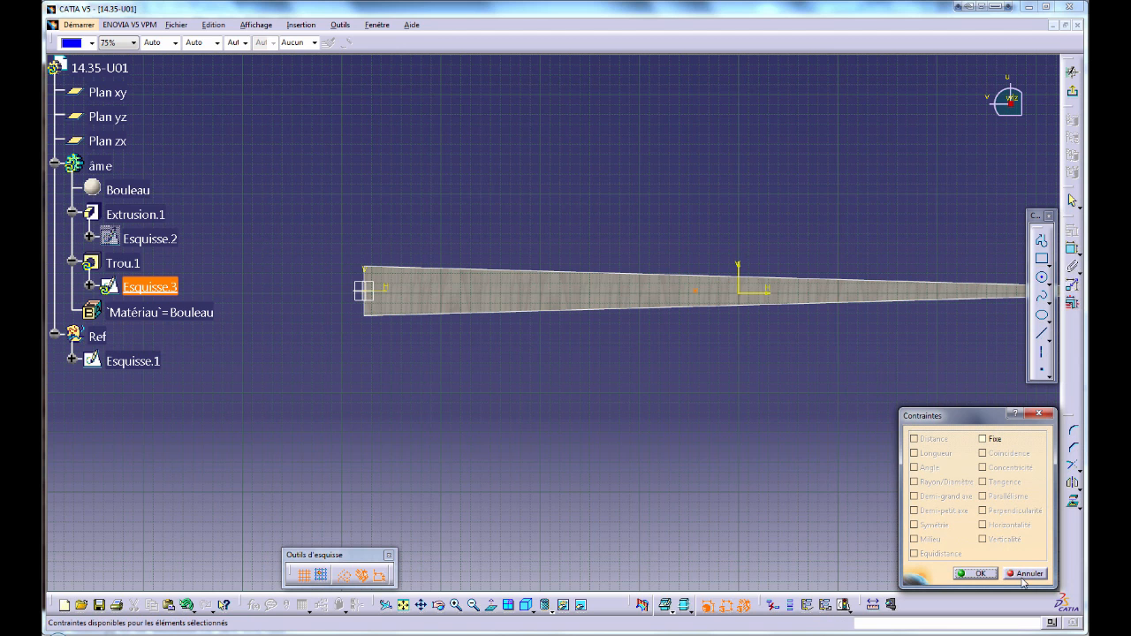
left_click(1023, 579)
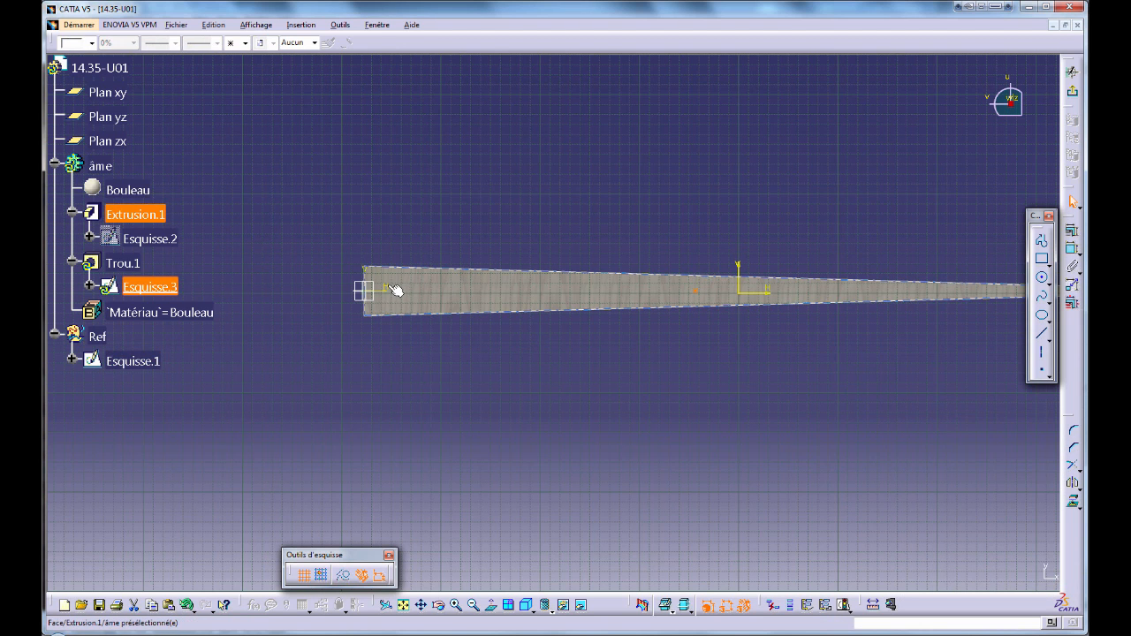
left_click(1073, 233)
key("Escape")
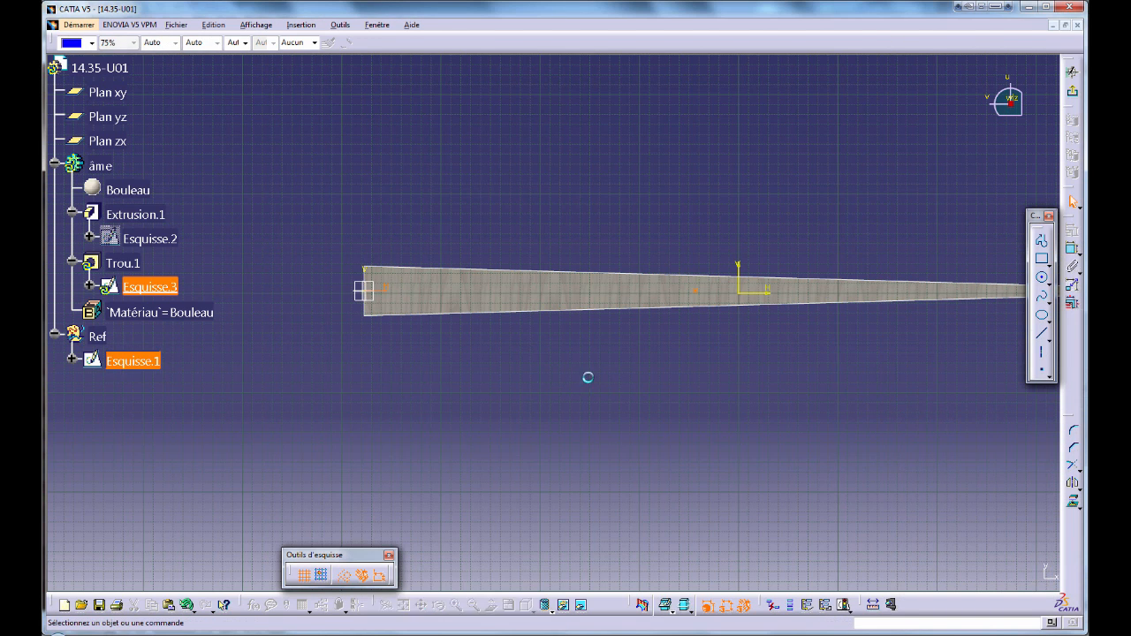
- Intersect Plan zx with the hole's positioning sketch and make the hole's centre point coincident with the resulting line
left_click(363, 293)
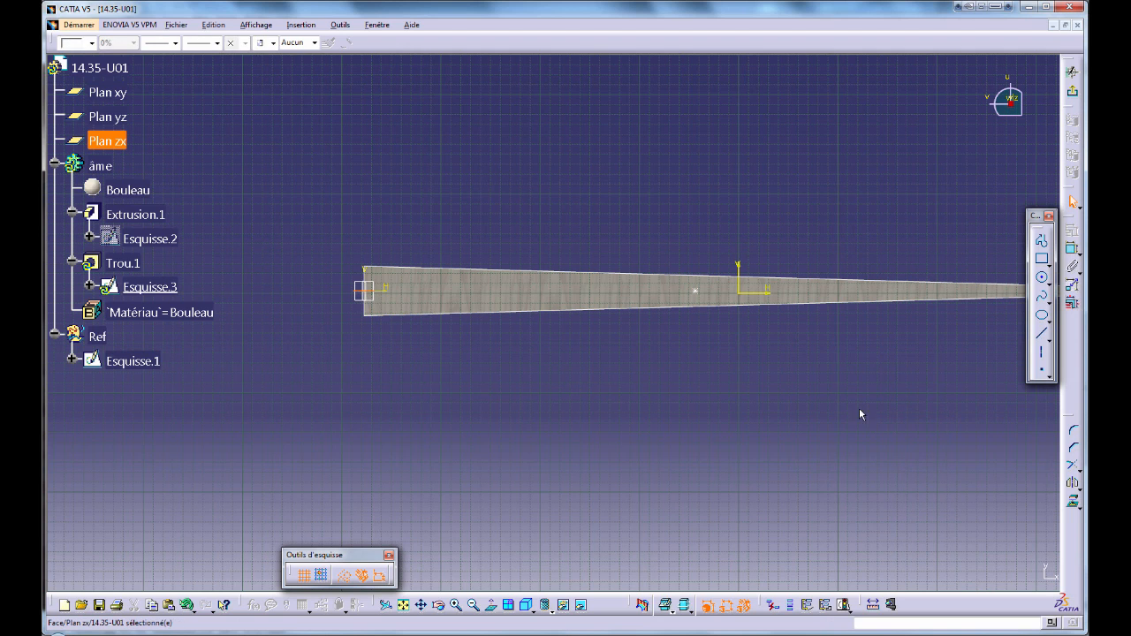
left_click(1073, 501)
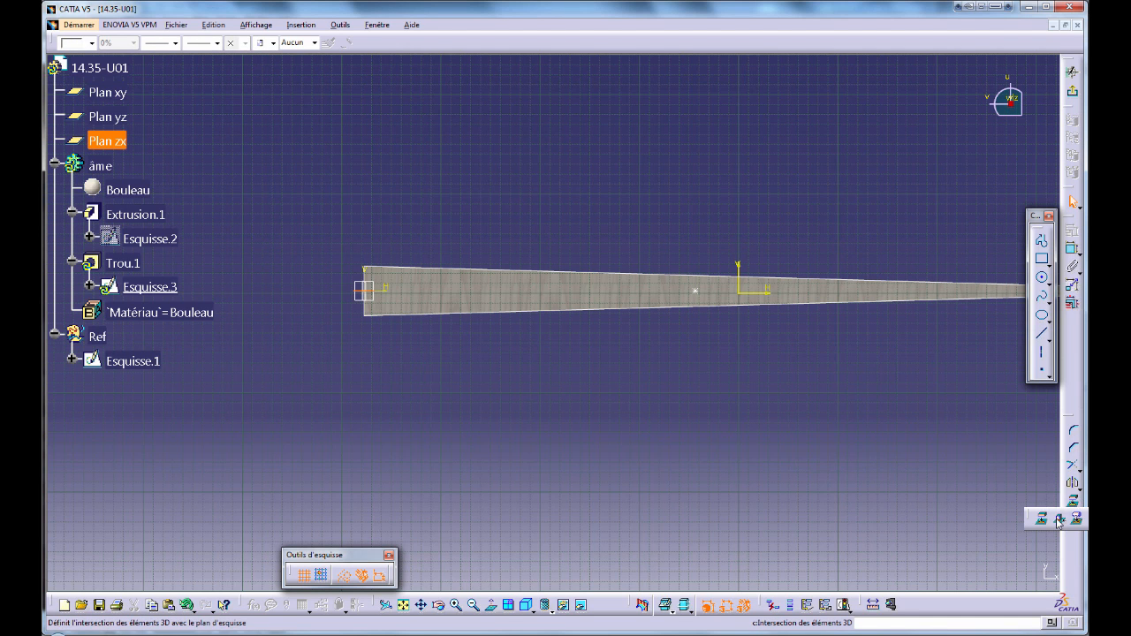
left_click(696, 292)
left_click(671, 292, "ctrl")
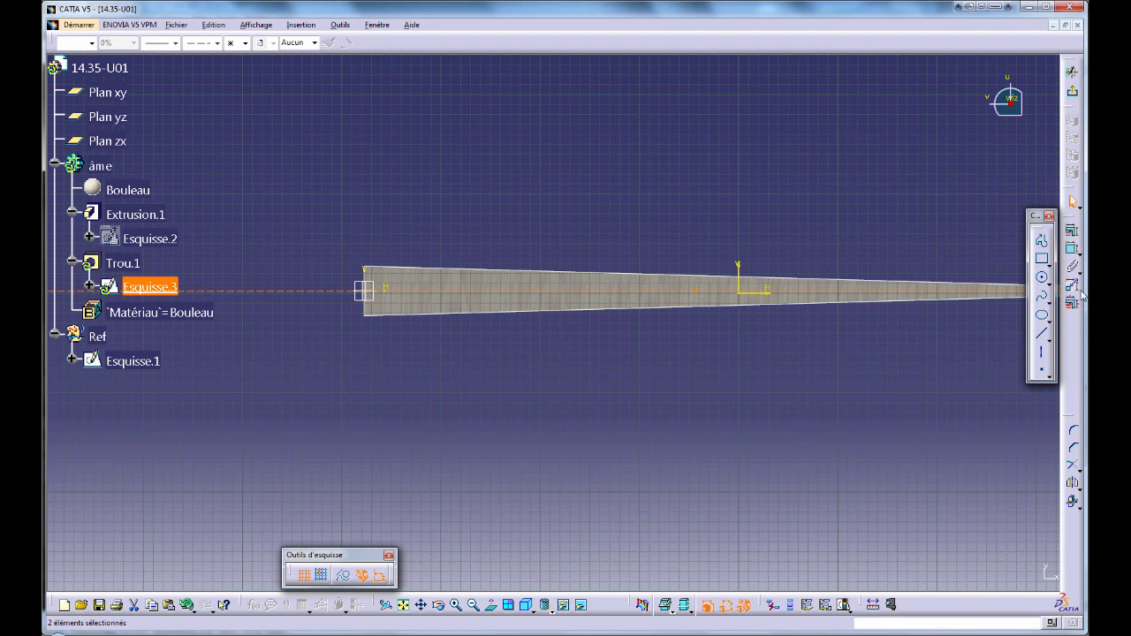
left_click(1072, 230)
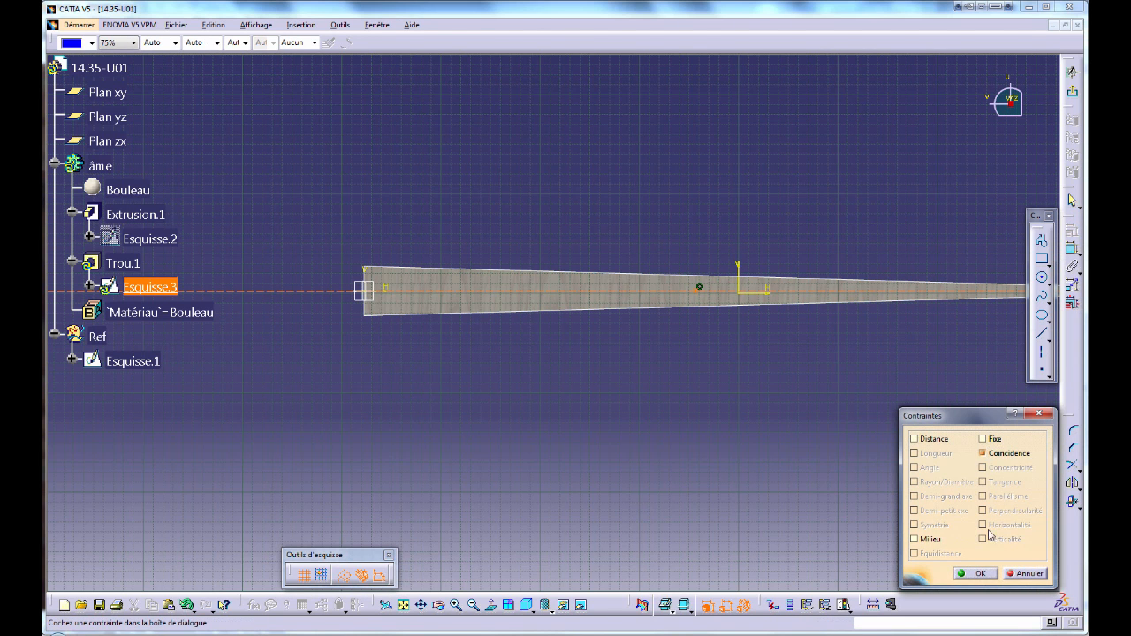
left_click(976, 574)
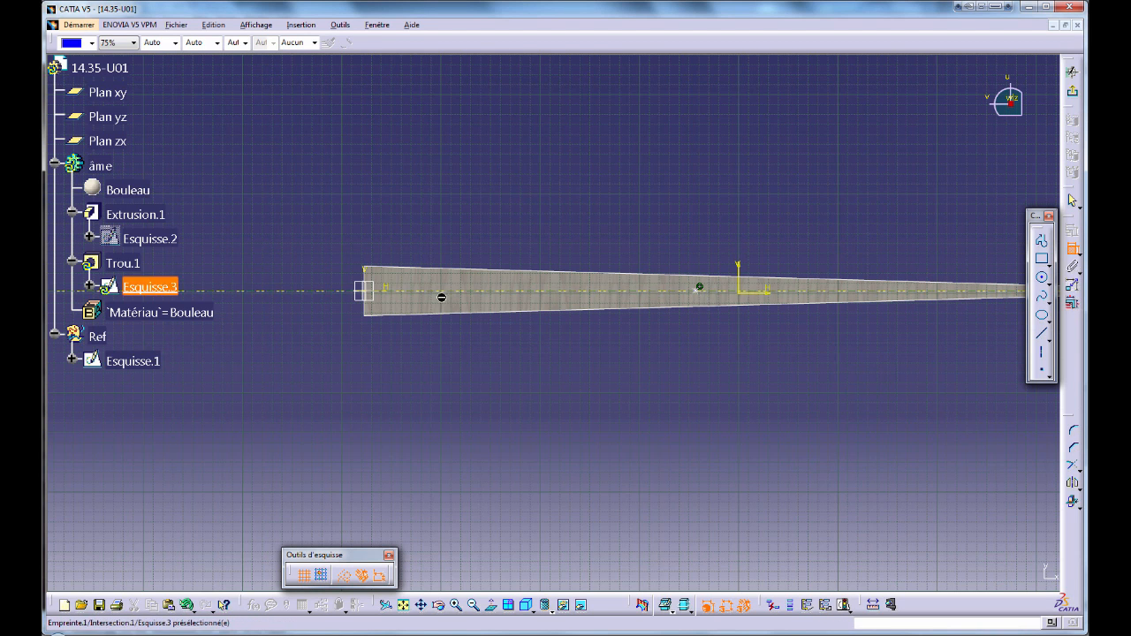
- Intersect the reference plane at the web's wide end, place the hole centre 365 mm from that line, and exit the sketch
left_click(1074, 250)
left_click(1074, 502)
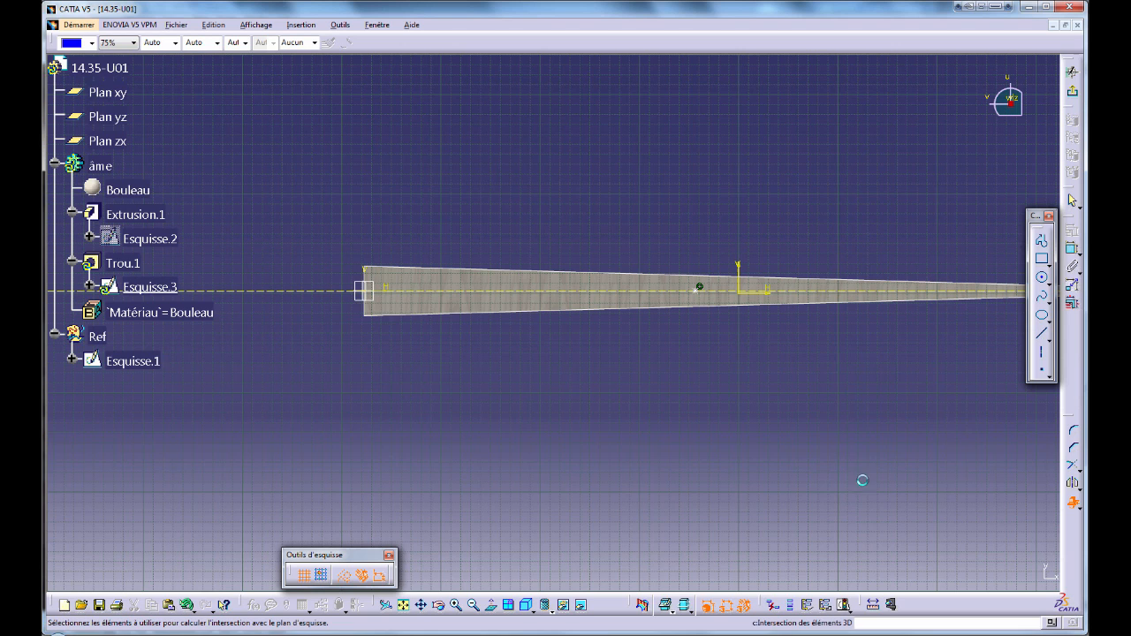
left_click(368, 293)
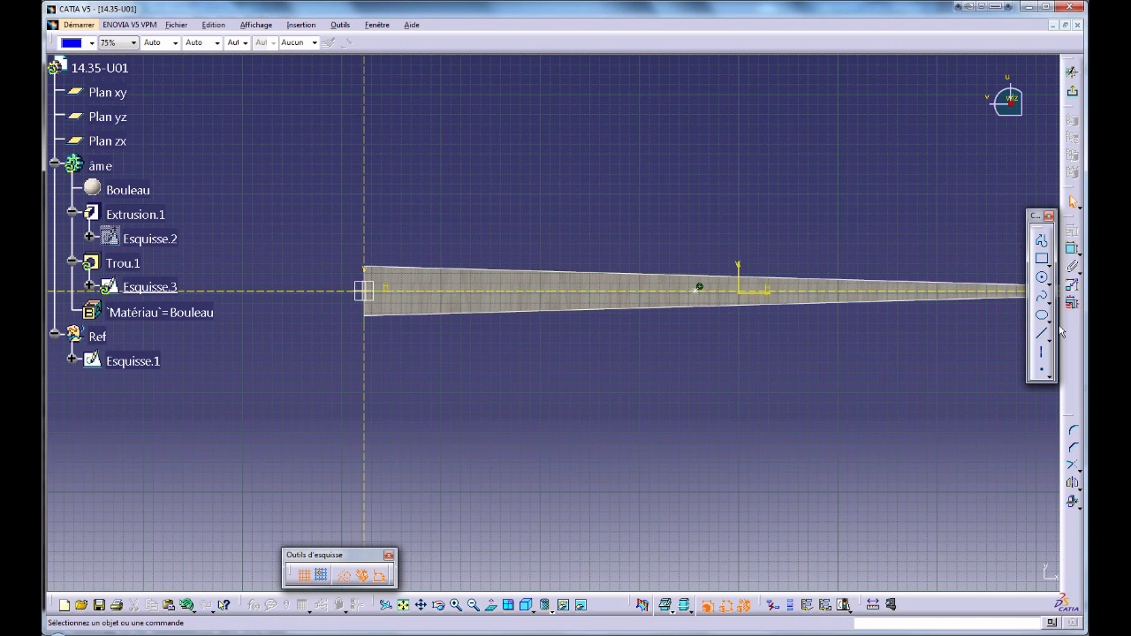
left_click(1074, 250)
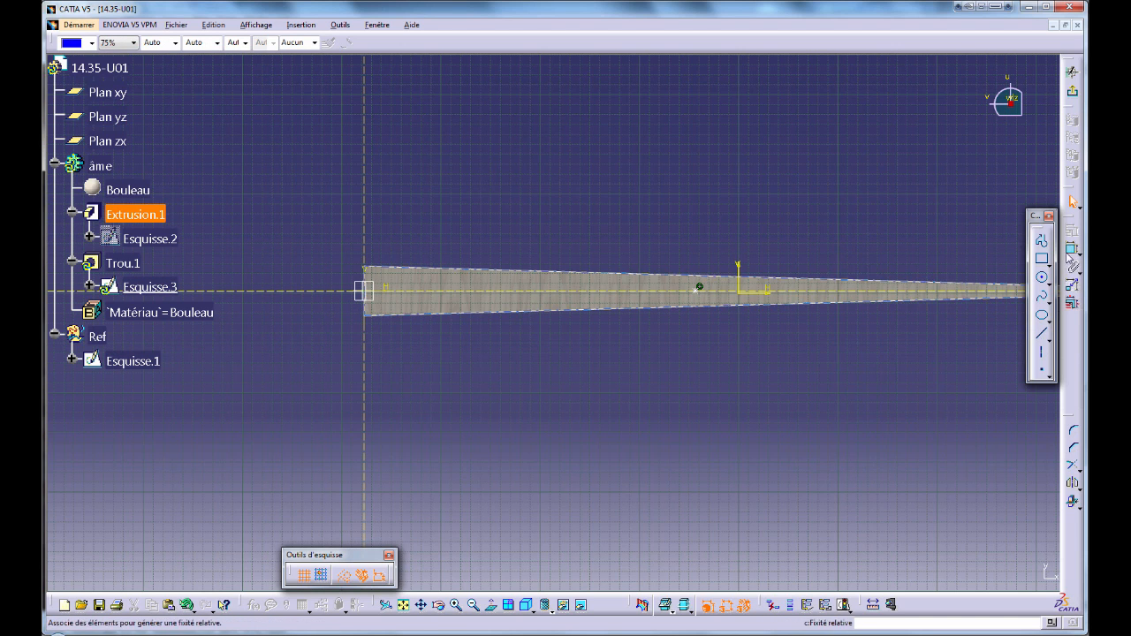
left_click(364, 242)
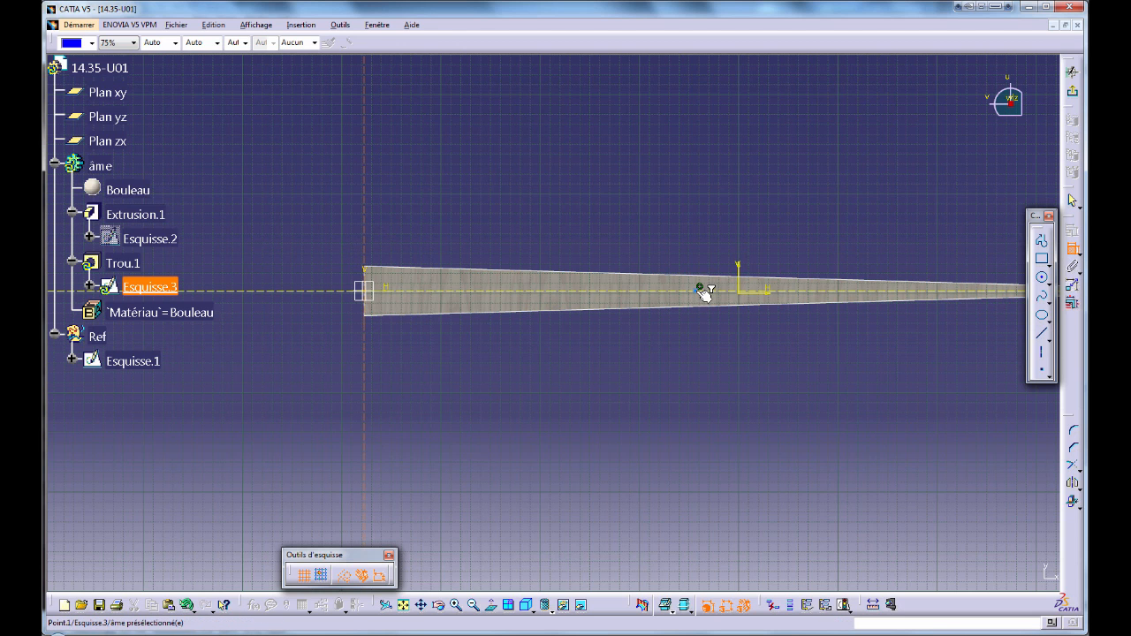
left_click(702, 289)
double_click(548, 220)
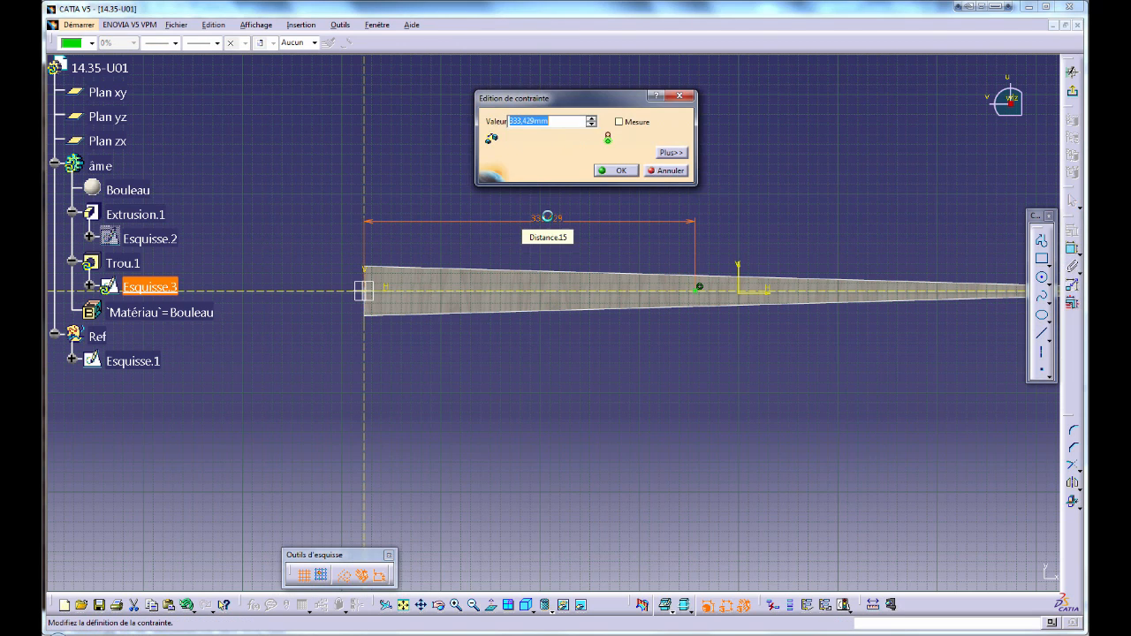
type("365")
key("Return")
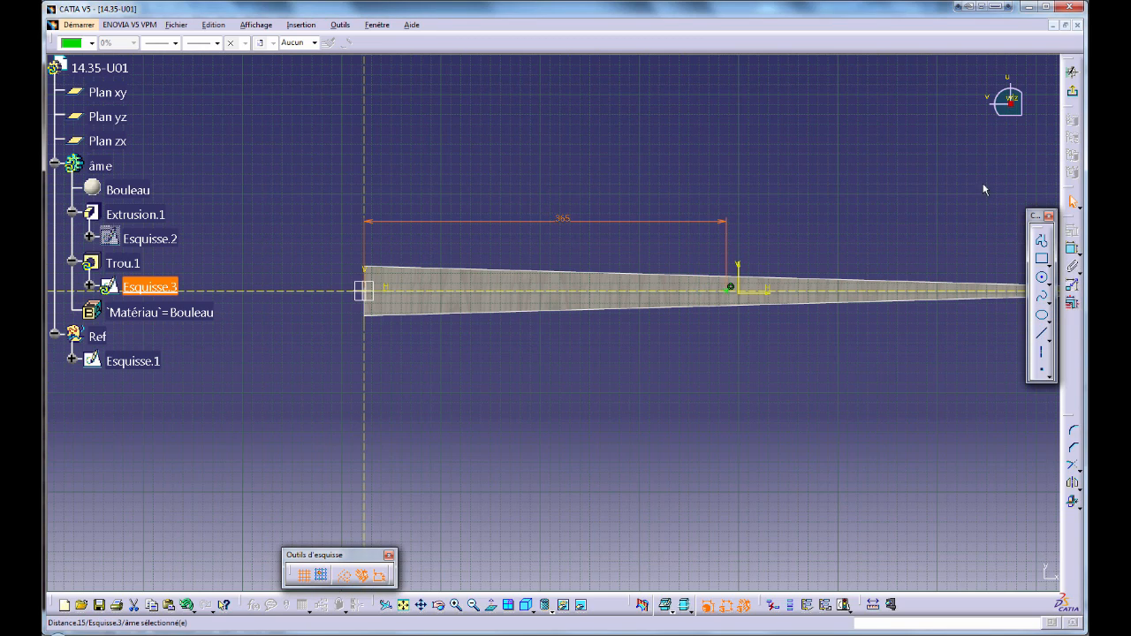
left_click(1072, 91)
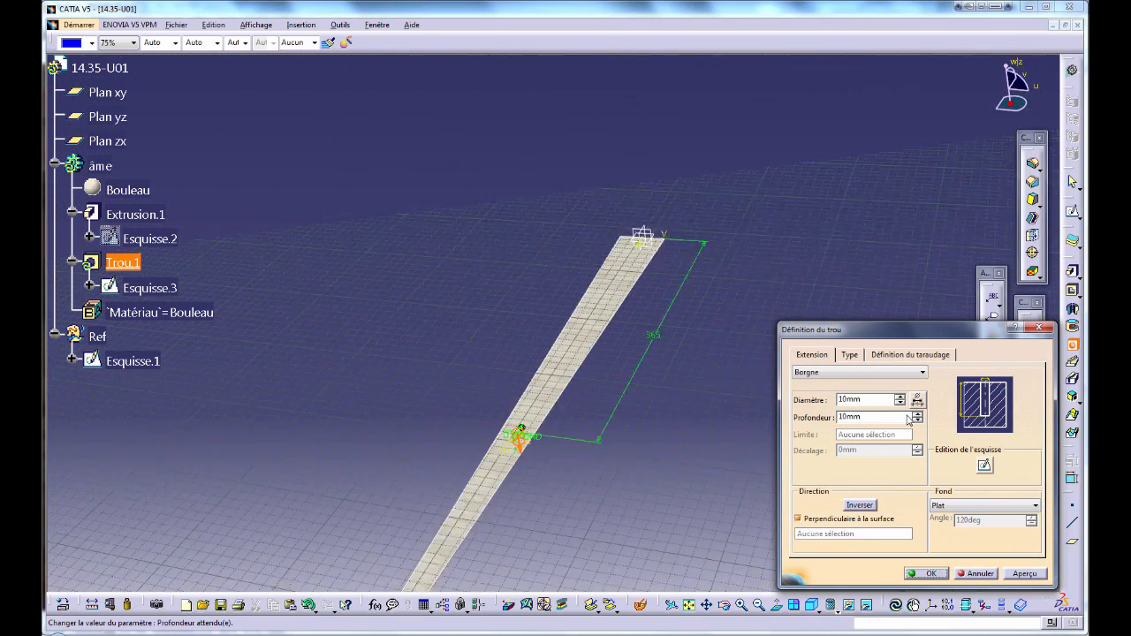
- Set the hole's diameter to 6 mm with extent Jusqu'au dernier and type Simple, and create it
double_click(873, 400)
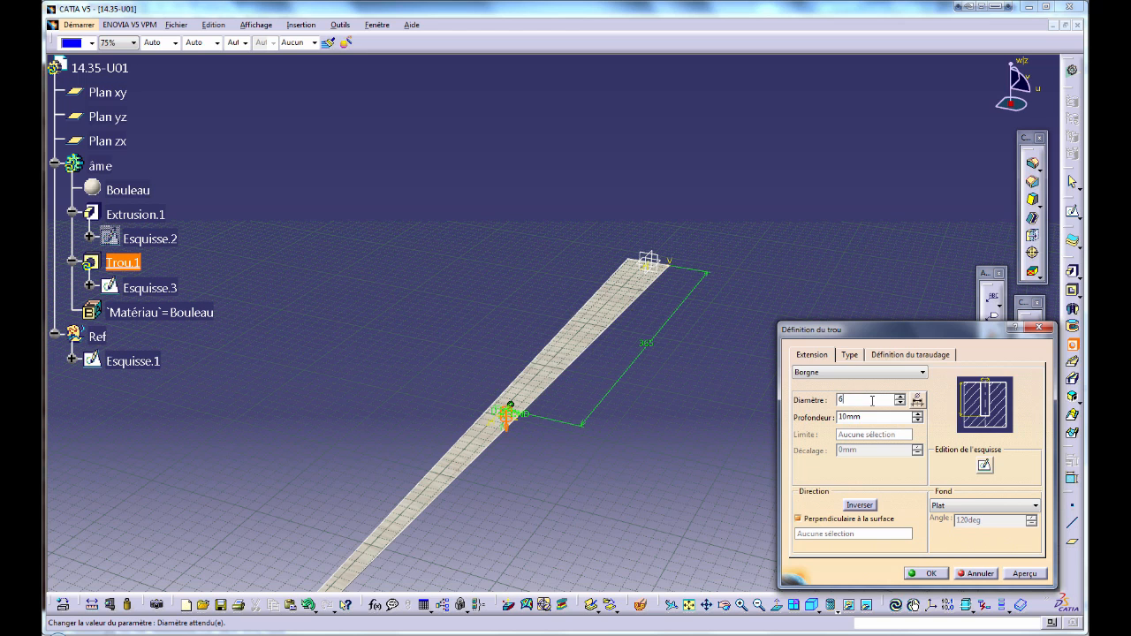
left_click(855, 373)
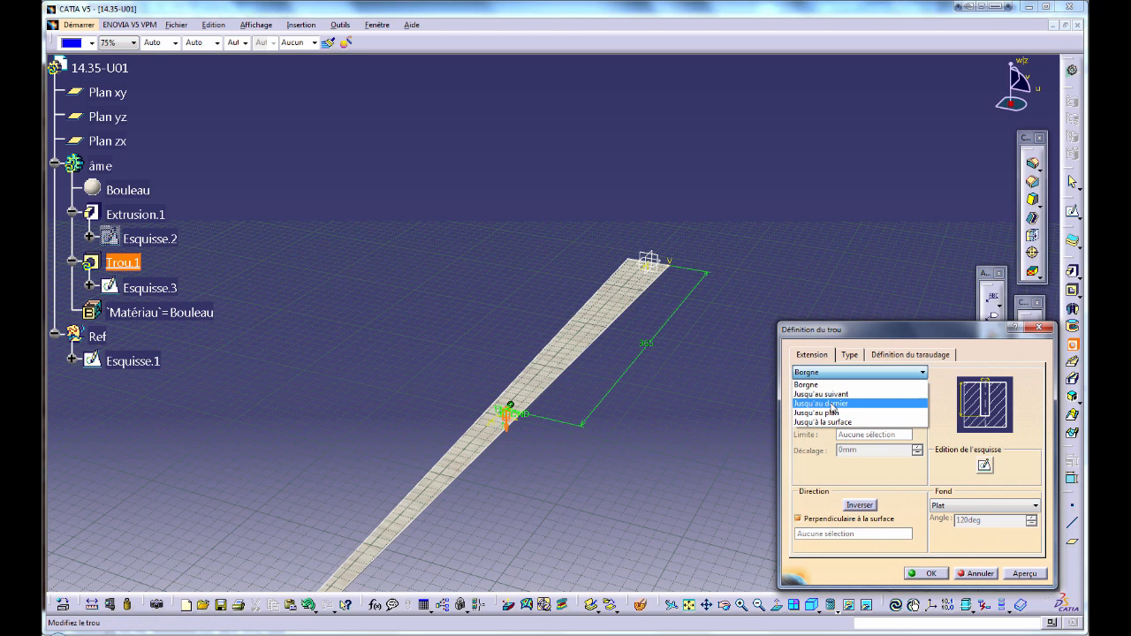
left_click(834, 403)
left_click(850, 354)
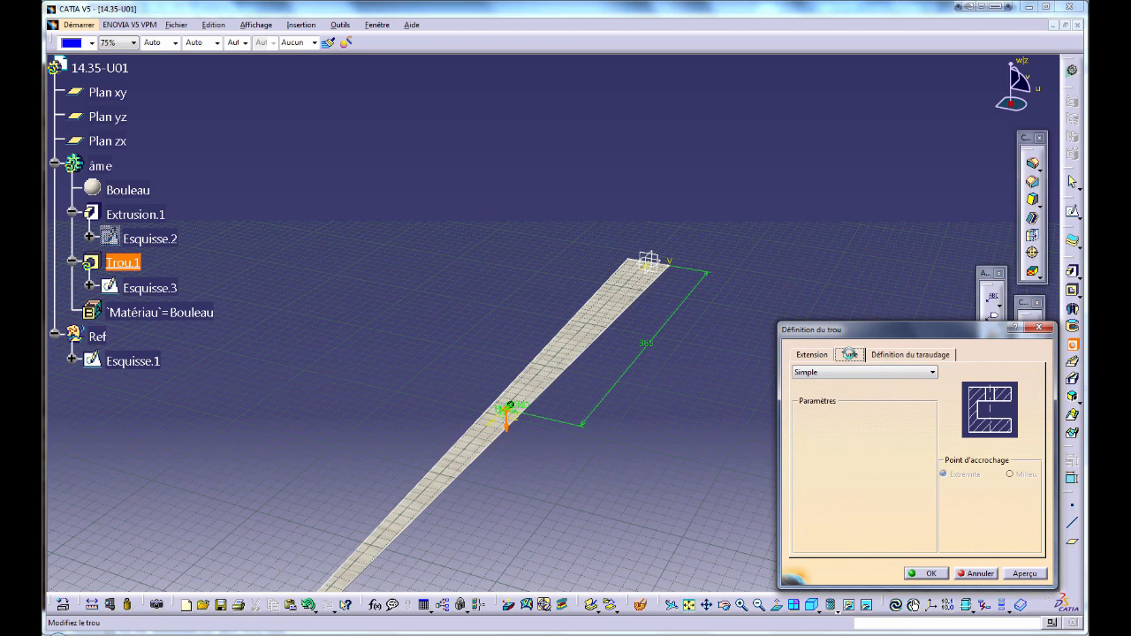
left_click(931, 574)
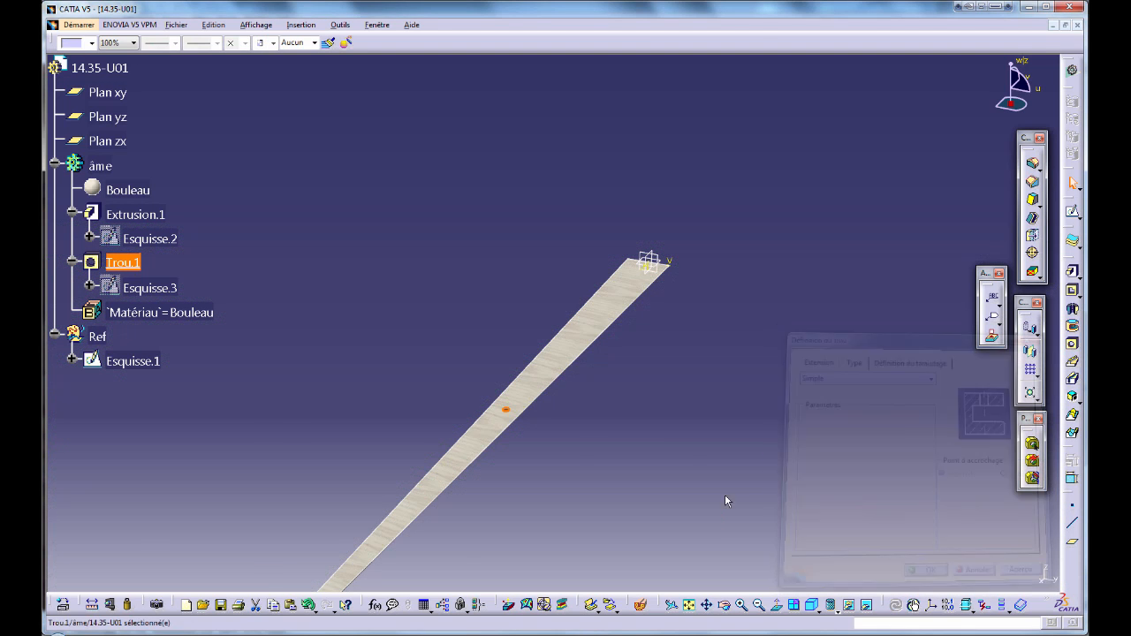
middle_click_drag(613, 397, 635, 431)
middle_click_drag(532, 383, 404, 235)
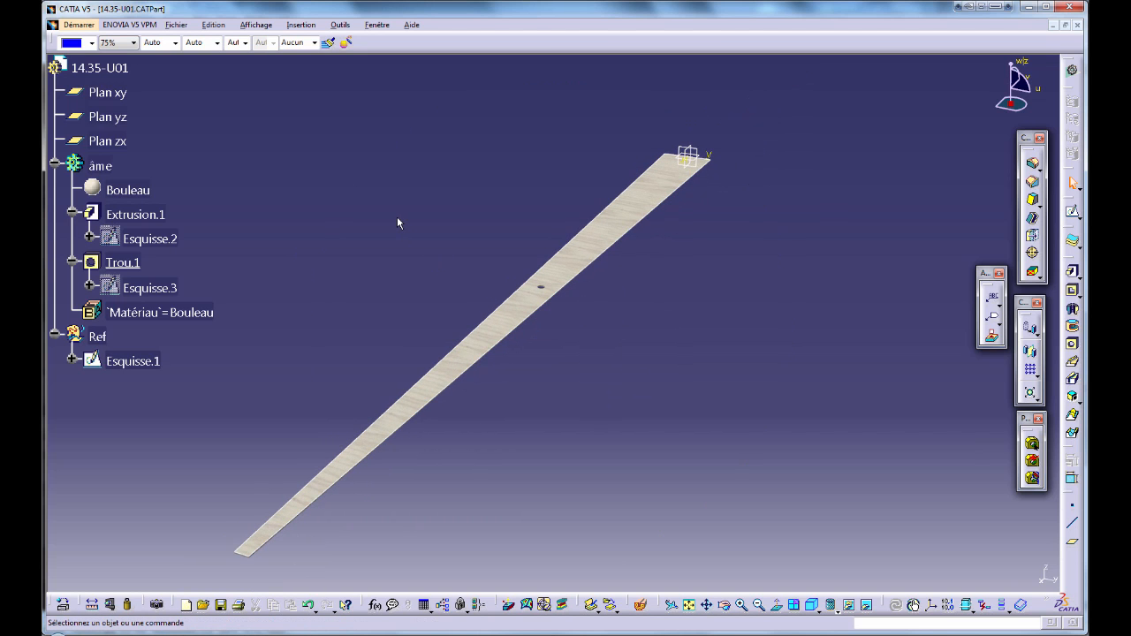
- Insert a new body in the part and rename it Semelle
left_click(296, 26)
left_click(305, 51)
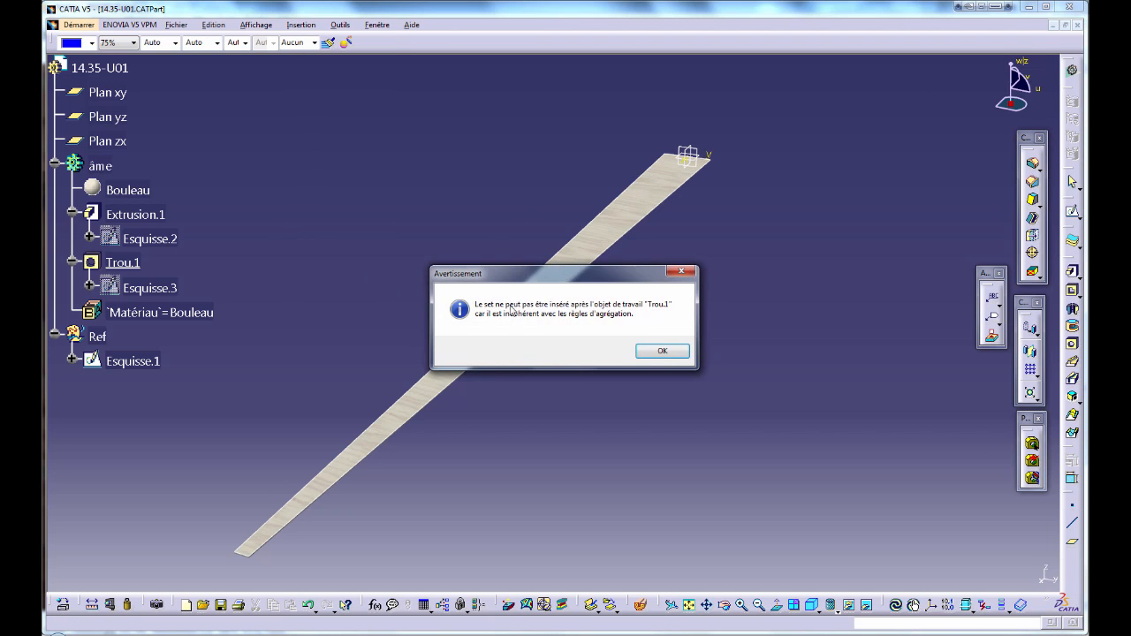
left_click(662, 351)
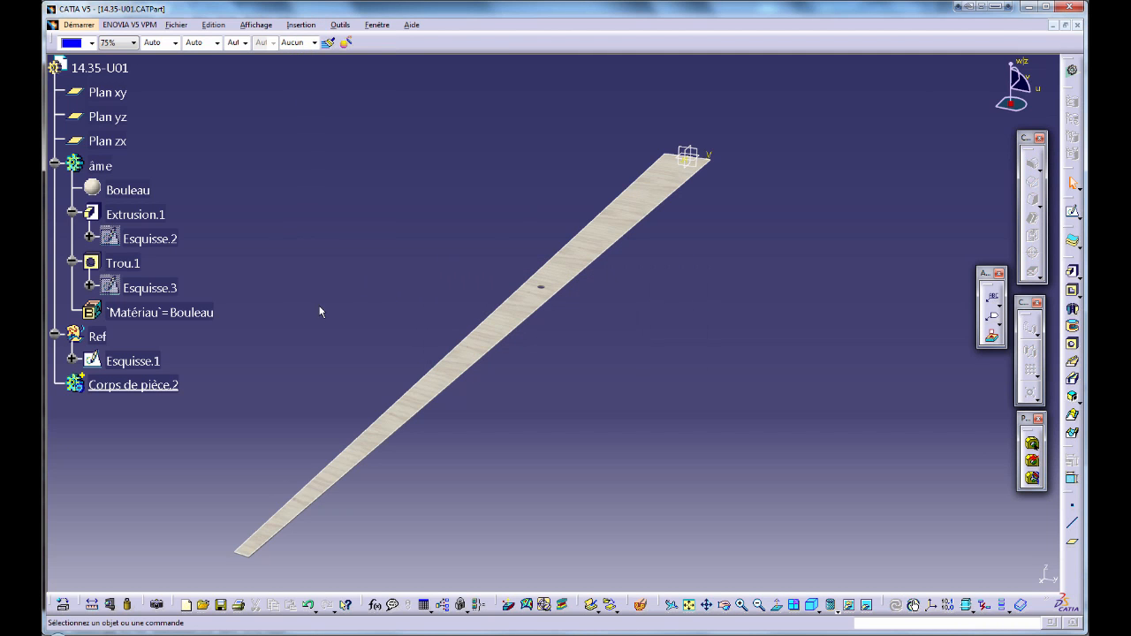
left_click(150, 387)
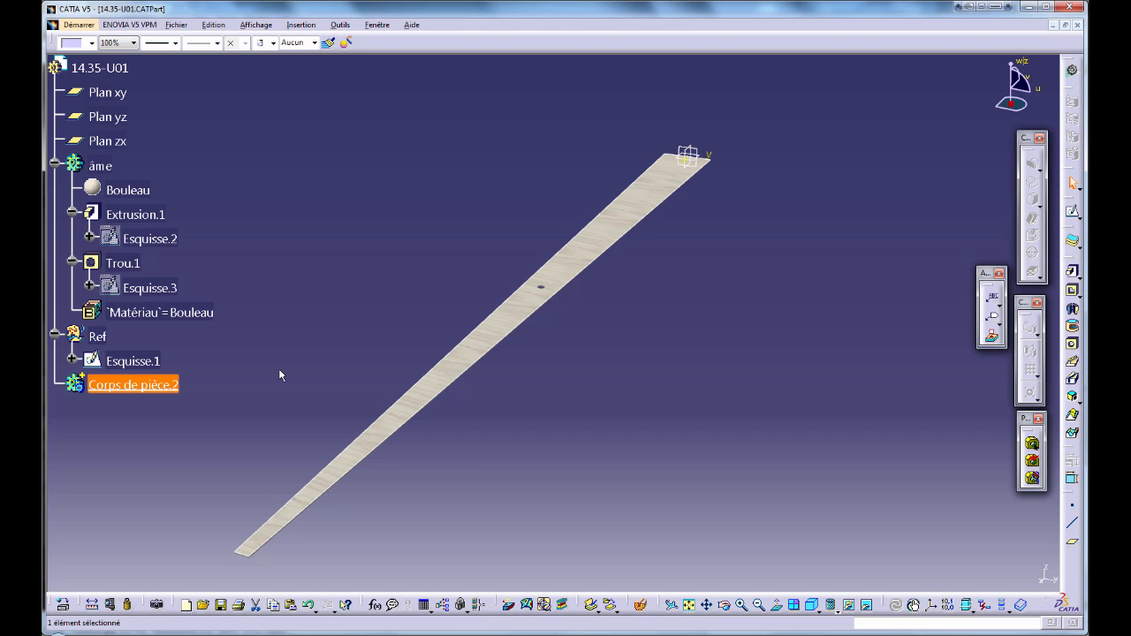
key("alt+Return")
type("S")
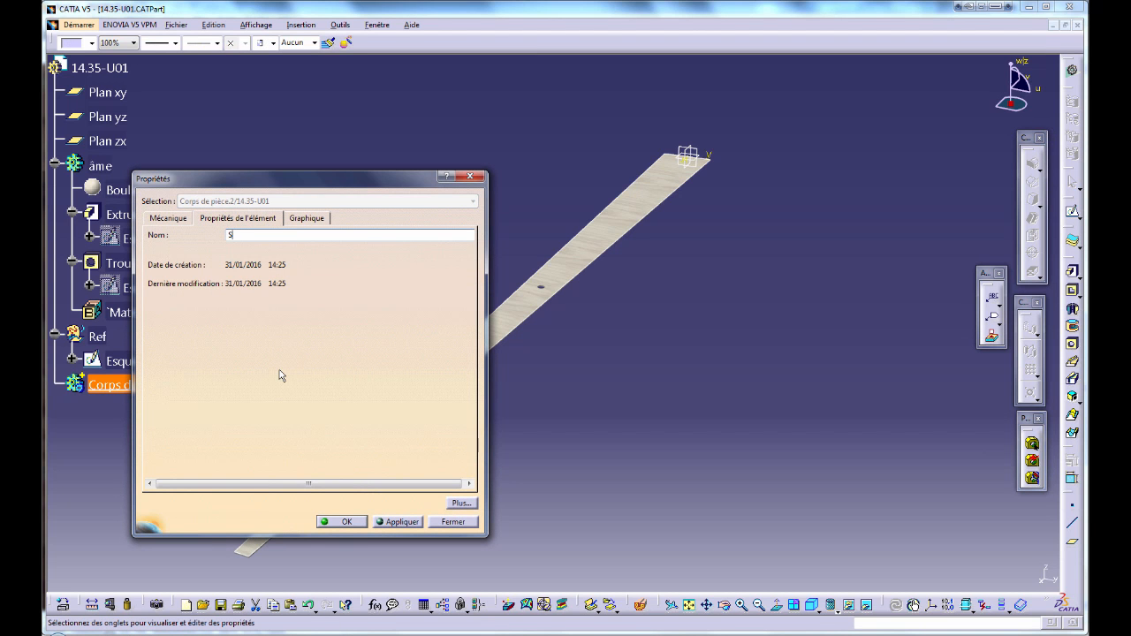
type("ema")
key("BackSpace")
type("elle")
key("Return")
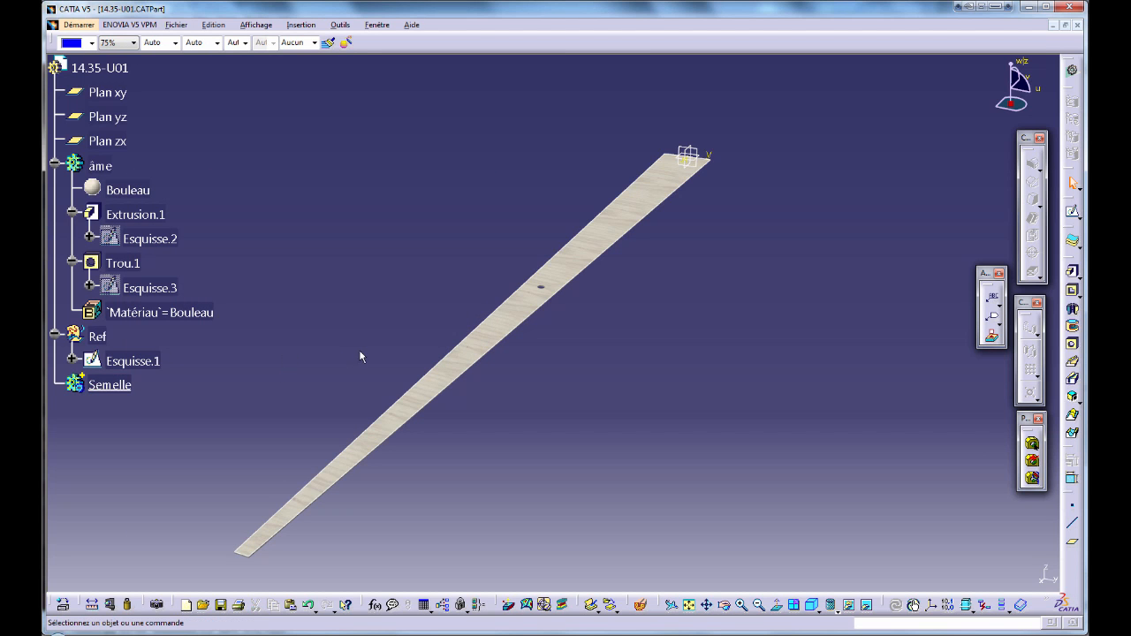
- Hide the âme body and open a new sketch for the Semelle body on the reference contour's plane
right_click(101, 166)
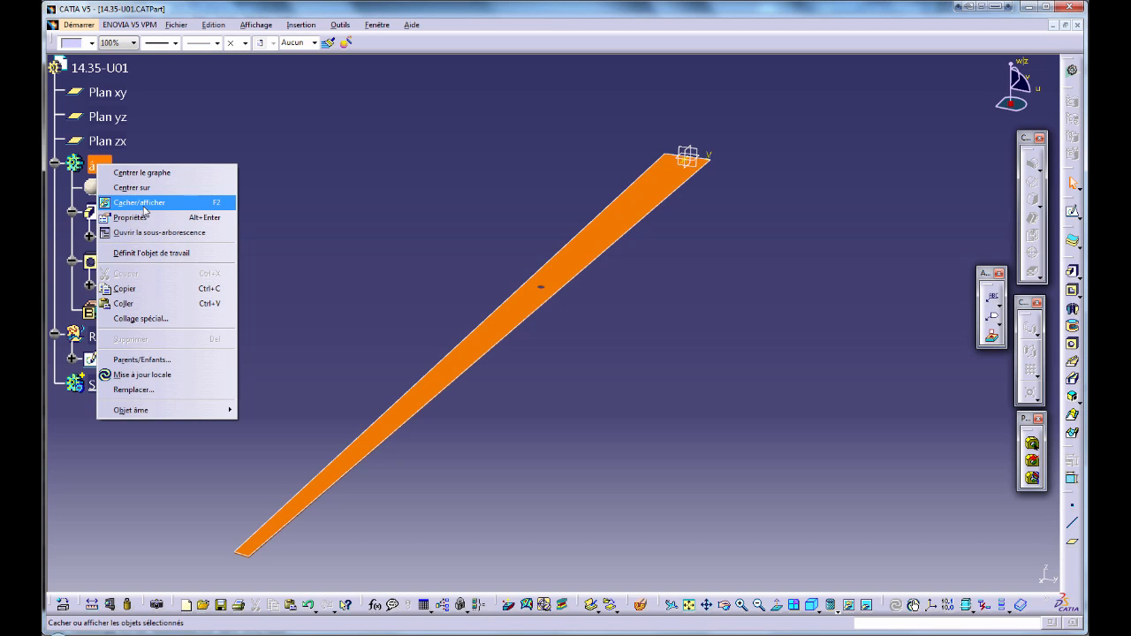
left_click(143, 206)
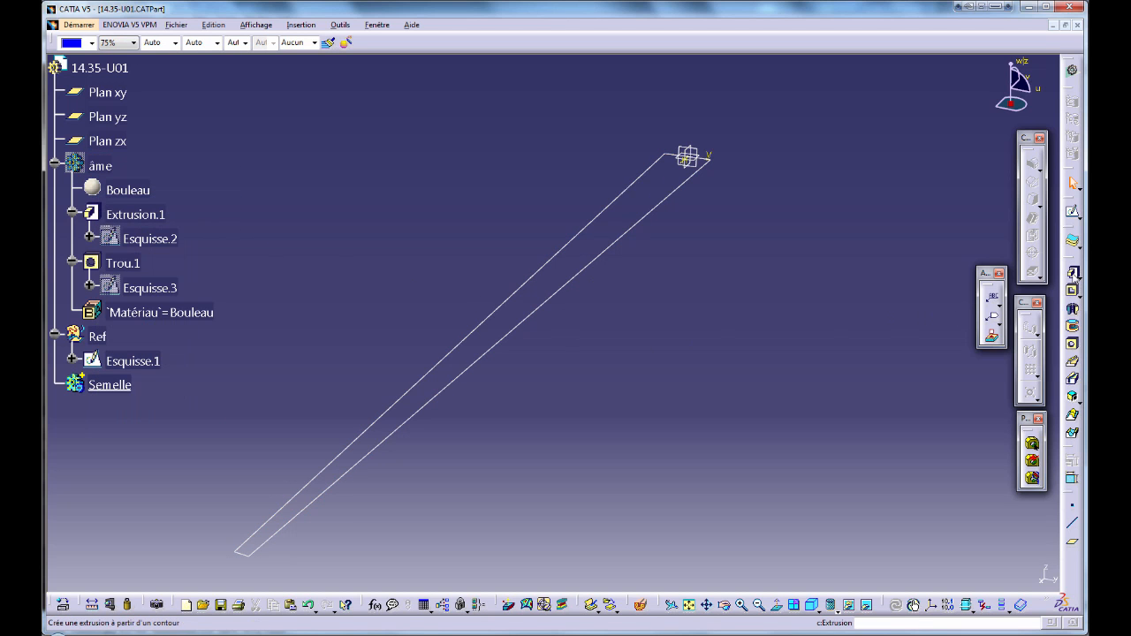
left_click(1073, 213)
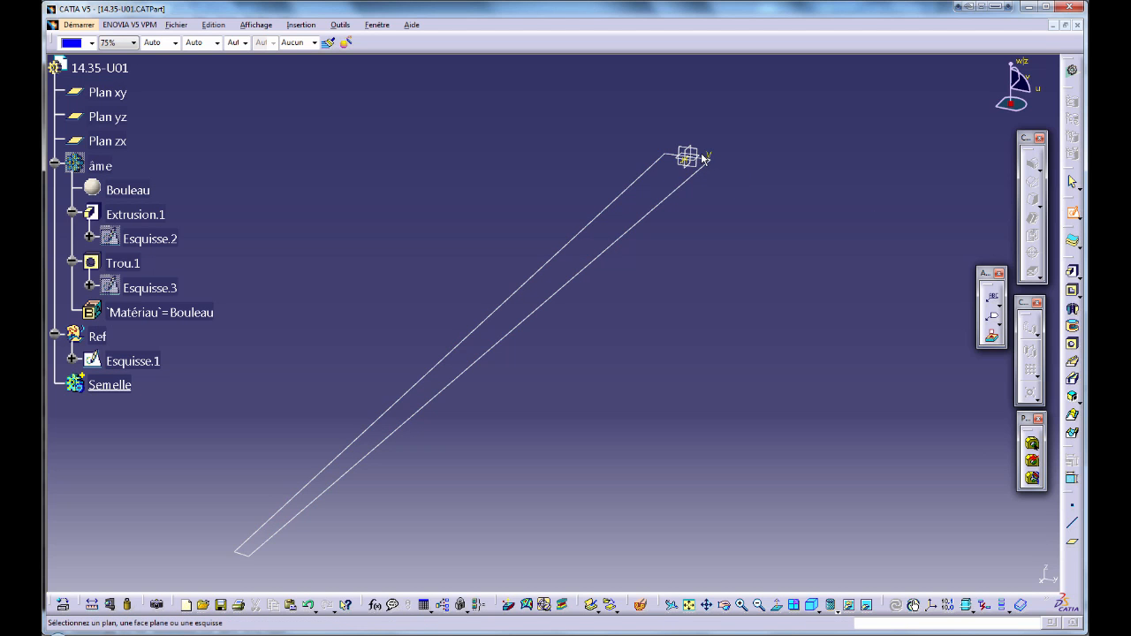
left_click(704, 158)
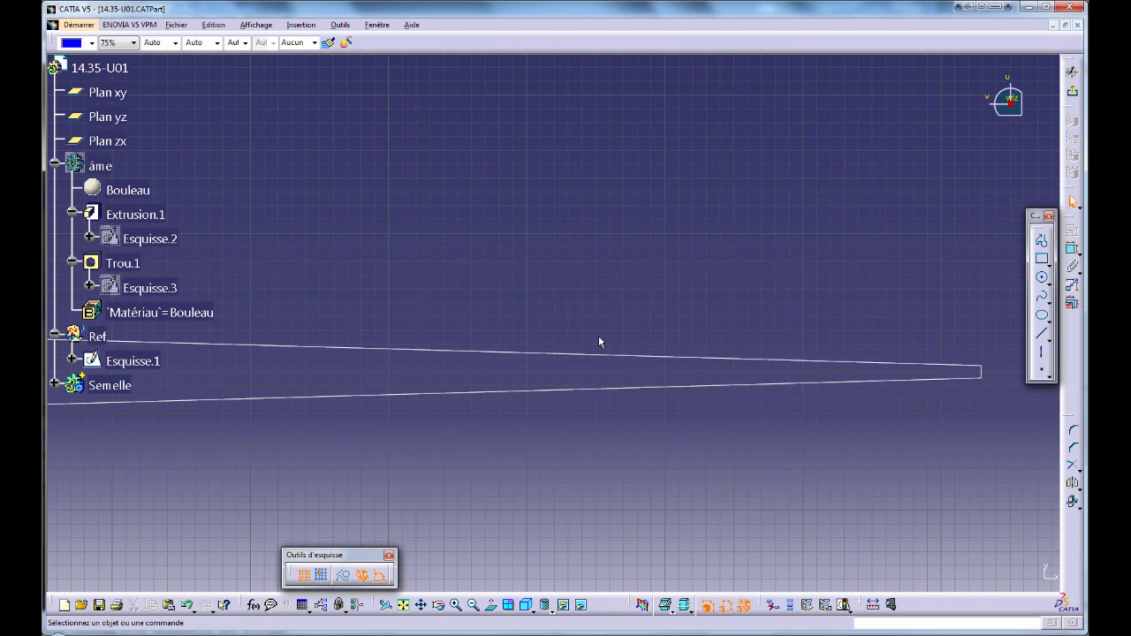
- Project the reference contour's upper long edge and the upper halves of its two end edges into the sketch
left_click(1075, 504)
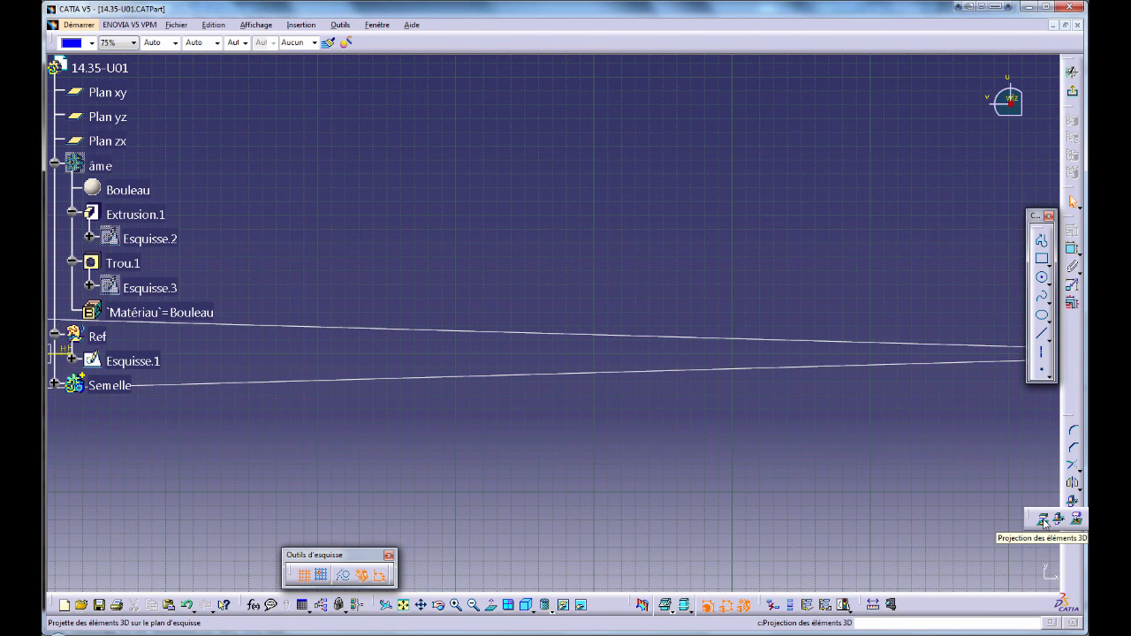
left_click(1045, 523)
mouse_move(654, 531)
middle_mouse_down()
mouse_move(787, 475)
mouse_move(530, 467)
mouse_move(480, 336)
mouse_move(484, 305)
middle_mouse_up()
middle_click_drag(476, 357, 687, 346)
left_click(339, 219)
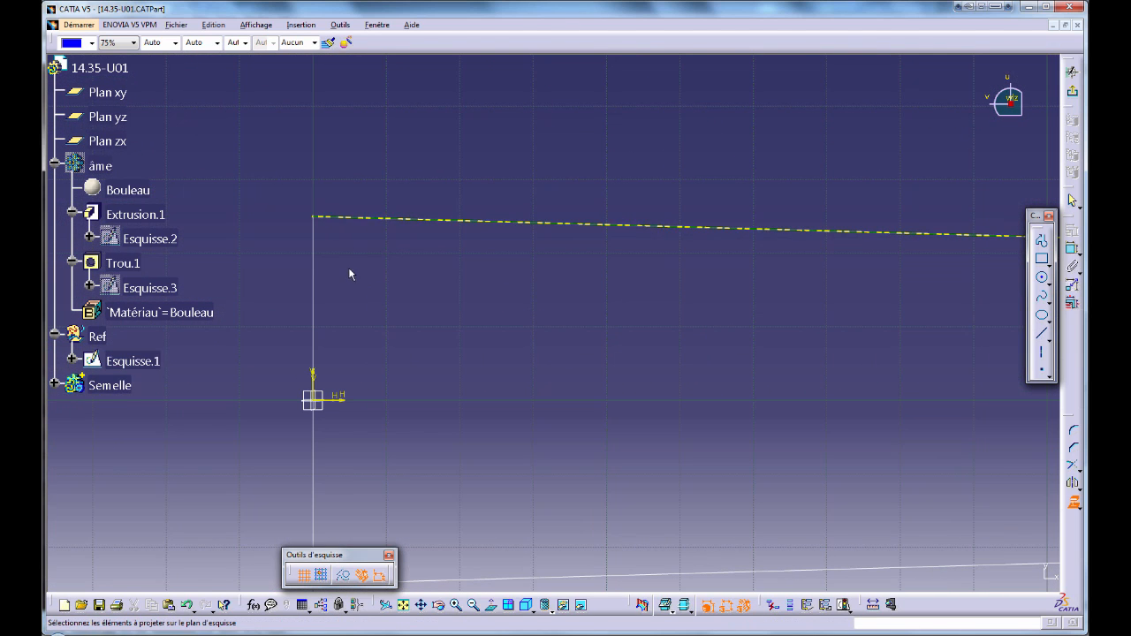
left_click(316, 242)
mouse_move(676, 311)
middle_mouse_down()
mouse_move(768, 415)
mouse_move(212, 397)
mouse_move(361, 402)
mouse_move(432, 120)
mouse_move(709, 308)
middle_mouse_up()
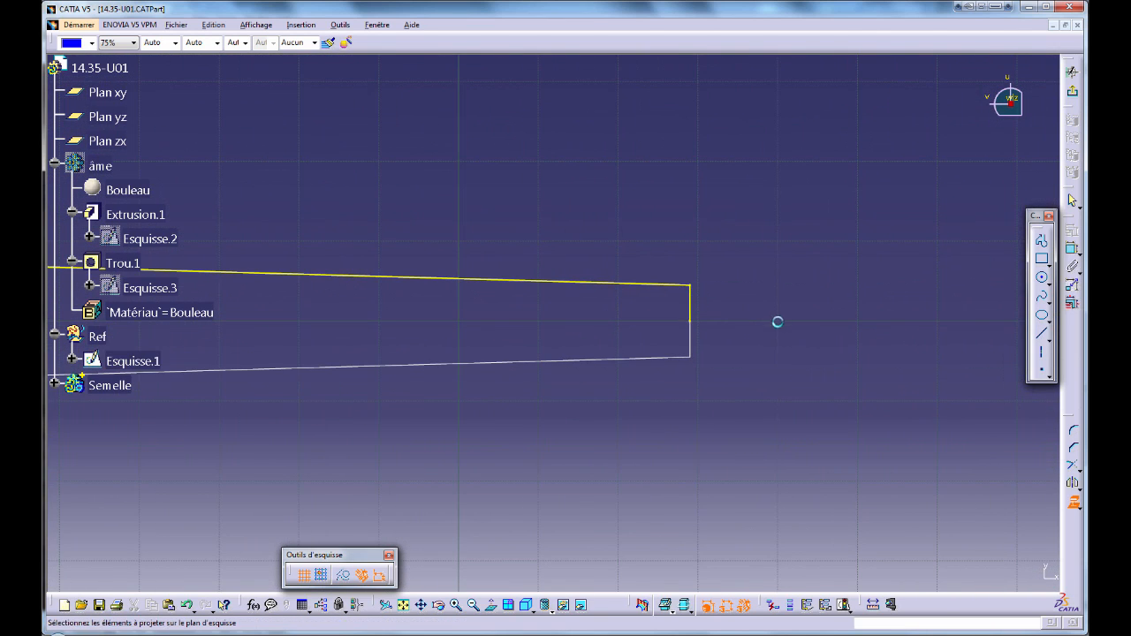
mouse_move(775, 321)
middle_mouse_down()
mouse_move(758, 373)
mouse_move(903, 440)
middle_mouse_up()
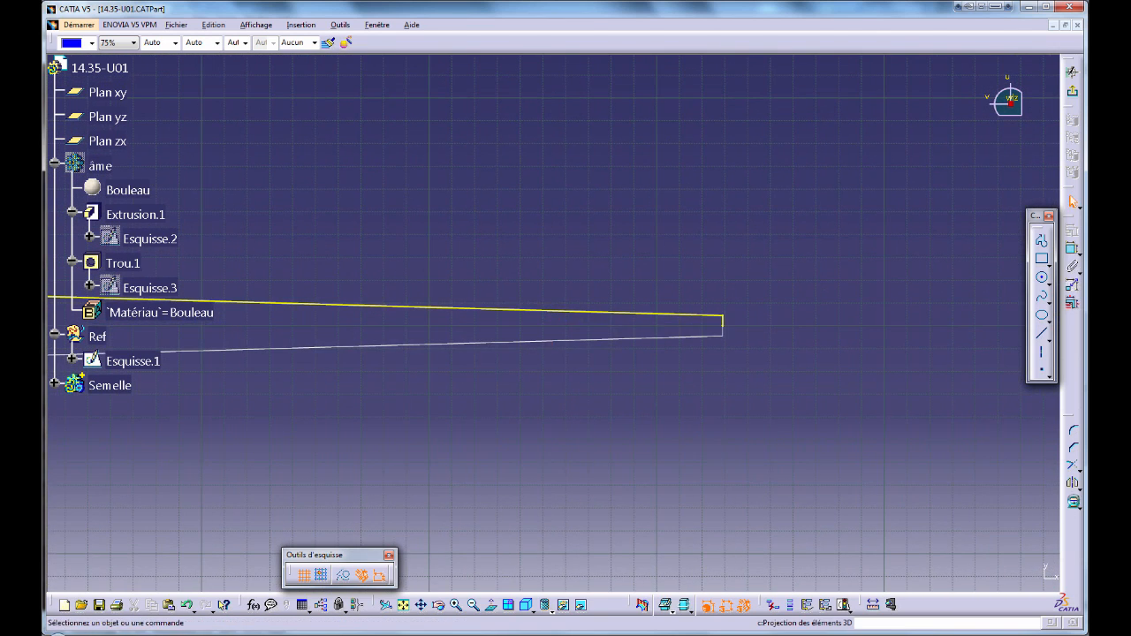
- Offset the projected upper long edge towards the inside of the contour and set the offset distance to 4 mm
left_click(1073, 487)
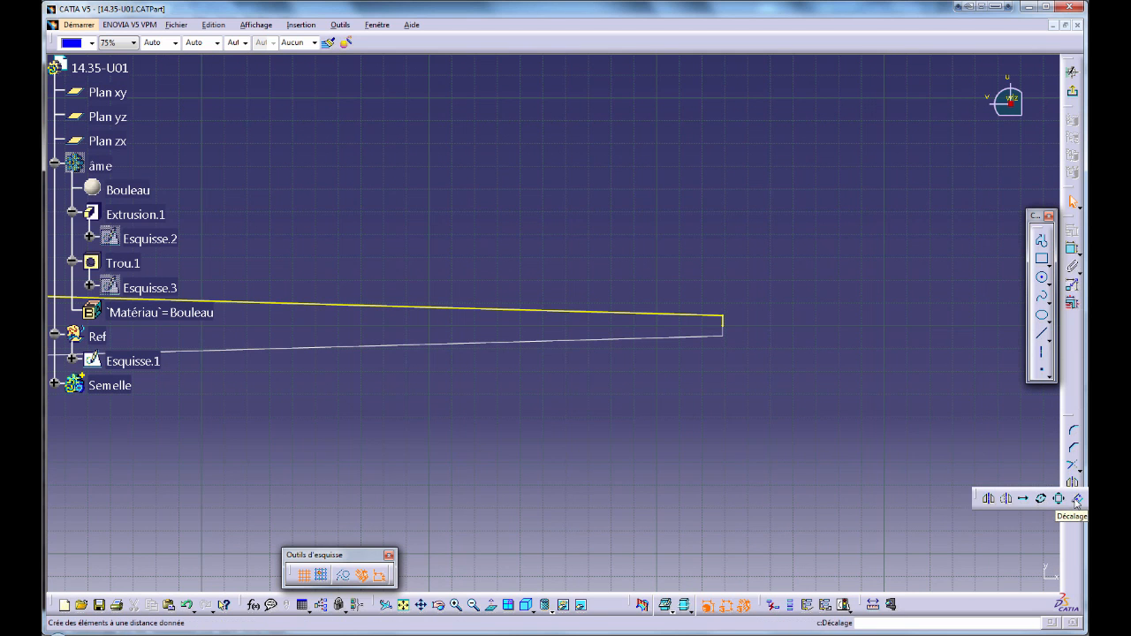
left_click(1067, 499)
middle_click_drag(383, 397, 383, 370)
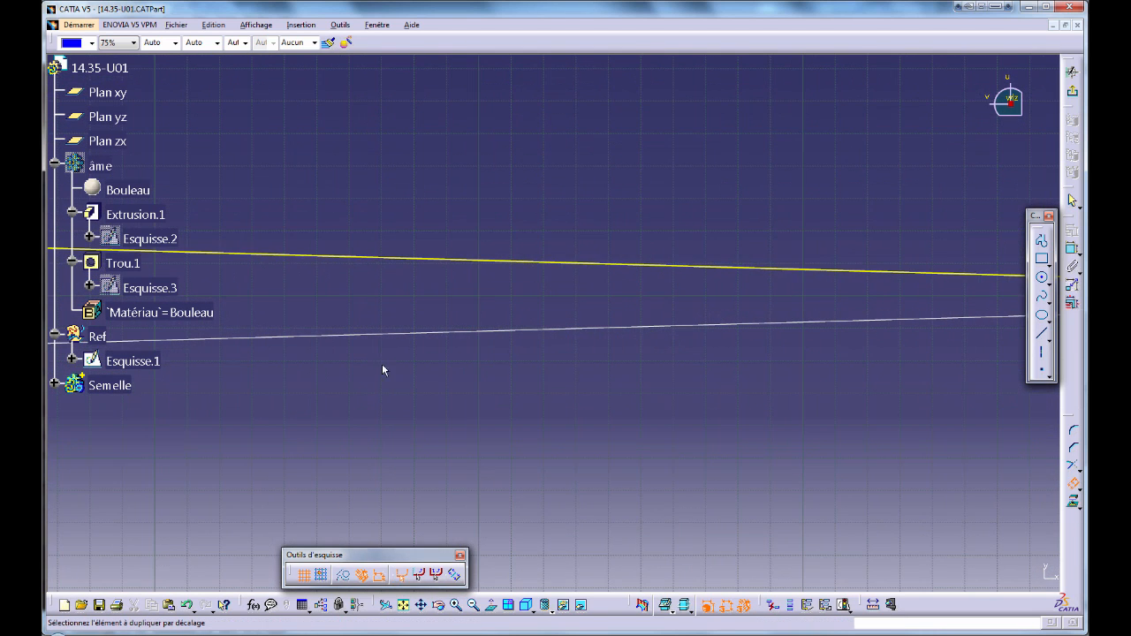
left_click(394, 268)
left_click(389, 272)
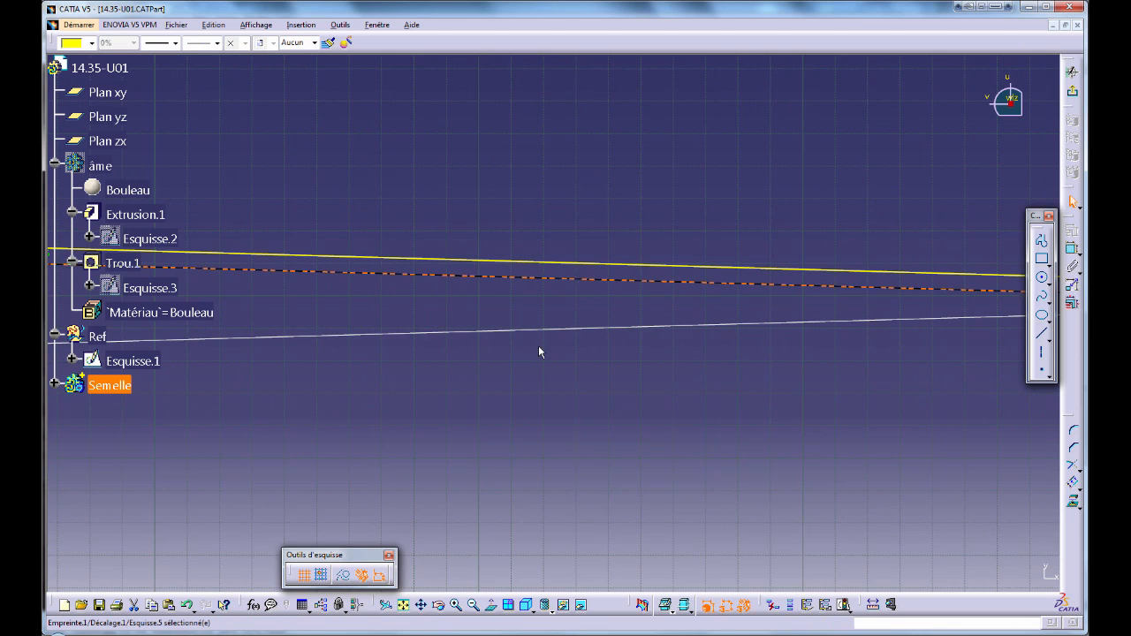
mouse_move(539, 351)
middle_mouse_down()
mouse_move(504, 397)
mouse_move(613, 424)
mouse_move(580, 309)
mouse_move(599, 202)
middle_mouse_up()
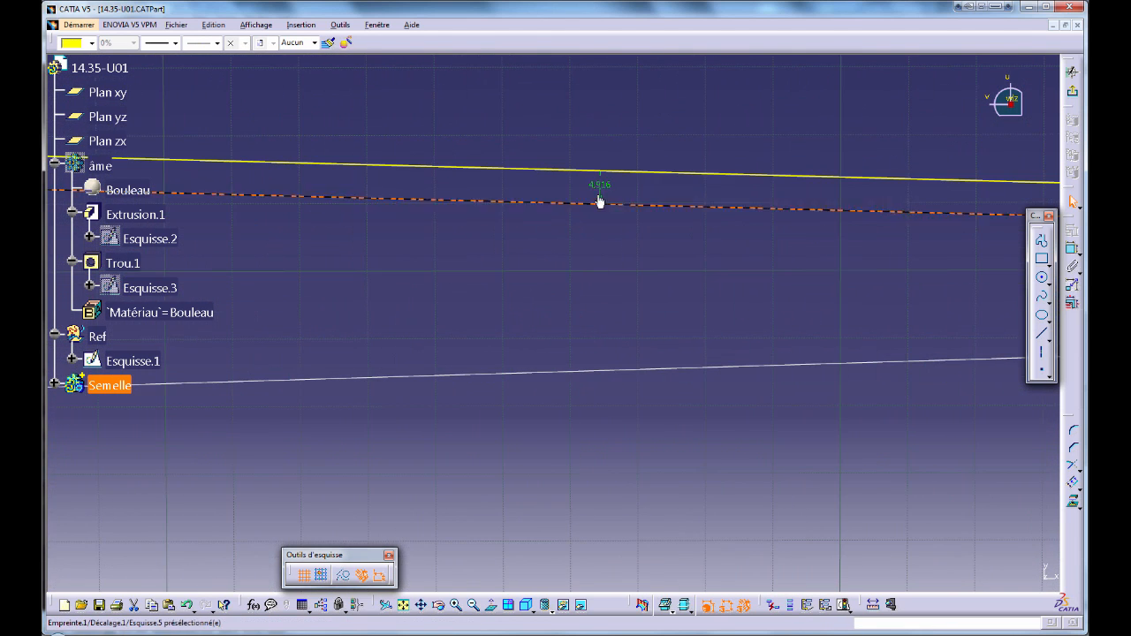
double_click(602, 184)
type("4mm")
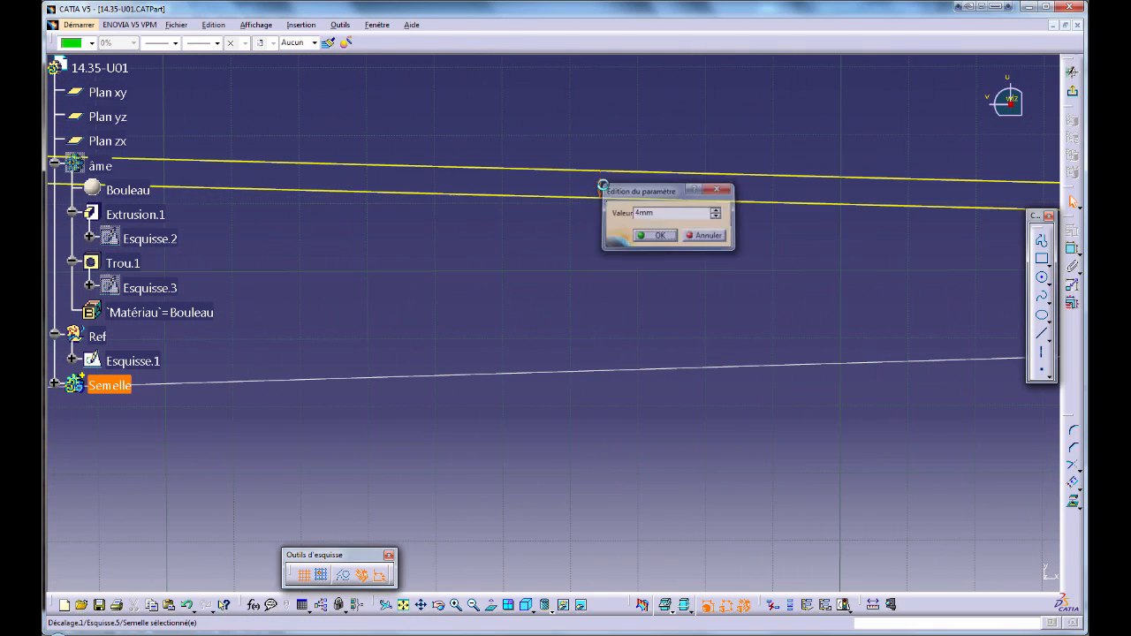
- Accept the 4 mm offset and trim it with the projected end edges at both ends to close the flange profile
key("Return")
mouse_move(508, 227)
middle_mouse_down()
mouse_move(566, 332)
mouse_move(492, 359)
middle_mouse_up()
left_click(1078, 470)
mouse_move(955, 337)
middle_mouse_down()
mouse_move(253, 371)
mouse_move(348, 336)
mouse_move(364, 269)
middle_mouse_up()
mouse_move(411, 333)
middle_mouse_down()
mouse_move(599, 326)
mouse_move(565, 300)
middle_mouse_up()
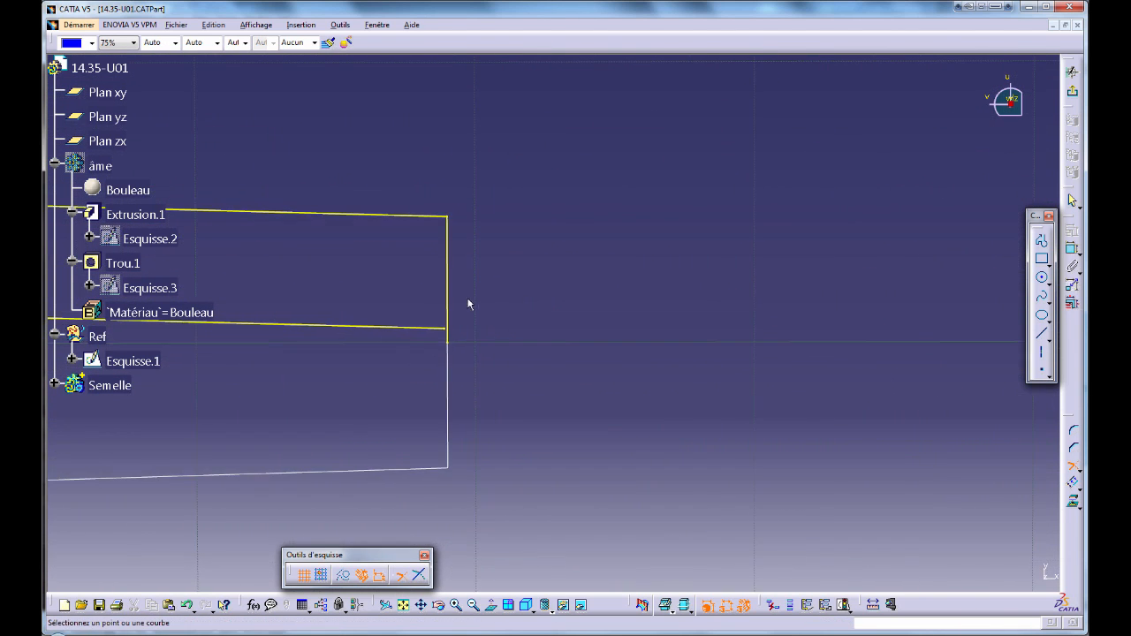
left_click(449, 306)
left_click(423, 329)
mouse_move(344, 303)
middle_mouse_down()
mouse_move(277, 437)
mouse_move(955, 416)
middle_mouse_up()
middle_click_drag(433, 406, 989, 350)
mouse_move(393, 318)
middle_mouse_down()
mouse_move(397, 386)
mouse_move(642, 386)
mouse_move(644, 222)
mouse_move(580, 340)
mouse_move(353, 359)
mouse_move(260, 204)
middle_mouse_up()
left_click(234, 180)
left_click(256, 213)
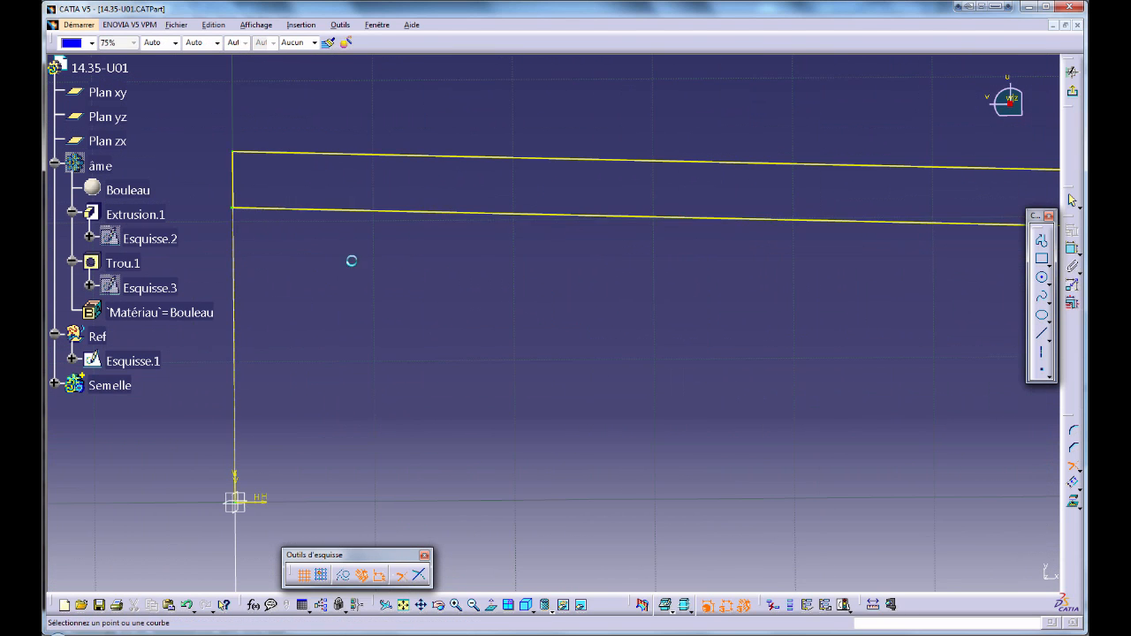
- Leave the sketch and extrude the closed flange profile to a length of 8 mm
mouse_move(350, 260)
middle_mouse_down()
mouse_move(391, 372)
mouse_move(852, 404)
middle_mouse_up()
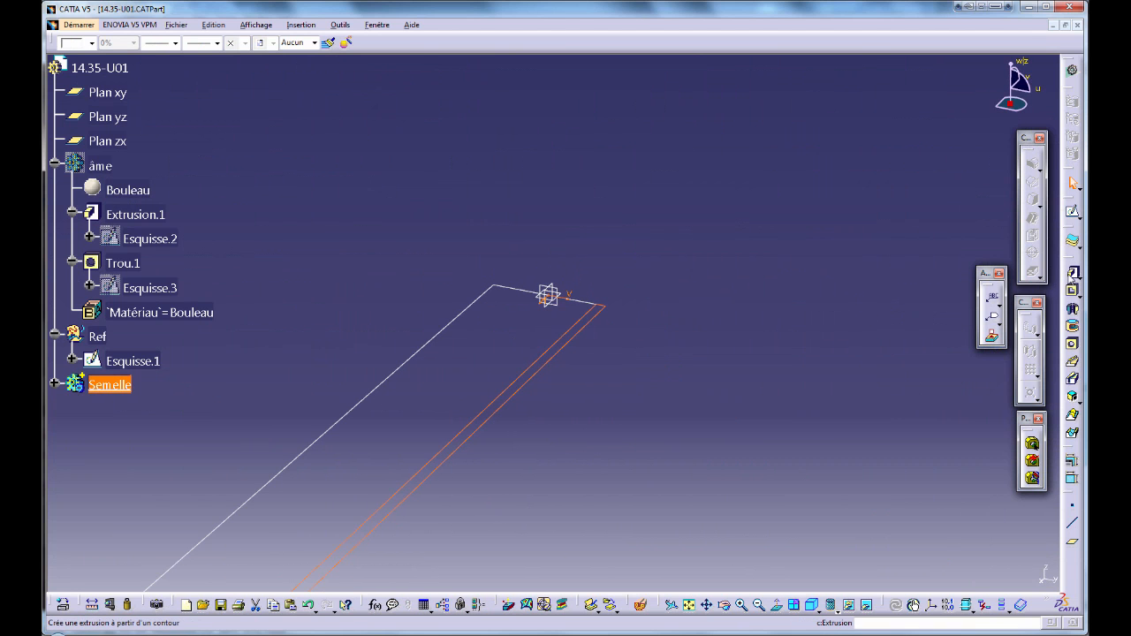
left_click(1074, 275)
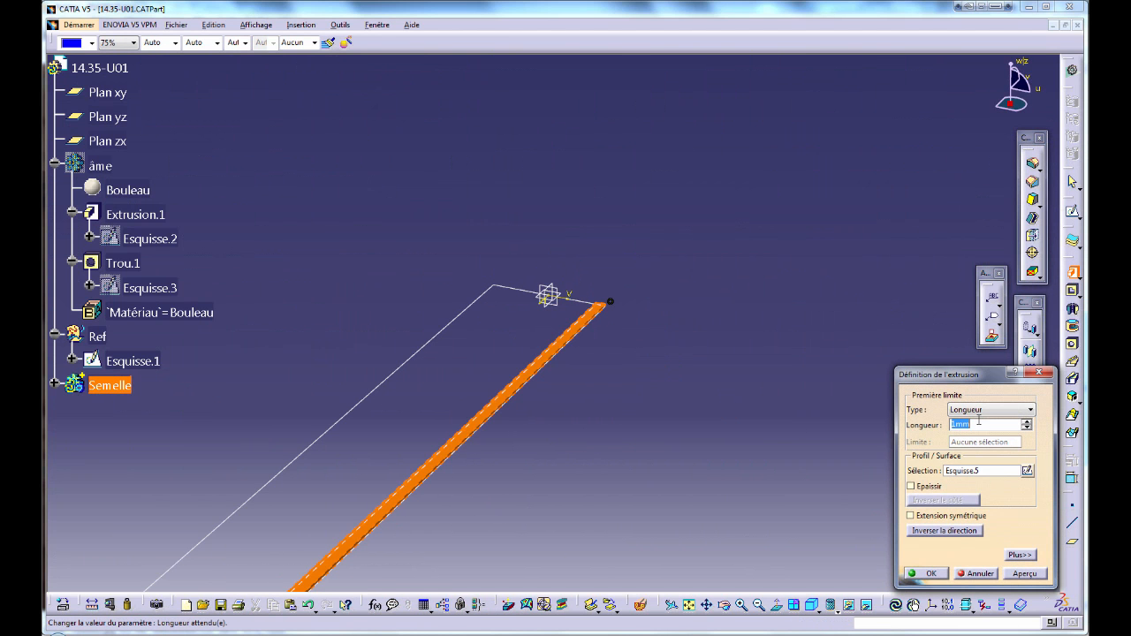
type("8")
key("Return")
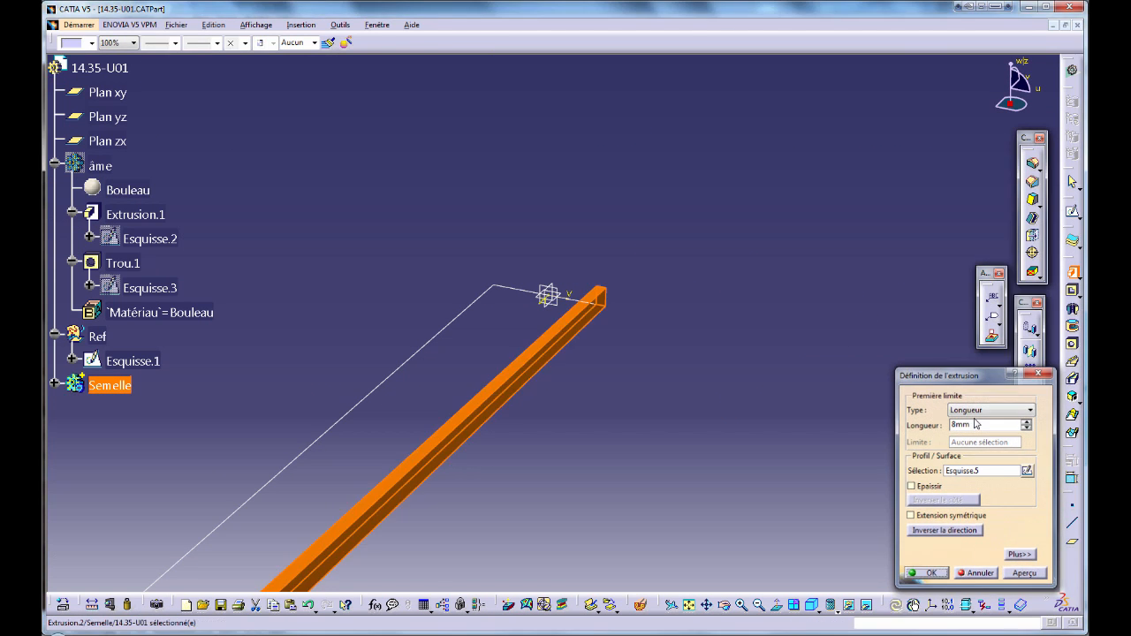
left_click(631, 421)
middle_click_drag(631, 422, 854, 274)
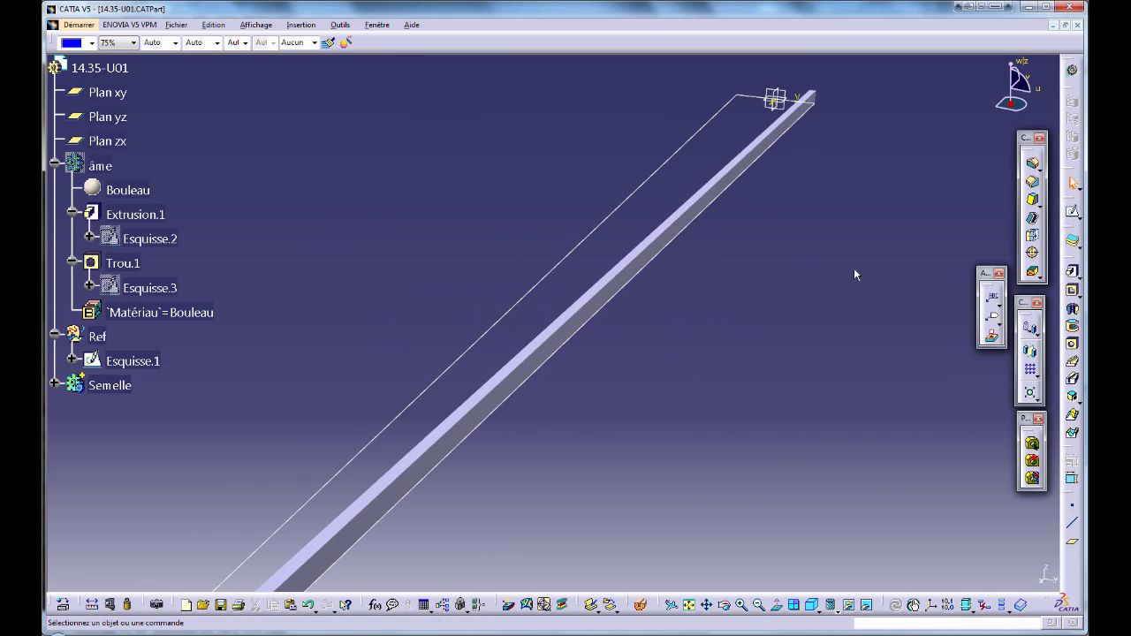
- Mirror the extruded flange strip about the zx plane
left_click(1029, 350)
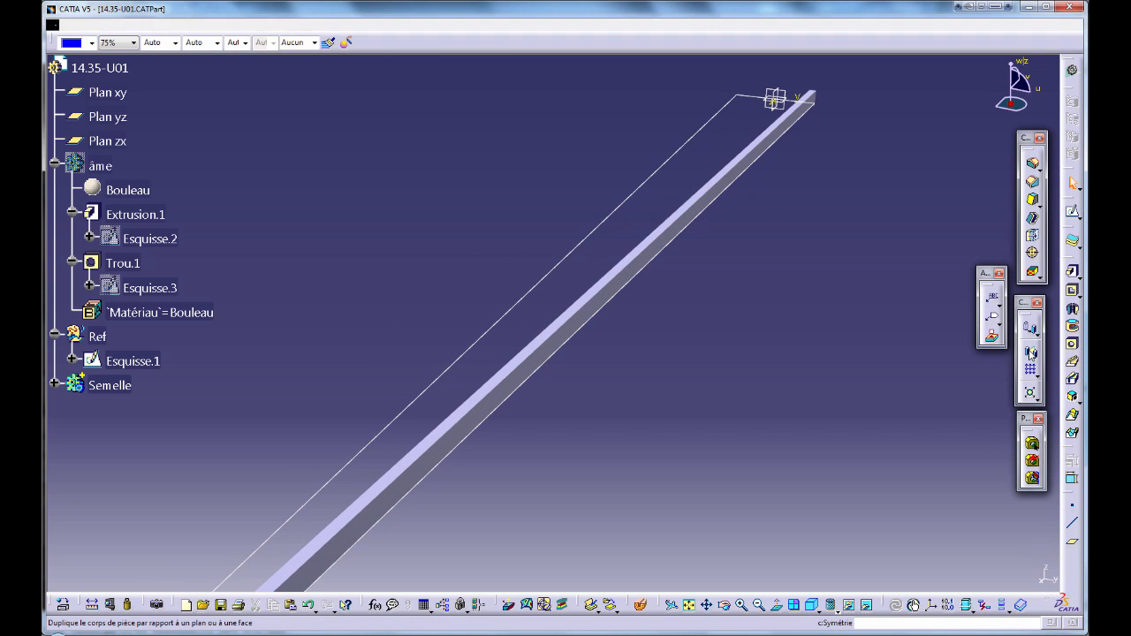
left_click(781, 99)
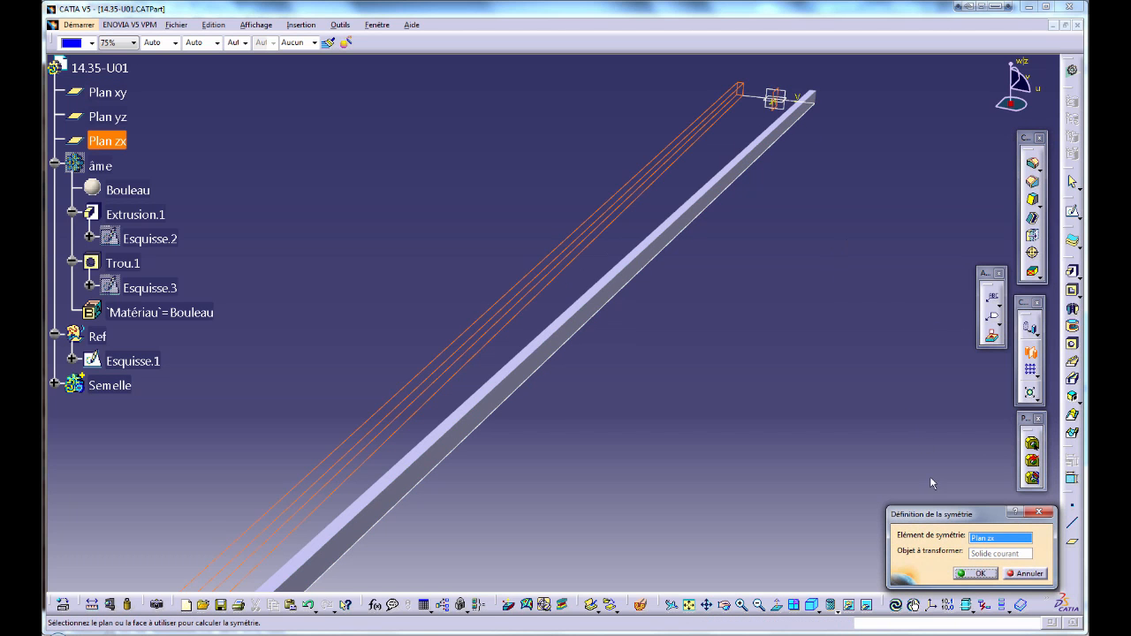
left_click(979, 574)
middle_click_drag(752, 399, 684, 309)
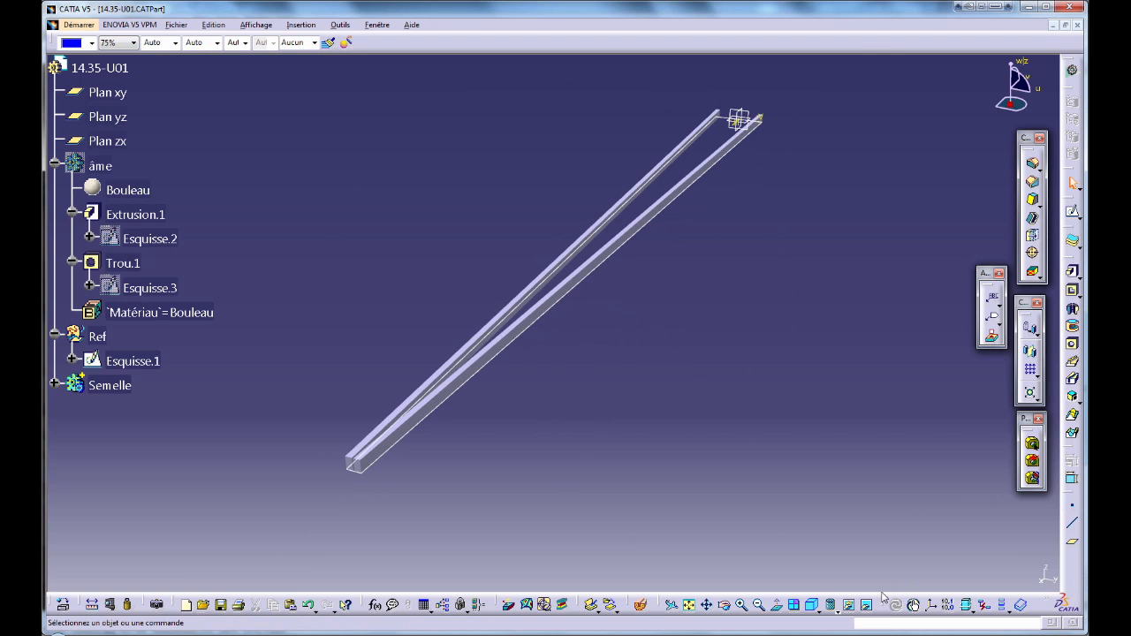
- Apply the wood material Pin to the Semelle body
left_click(113, 387)
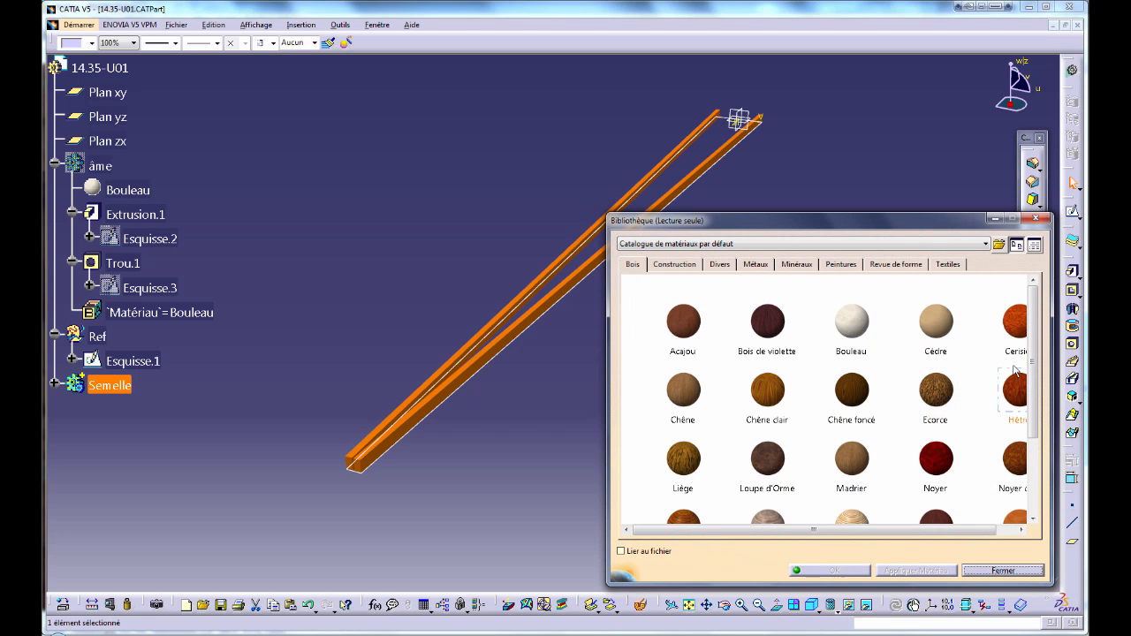
scroll(1007, 398, "down", 3)
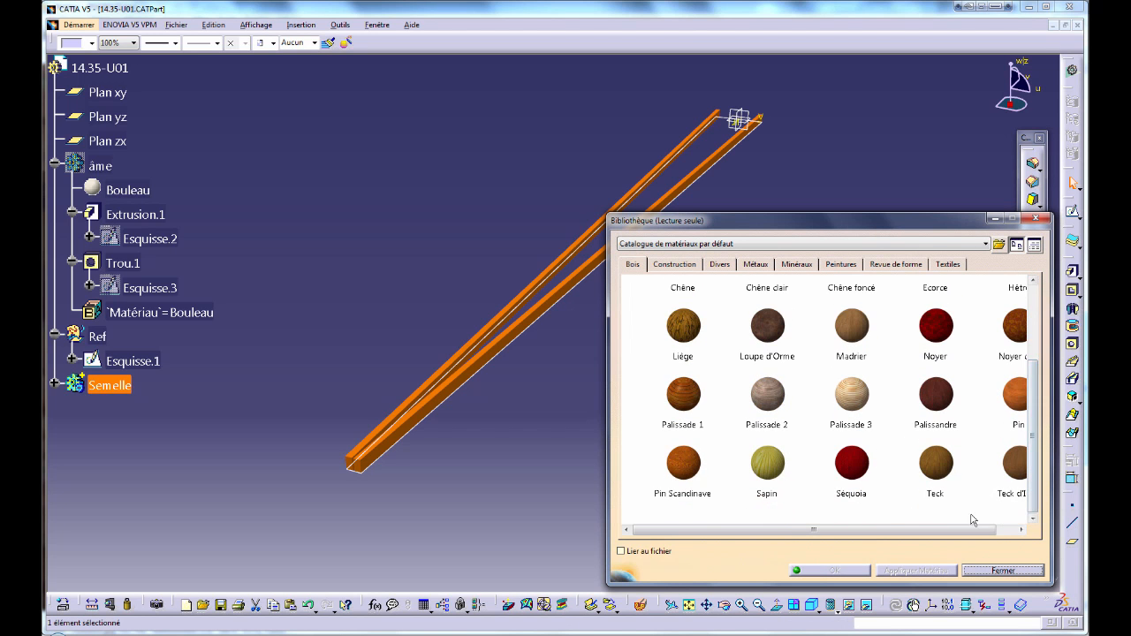
left_click(1022, 529)
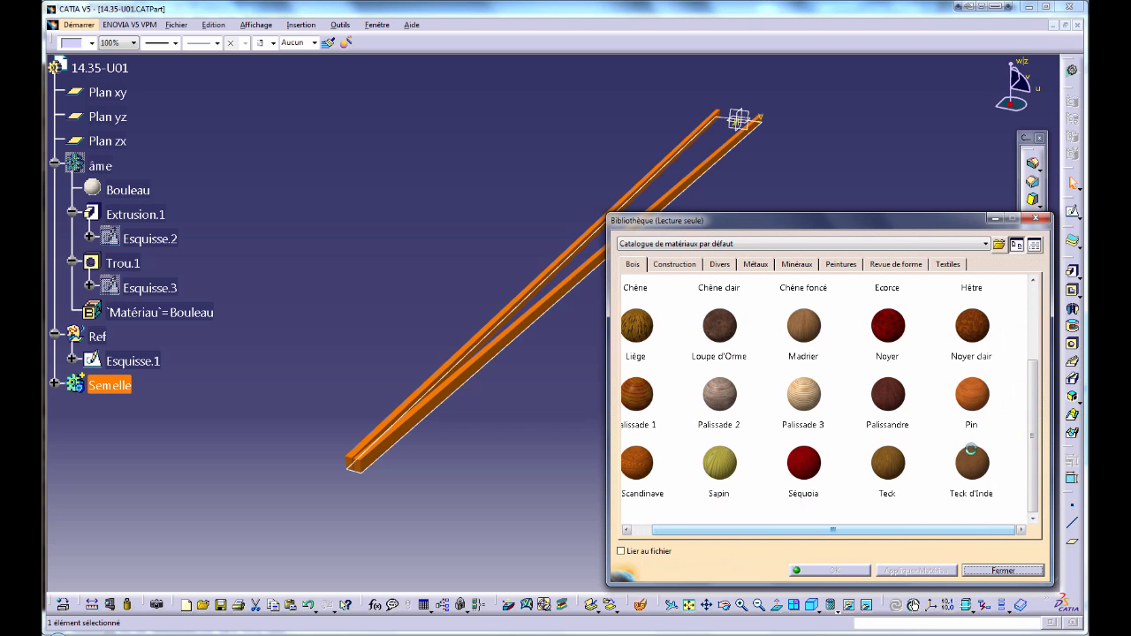
left_click(981, 397)
left_click(868, 571)
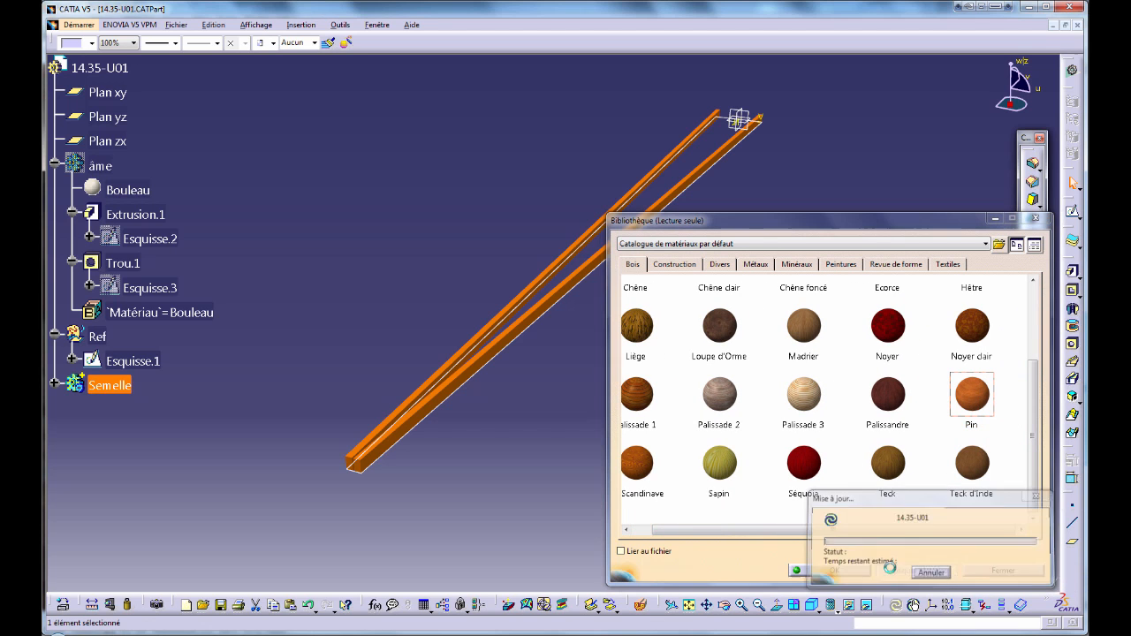
left_click(627, 452)
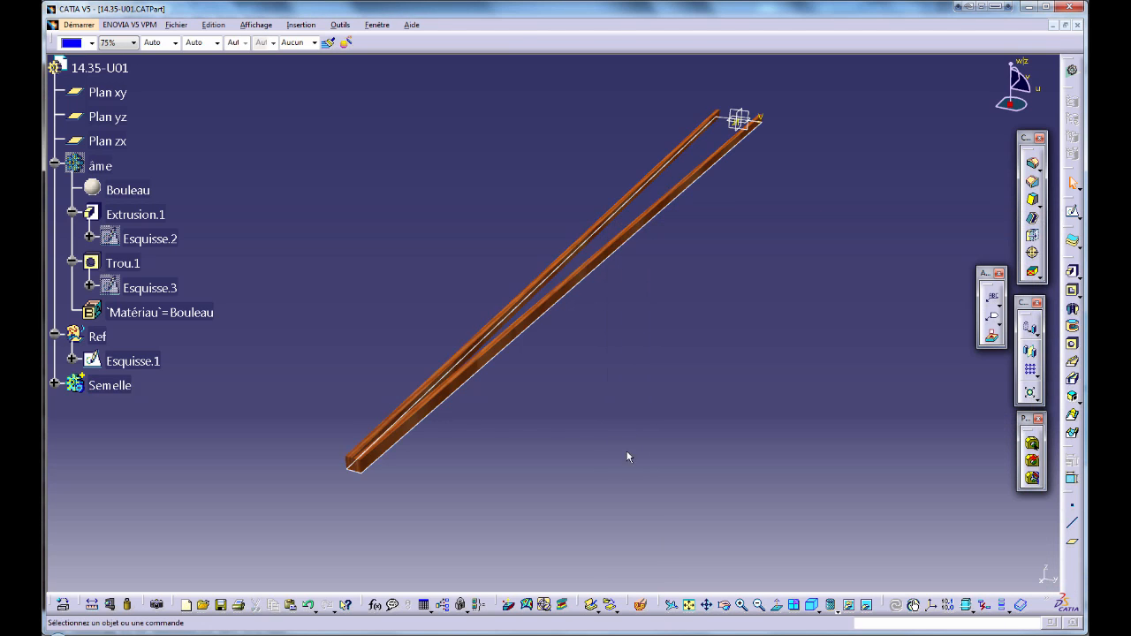
- Examine the pine texture on the two flange strips and the material's planar mapping in the Semelle body
middle_click_drag(644, 389, 676, 396)
left_click(598, 449)
left_click(720, 385)
left_click(656, 386)
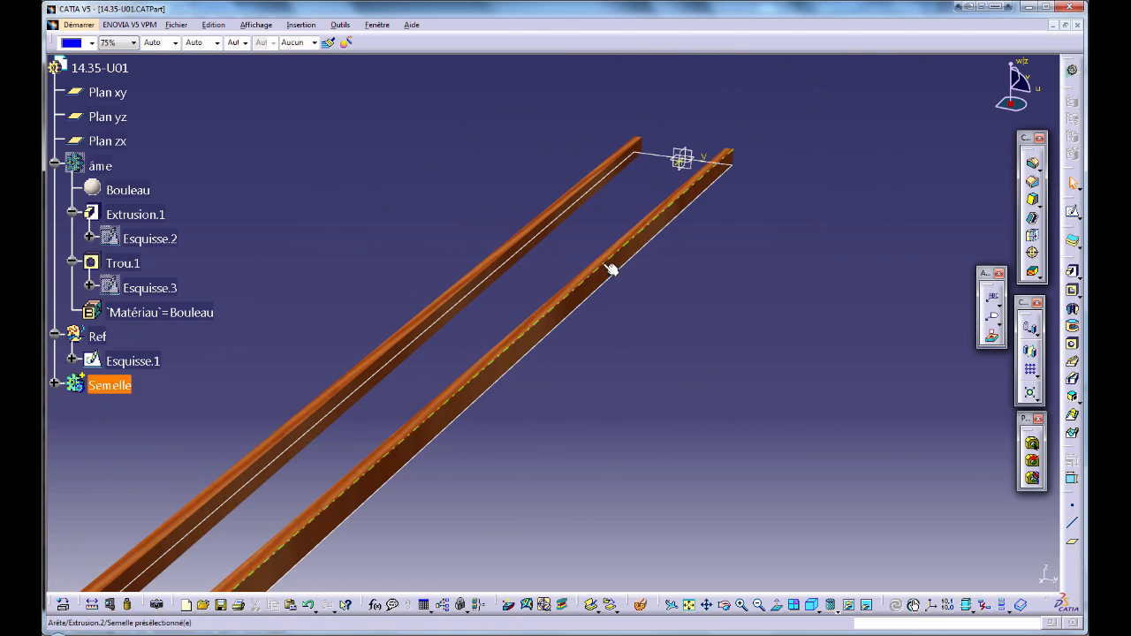
middle_click_drag(609, 265, 621, 418)
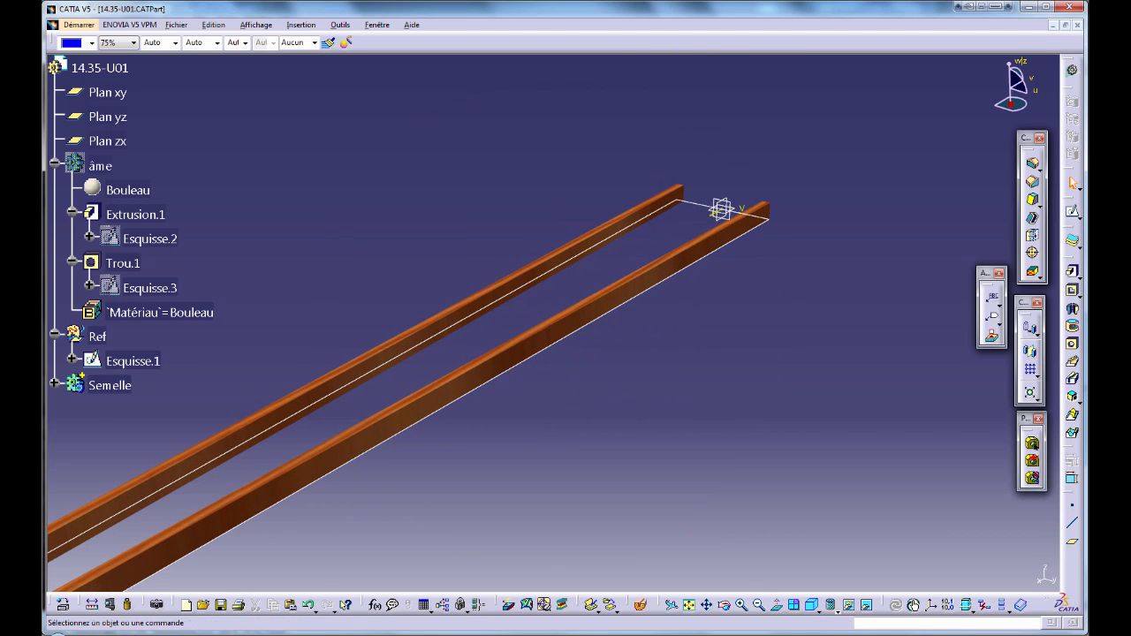
left_click(55, 385)
left_click(115, 411)
middle_click_drag(507, 384, 718, 411)
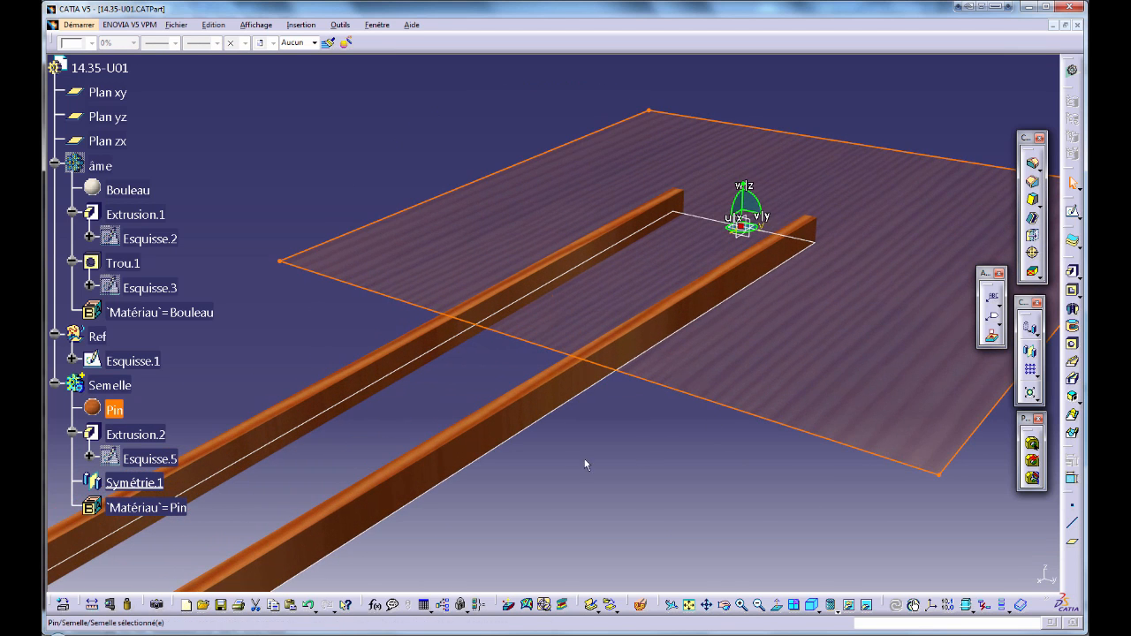
middle_click_drag(585, 465, 629, 430)
left_click(694, 525)
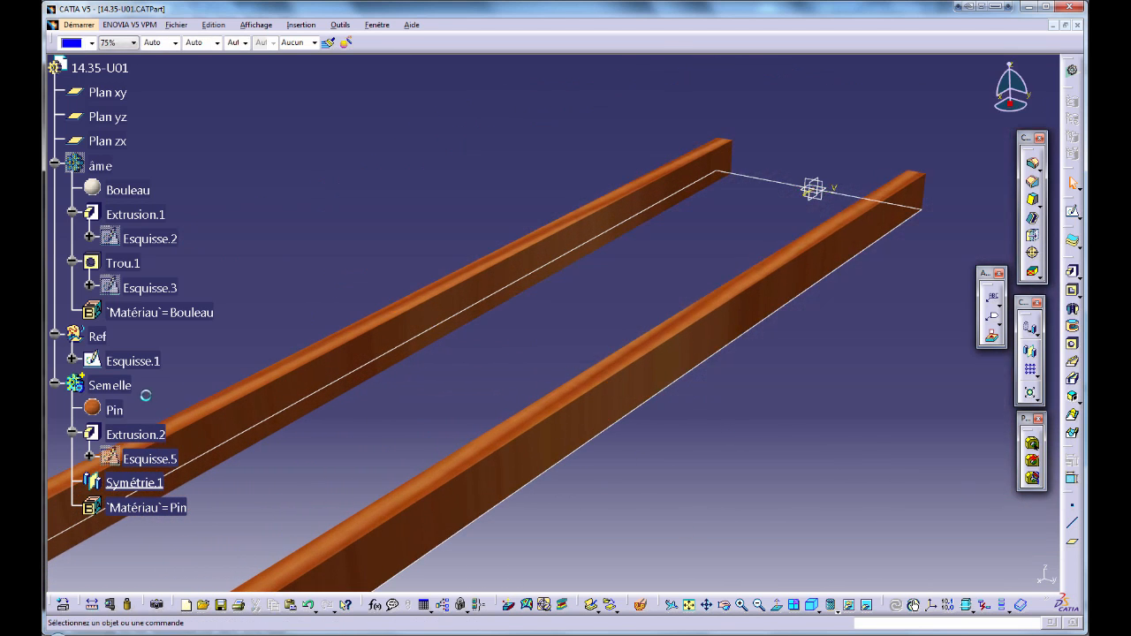
- Change the Pin material's texture mapping to cubic in its rendering properties and accept the change
left_click(115, 410)
key("alt+Return")
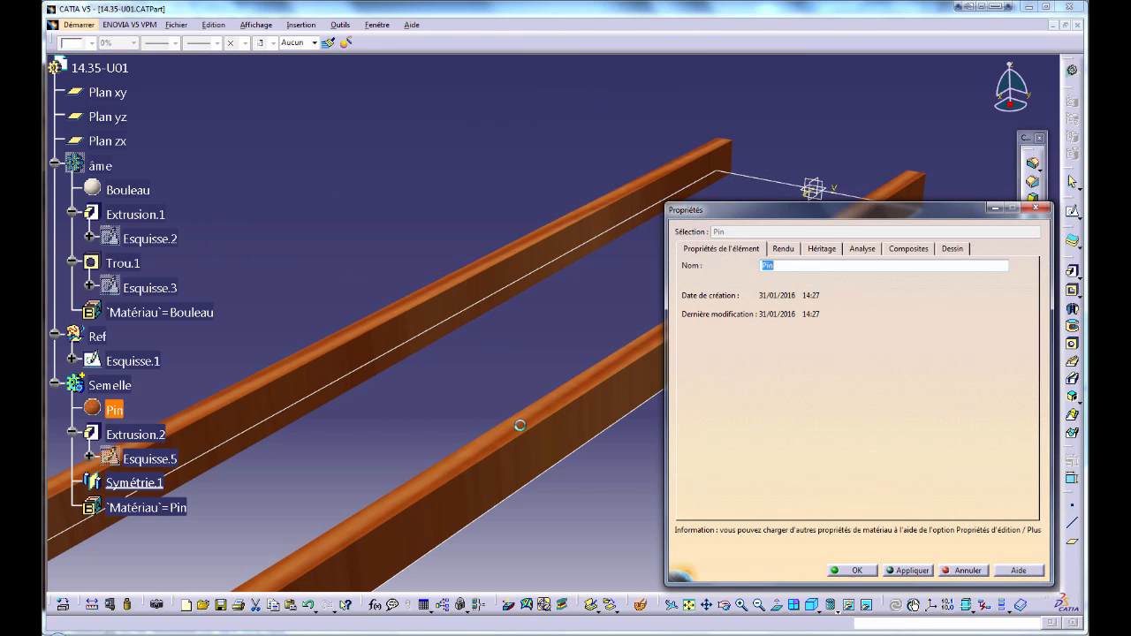
key("ctrl+Tab")
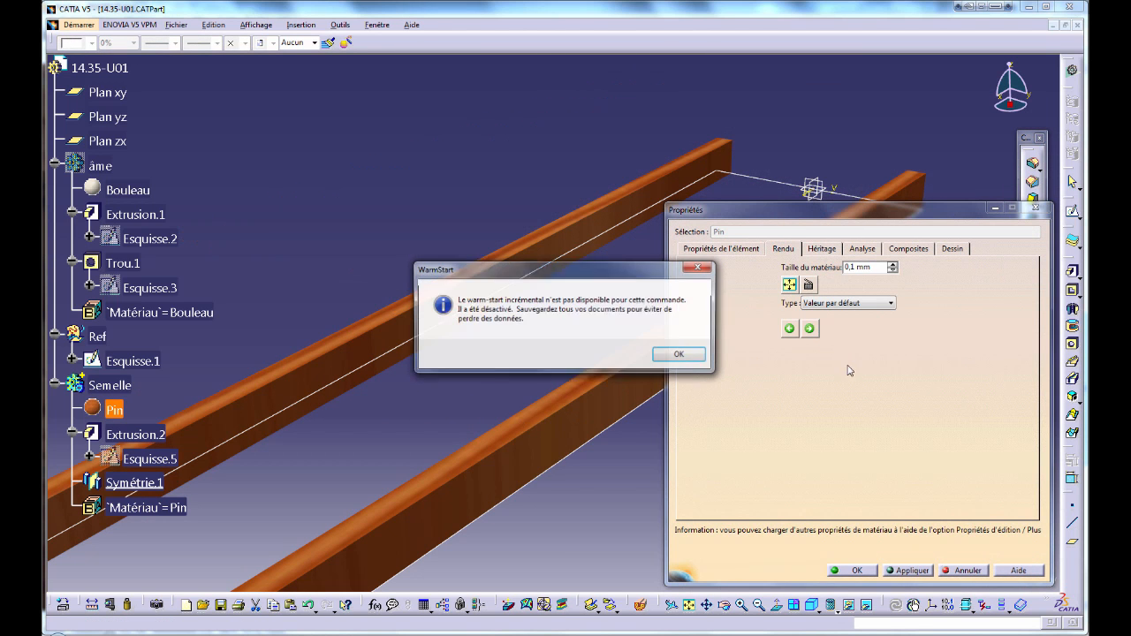
left_click(679, 353)
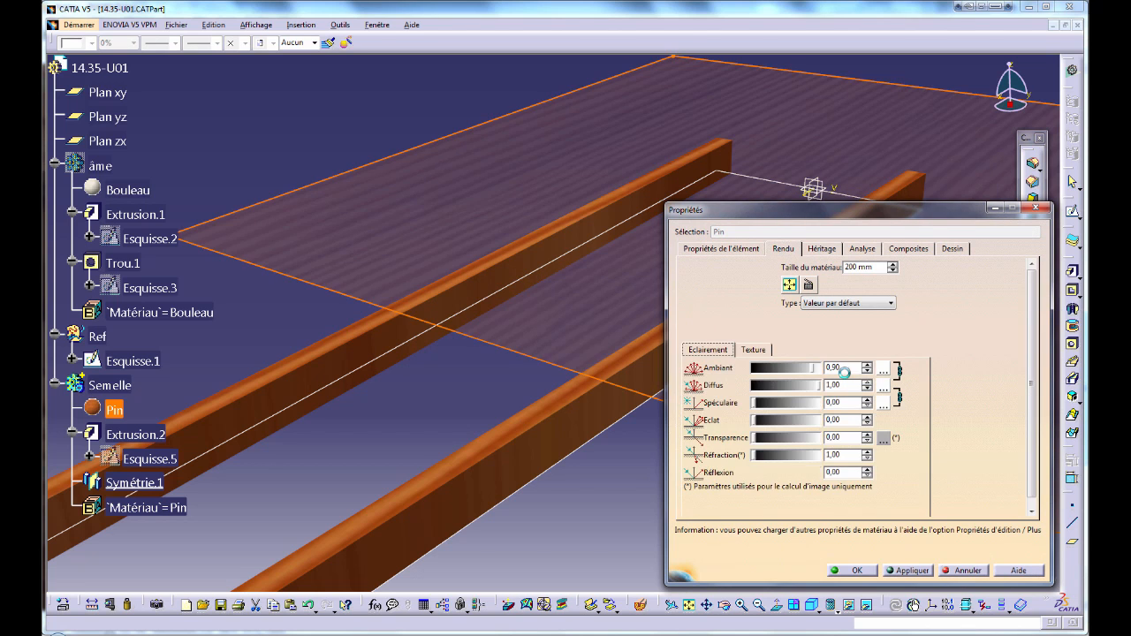
left_click(747, 350)
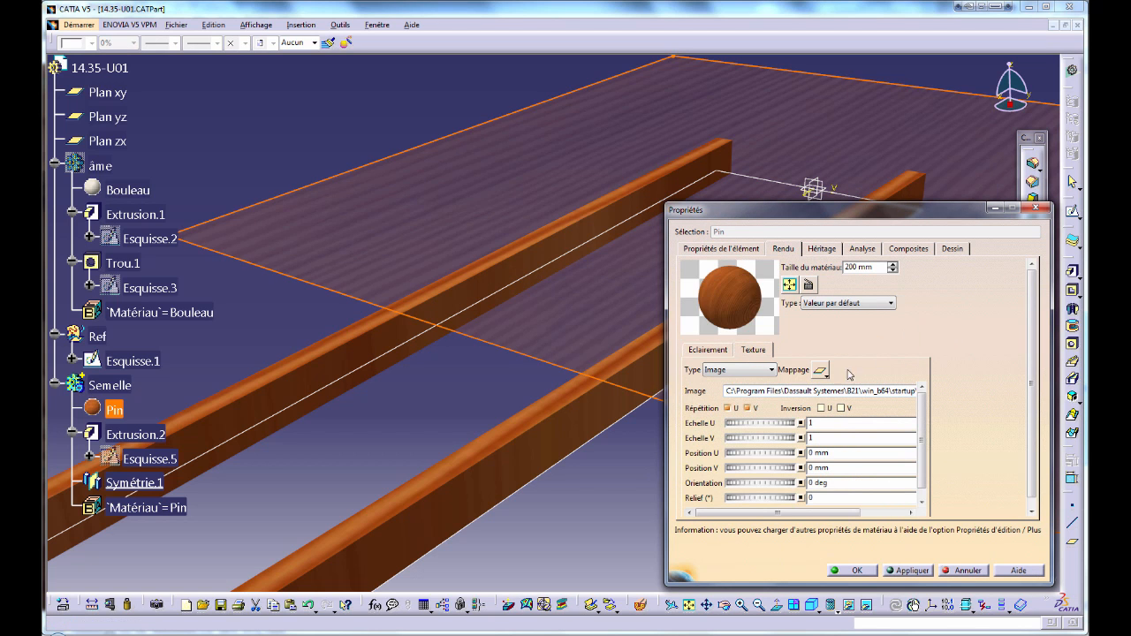
left_click(822, 371)
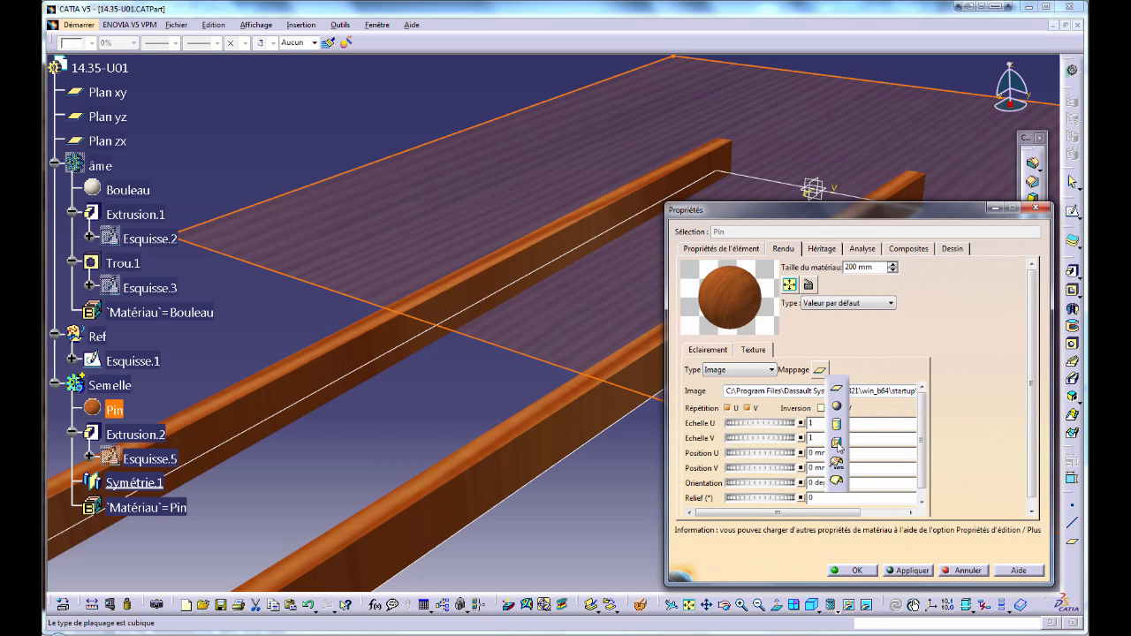
left_click(837, 444)
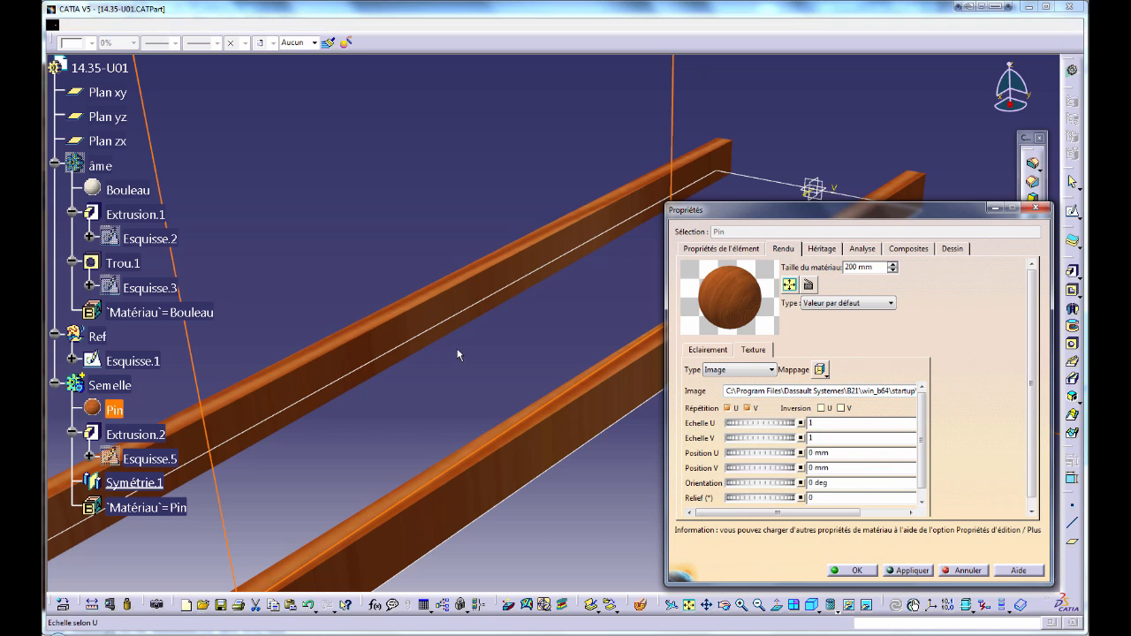
middle_click_drag(457, 353, 583, 389)
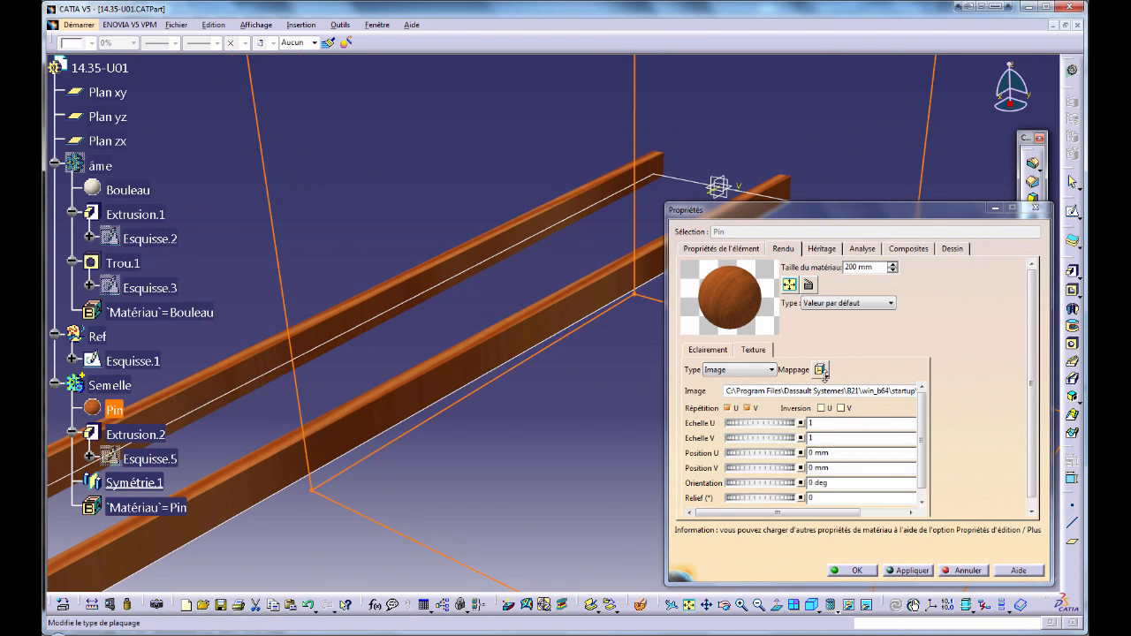
left_click(822, 371)
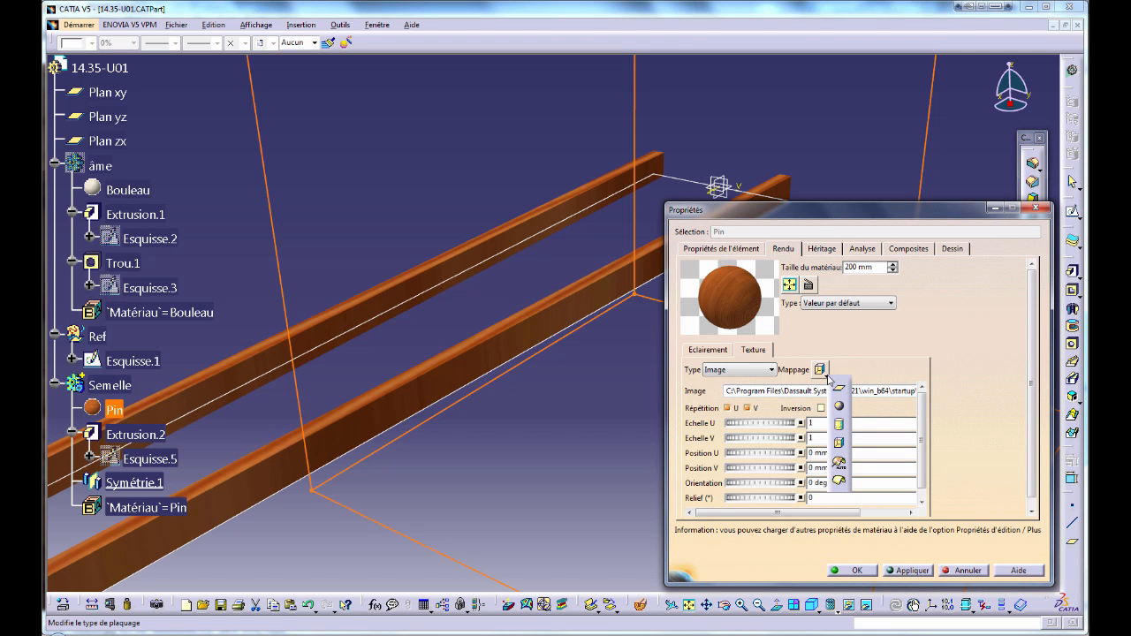
left_click(841, 428)
left_click(856, 571)
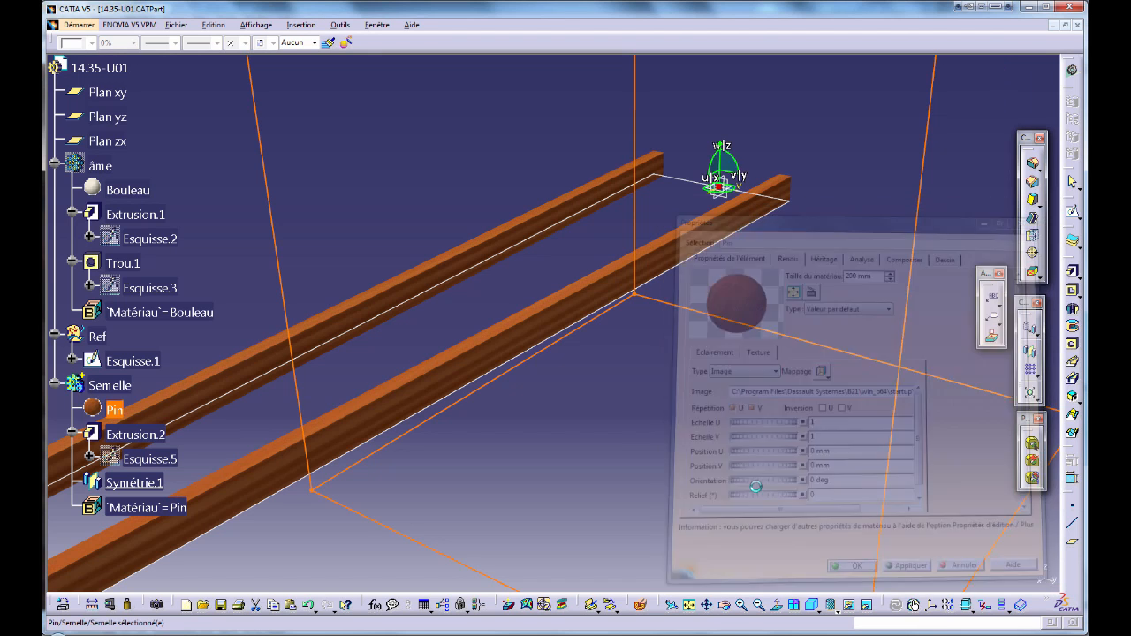
- Check the wood grain along the flange strips and save the part
middle_click_drag(678, 363, 732, 245)
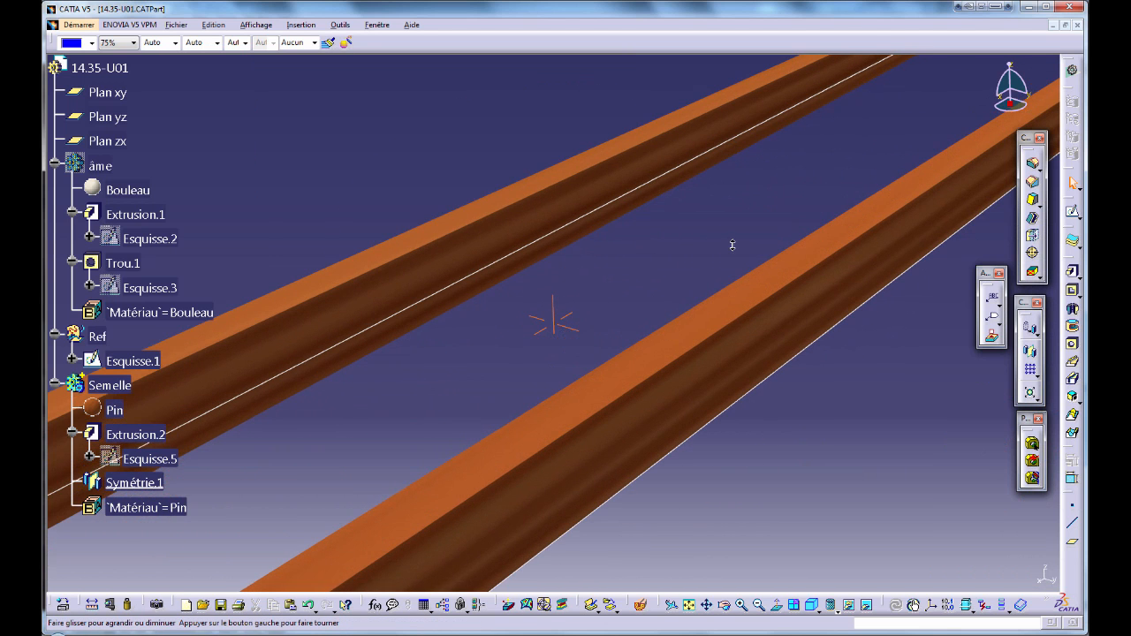
middle_click_drag(665, 258, 758, 373)
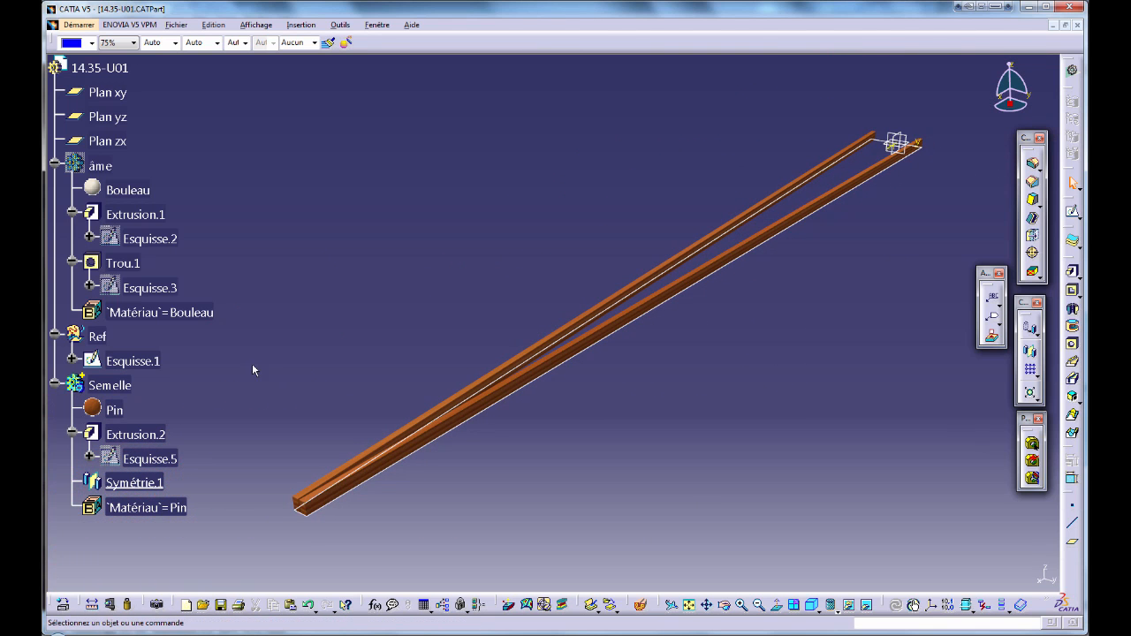
key("ctrl+s")
- Switch to XnView to consult the Rippe Teil 68 drawing for the remaining wooden pieces, and return to CATIA
key("alt+Tab")
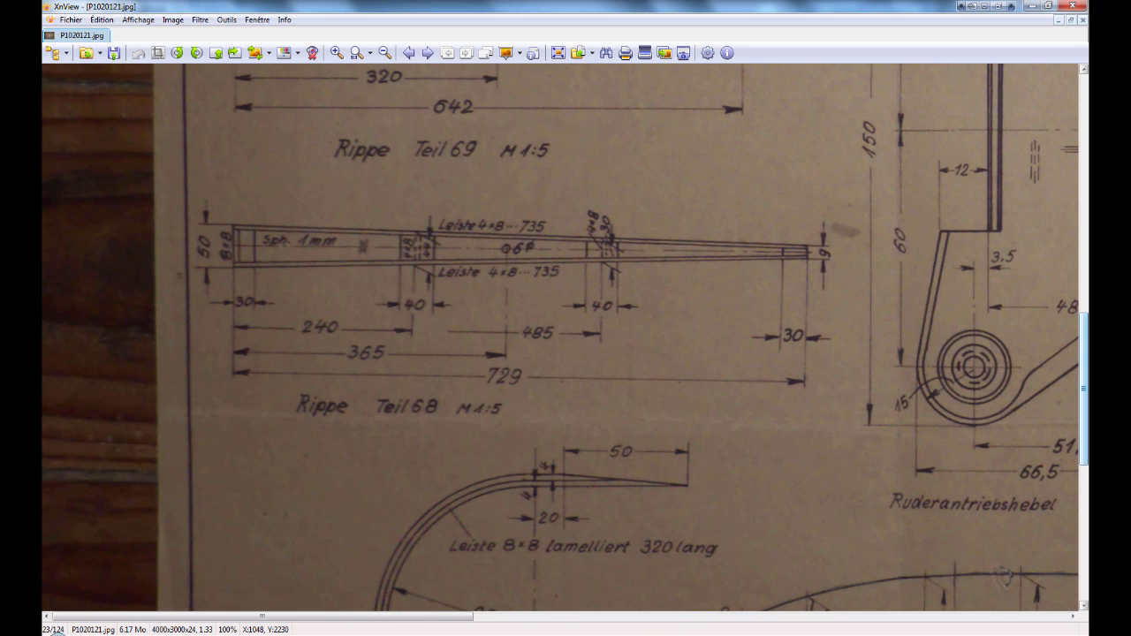
mouse_move(379, 635)
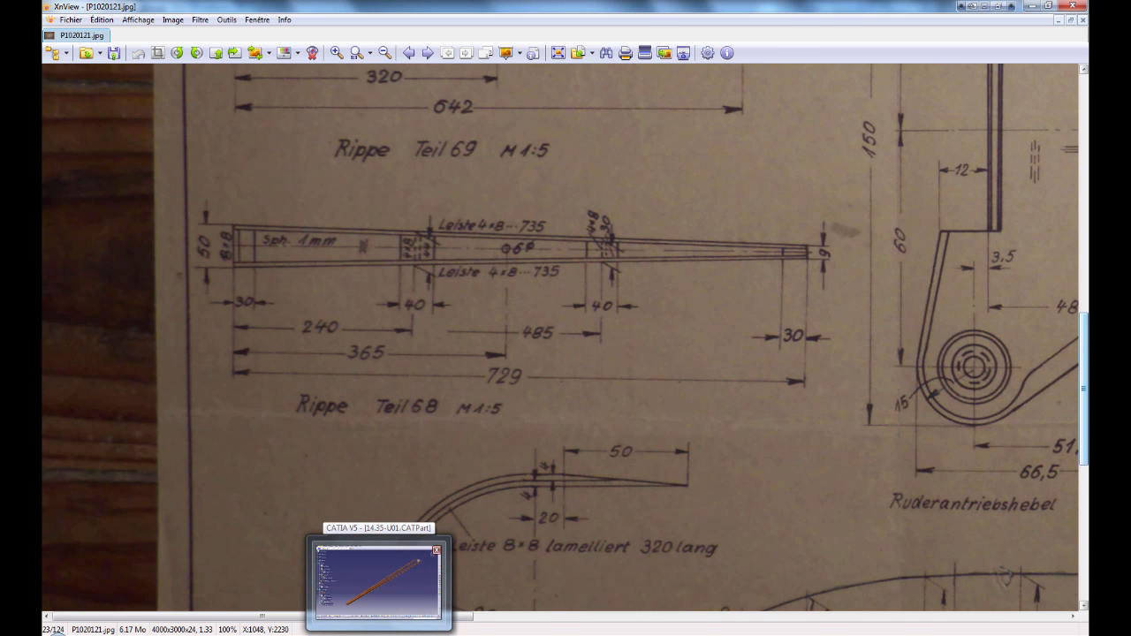
left_click(379, 635)
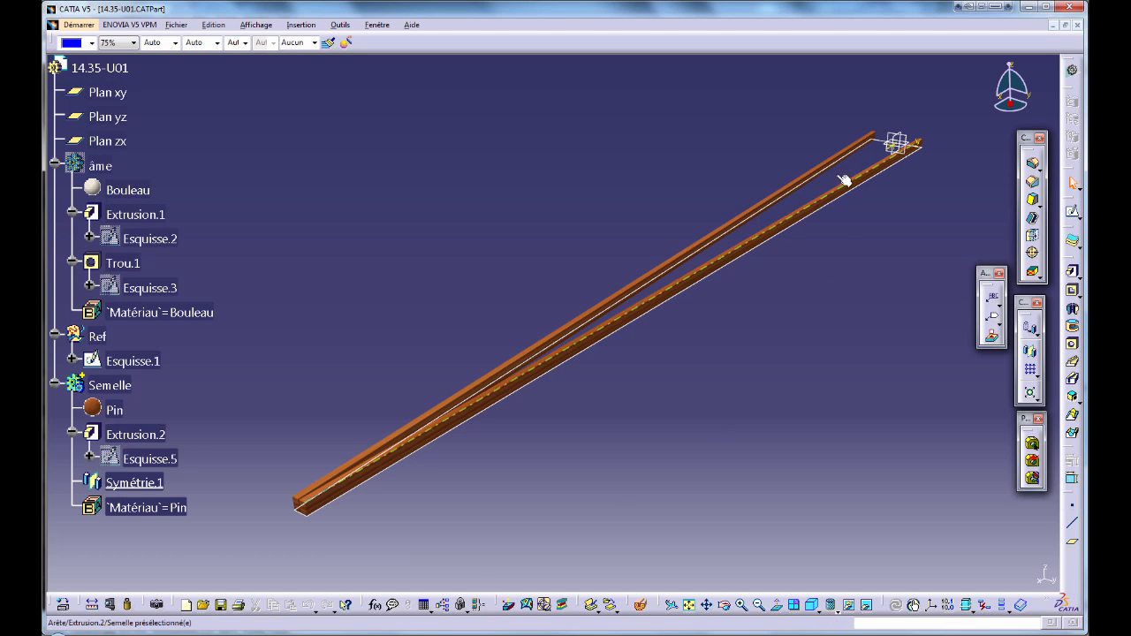
- Try to insert a new set after the mirror feature of the Semelle body
middle_click(870, 152)
middle_click_drag(400, 502, 386, 437)
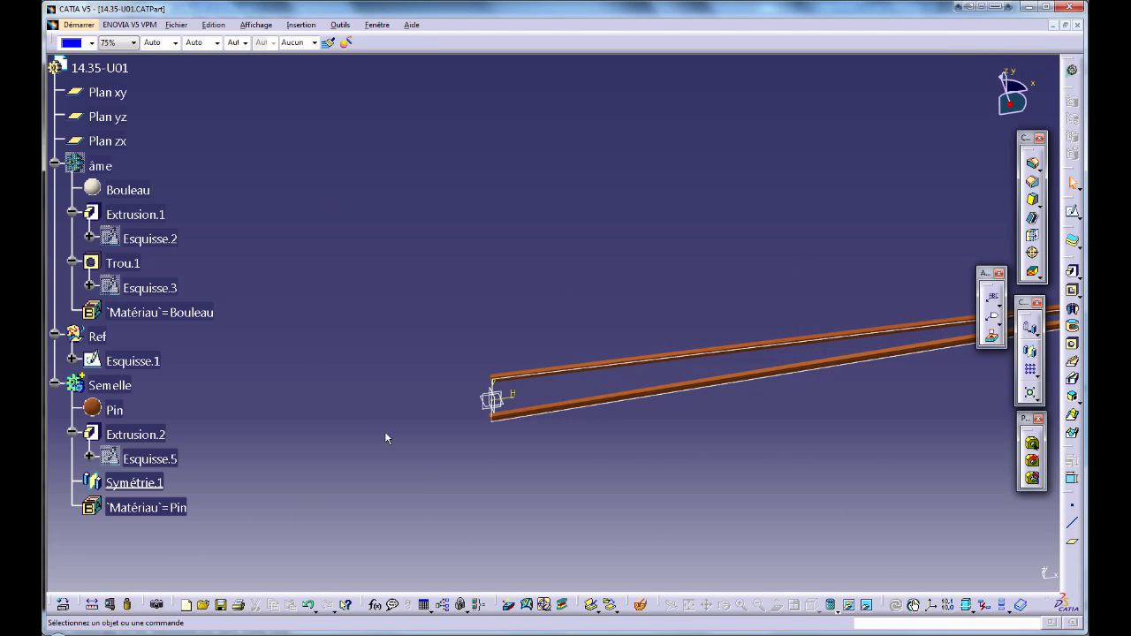
left_click(301, 24)
left_click(318, 54)
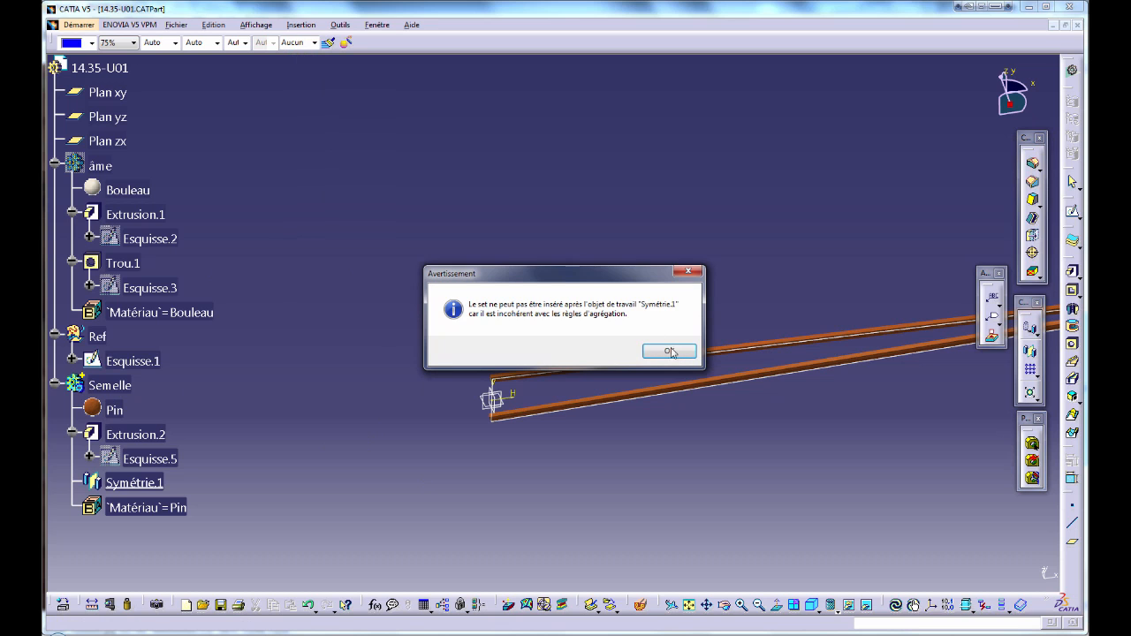
left_click(670, 352)
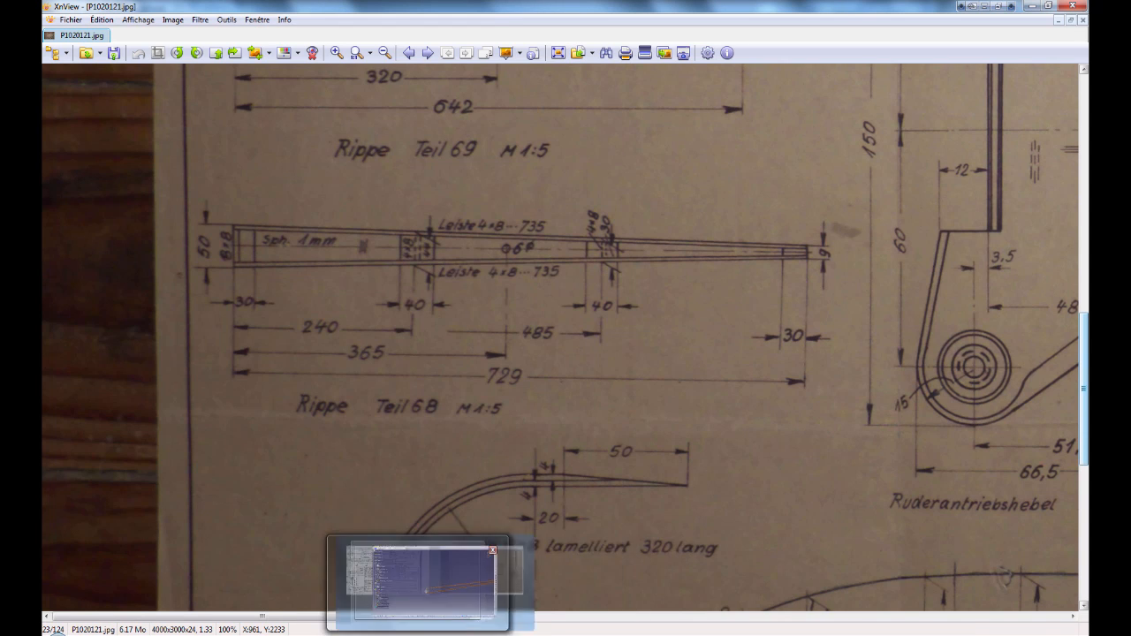
- Switch to CATIA and start a sketch on the xy plane for the wooden block at the rib's wide end
left_click(422, 579)
middle_click_drag(677, 460, 418, 423)
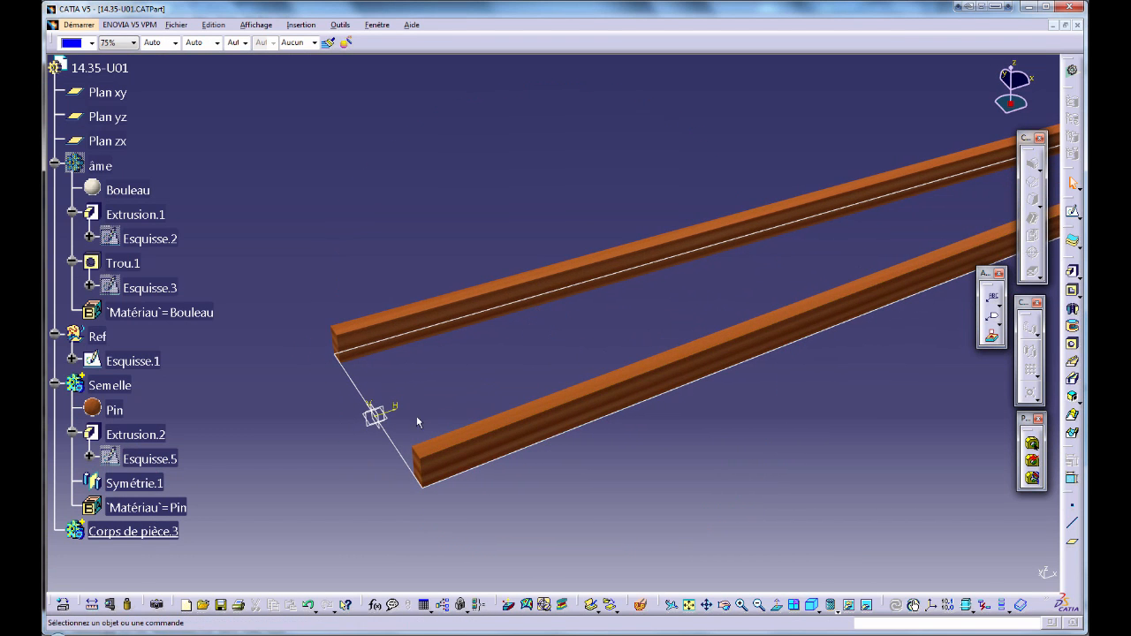
left_click(379, 413)
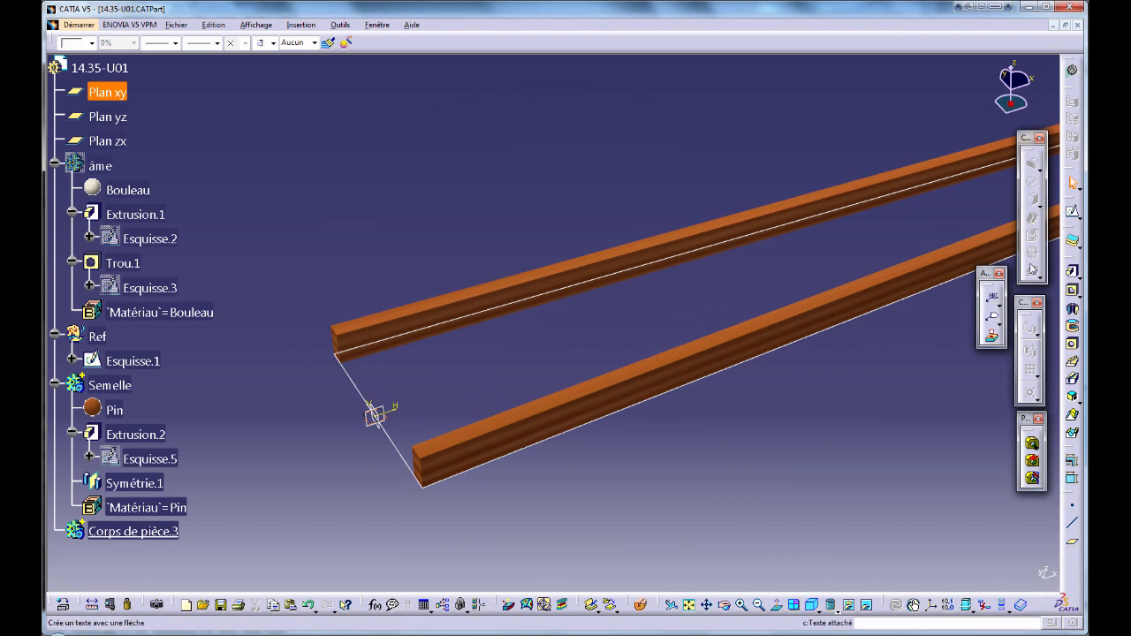
left_click(1073, 211)
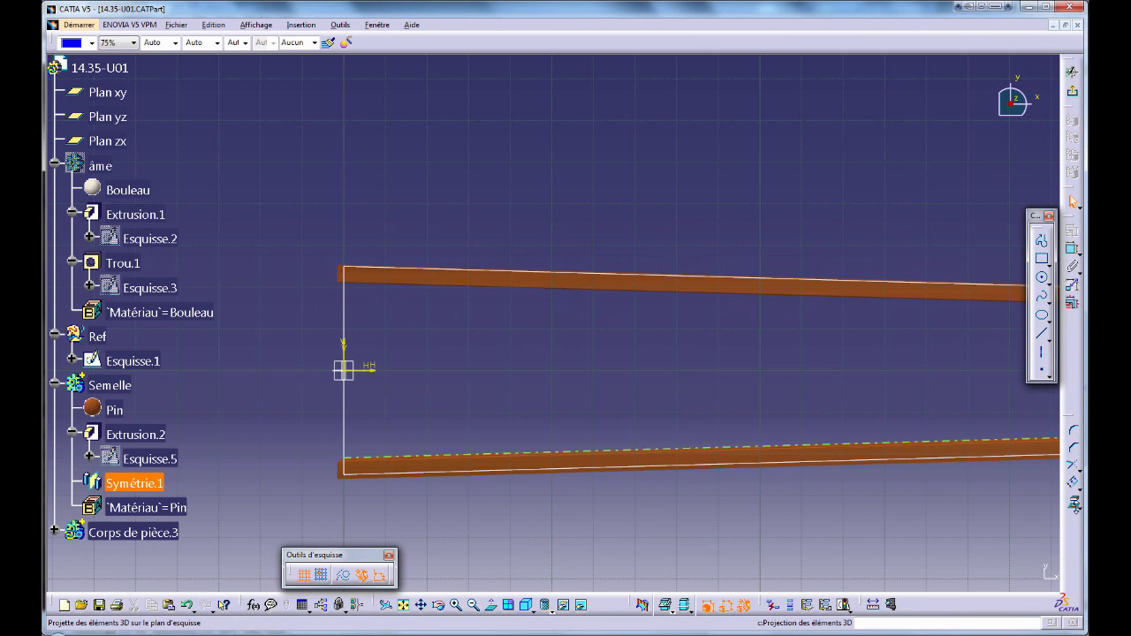
- Show Esquisse.5 and project the rib's wide-end reference line and the flange's inner edge into the sketch
left_click(1074, 503)
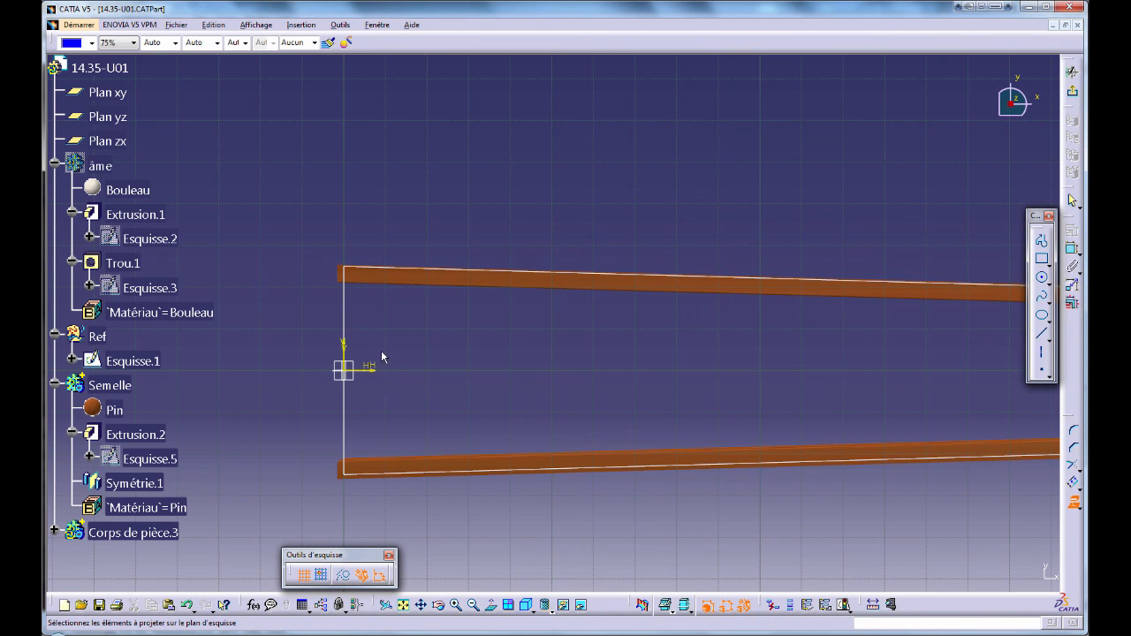
left_click(344, 311)
mouse_move(409, 374)
middle_mouse_down()
mouse_move(391, 303)
mouse_move(396, 256)
middle_mouse_up()
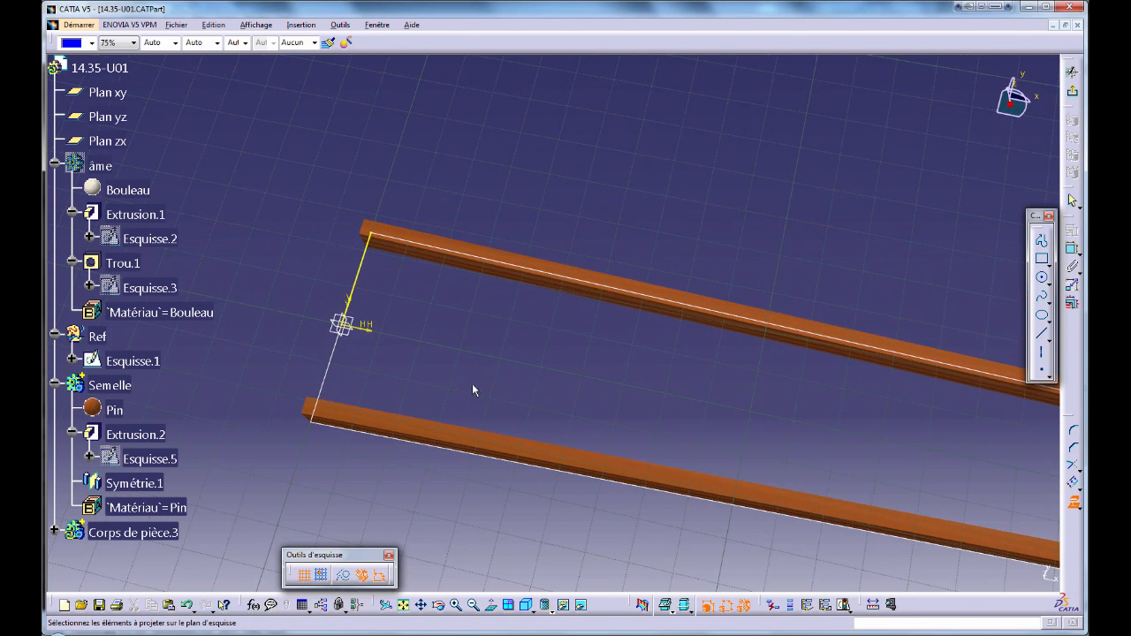
middle_click_drag(472, 389, 487, 350)
right_click(148, 458)
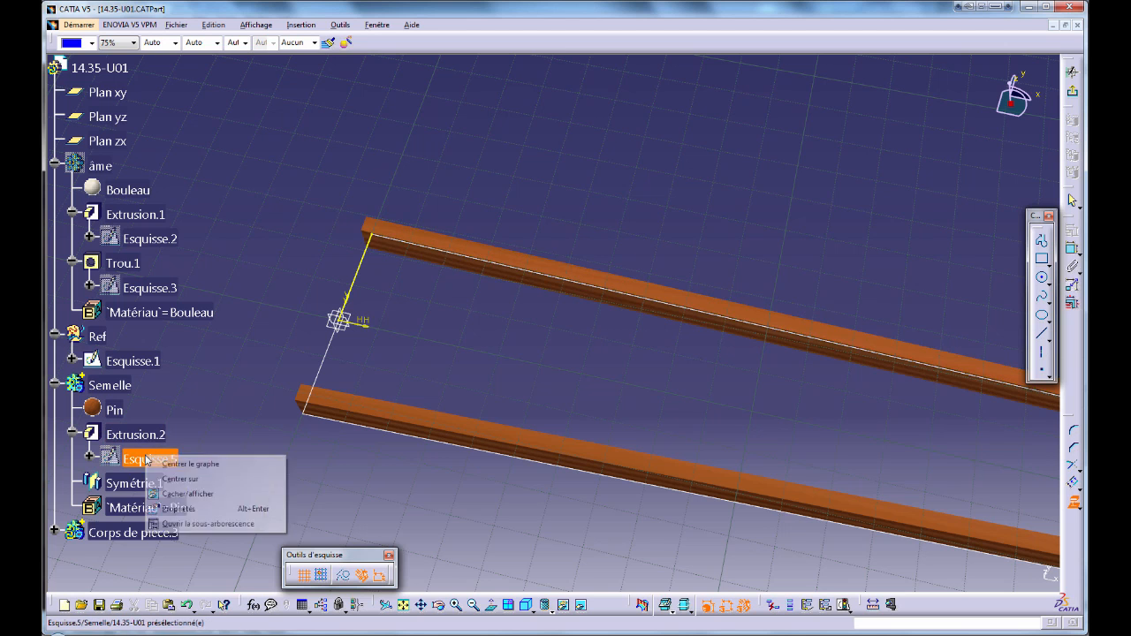
left_click(198, 493)
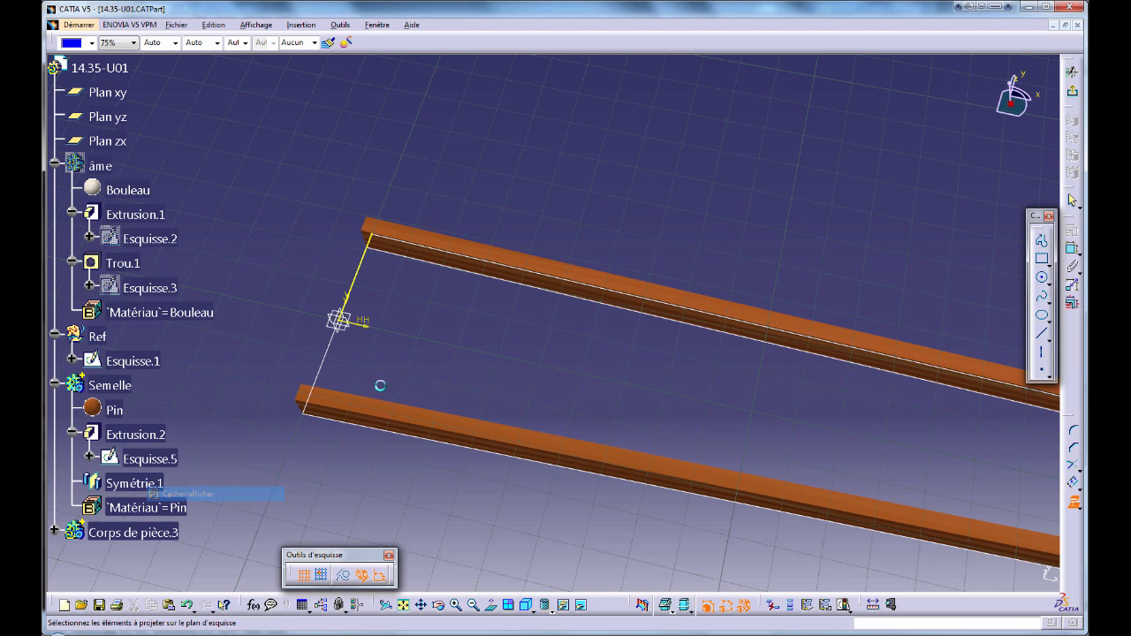
left_click(385, 251)
middle_click_drag(473, 343, 470, 371)
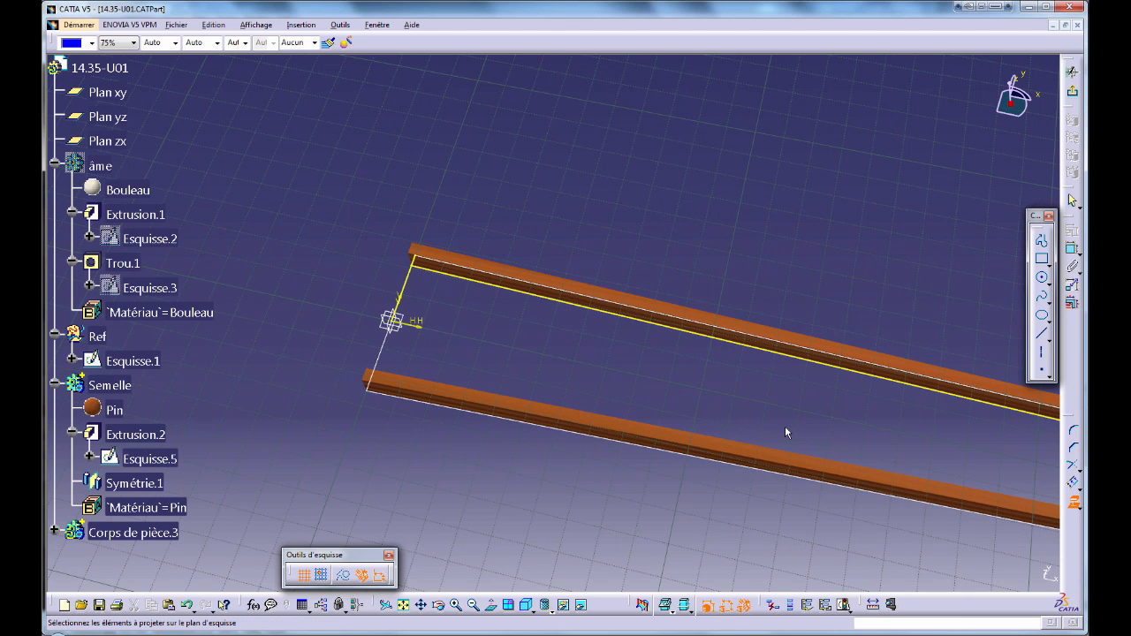
- Sketch a vertical line about 21 mm long from the projected flange edge down to the horizontal axis
left_click(1042, 334)
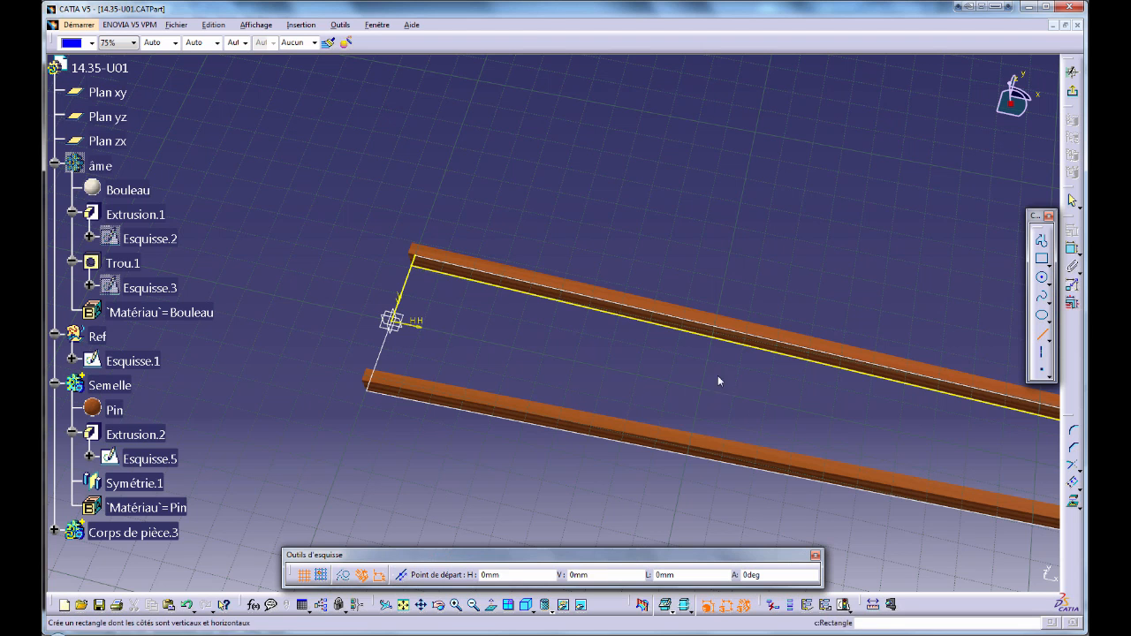
left_click(437, 275)
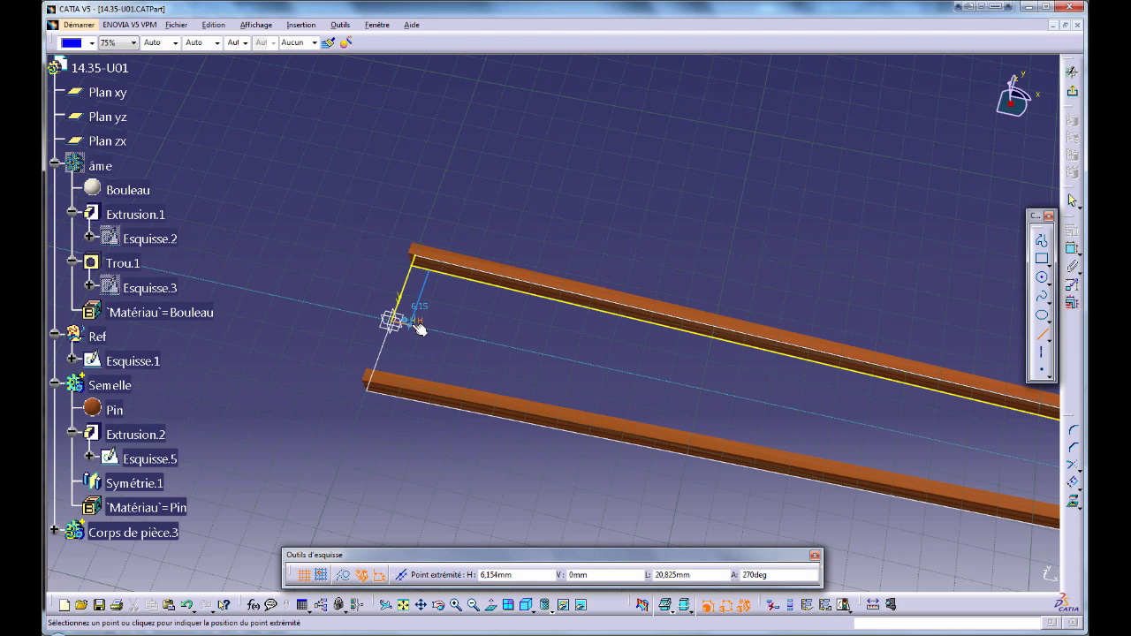
double_click(419, 327)
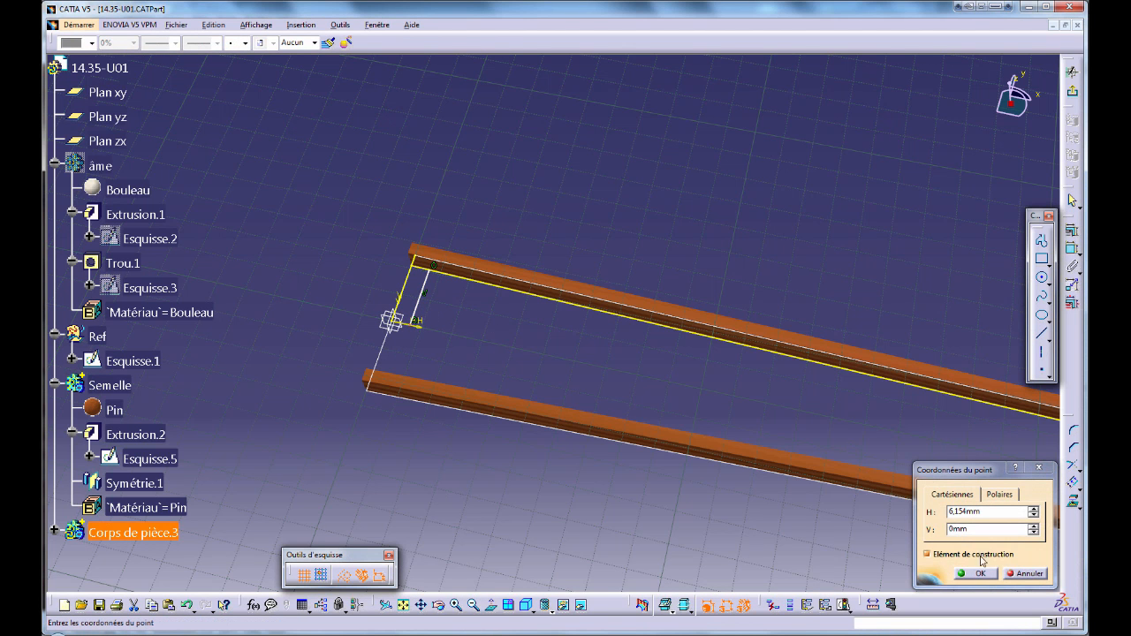
left_click(986, 573)
- Dimension the distance between the projected end line and the vertical line as 8 mm
mouse_move(453, 335)
middle_mouse_down()
mouse_move(515, 380)
mouse_move(540, 315)
middle_mouse_up()
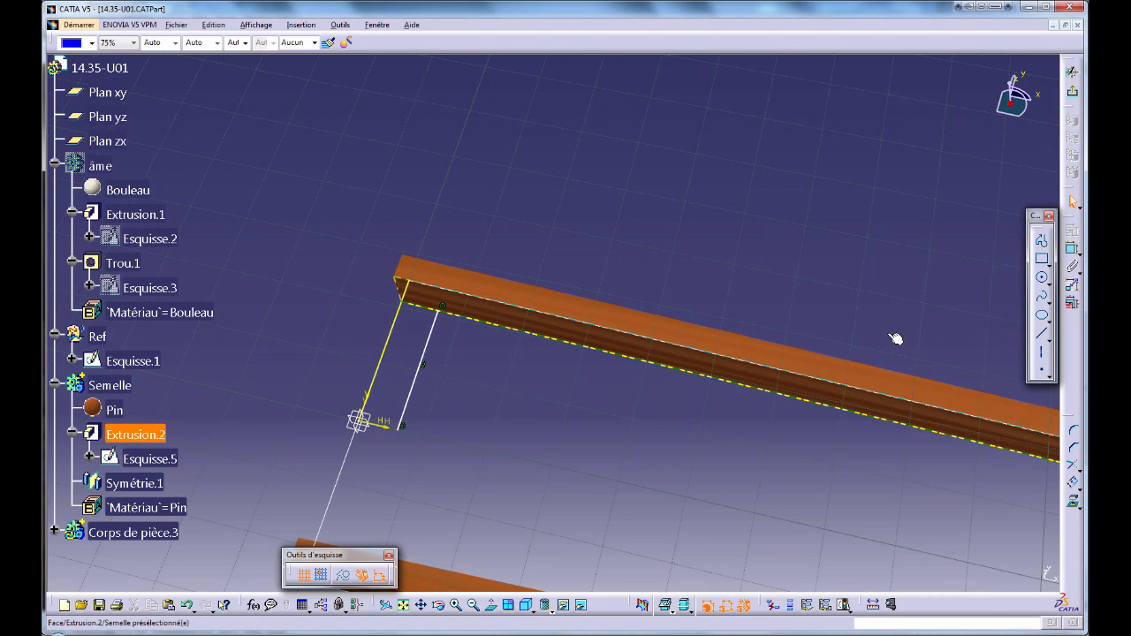
left_click(1073, 250)
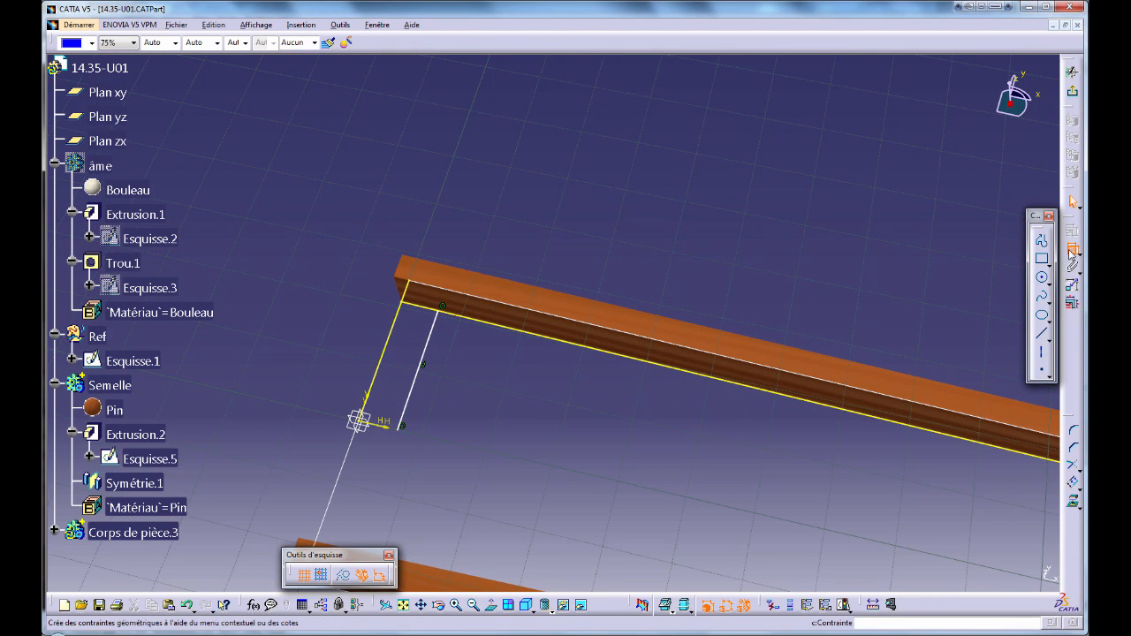
left_click(397, 338)
left_click(427, 340)
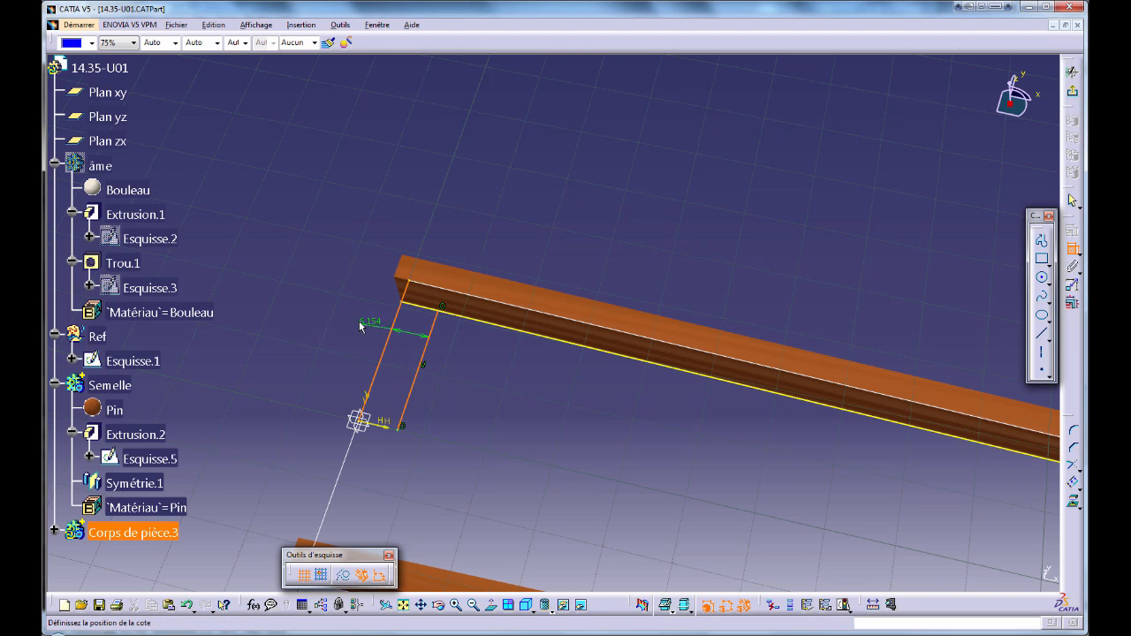
left_click(359, 320)
double_click(357, 318)
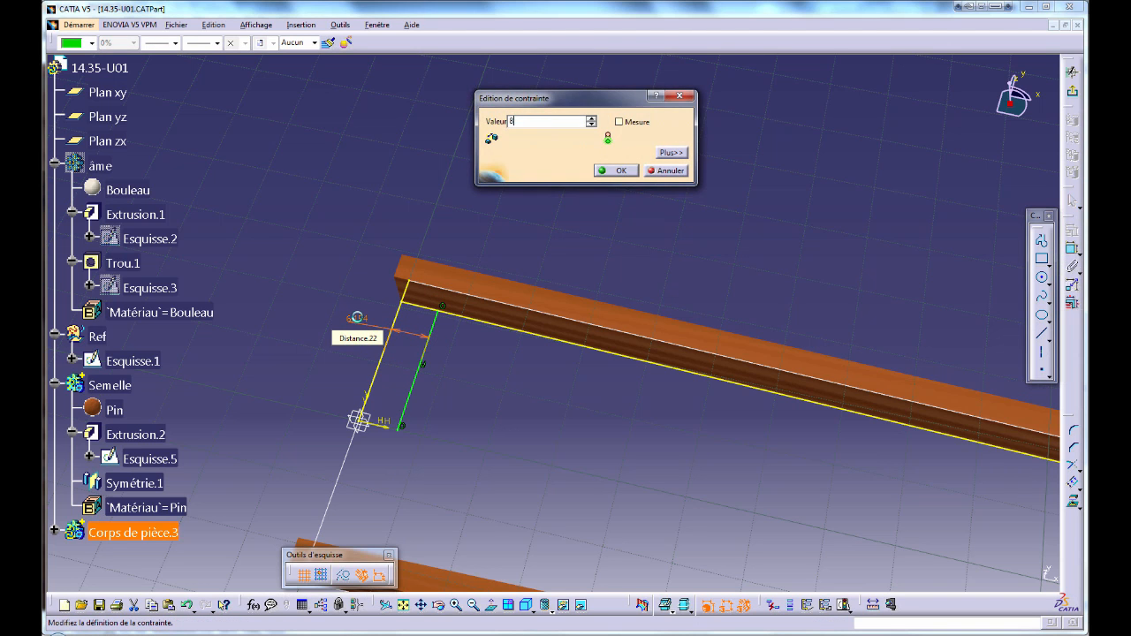
key("Return")
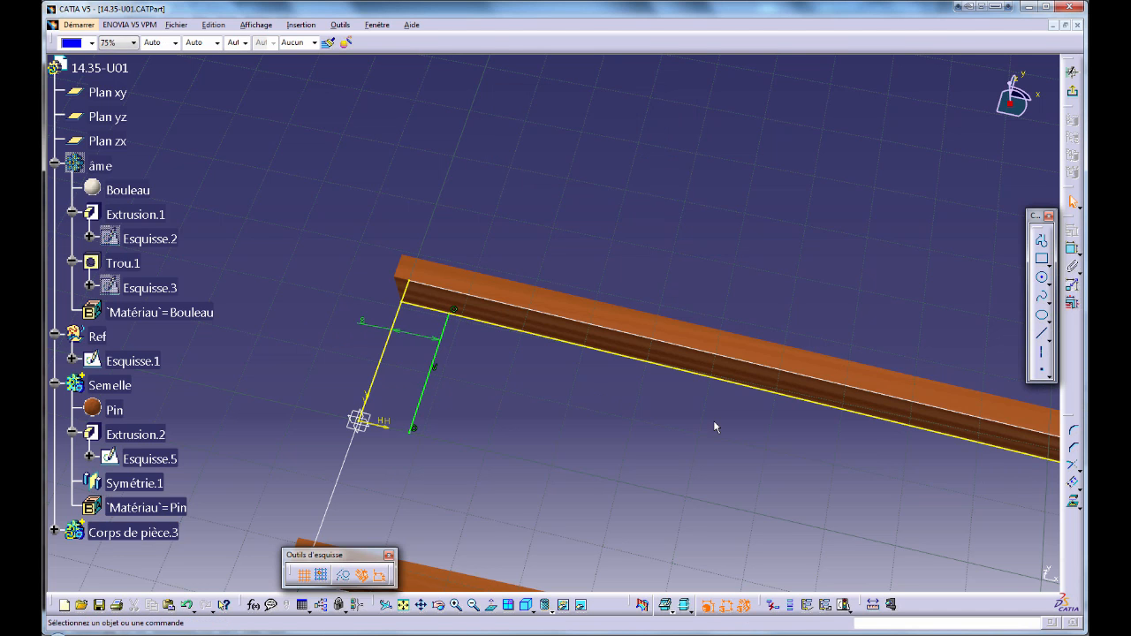
- Close the profile with a line along the horizontal axis to the origin, trim the projected flange edge, and exit the sketch
left_click(1041, 337)
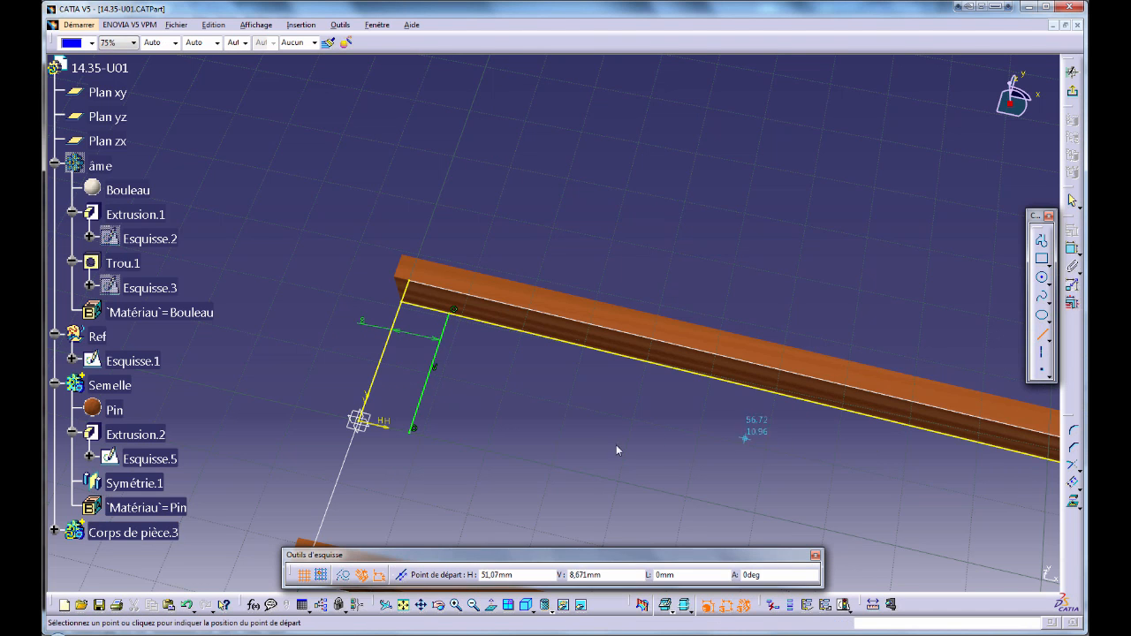
left_click(413, 431)
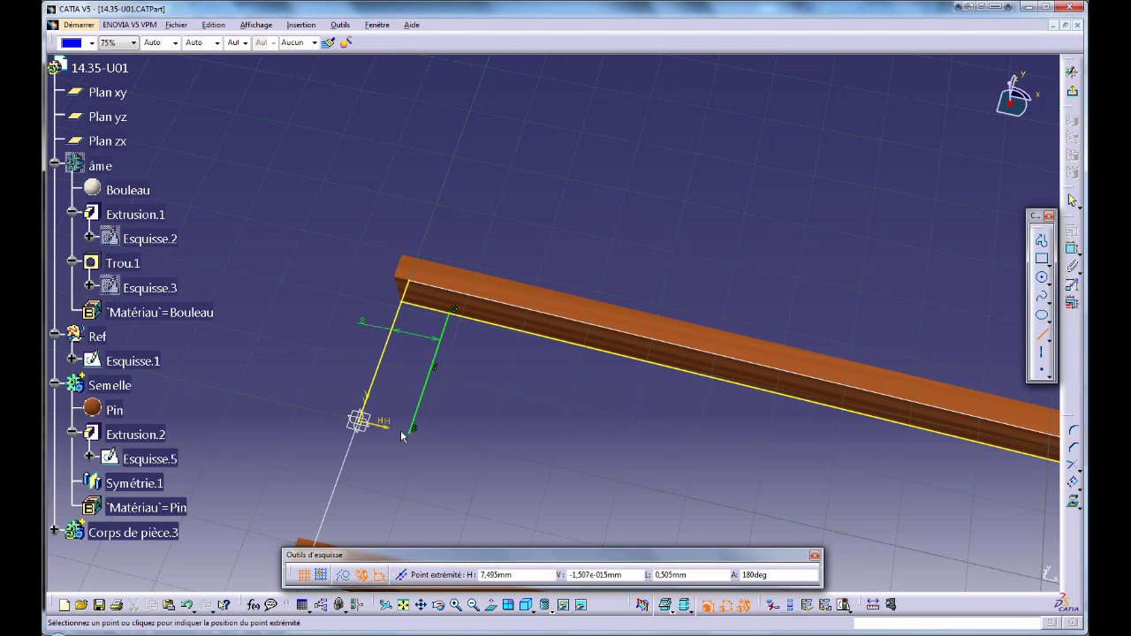
left_click(363, 422)
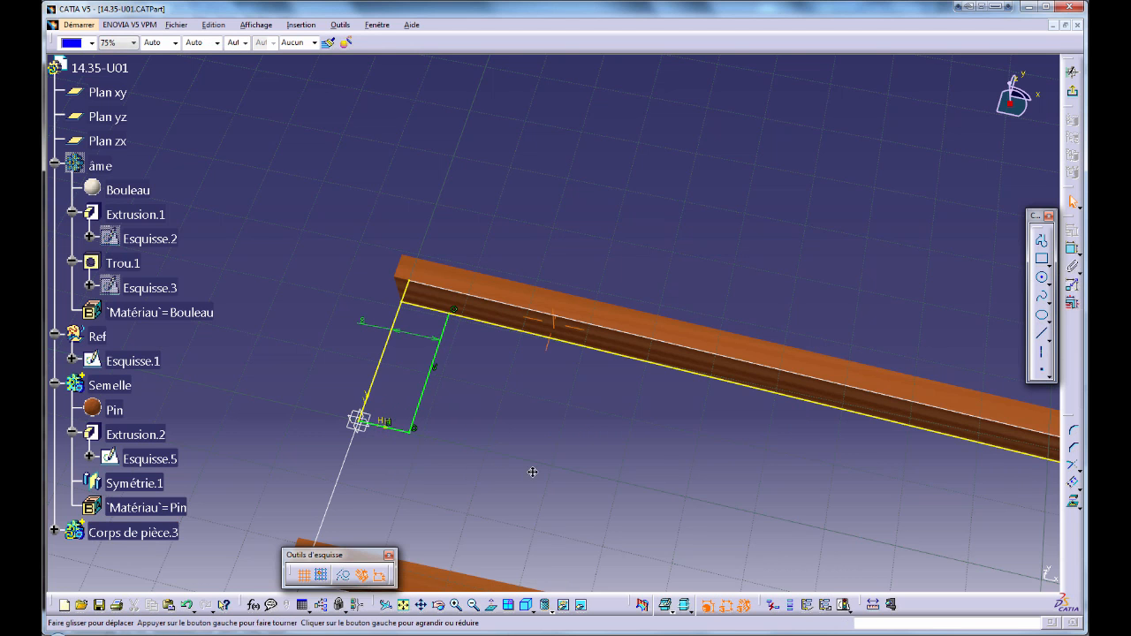
middle_click_drag(517, 438, 567, 473)
left_click(1073, 466)
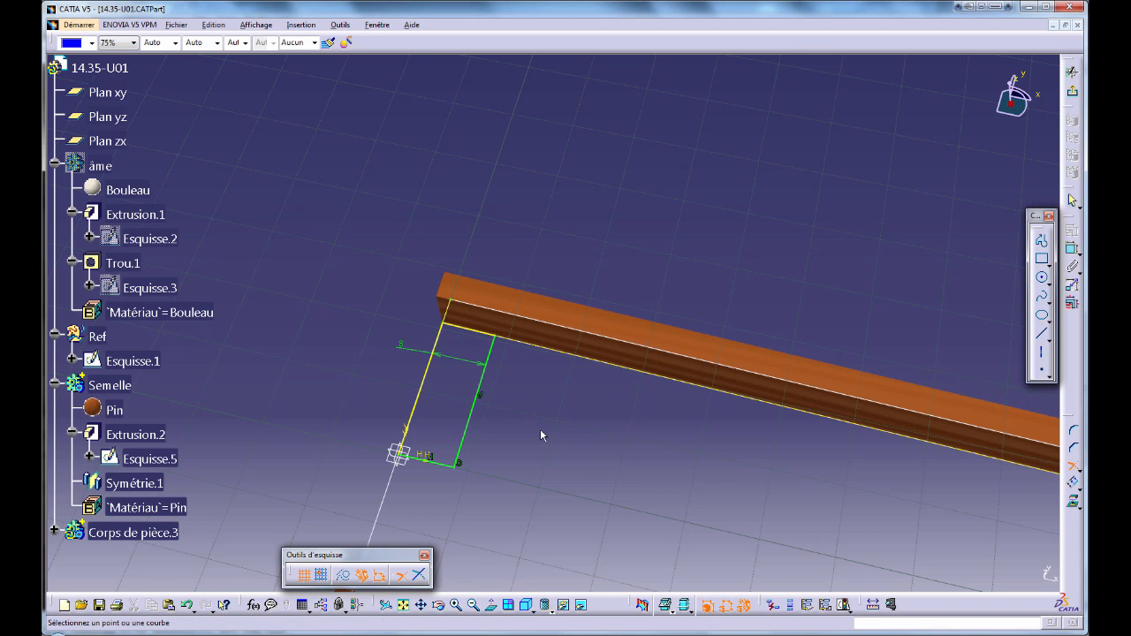
middle_click_drag(540, 433, 571, 461)
left_click(1073, 70)
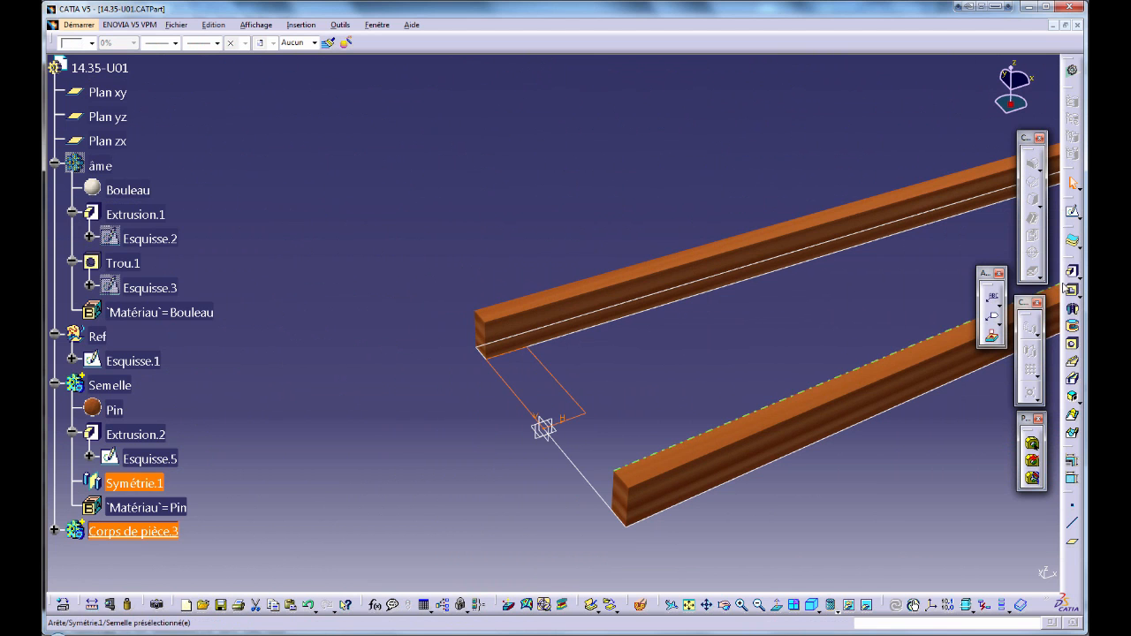
- Extrude the end-block profile 8 mm and mirror the block about the zx plane
left_click(1072, 272)
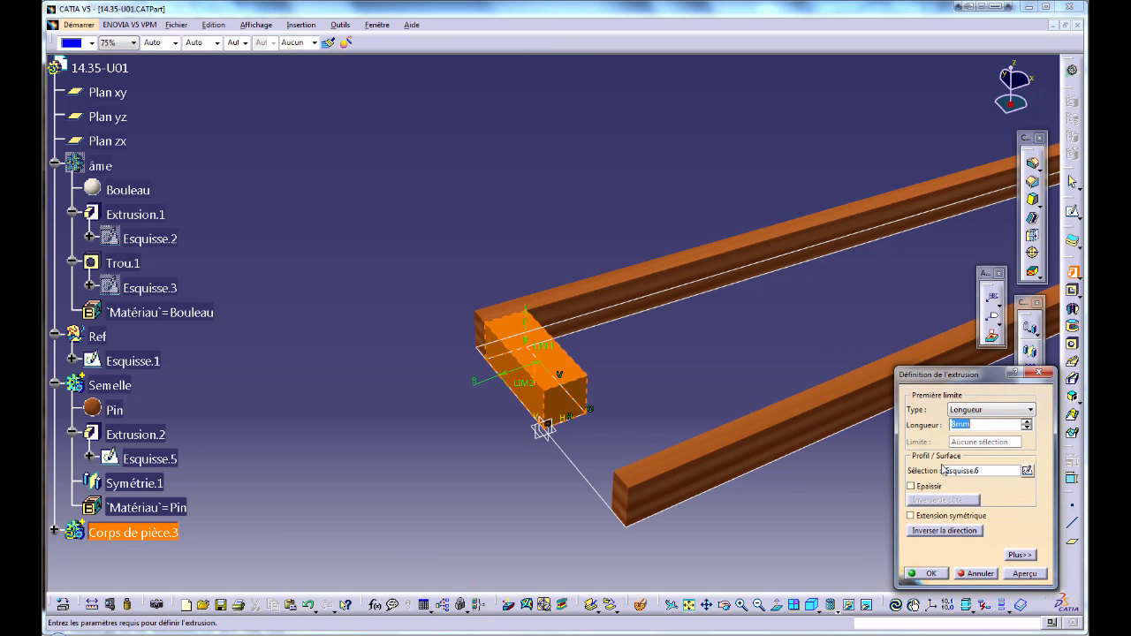
left_click(933, 573)
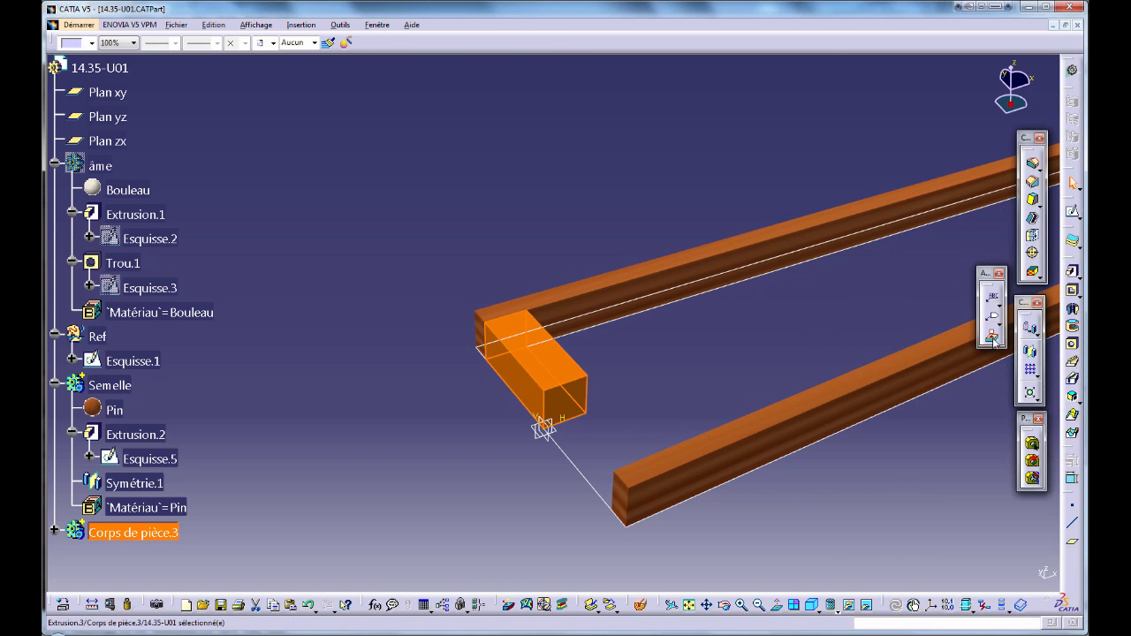
left_click(1030, 352)
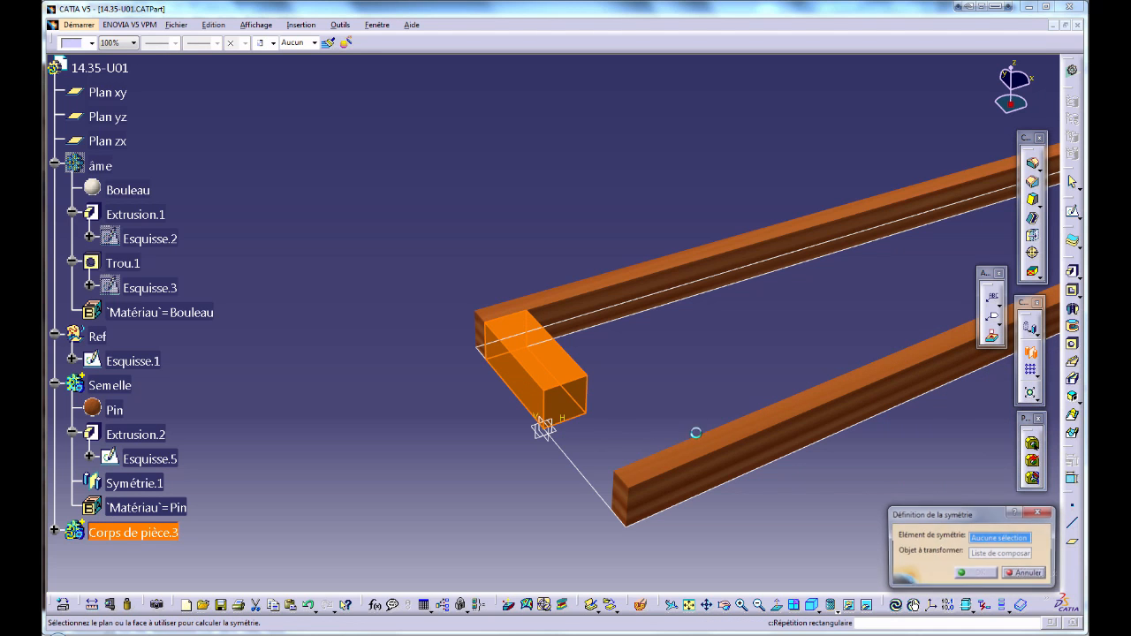
left_click(107, 142)
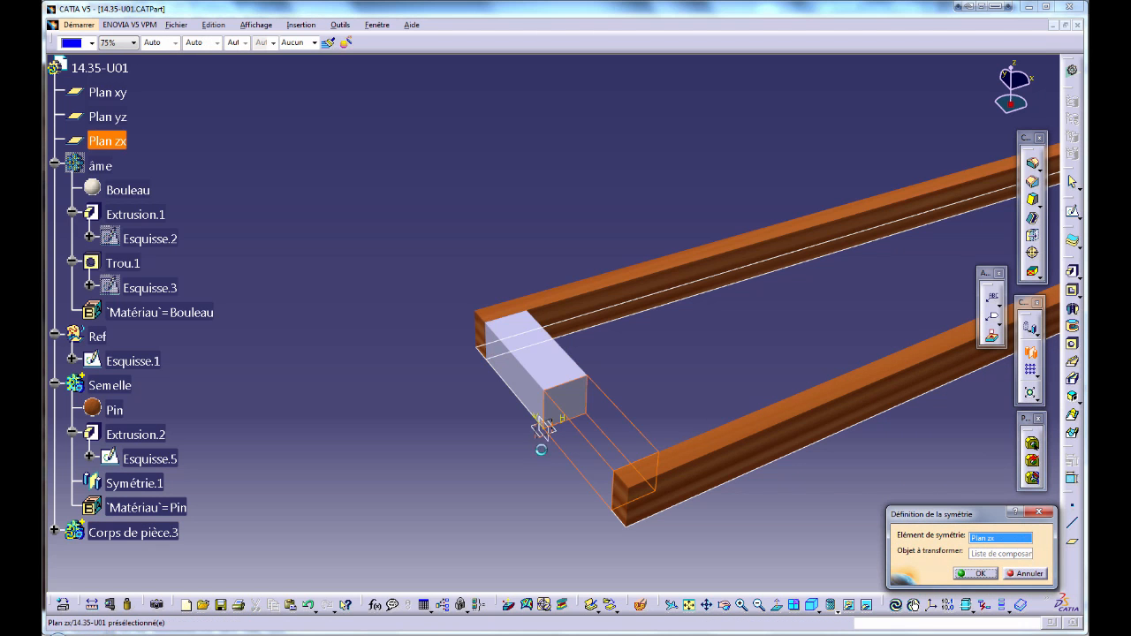
left_click(976, 573)
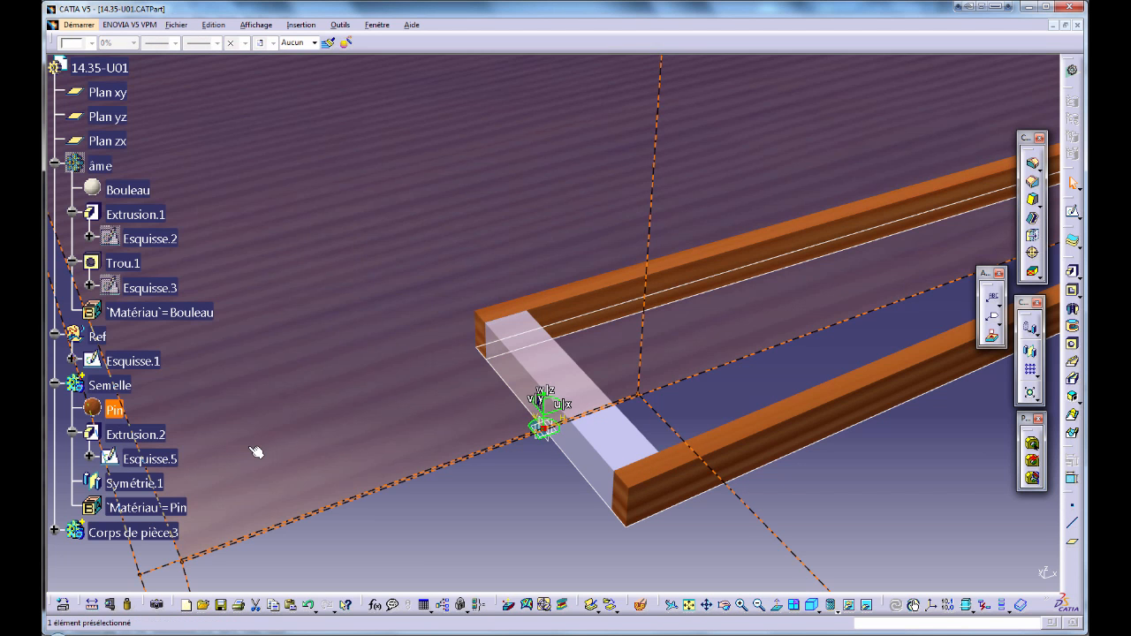
- Copy the Semelle body's Pin material to Corps de pièce.3 and rotate its texture so the grain runs along the end block
left_click(133, 533)
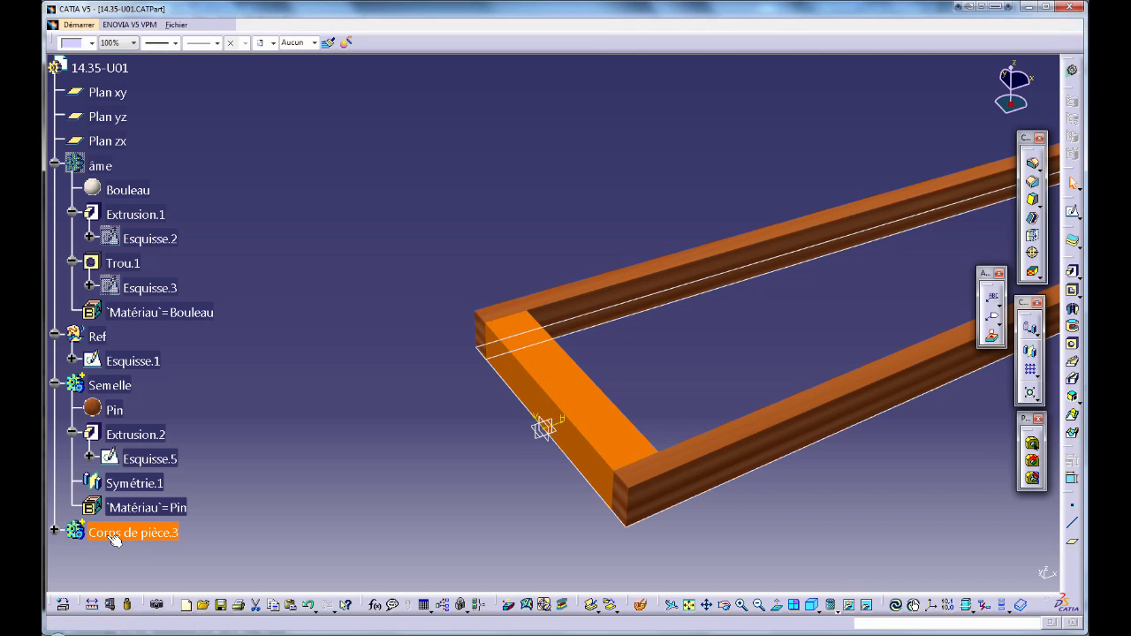
left_click(54, 531)
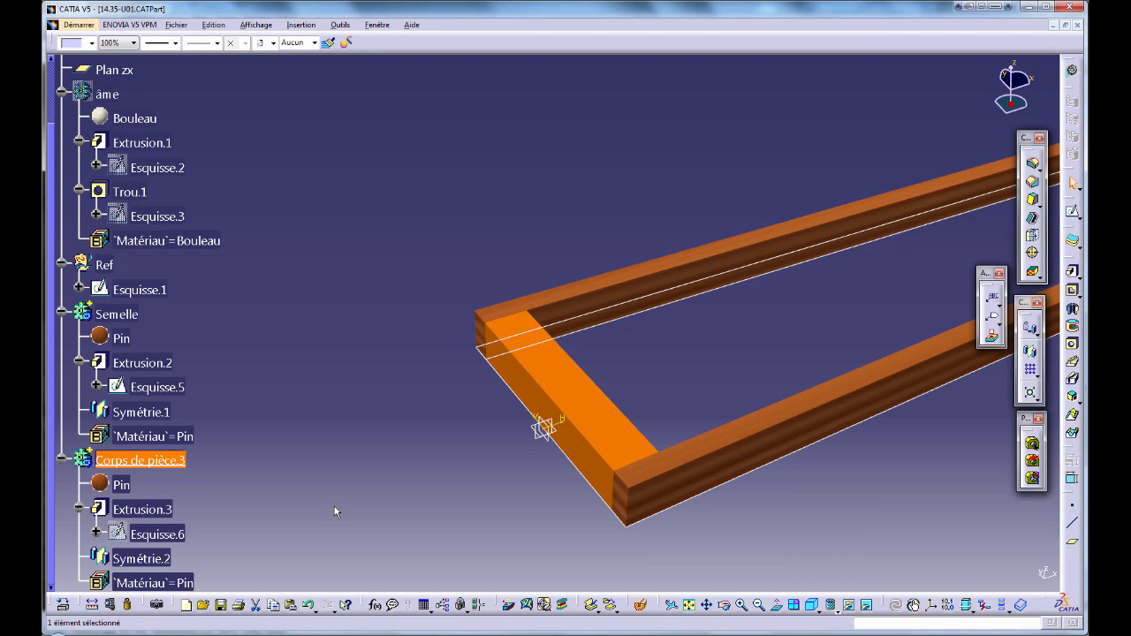
left_click(121, 485)
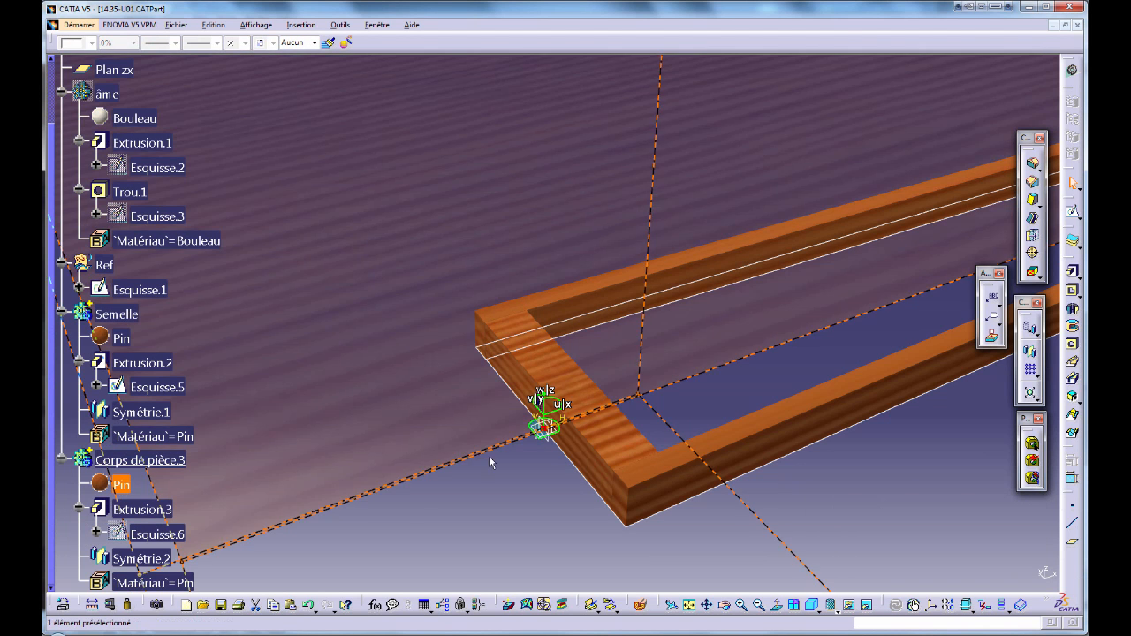
middle_click_drag(496, 465, 501, 457)
left_click_drag(551, 416, 559, 426)
left_click(530, 480)
middle_click_drag(530, 480, 443, 488)
- Save the part and select the Corps de pièce.3 body
key("ctrl+s")
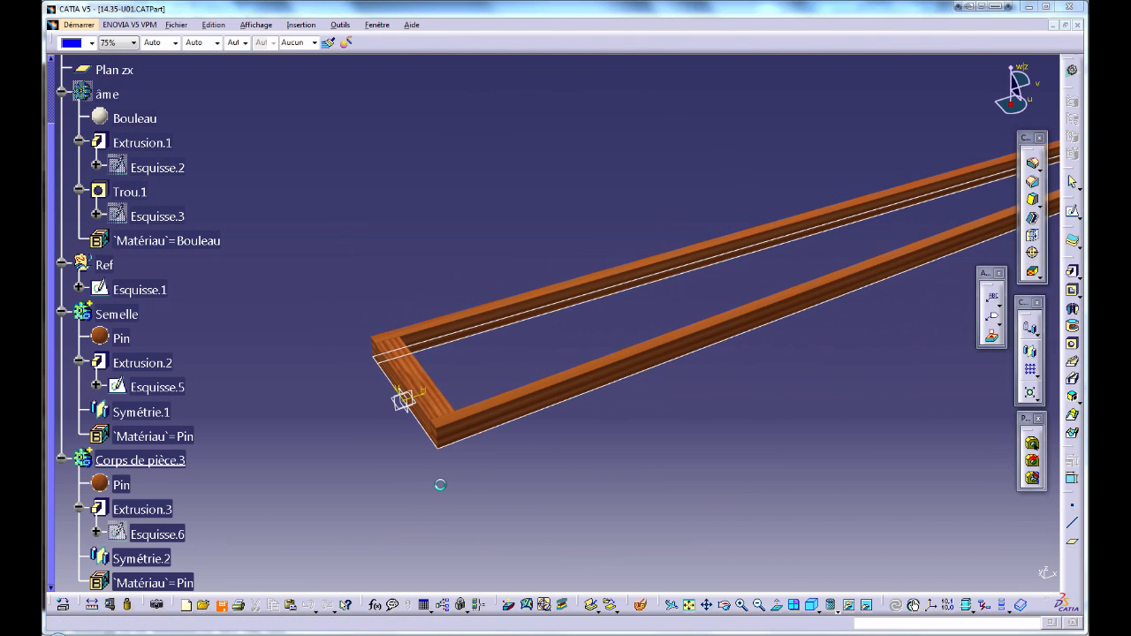
left_click(173, 461)
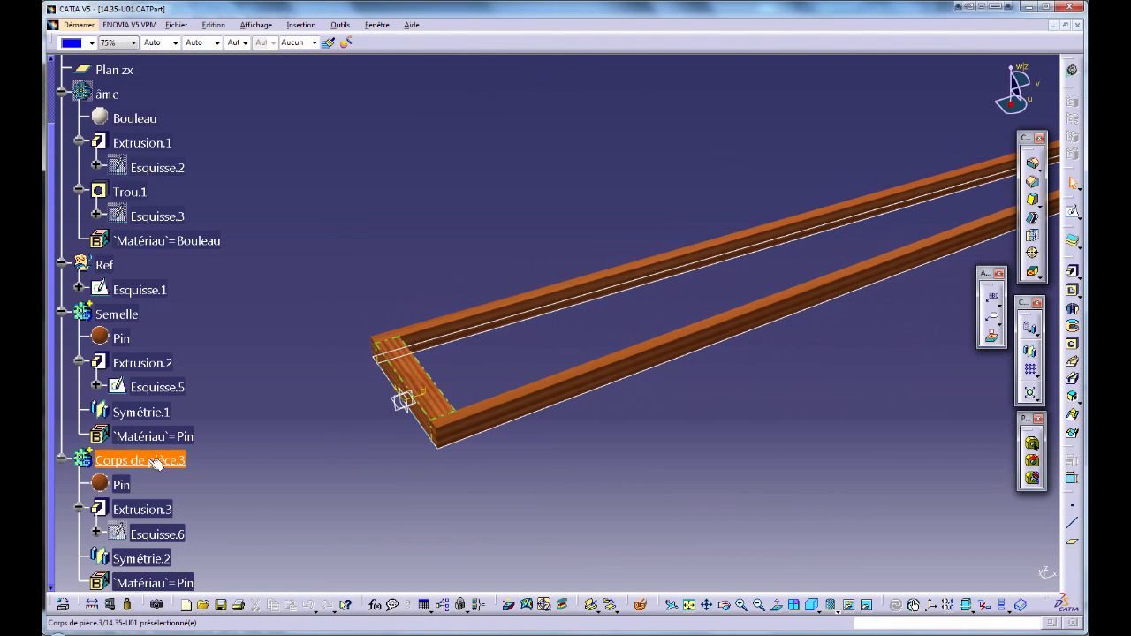
- Rename the body Corps de pièce.3 as 1
key("alt+Return")
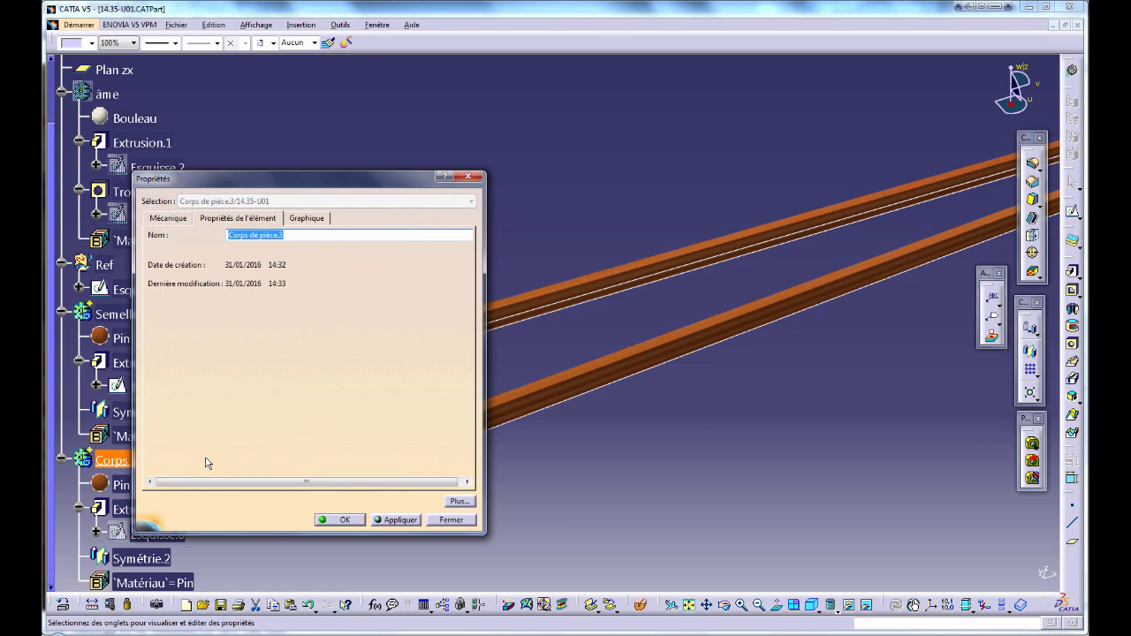
key("Delete")
key("Return")
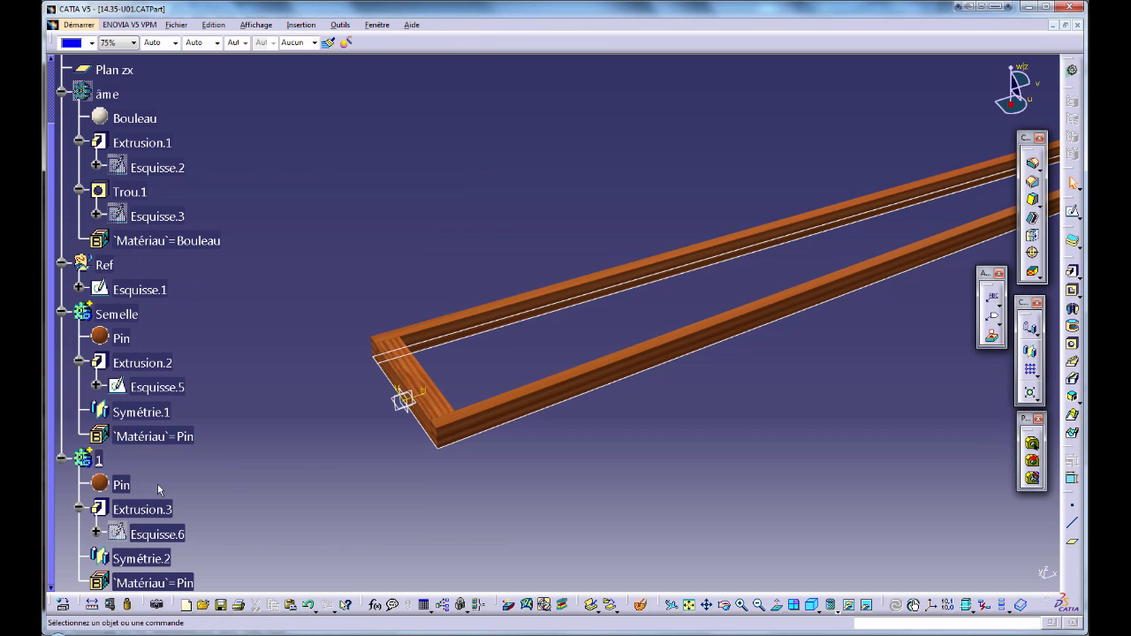
- Copy body 1, paste it into the part 14.35-U01, and rename the copy as 2
left_click(97, 460)
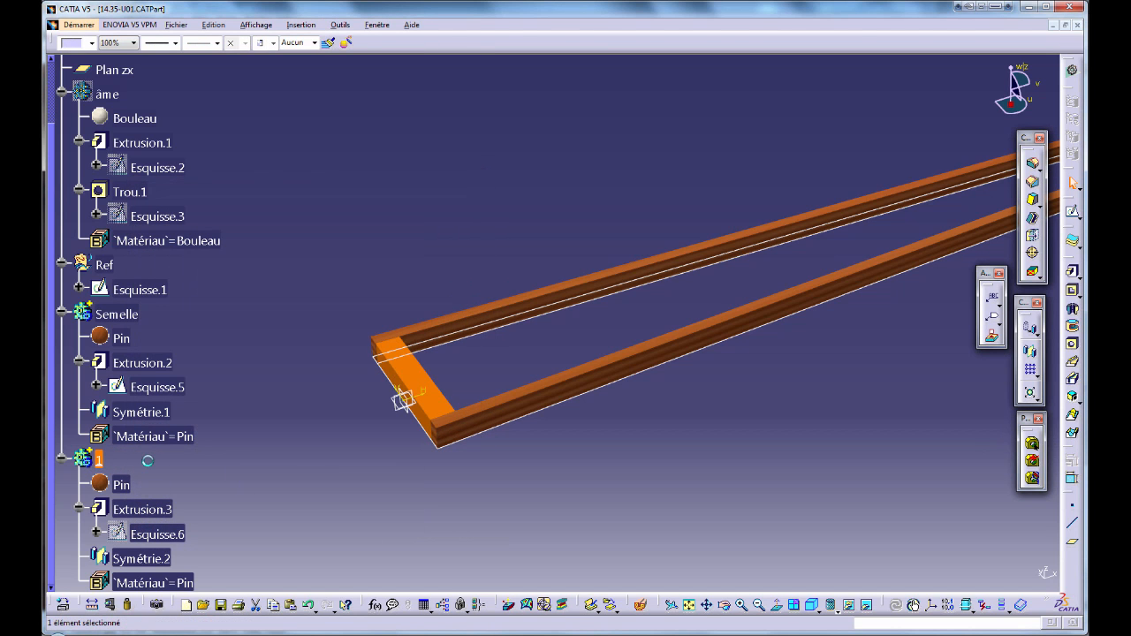
left_click(208, 476)
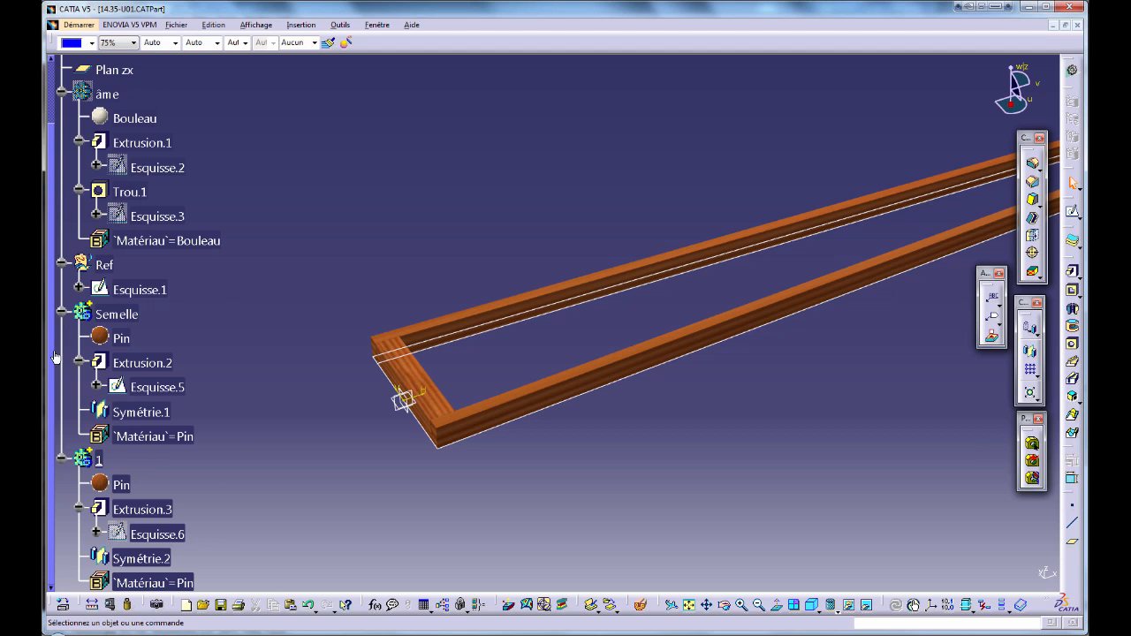
left_click(60, 314)
left_click(60, 264)
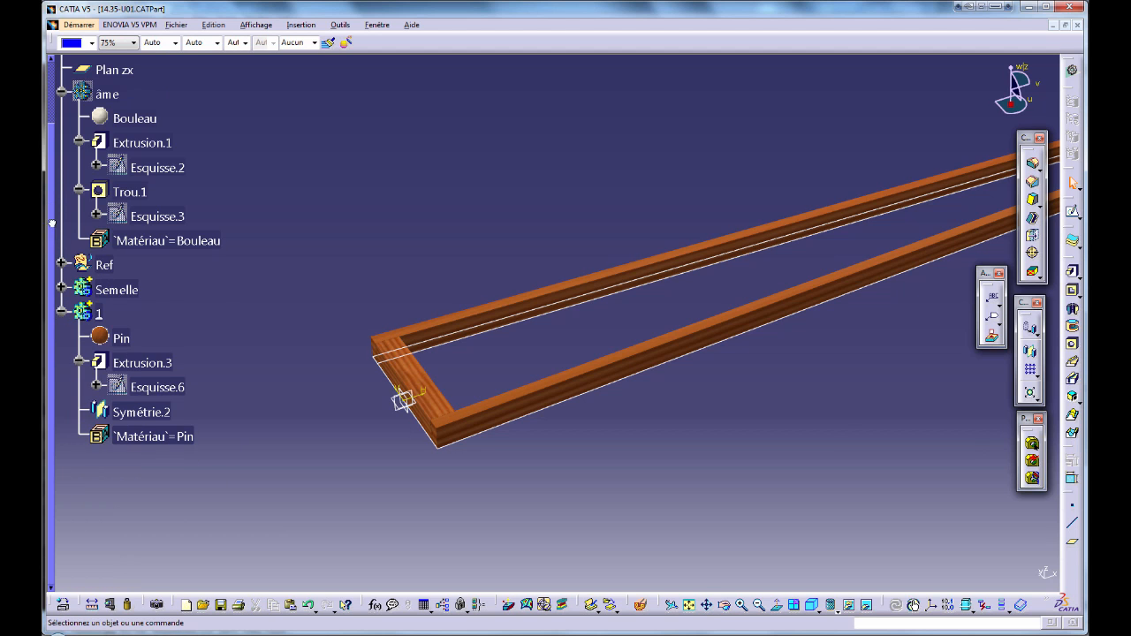
left_click_drag(52, 223, 52, 82)
left_click(55, 166)
left_click(99, 70)
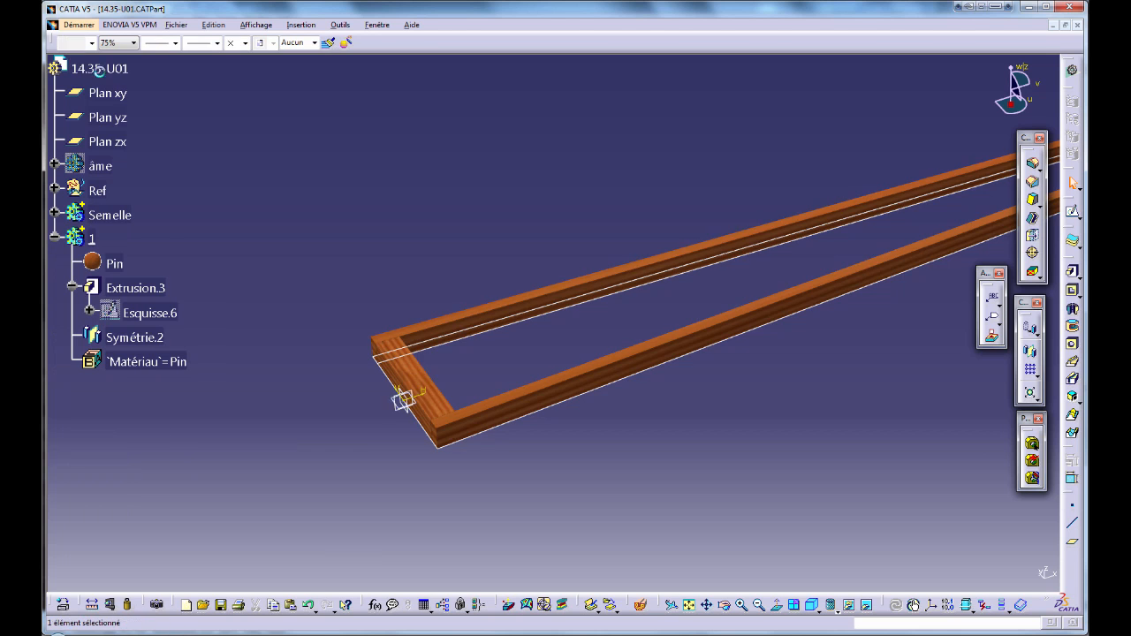
key("ctrl+v")
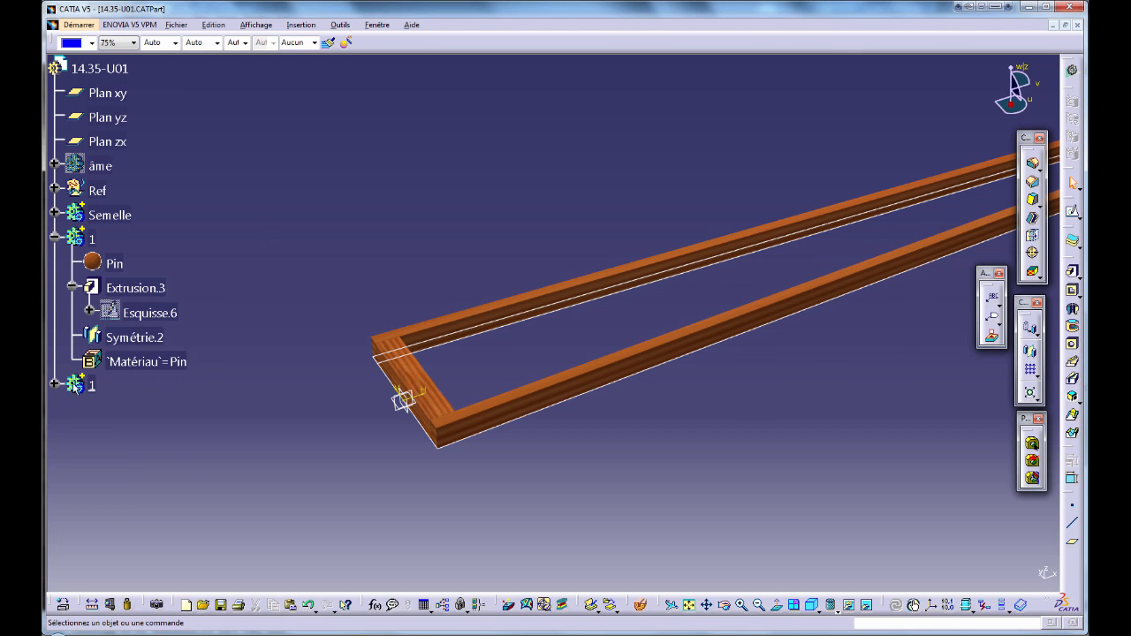
key("alt+Return")
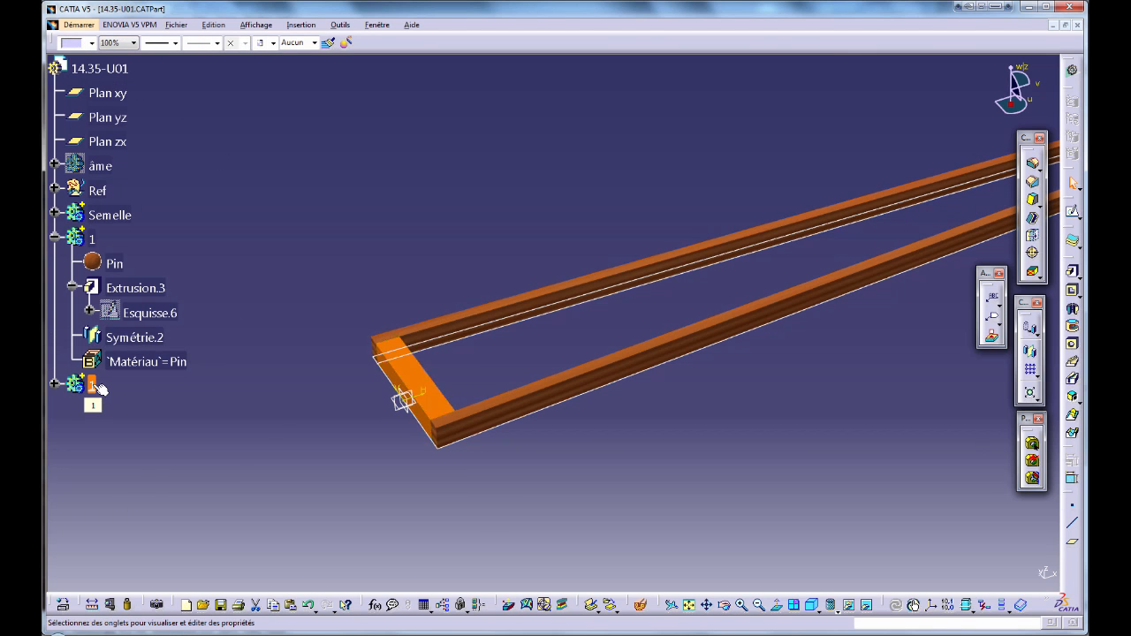
key("Return")
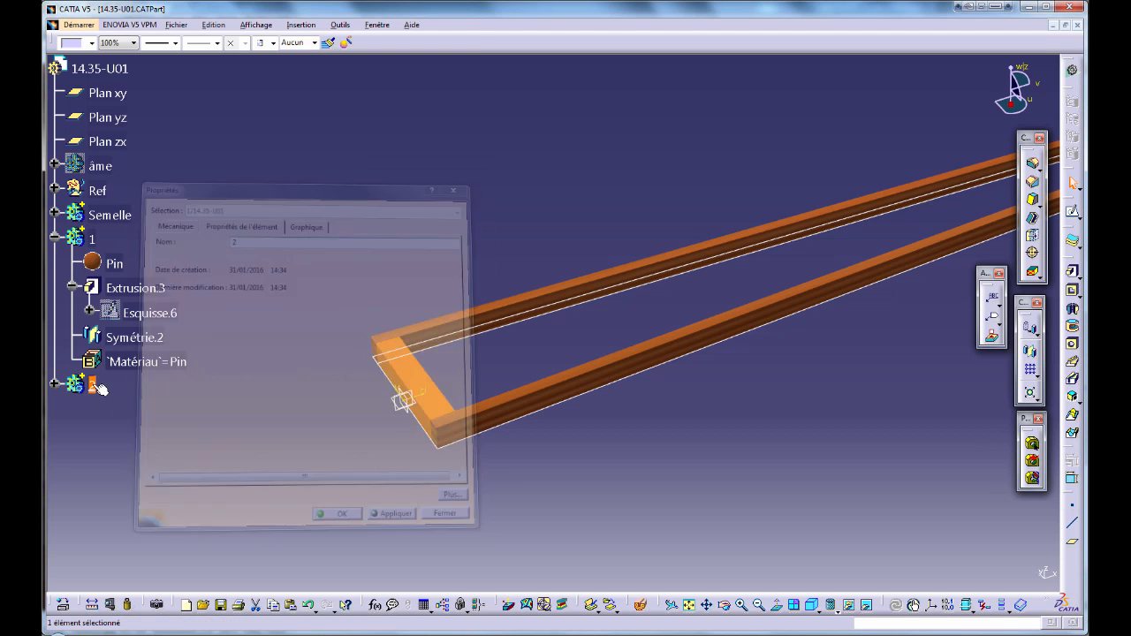
- Edit the sketch of body 2, deleting the projected end edge and the 8 mm width dimension
left_click(55, 386)
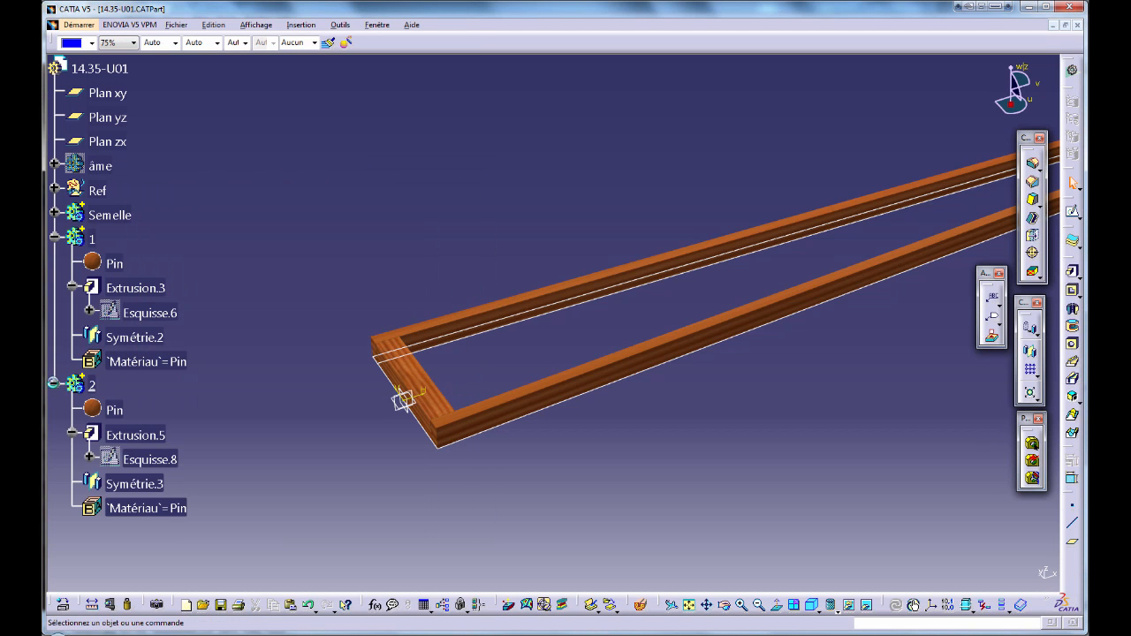
double_click(144, 461)
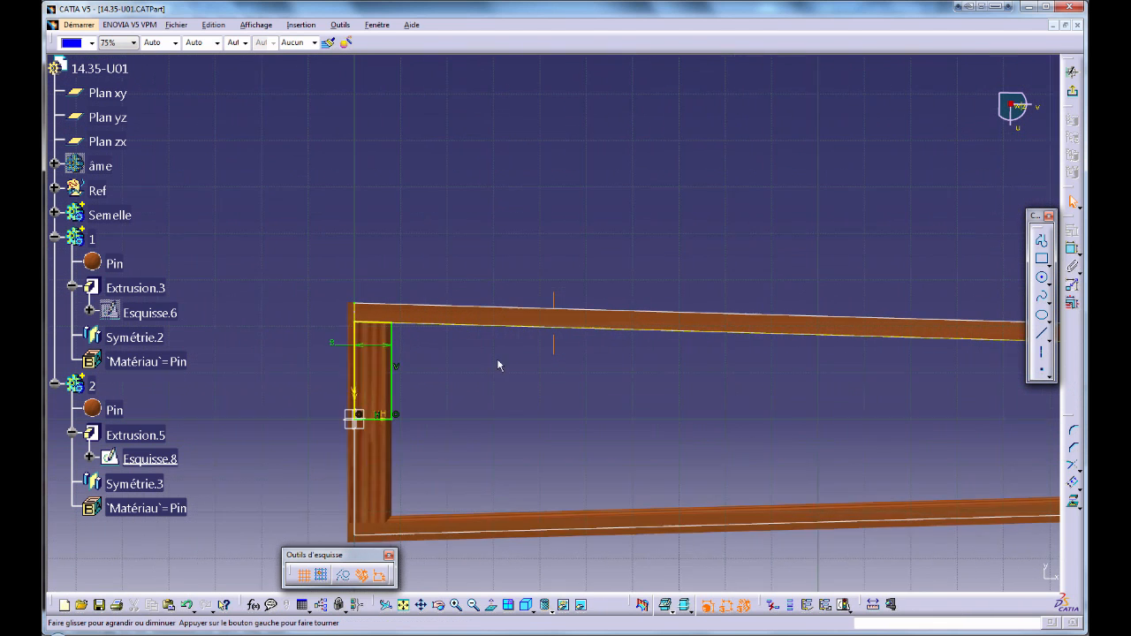
left_click(357, 362)
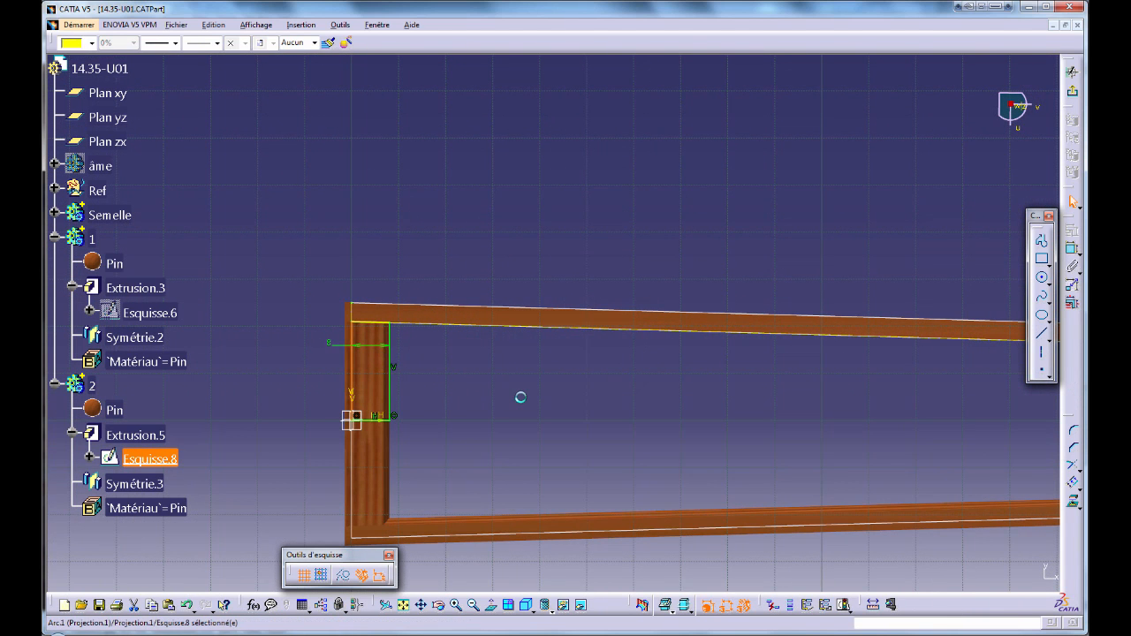
key("Delete")
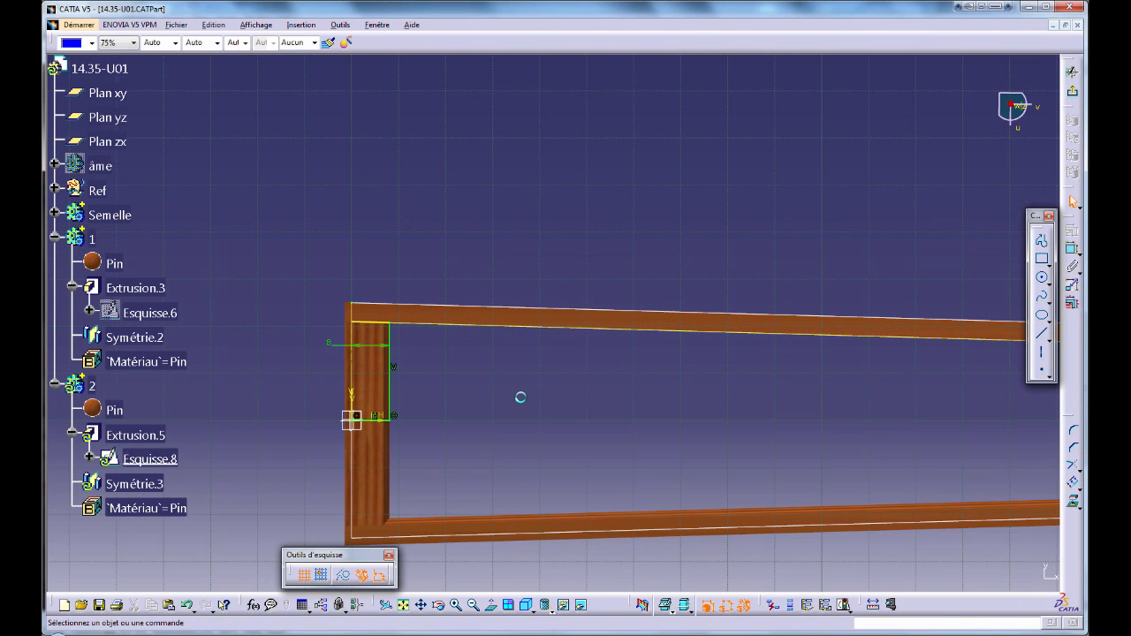
left_click(331, 345)
key("Delete")
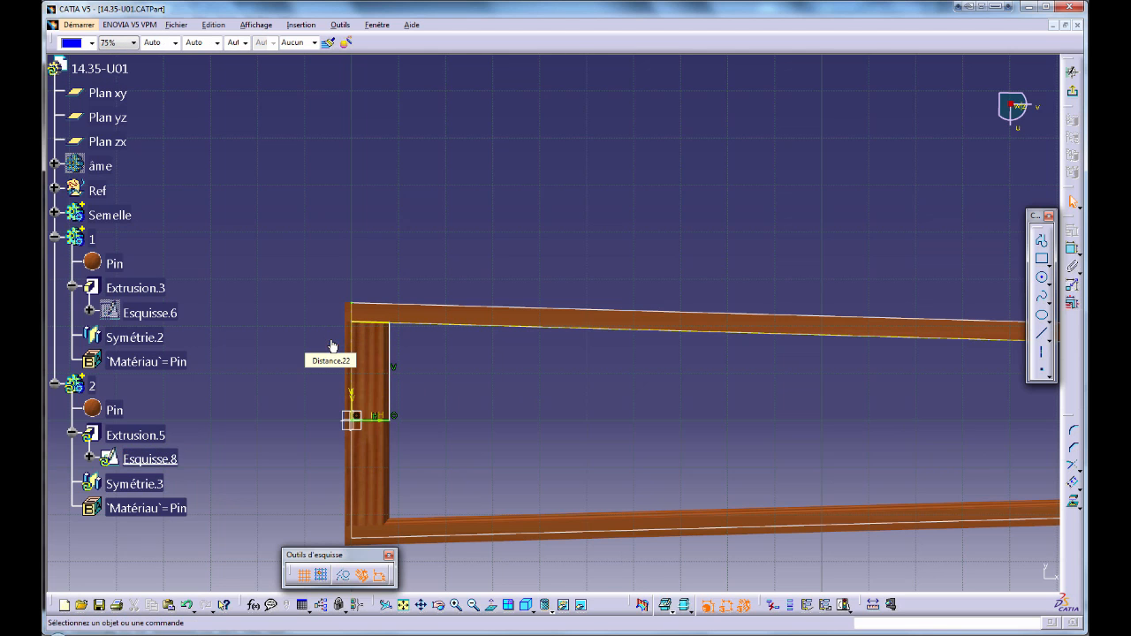
- Move the profile's vertical edge farther along the rib and draw a parallel line about 16.6 mm long beside it, from flange edge to centerline
mouse_move(394, 371)
left_mouse_down()
mouse_move(752, 414)
mouse_move(970, 419)
left_mouse_up()
mouse_move(725, 403)
middle_mouse_down()
mouse_move(536, 392)
mouse_move(543, 446)
middle_mouse_up()
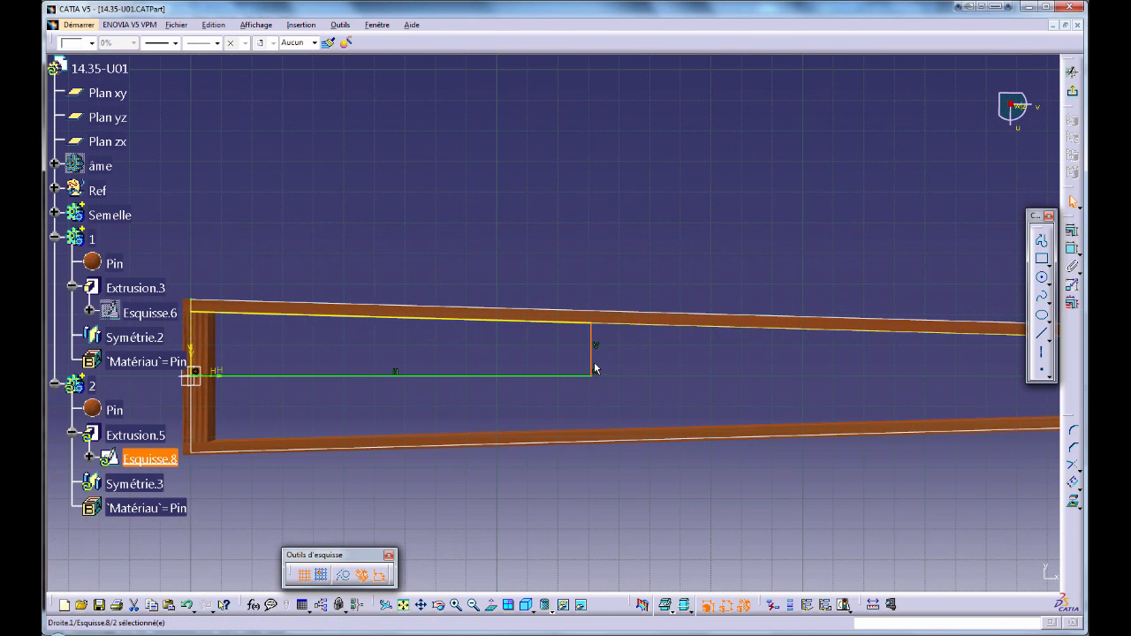
left_click_drag(597, 365, 690, 365)
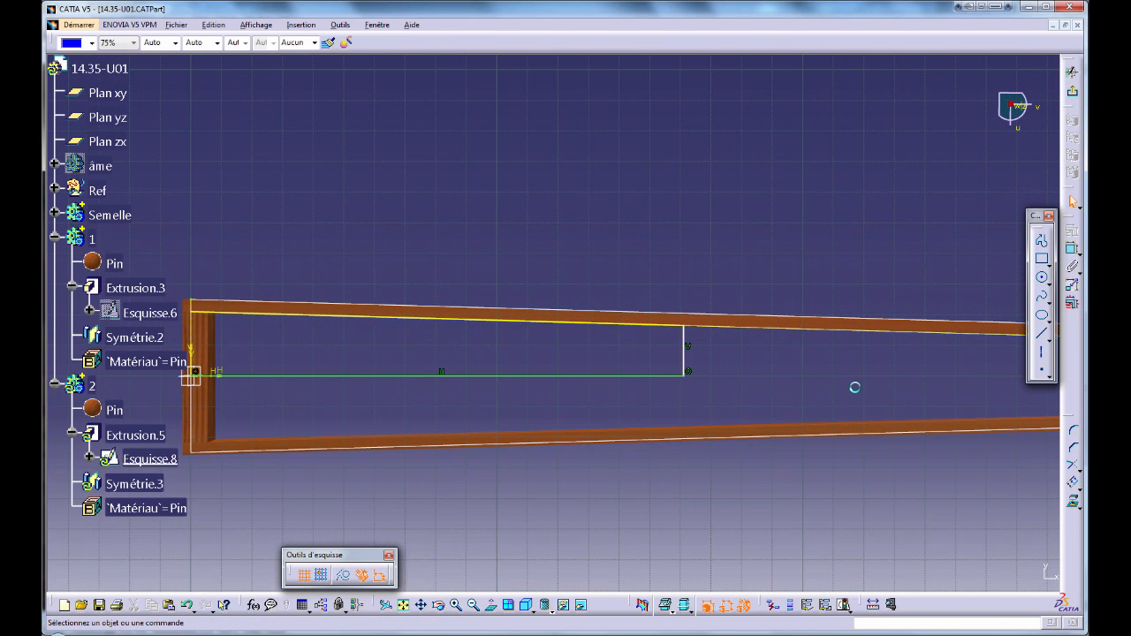
left_click(1044, 336)
left_click(670, 326)
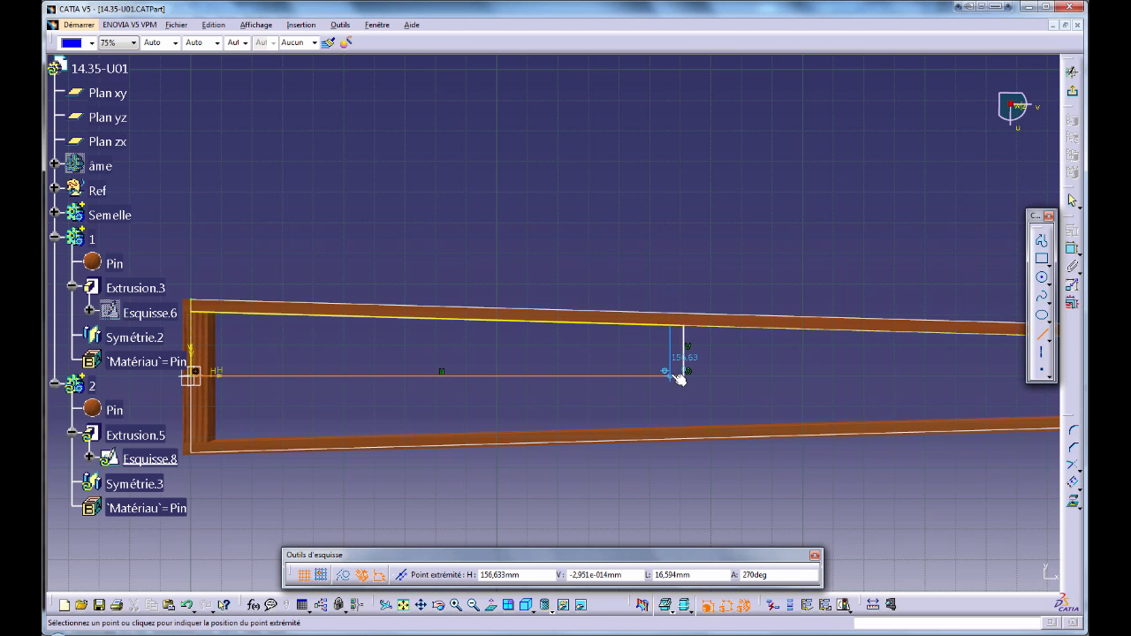
left_click(677, 376)
- Dimension the spacing between the two vertical lines and set it to 4 mm
left_click(1072, 250)
mouse_move(750, 403)
middle_mouse_down()
mouse_move(658, 413)
mouse_move(655, 389)
middle_mouse_up()
left_click(652, 416)
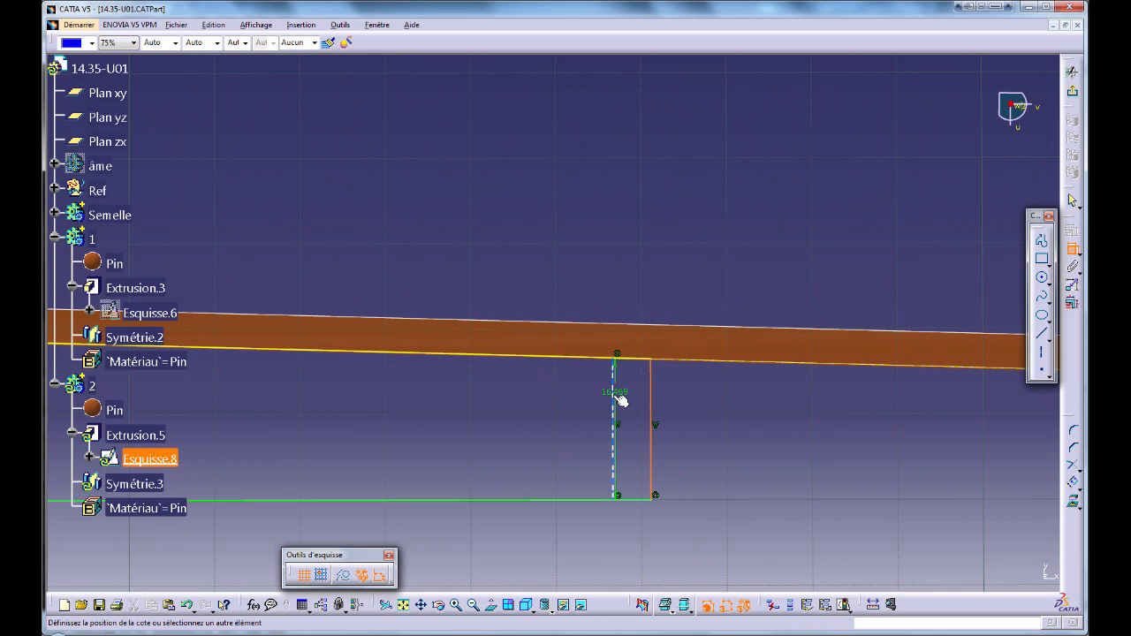
left_click(618, 389)
left_click(637, 280)
double_click(639, 281)
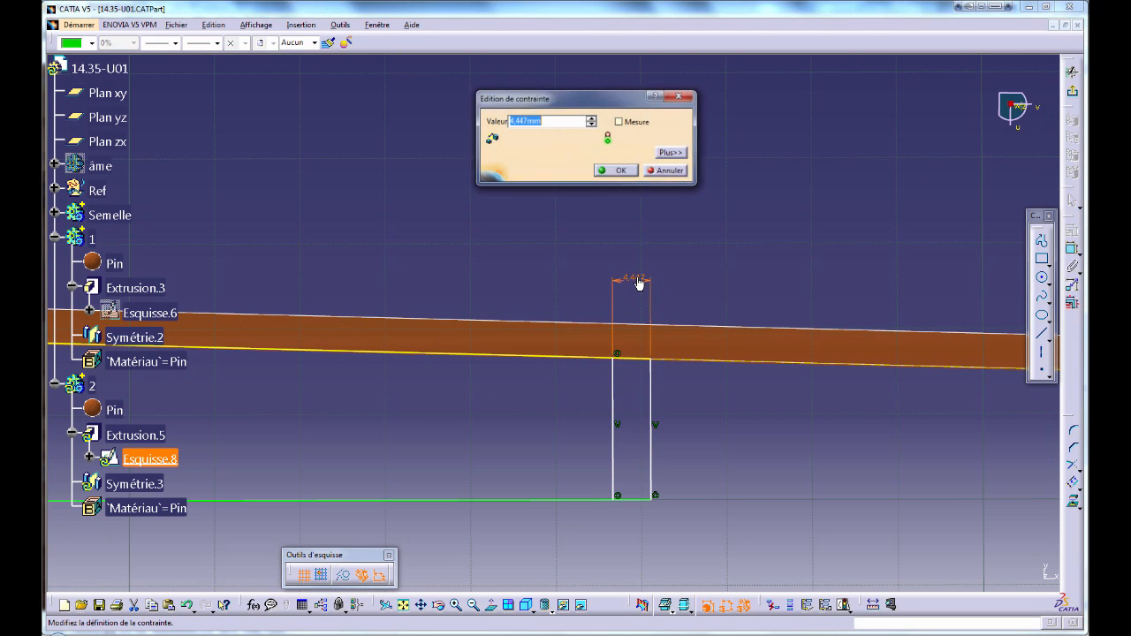
type("4")
key("Return")
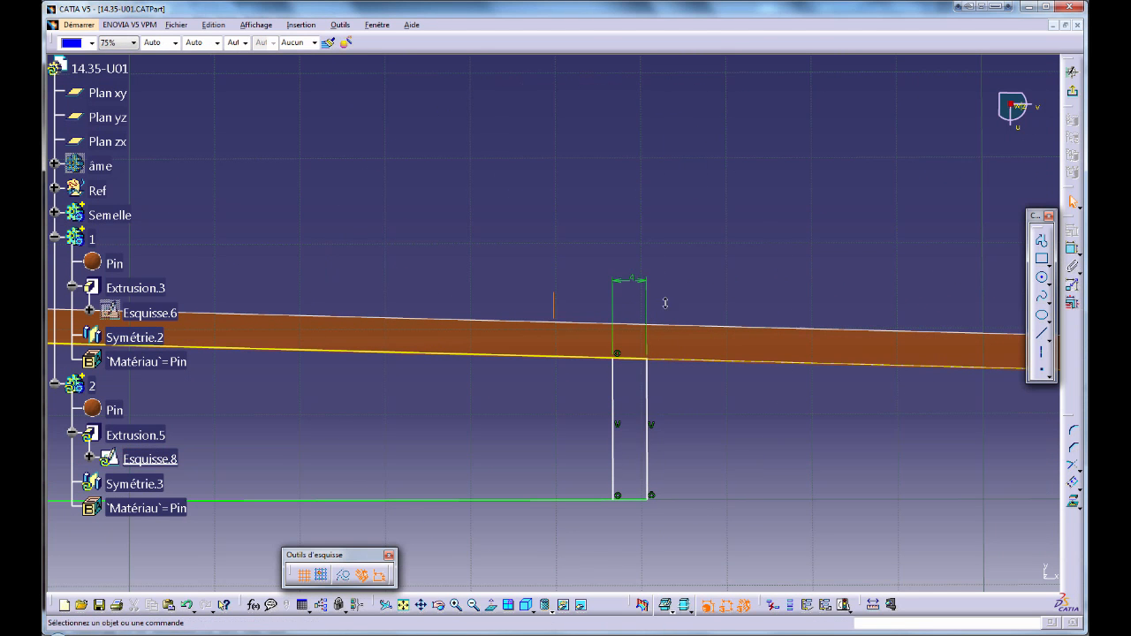
- Trim the sloped flange line and the horizontal centerline to the new vertical line, closing the narrow profile
left_click(1073, 466)
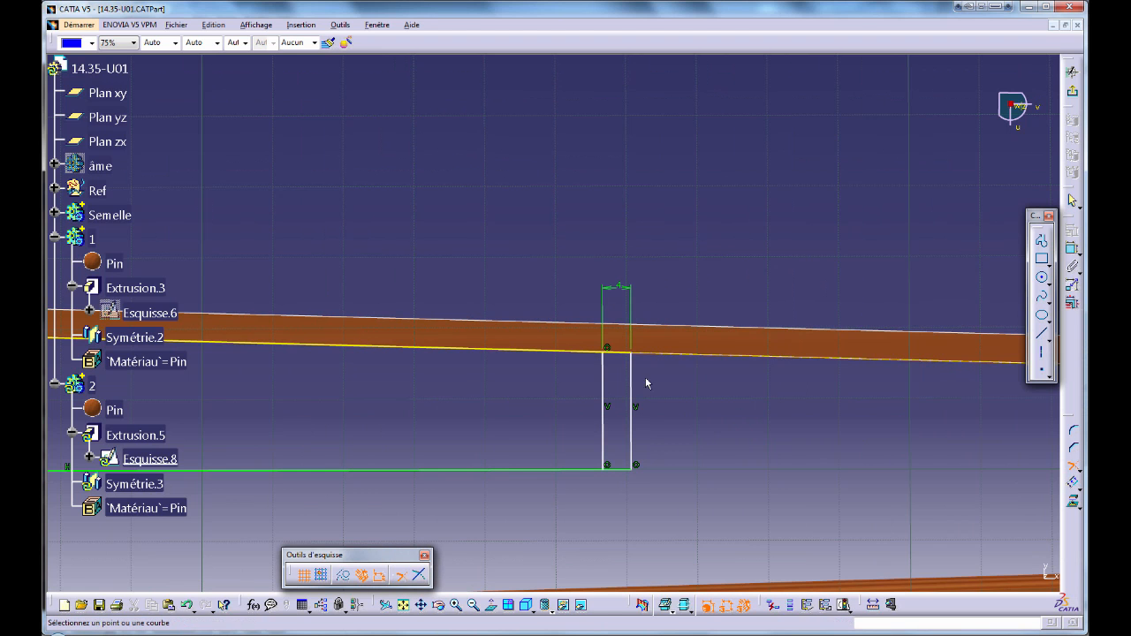
left_click(617, 354)
left_click(604, 364)
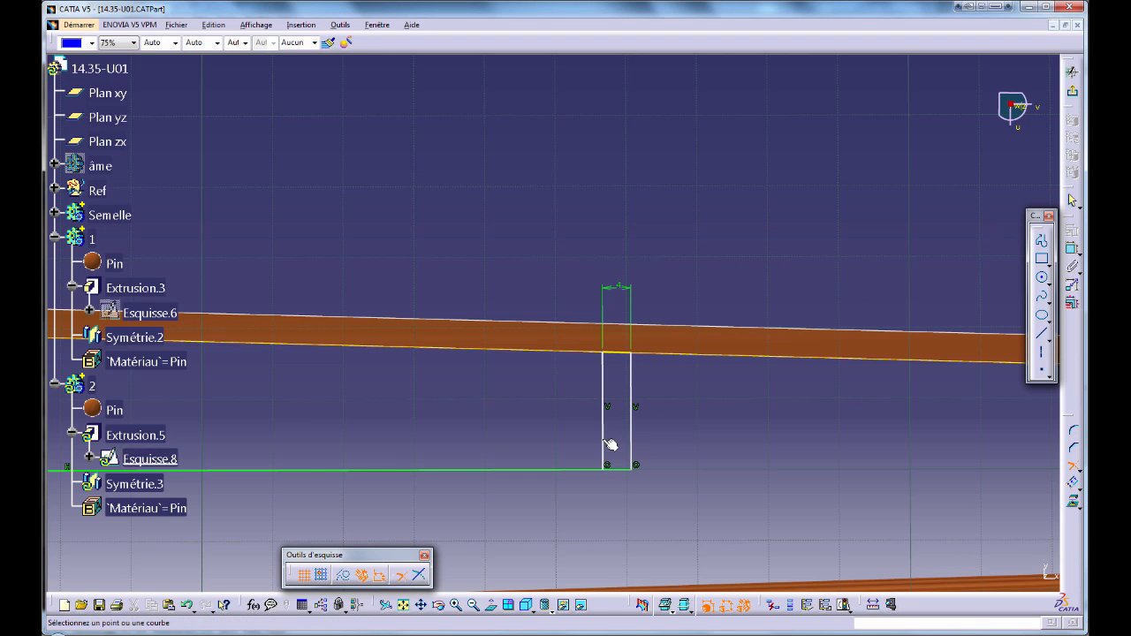
left_click(604, 447)
left_click(617, 469)
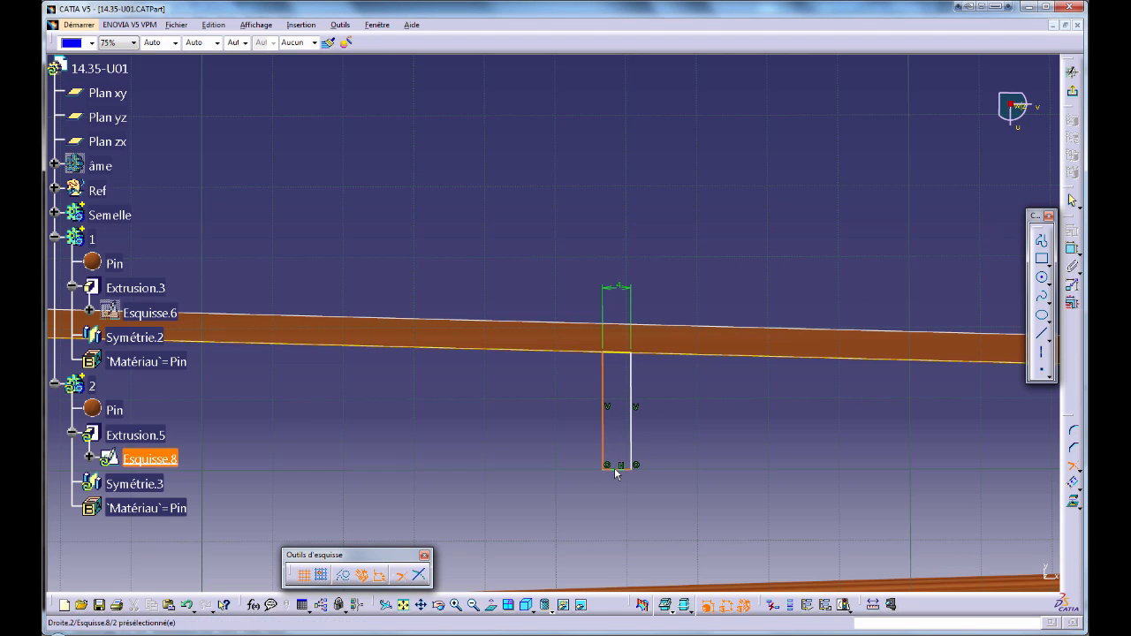
- Dimension the distance from the frame's end line to the profile's nearer vertical edge and set it to 240 mm, following the plan
left_click(1072, 251)
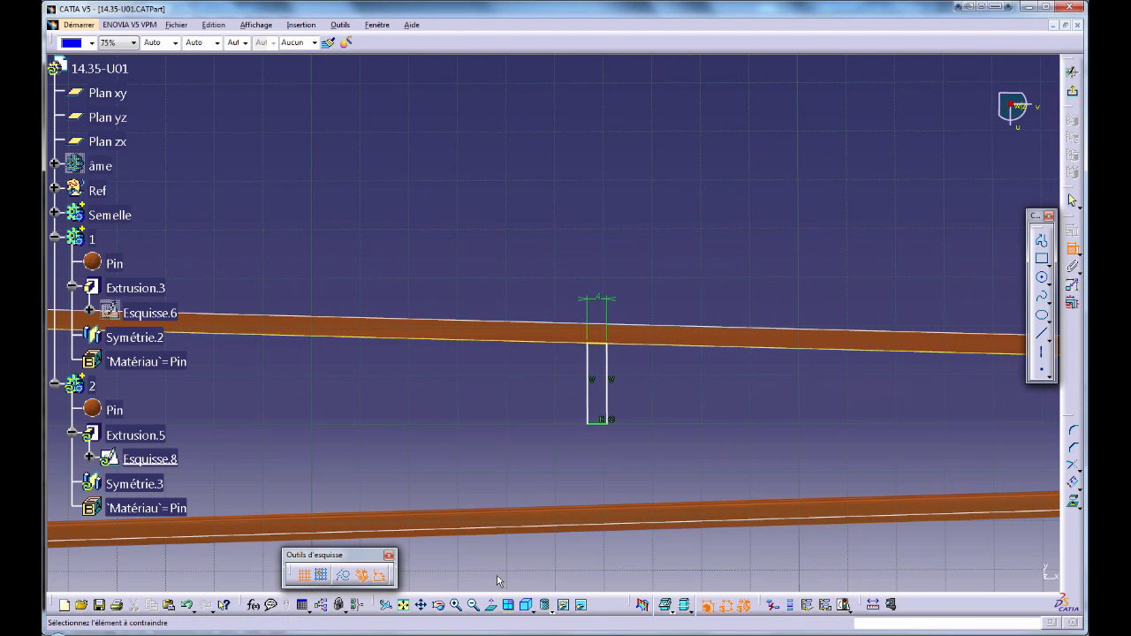
left_click(525, 634)
left_click(459, 590)
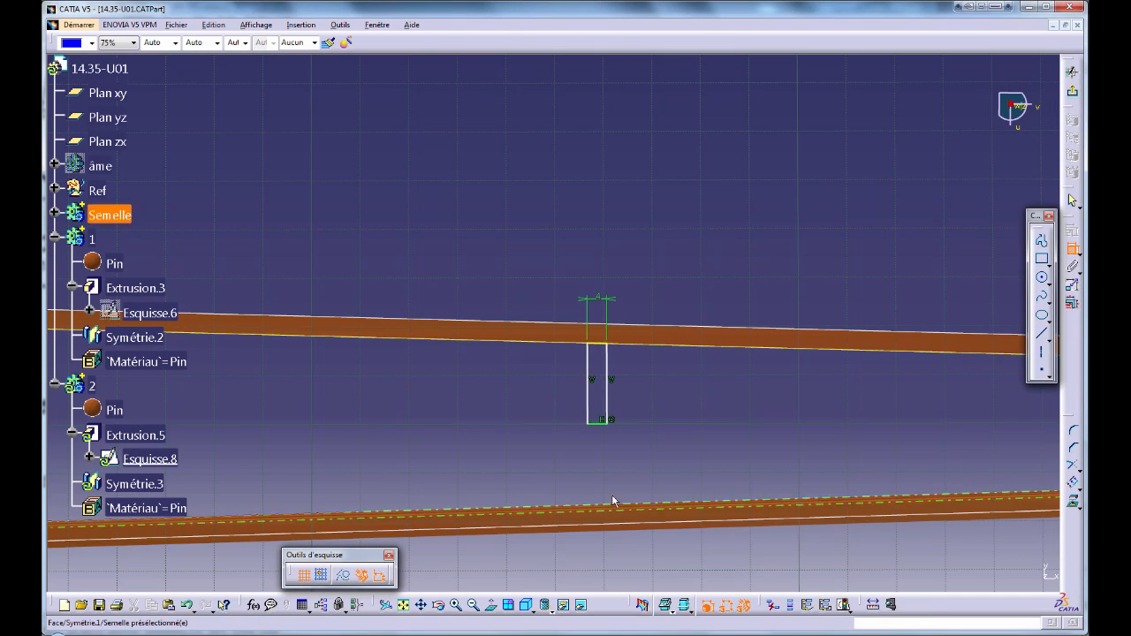
middle_click_drag(387, 404, 489, 406)
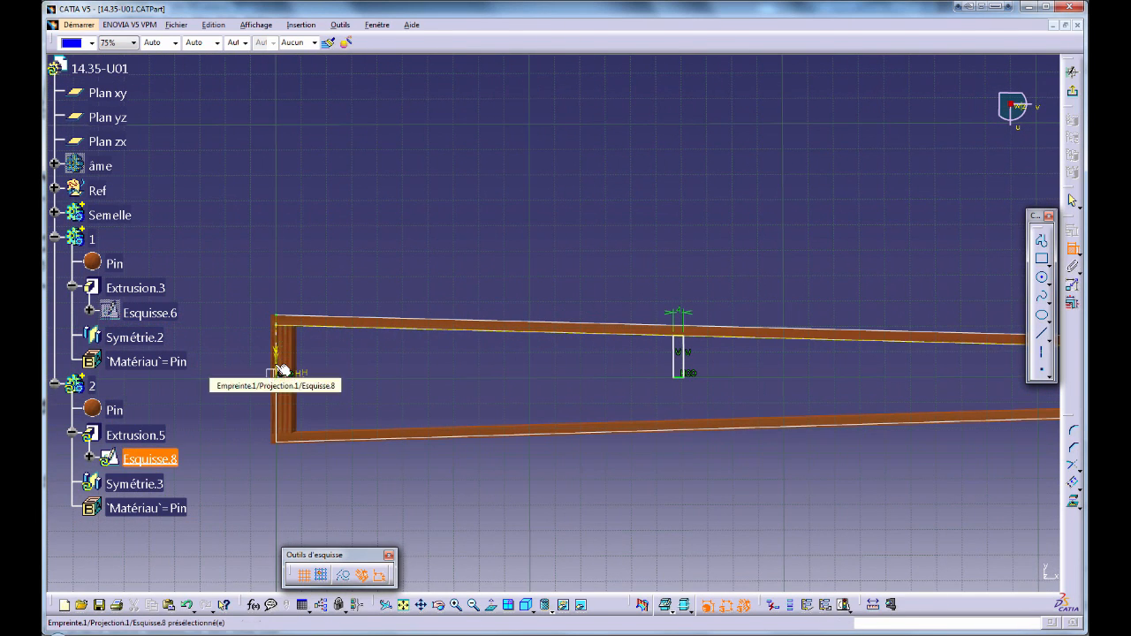
left_click(279, 370)
left_click(684, 370)
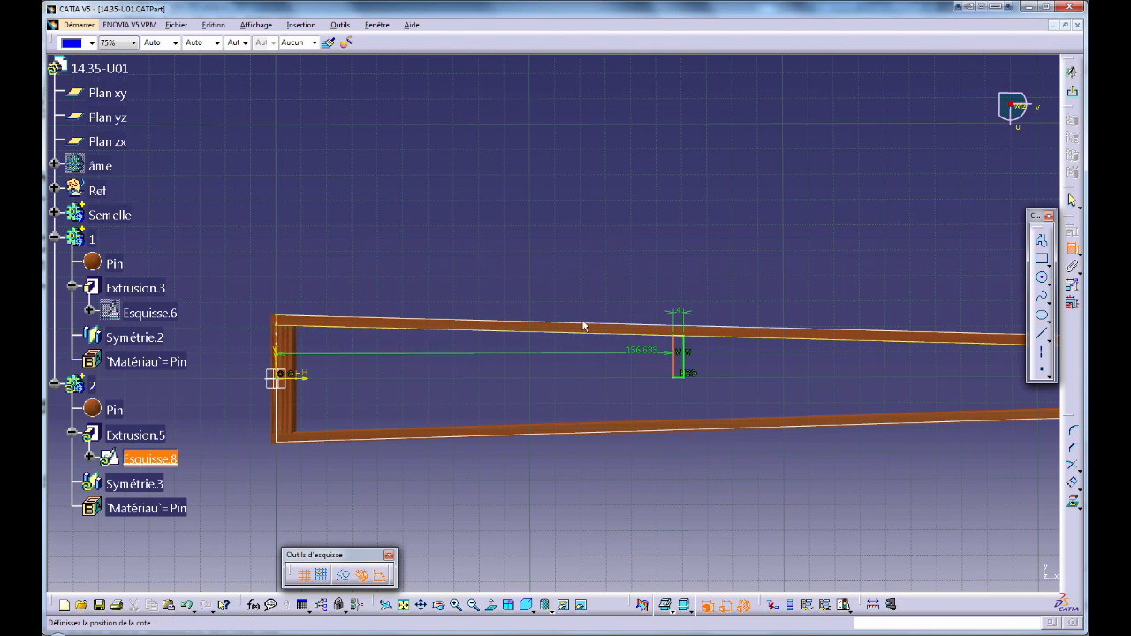
left_click(510, 254)
double_click(504, 253)
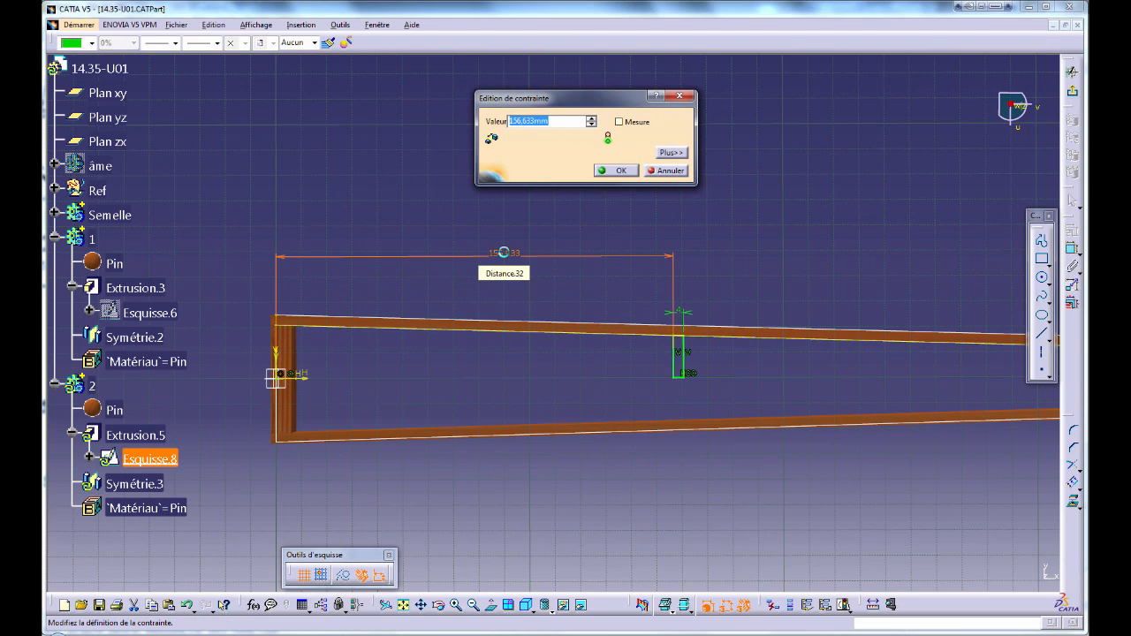
type("240")
key("Return")
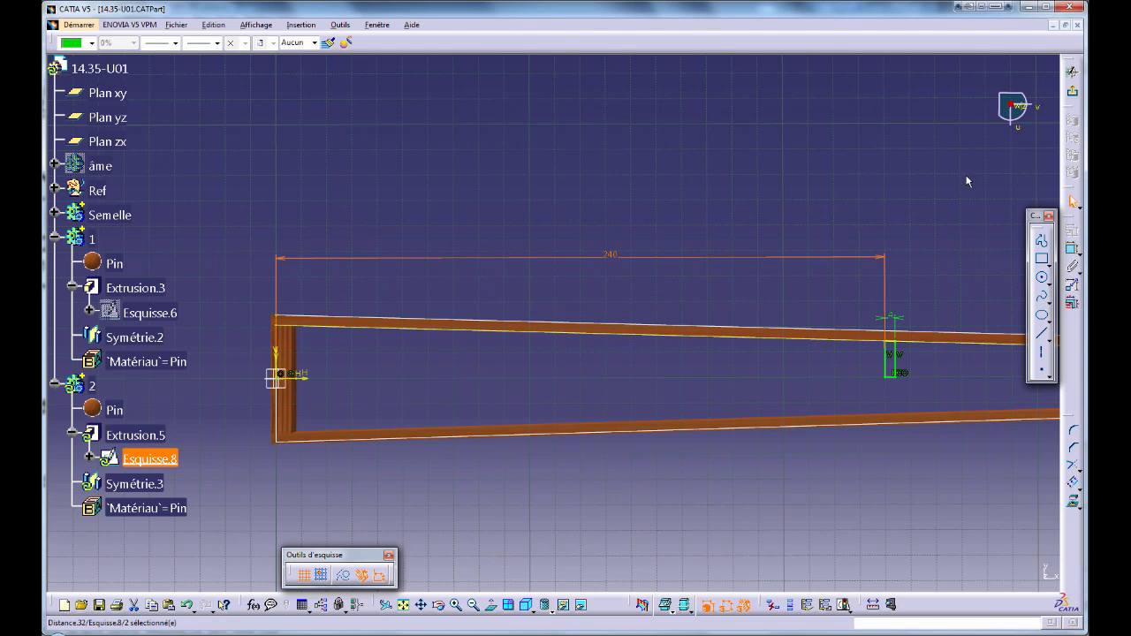
- Exit the sketch of body 2 to update the crosspiece and save the part
left_click(1072, 91)
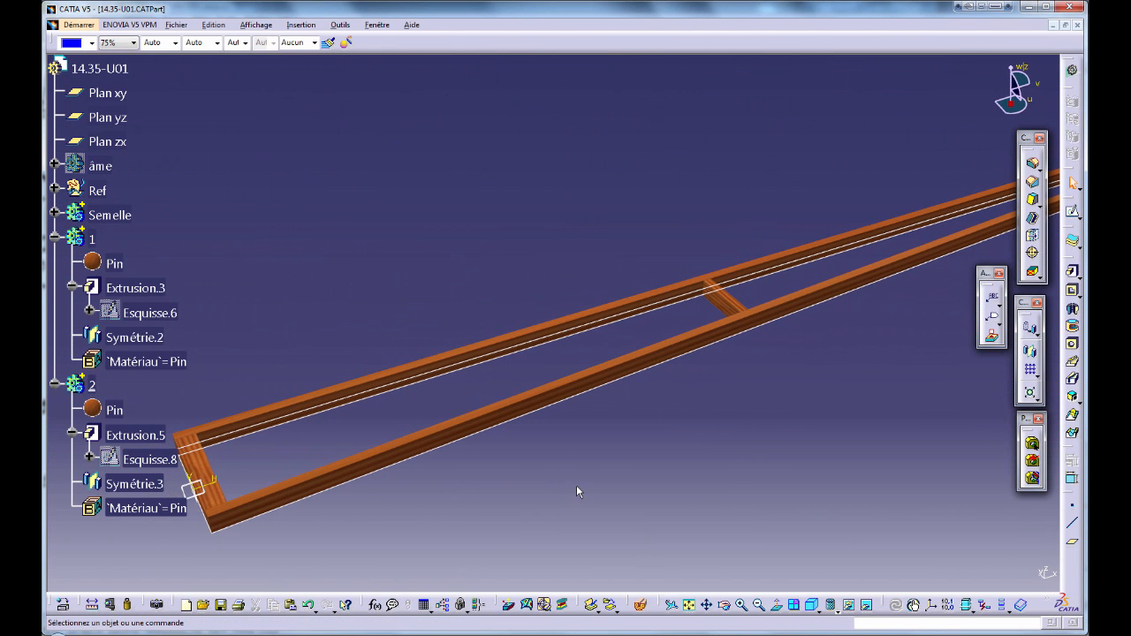
key("ctrl+s")
mouse_move(579, 473)
middle_mouse_down("ctrl")
mouse_move(589, 472)
mouse_move(564, 484)
middle_mouse_up("ctrl")
middle_click_drag(564, 485, 514, 492)
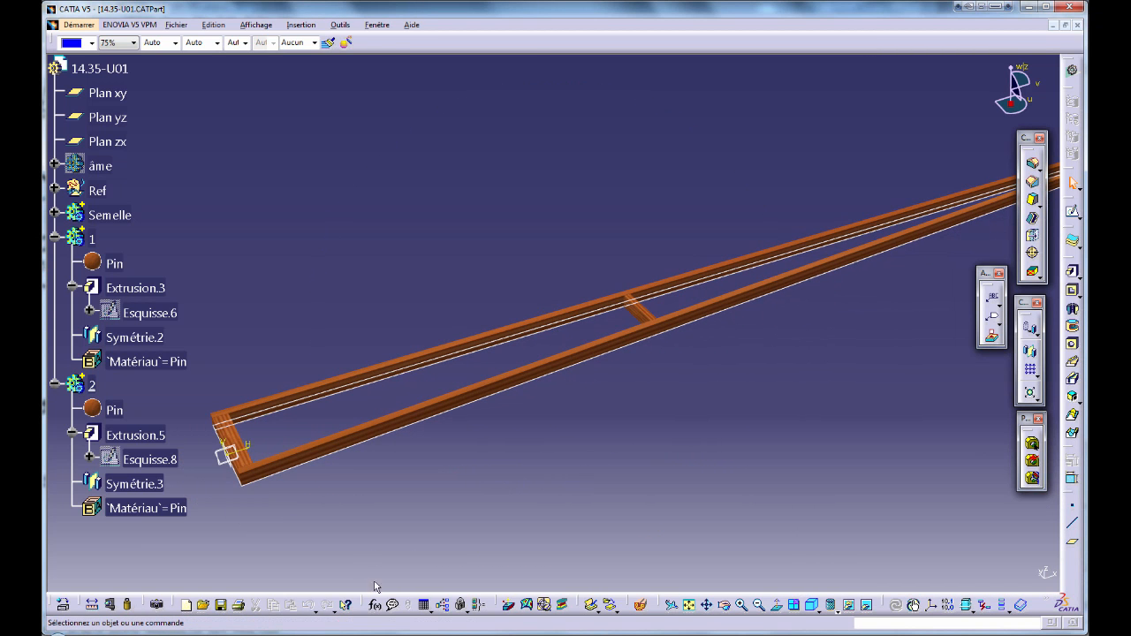
- Check the Rippe Teil 68 drawing in XnView, return to CATIA, and paste a copy of body 2 into the part 14.35-U01
left_click(555, 635)
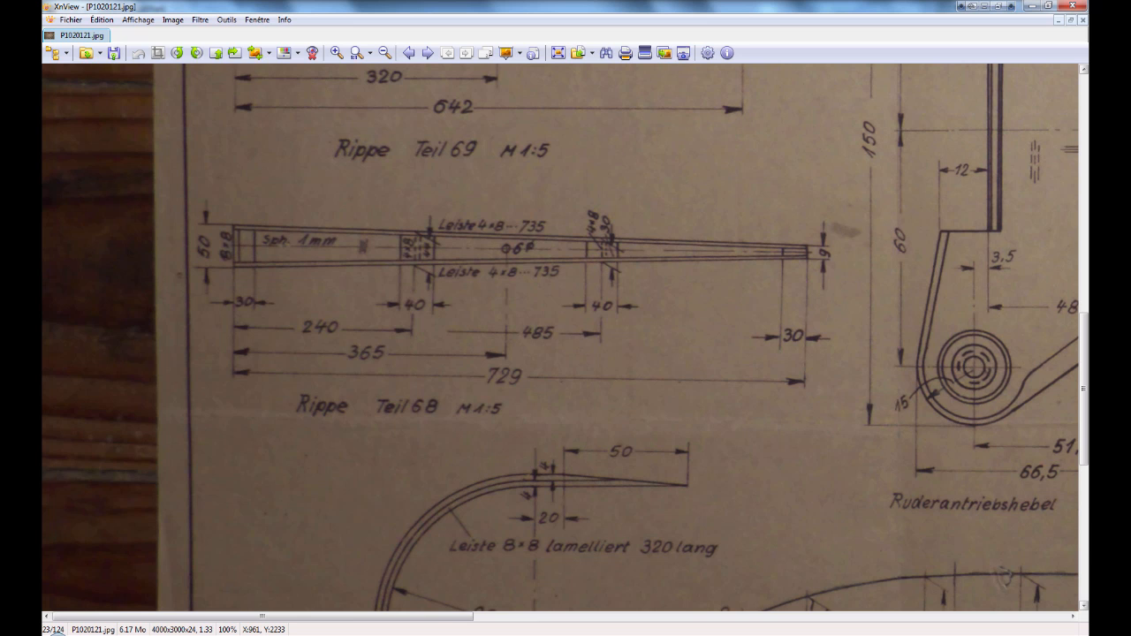
left_click(555, 635)
middle_click_drag(562, 492, 548, 505, "ctrl")
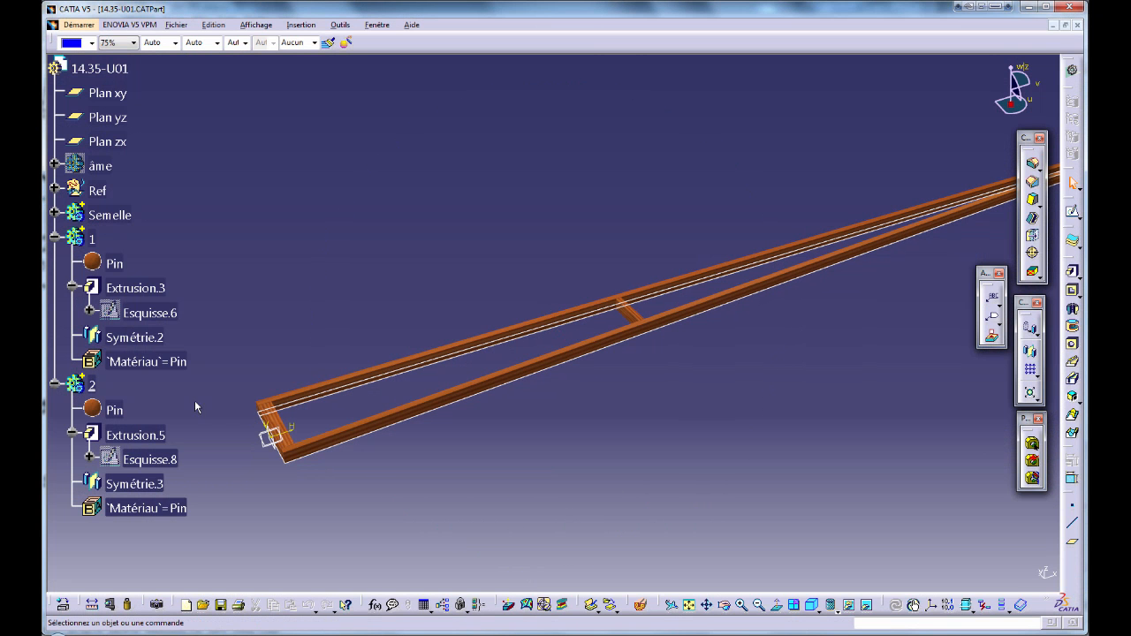
left_click(90, 386)
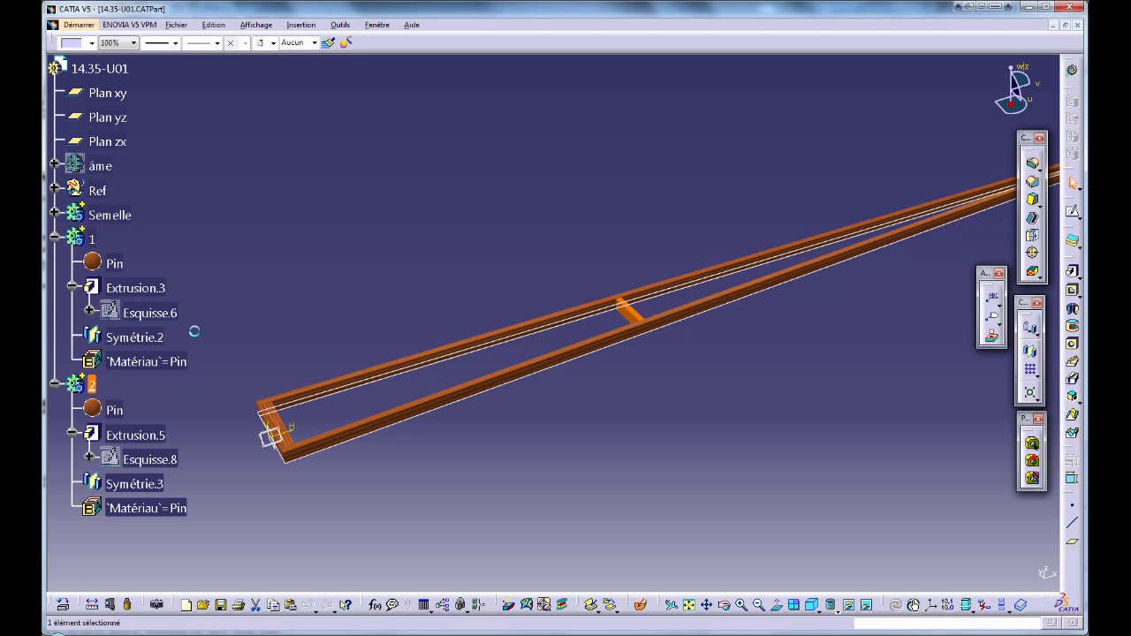
left_click(99, 68)
key("ctrl+v")
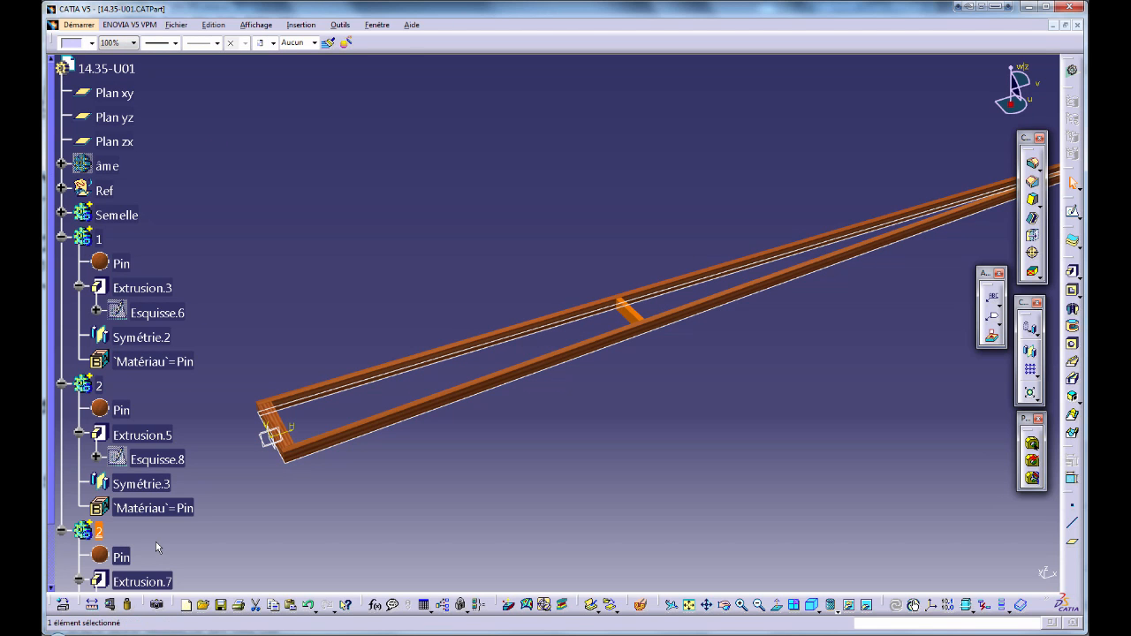
- Rename the newly pasted copy of body 2 as 3
key("alt+Return")
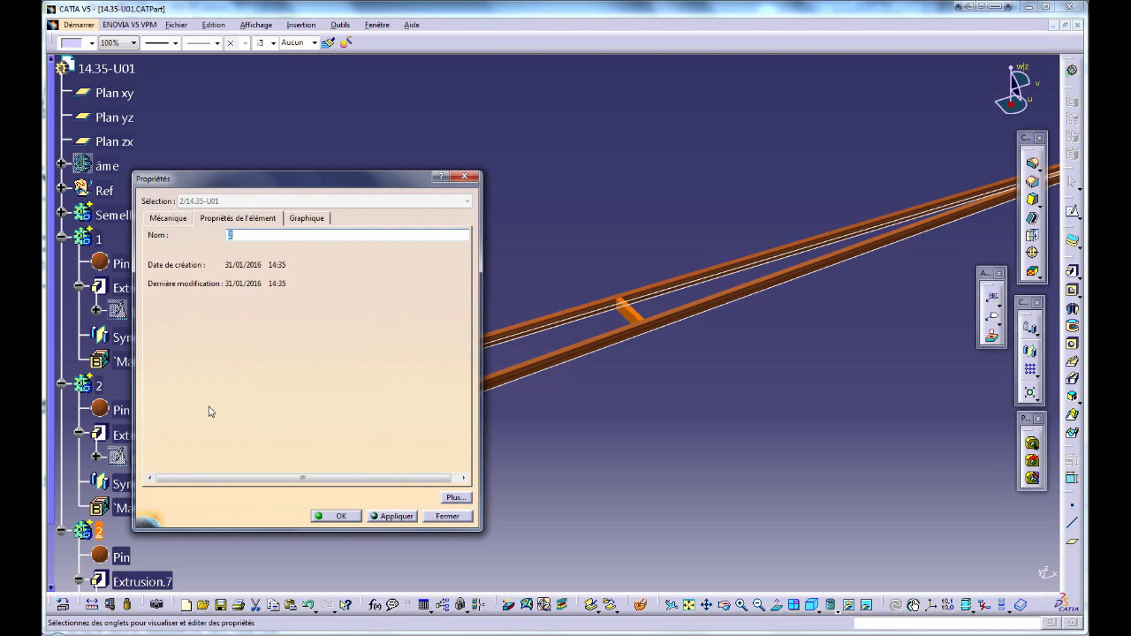
type("3")
key("Return")
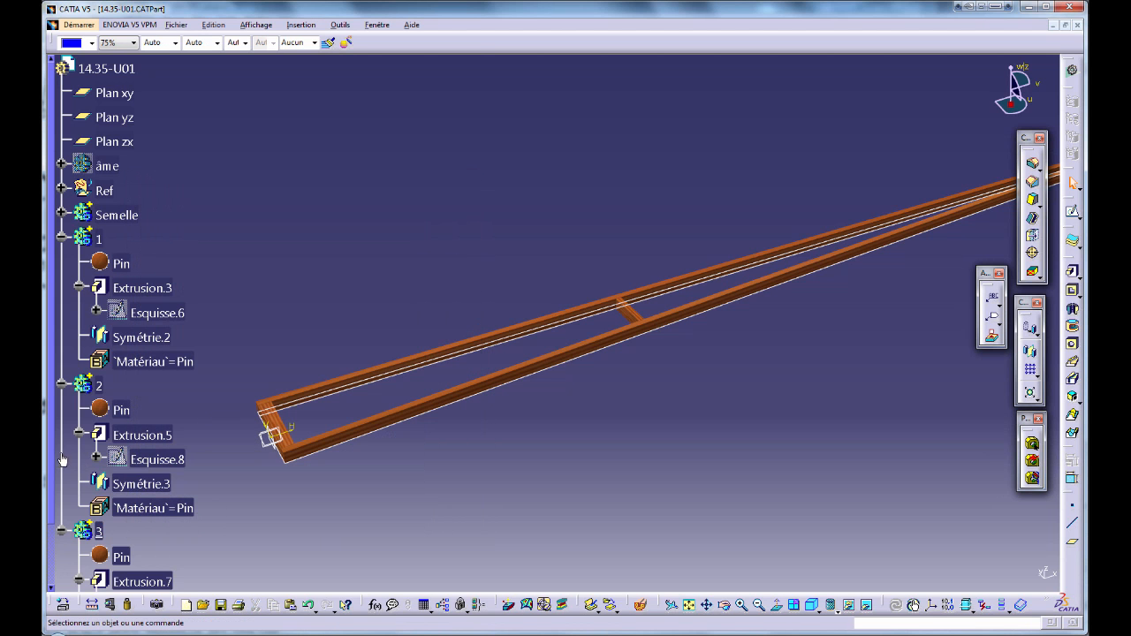
- In the sketch of body 3, set the profile's distance from the frame's end line to 485 mm, then exit and save the part
scroll(53, 461, "down", 3)
double_click(159, 534)
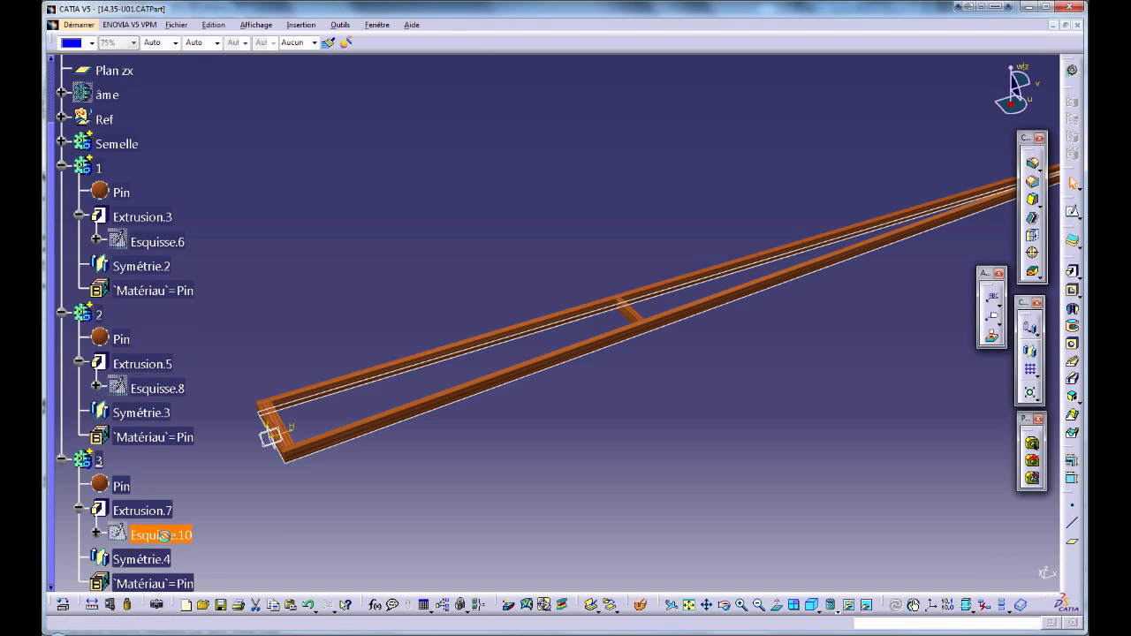
double_click(457, 276)
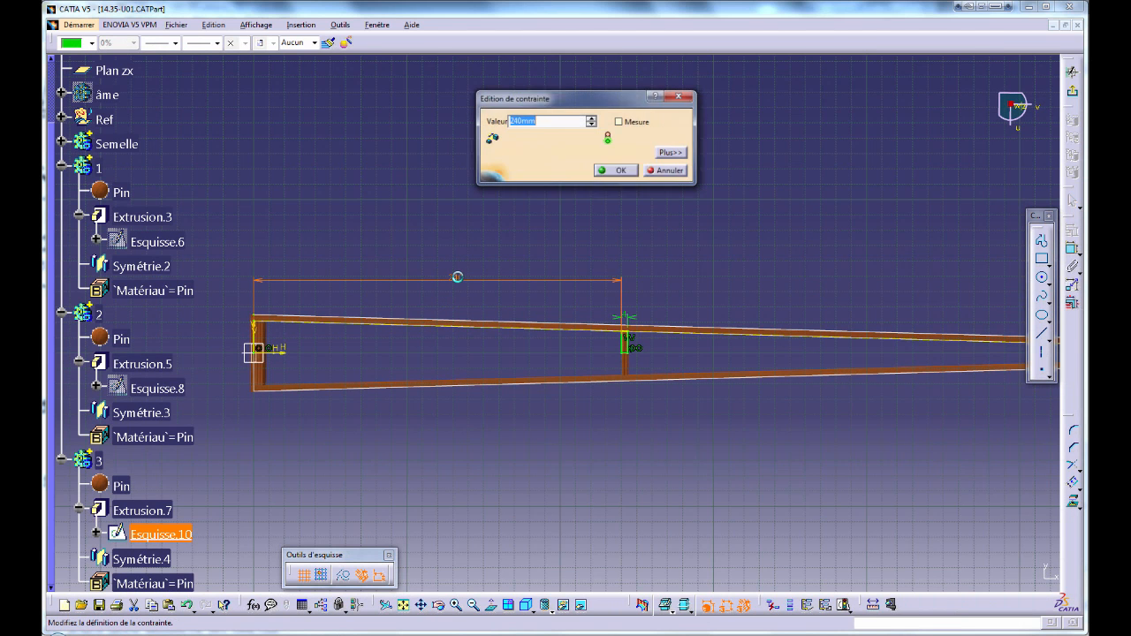
type("485")
key("Return")
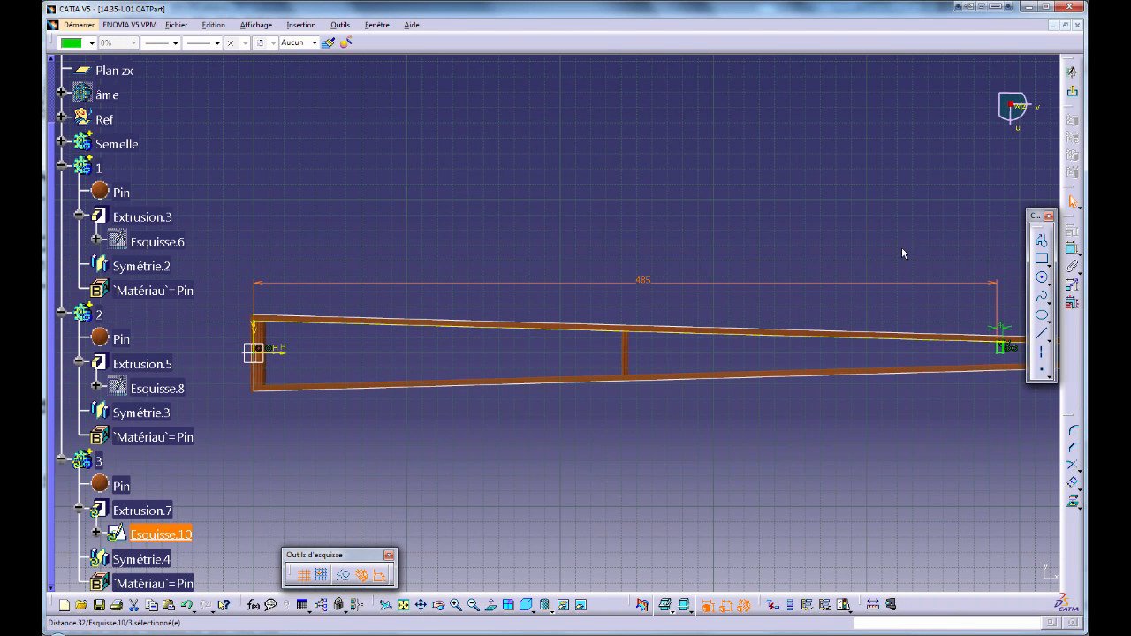
left_click(1072, 91)
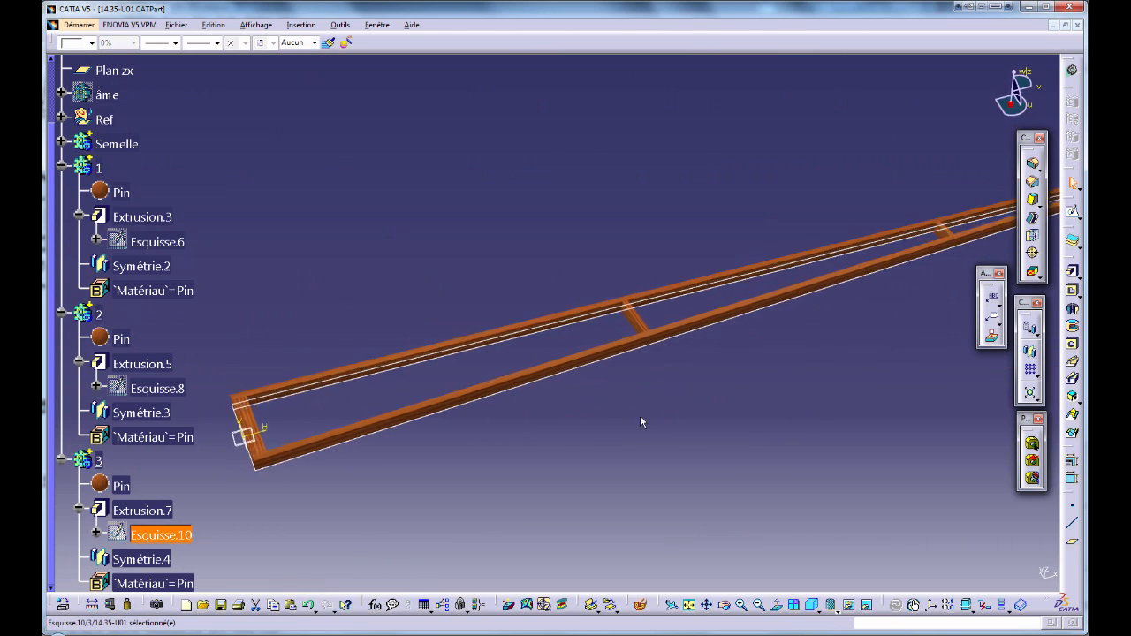
middle_click_drag(600, 426, 567, 448, "ctrl")
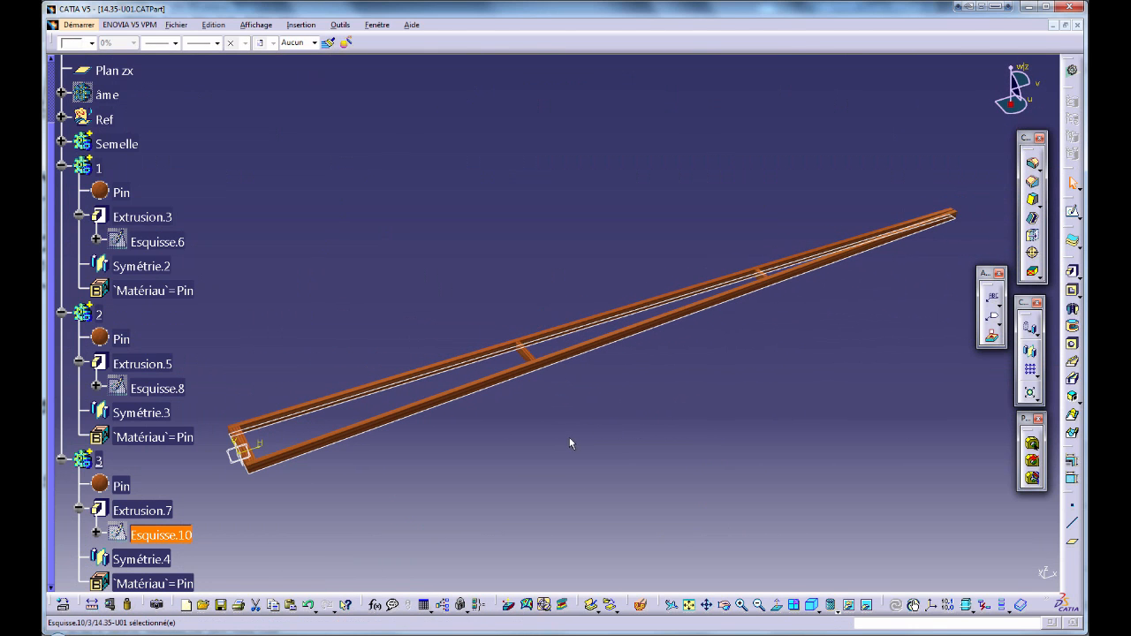
key("ctrl+s")
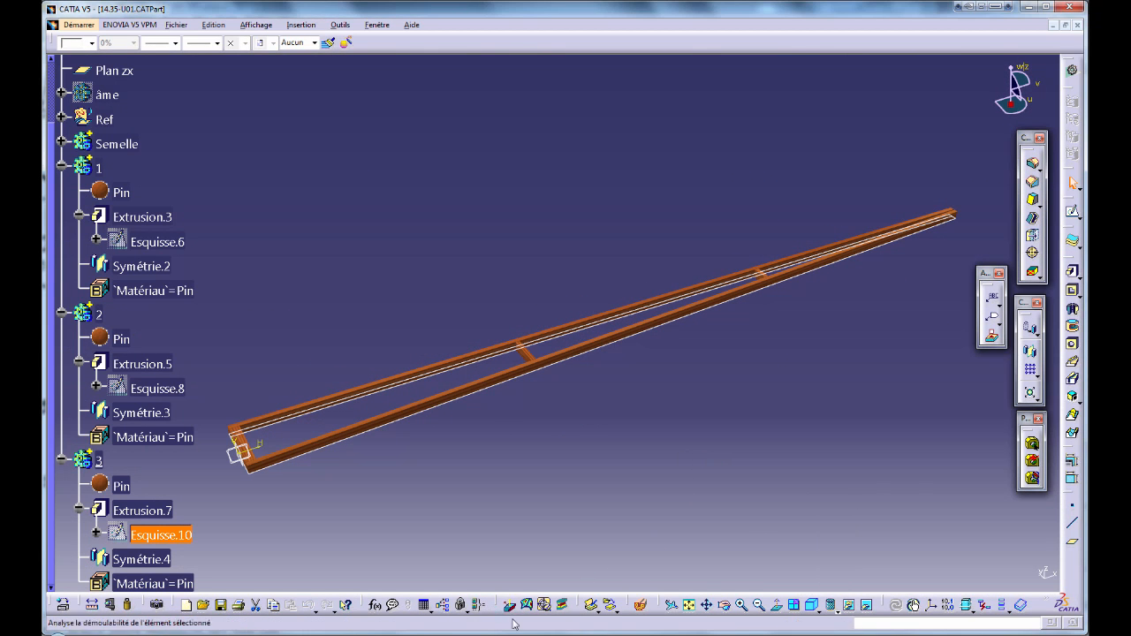
- Check the Rippe Teil 68 drawing in XnView, return to CATIA, and paste a copy of body 3 into the part 14.35-U01
left_click(510, 634)
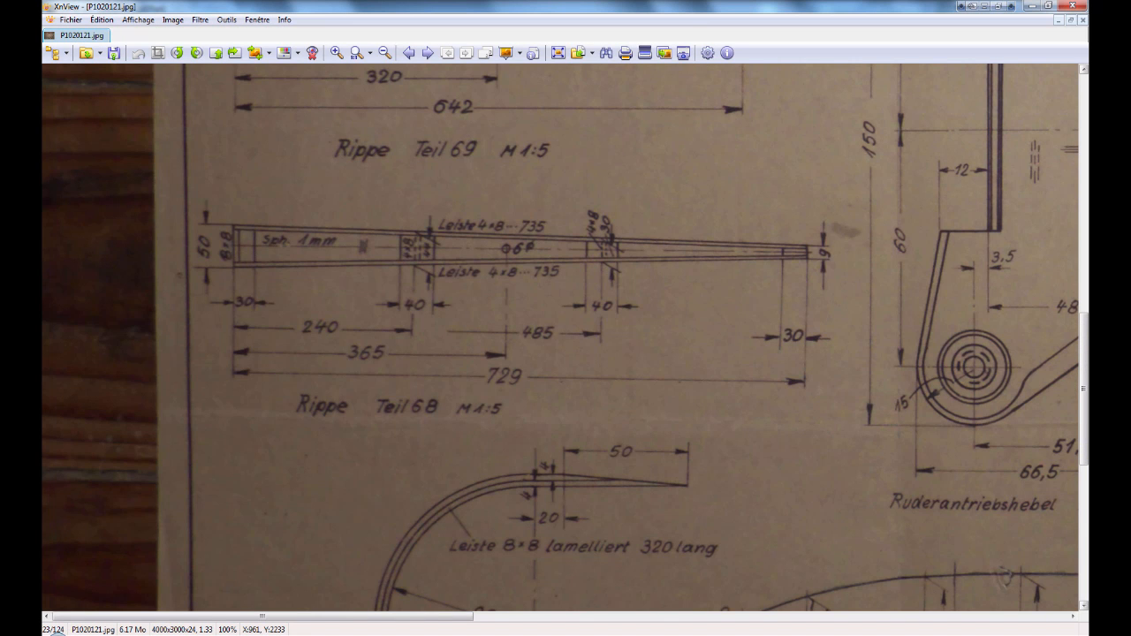
left_click(522, 634)
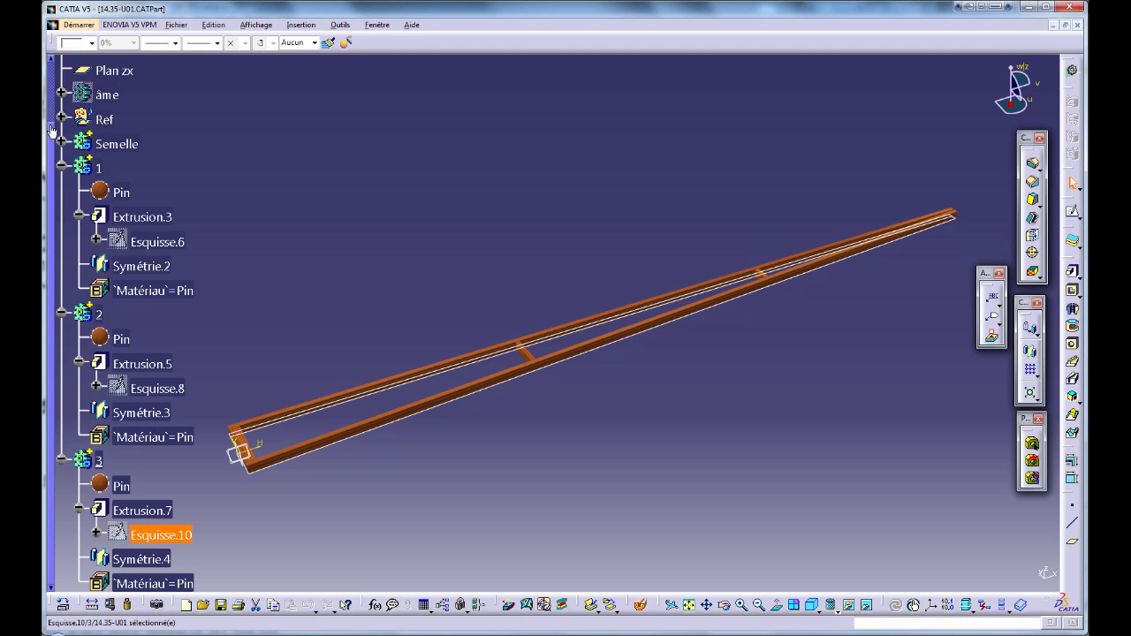
scroll(51, 131, "up", 3)
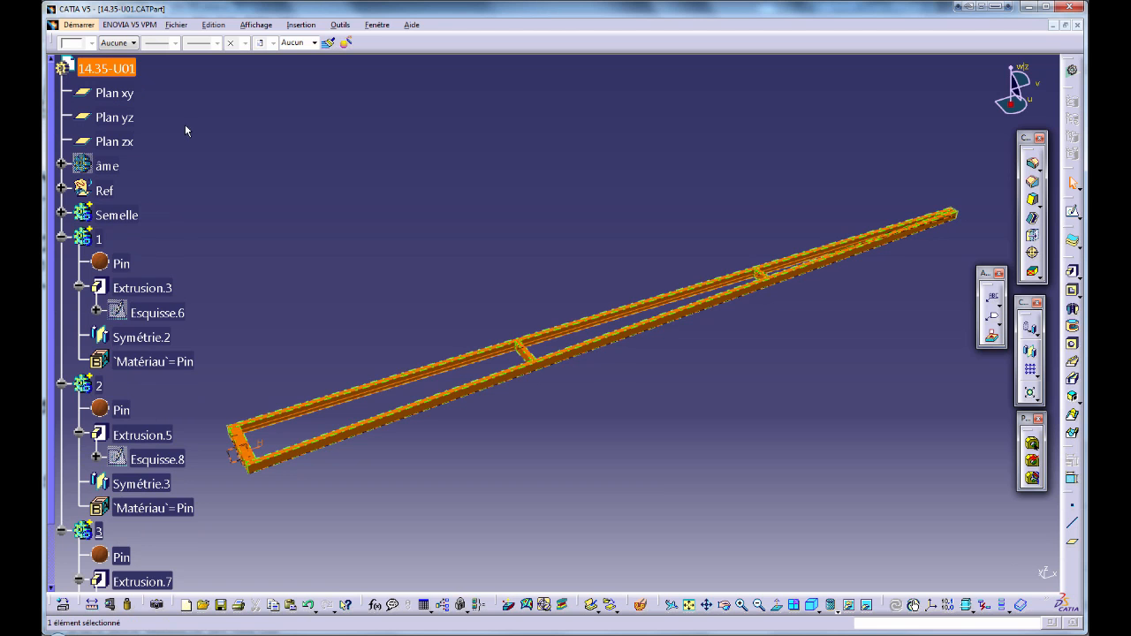
key("ctrl+v")
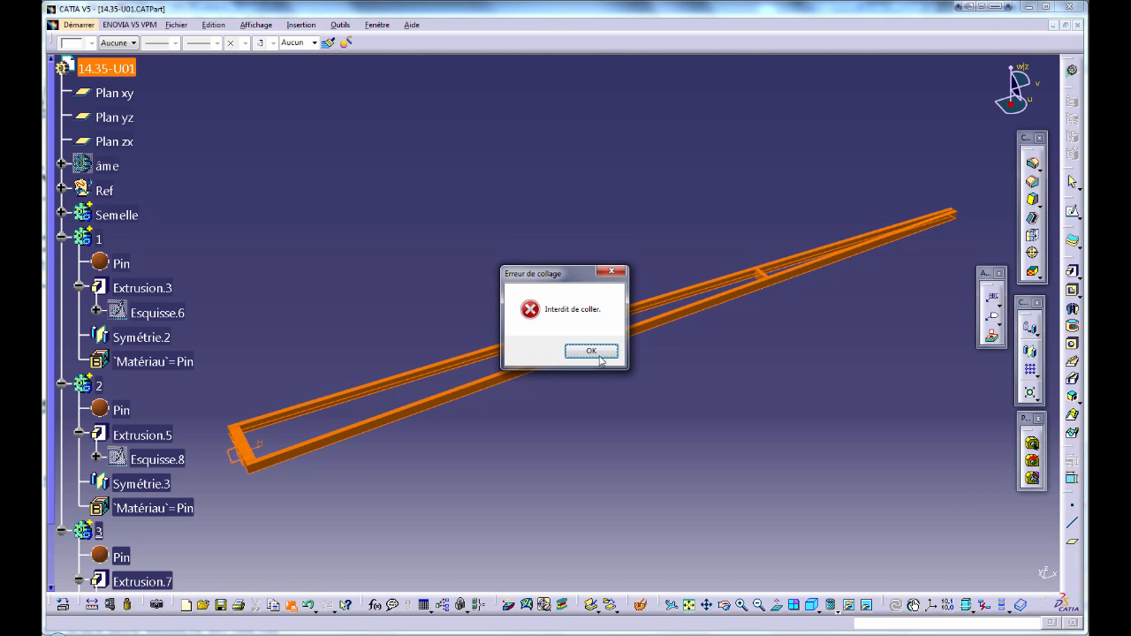
left_click(591, 351)
left_click(99, 531)
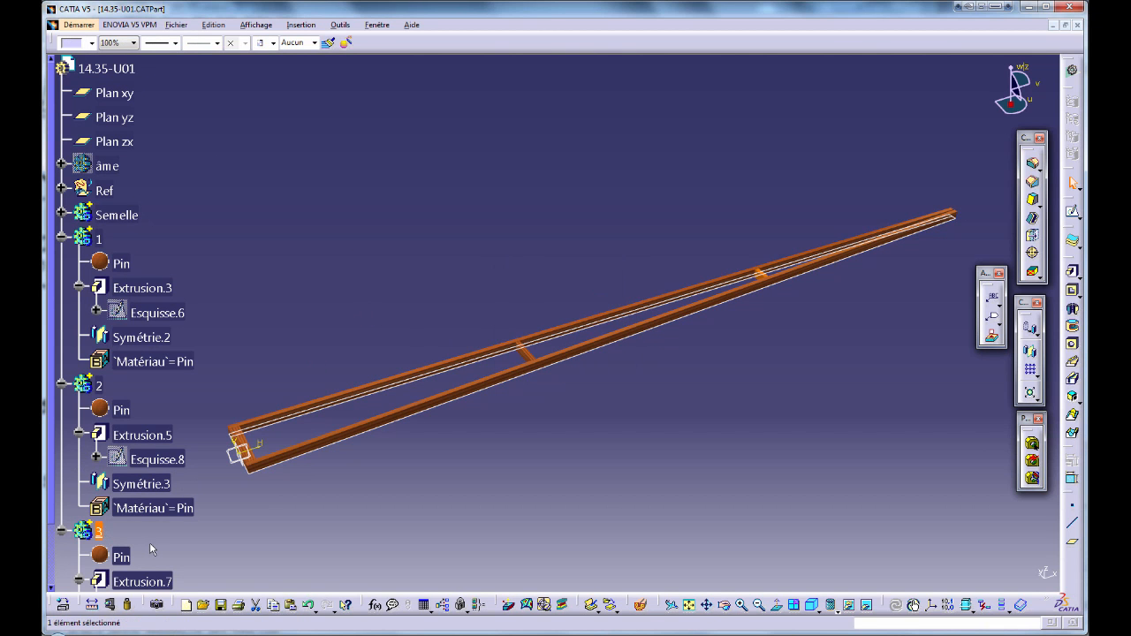
left_click(107, 68)
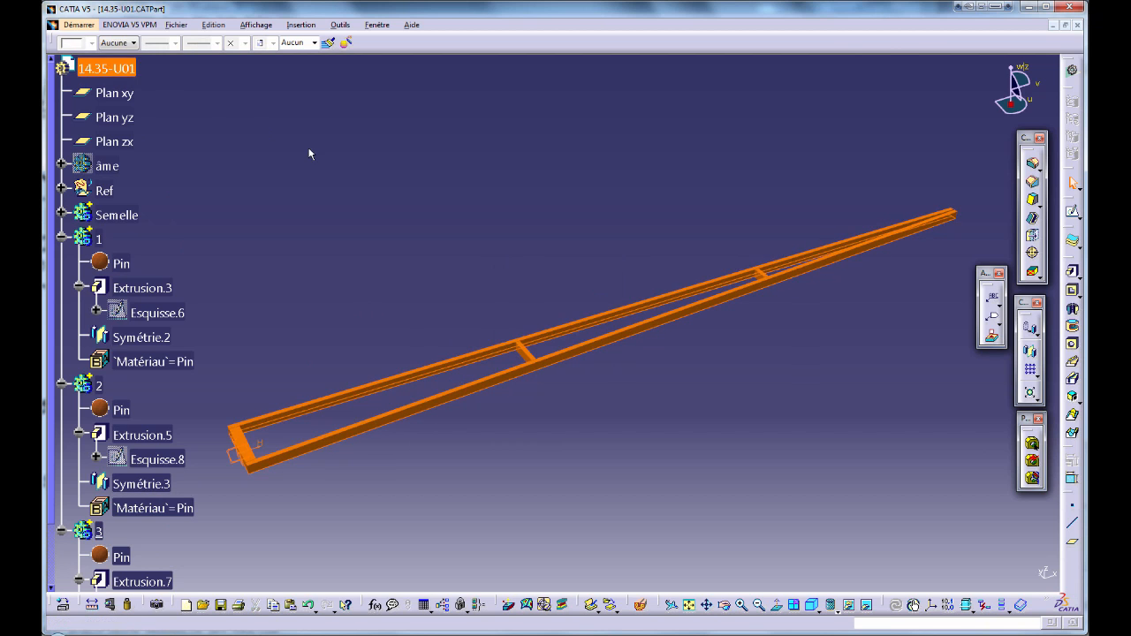
left_click(309, 154)
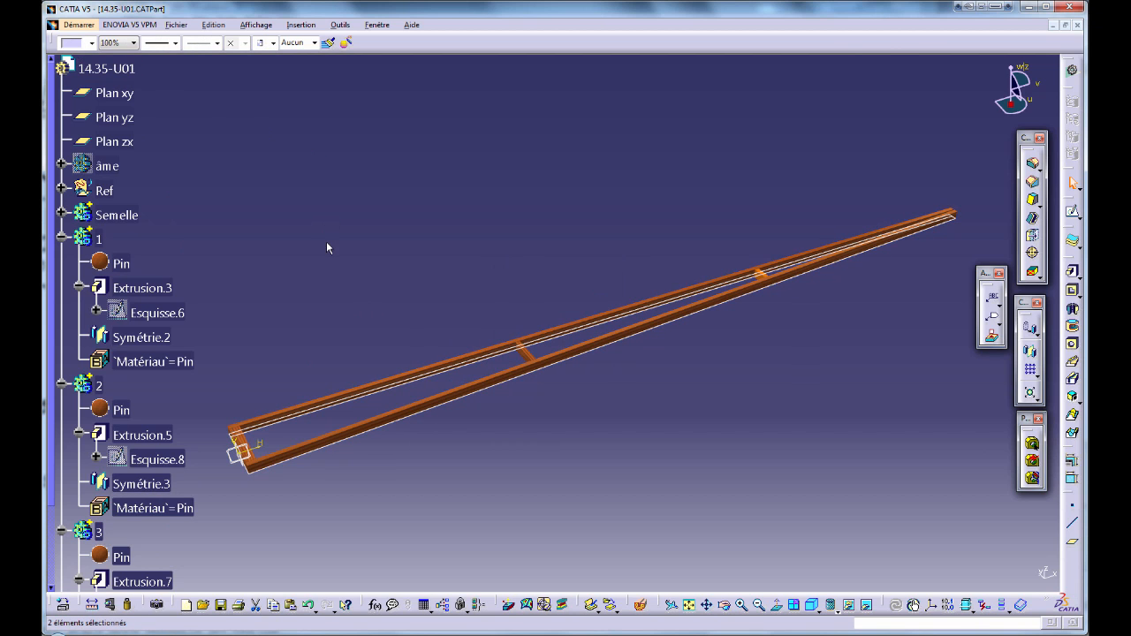
- Collapse bodies 1, 2 and 3 in the tree and rename the pasted copy of body 3 as 4
left_click(61, 240)
left_click(53, 263)
left_click(53, 287)
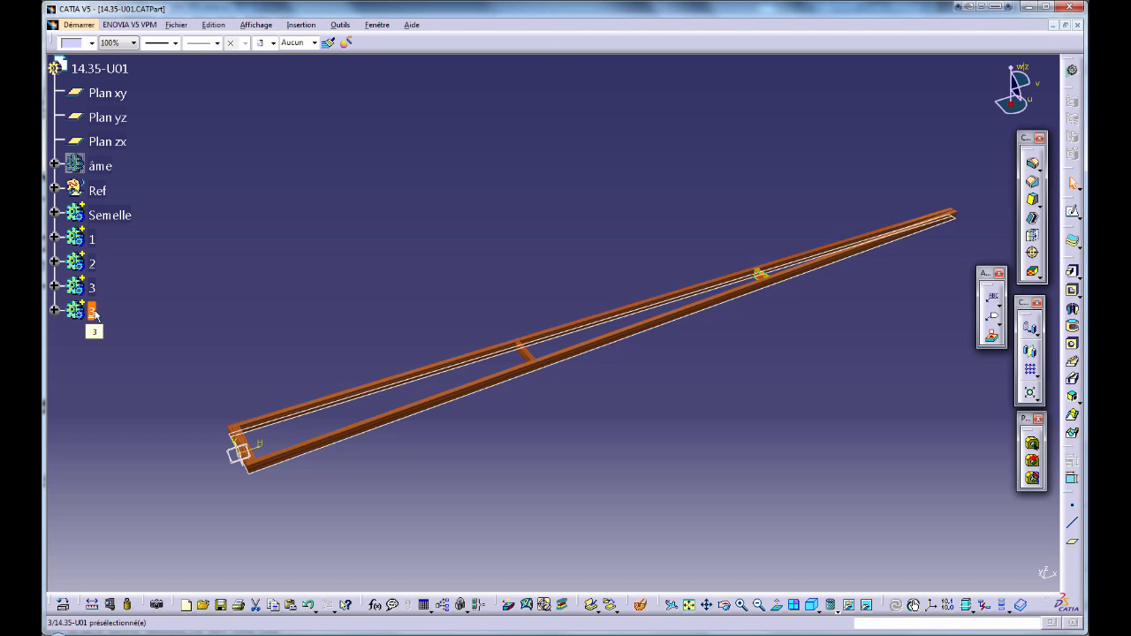
key("alt+Return")
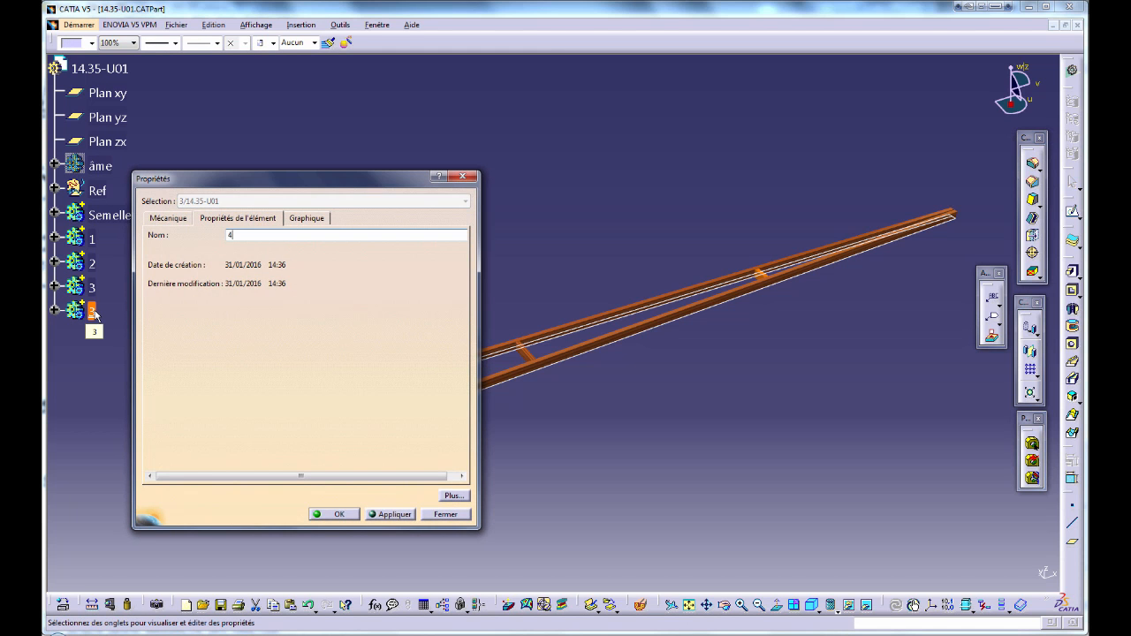
type("4")
key("Return")
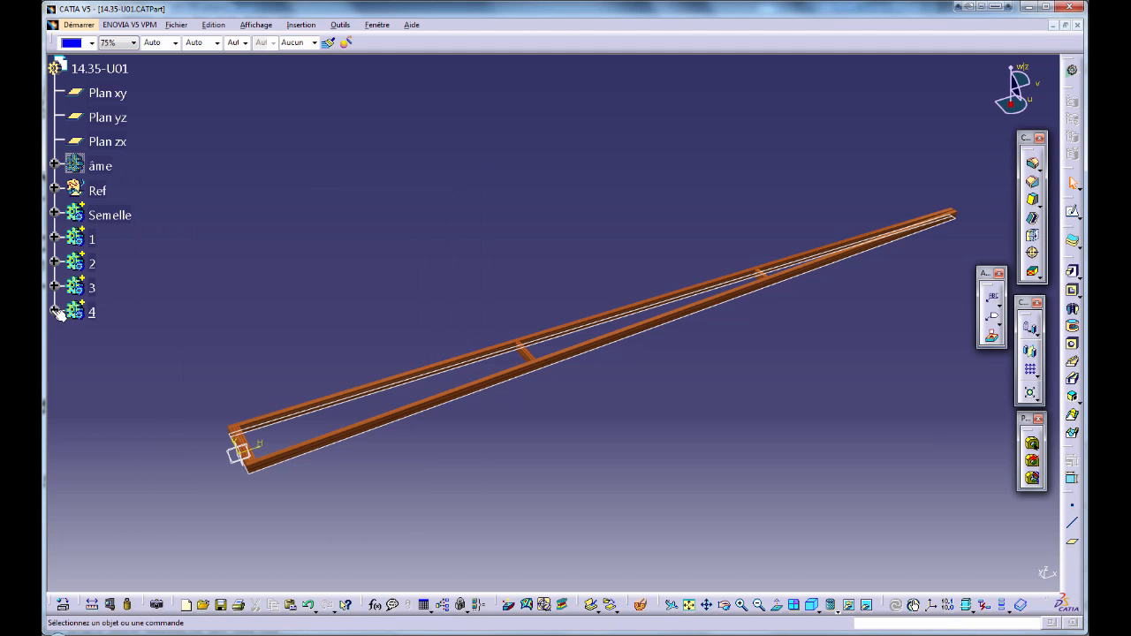
- Open the sketch of body 4, remove its 485 mm distance dimension, and move the profile to the rib's narrow end
left_click(55, 312)
double_click(146, 385)
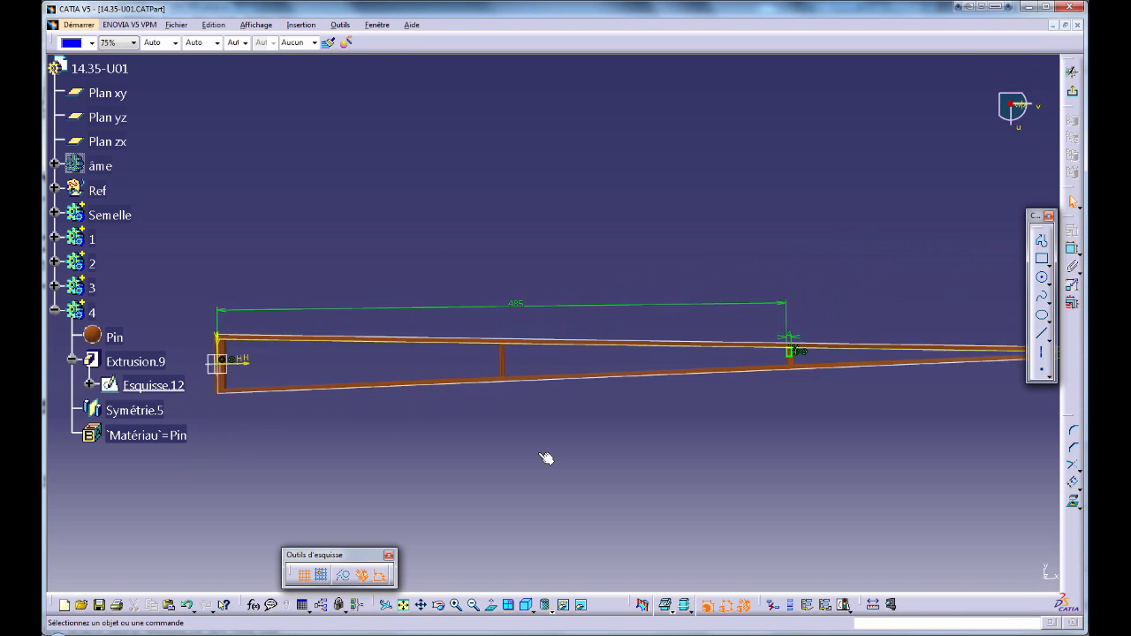
left_click(517, 306)
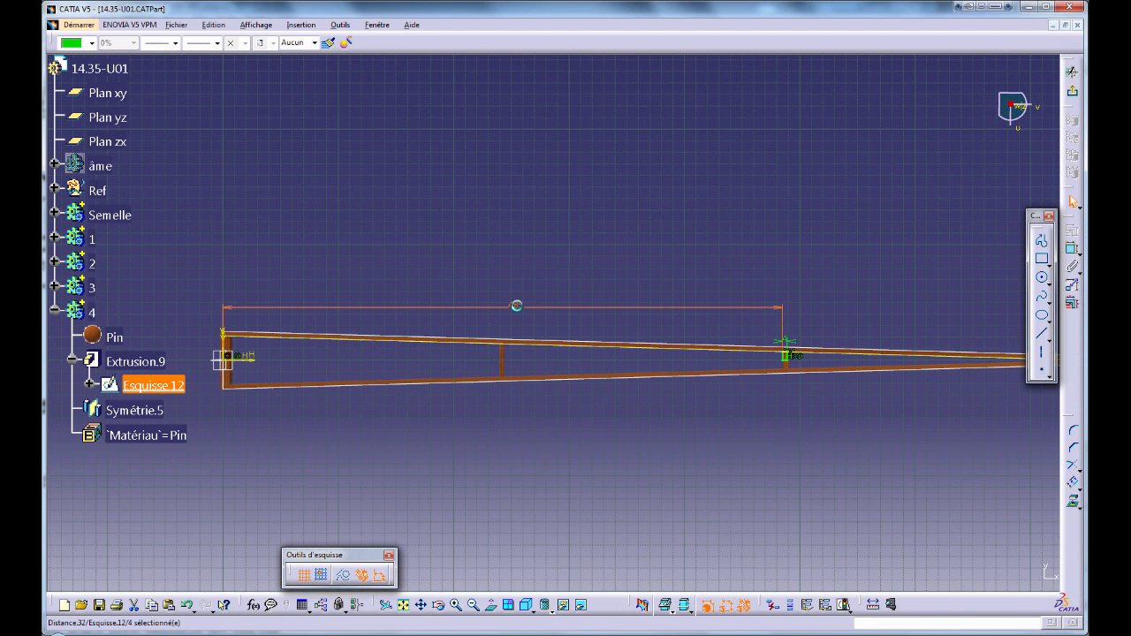
key("Escape")
mouse_move(733, 447)
middle_mouse_down()
mouse_move(445, 428)
mouse_move(472, 316)
mouse_move(374, 409)
middle_mouse_up()
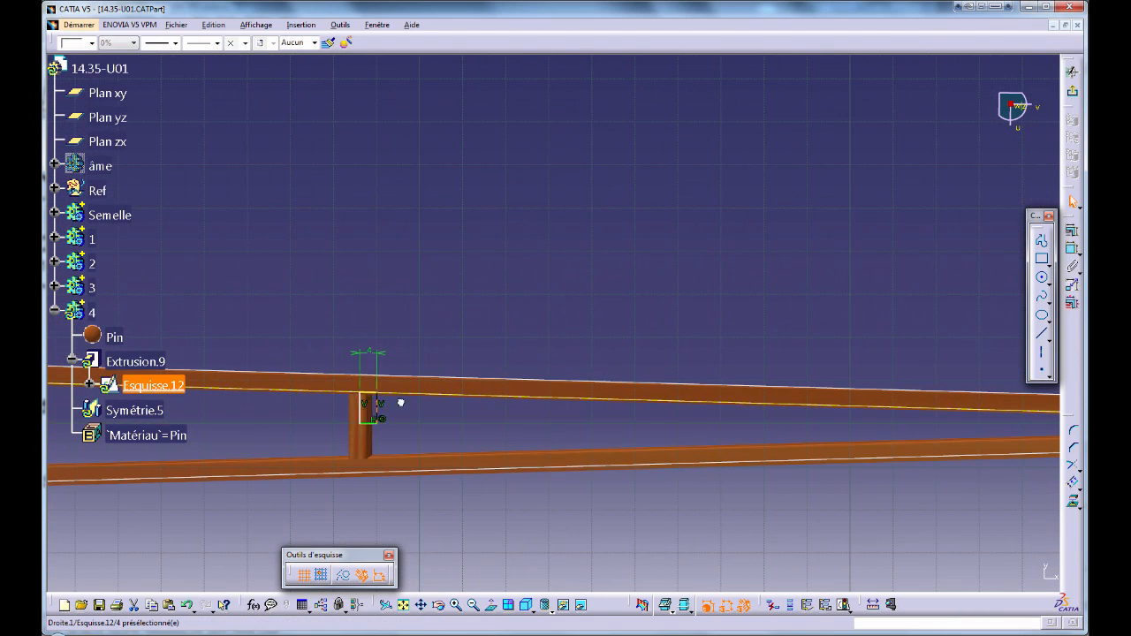
left_click_drag(400, 402, 1015, 445)
mouse_move(981, 447)
middle_mouse_down()
mouse_move(227, 448)
mouse_move(240, 429)
middle_mouse_up()
left_click_drag(262, 426, 716, 426)
mouse_move(602, 493)
middle_mouse_down()
mouse_move(455, 404)
mouse_move(493, 278)
mouse_move(469, 161)
mouse_move(427, 390)
mouse_move(455, 361)
mouse_move(399, 404)
middle_mouse_up()
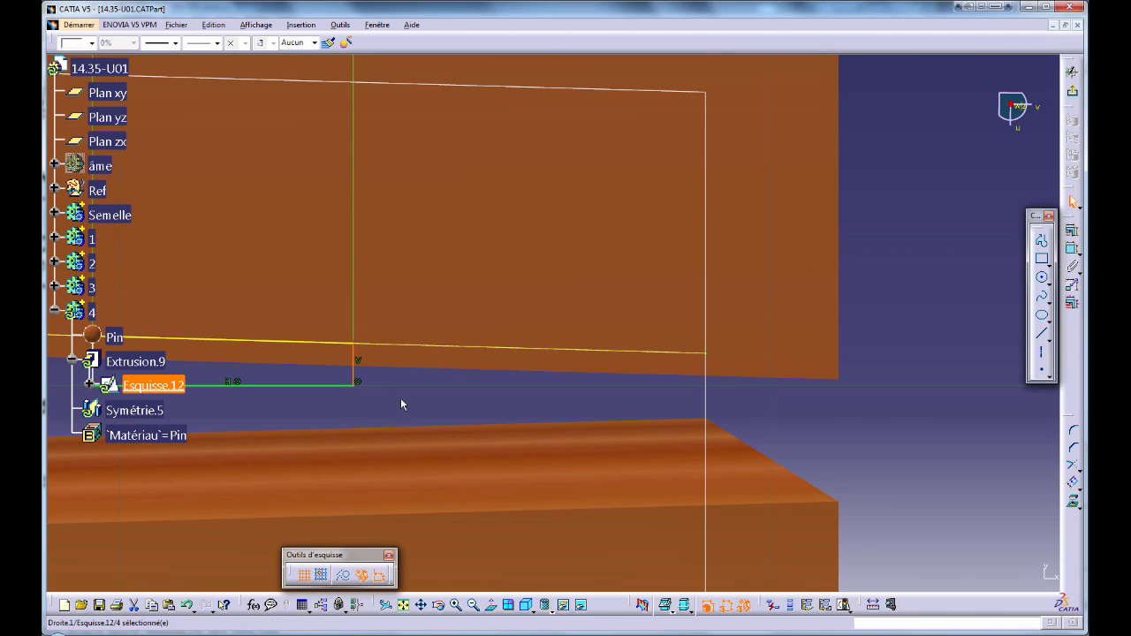
- Delete the profile's vertical edge nearest the rib tip and project the Ref sketch's end line into the sketch
left_click(358, 372)
key("Delete")
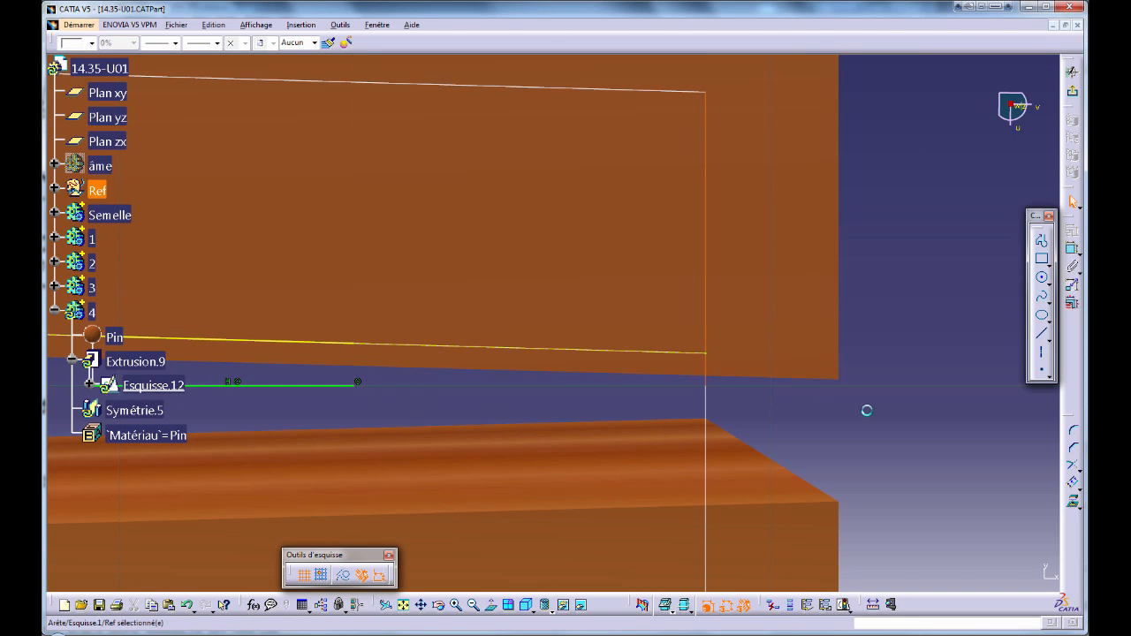
left_click(1073, 506)
left_click(1073, 506)
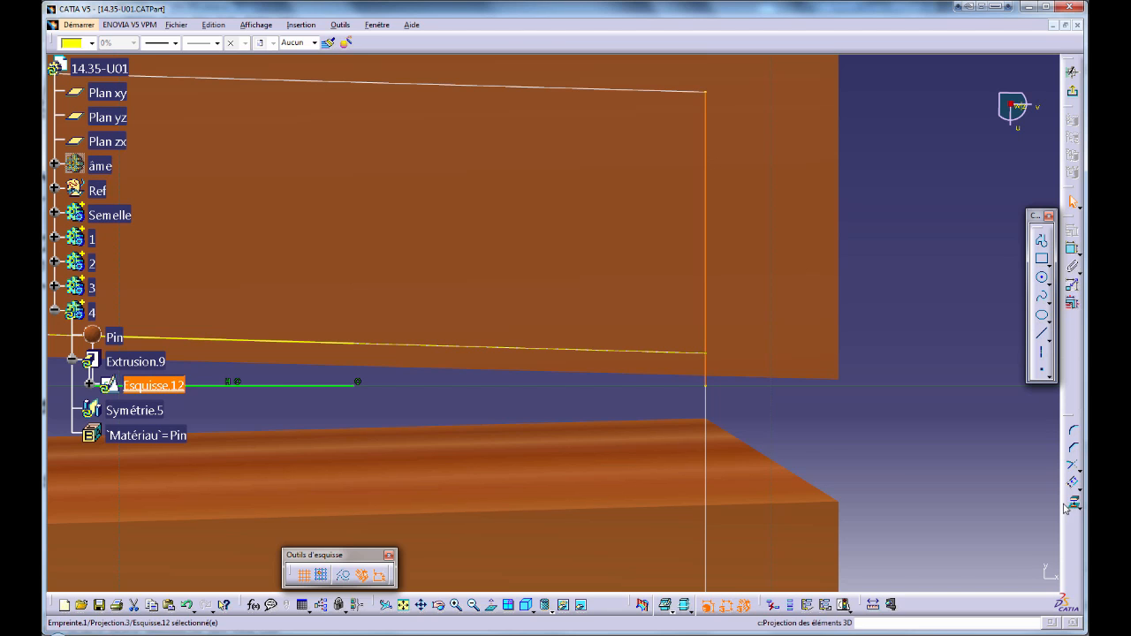
left_click(878, 440)
- Make the free end of the profile's horizontal centerline coincident with the projected end line
middle_click_drag(877, 439, 745, 398, "ctrl")
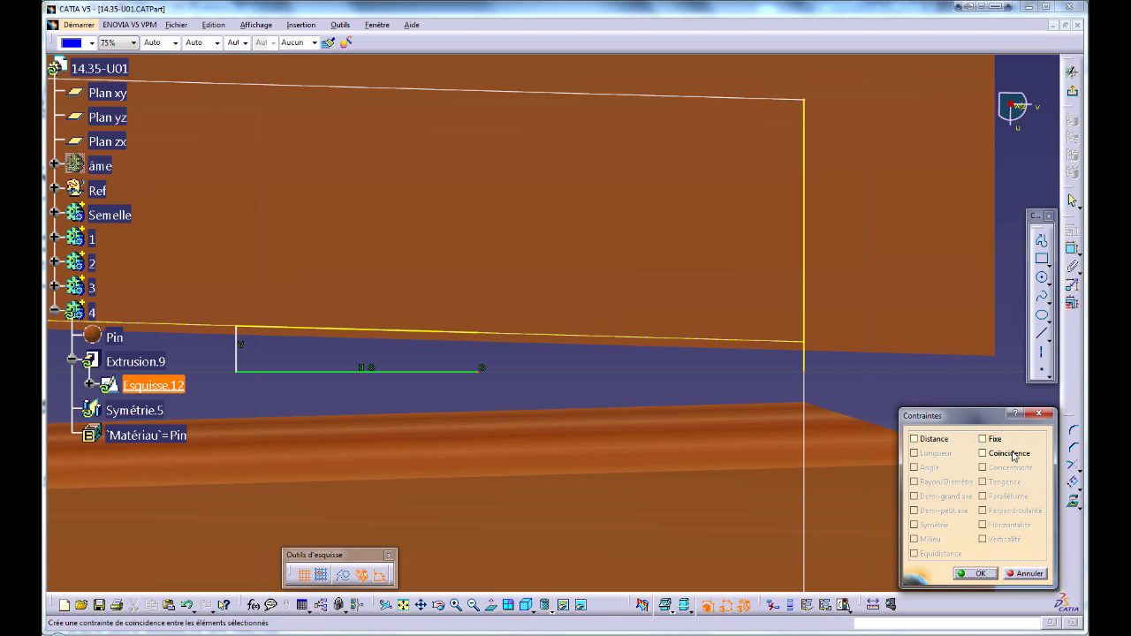
left_click(1012, 454)
left_click(983, 574)
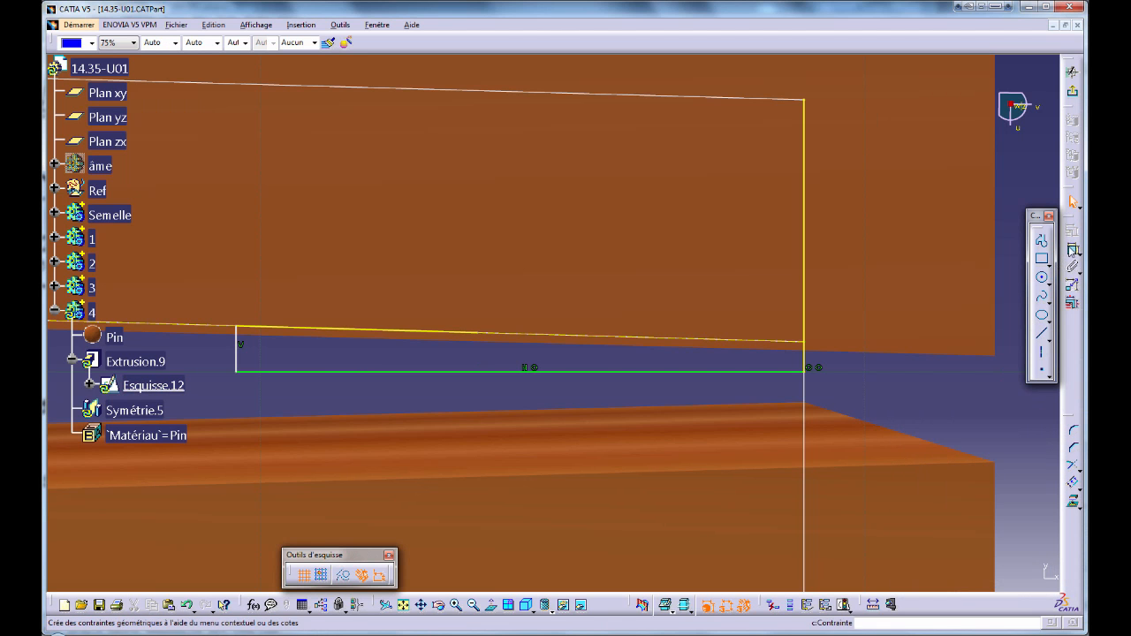
- Dimension the profile's horizontal line and set its length to 9 mm
left_click(454, 372)
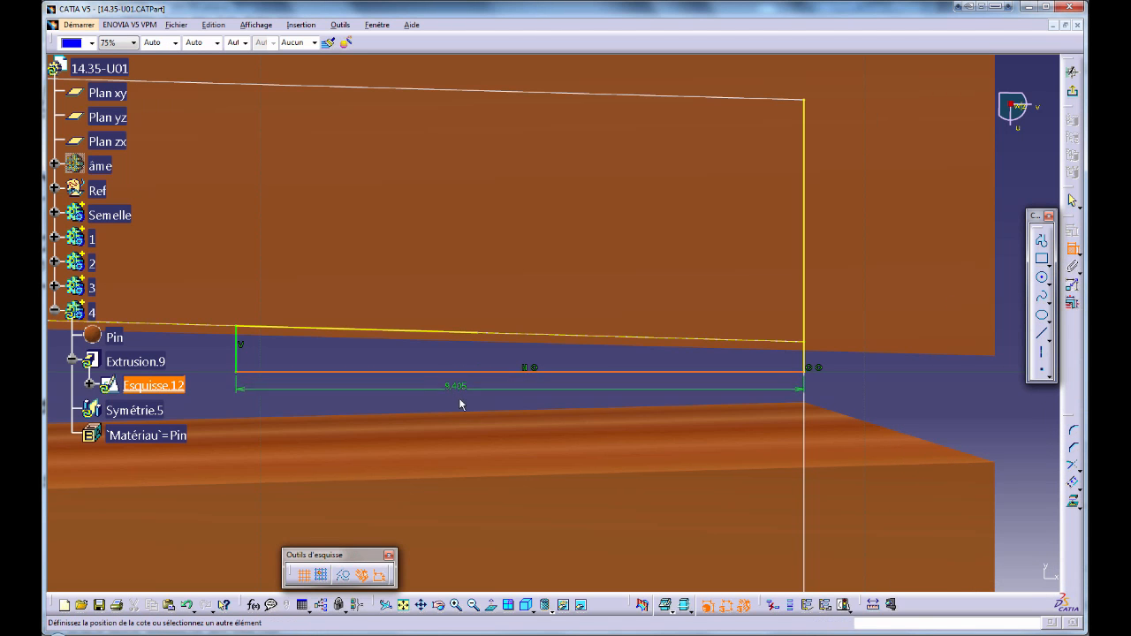
double_click(474, 407)
type("9mm")
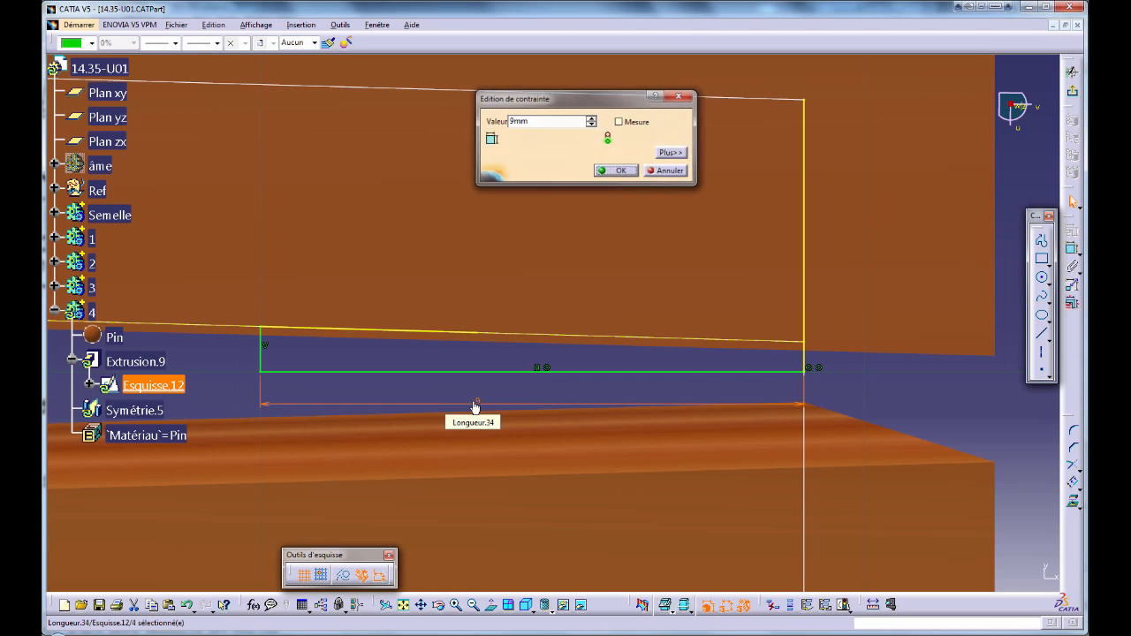
key("Return")
- Trim the sloped flange line and the projected end line to each other, closing the end profile
left_click(1073, 466)
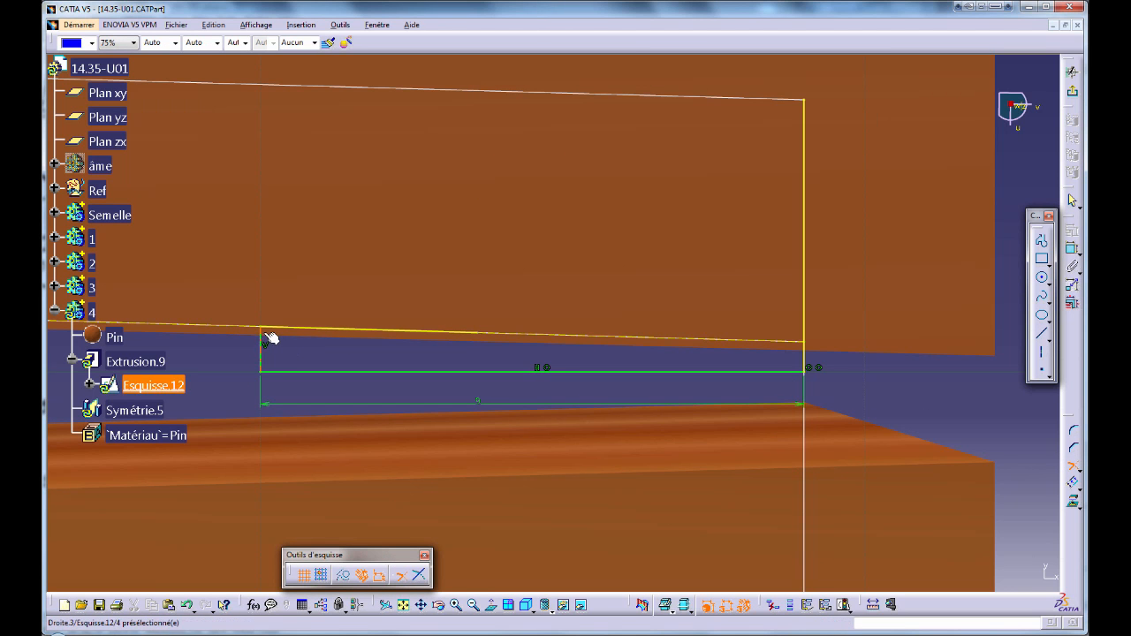
left_click(469, 335)
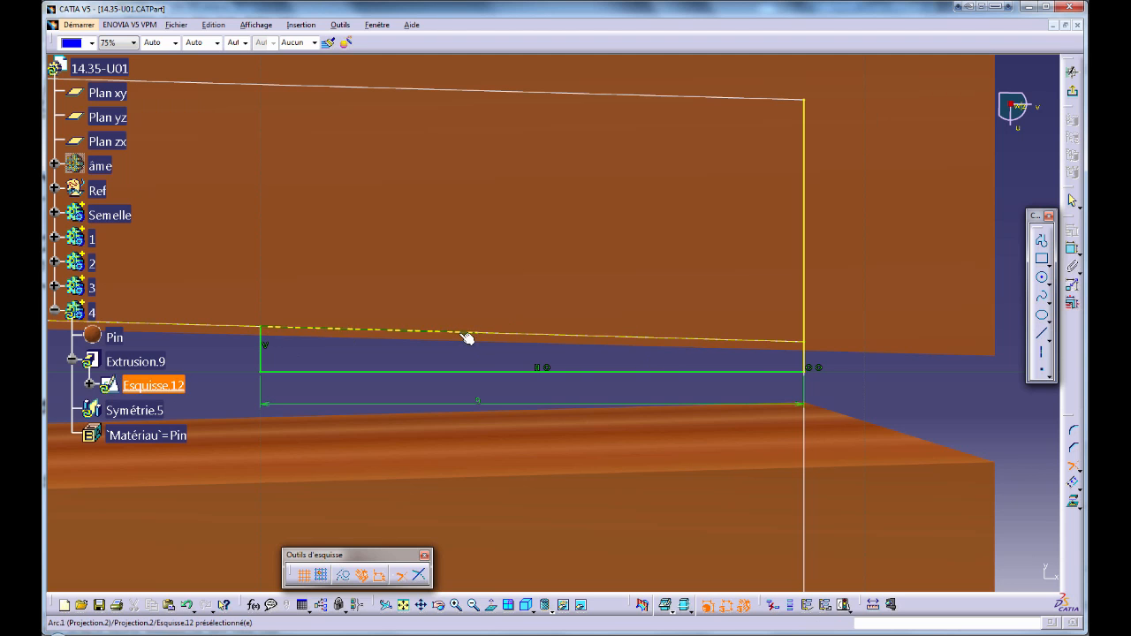
left_click(806, 355)
- Hide the 3D background elements to check the closed profile, and exit the sketch of body 4
left_click(687, 610)
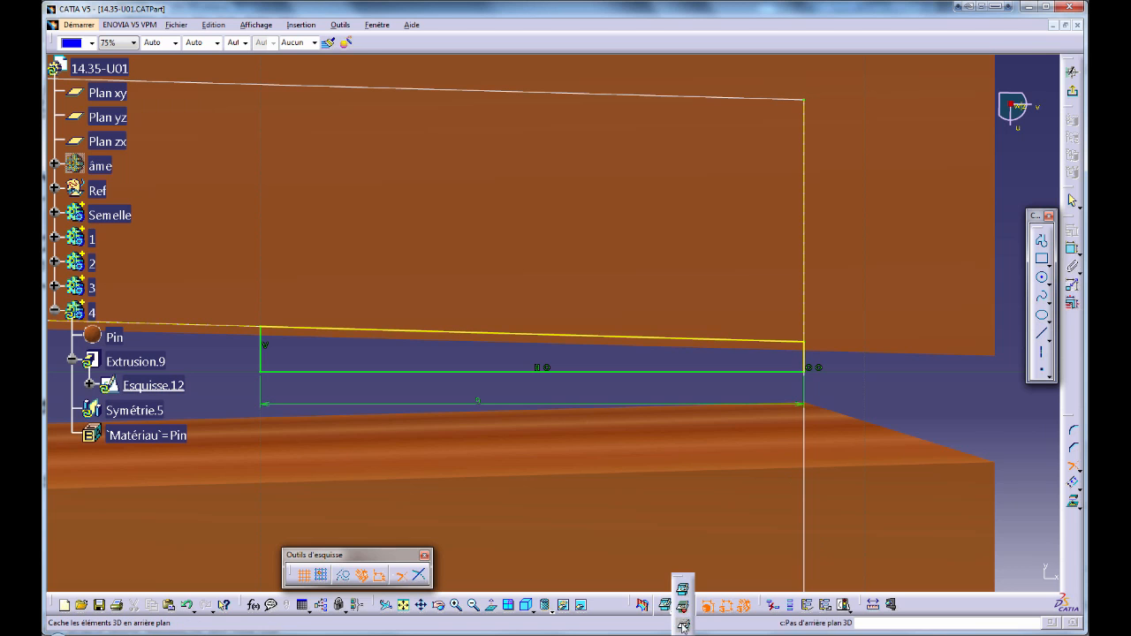
left_click(683, 626)
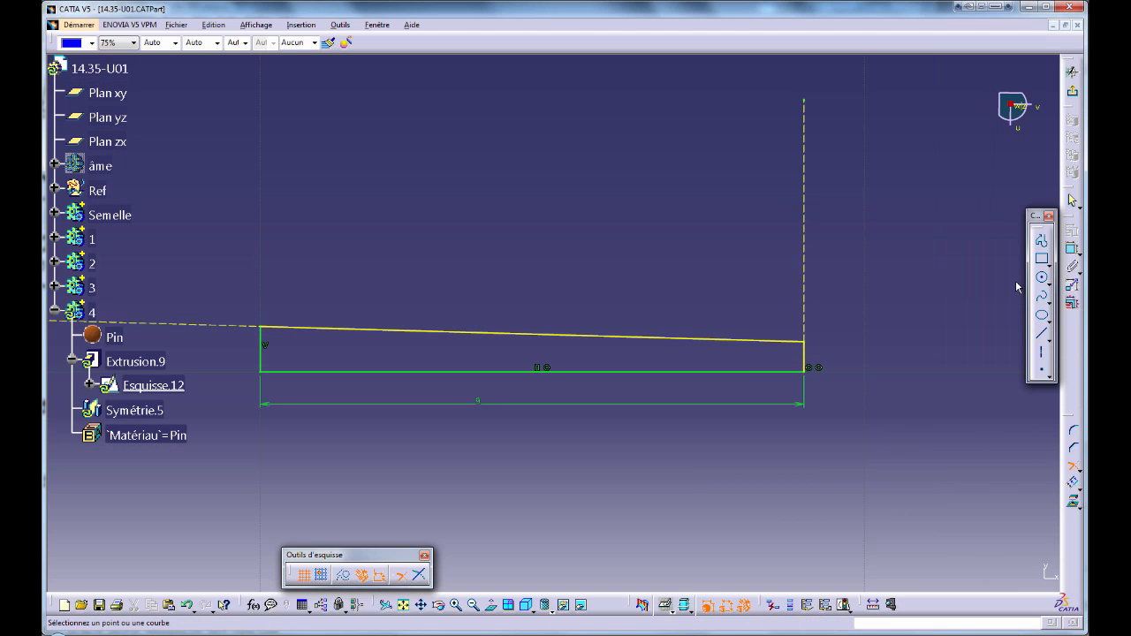
left_click(1072, 70)
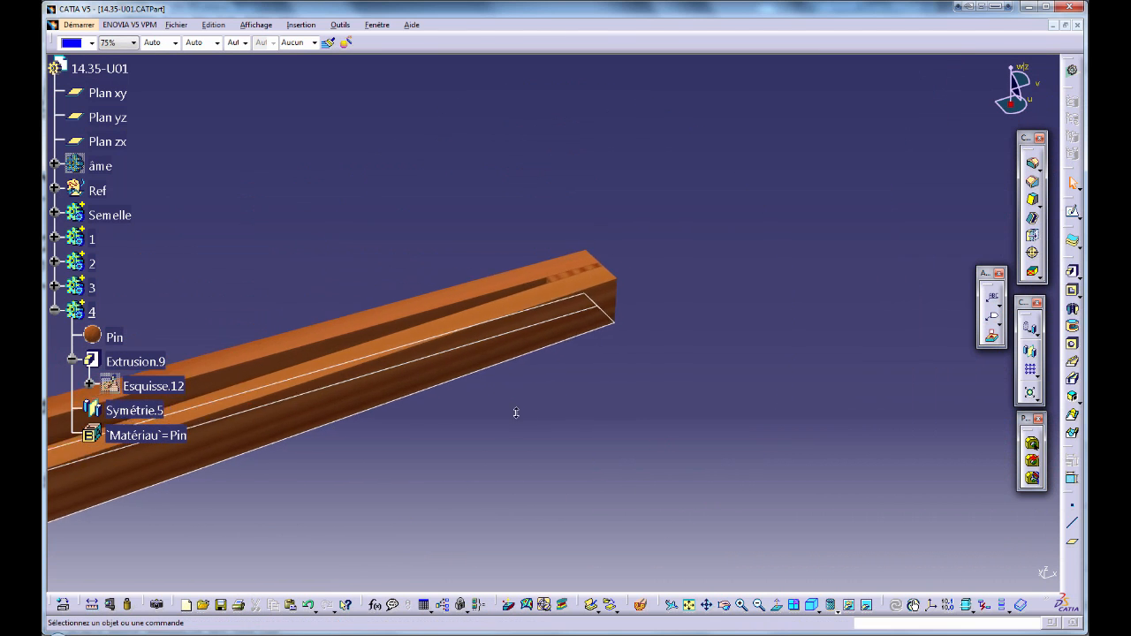
- Show the hidden âme body in the rib part
mouse_move(721, 389)
middle_mouse_down()
mouse_move(662, 442)
mouse_move(674, 344)
mouse_move(551, 397)
mouse_move(655, 352)
mouse_move(250, 263)
middle_mouse_up()
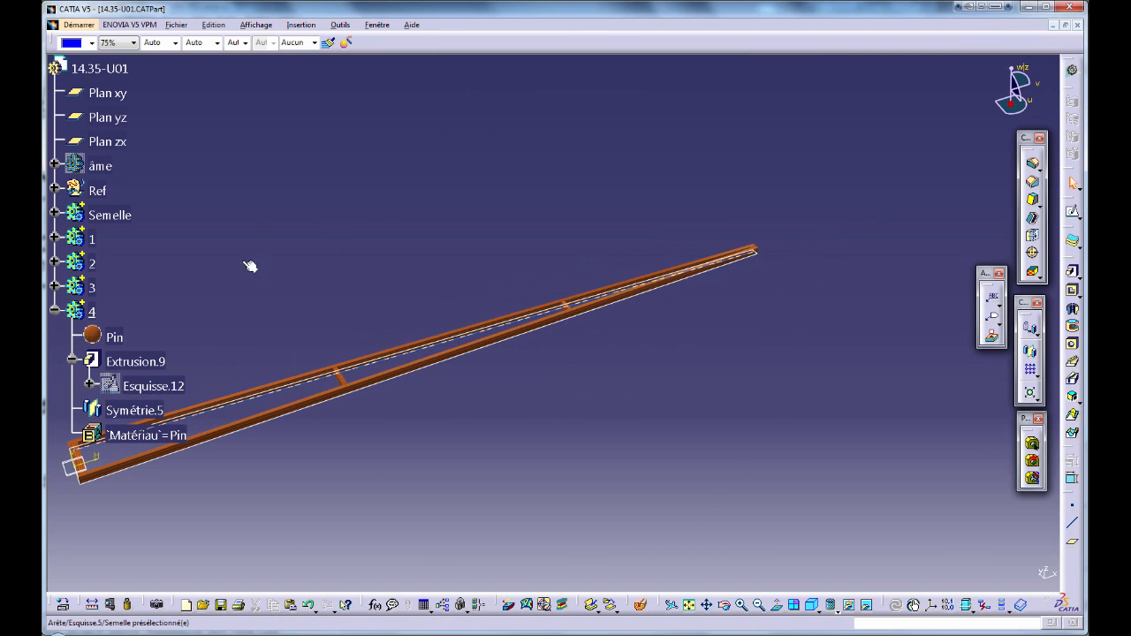
right_click(98, 167)
left_click(138, 203)
middle_click_drag(486, 386, 645, 414)
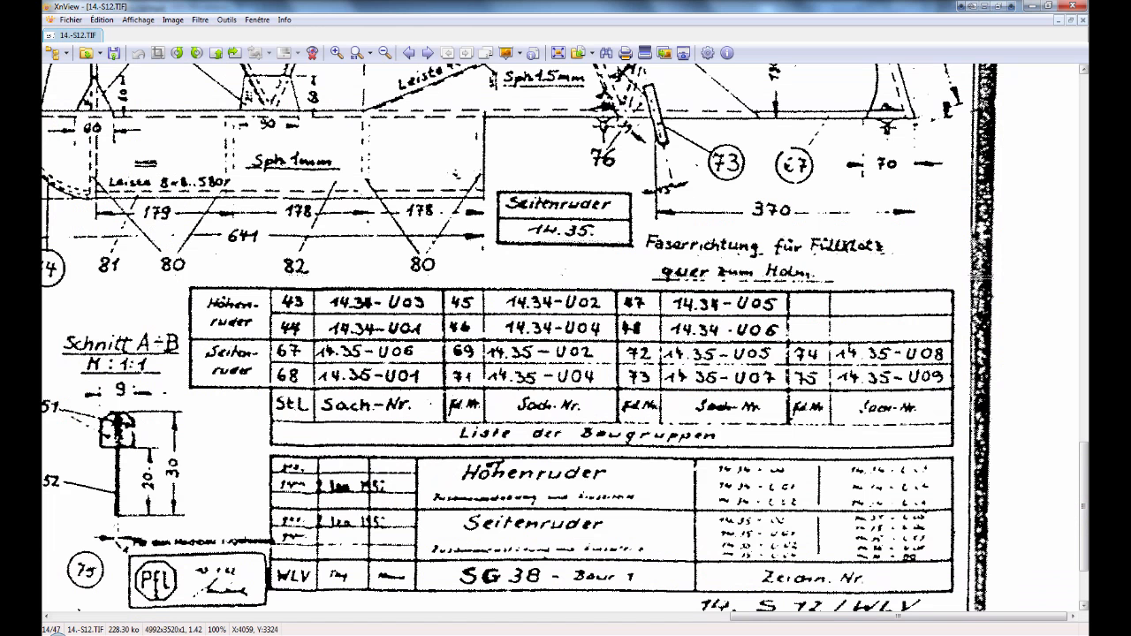
- Consult the Teil 68 rib drawing, and insert a new body named 5 in the rib part
left_click(588, 630)
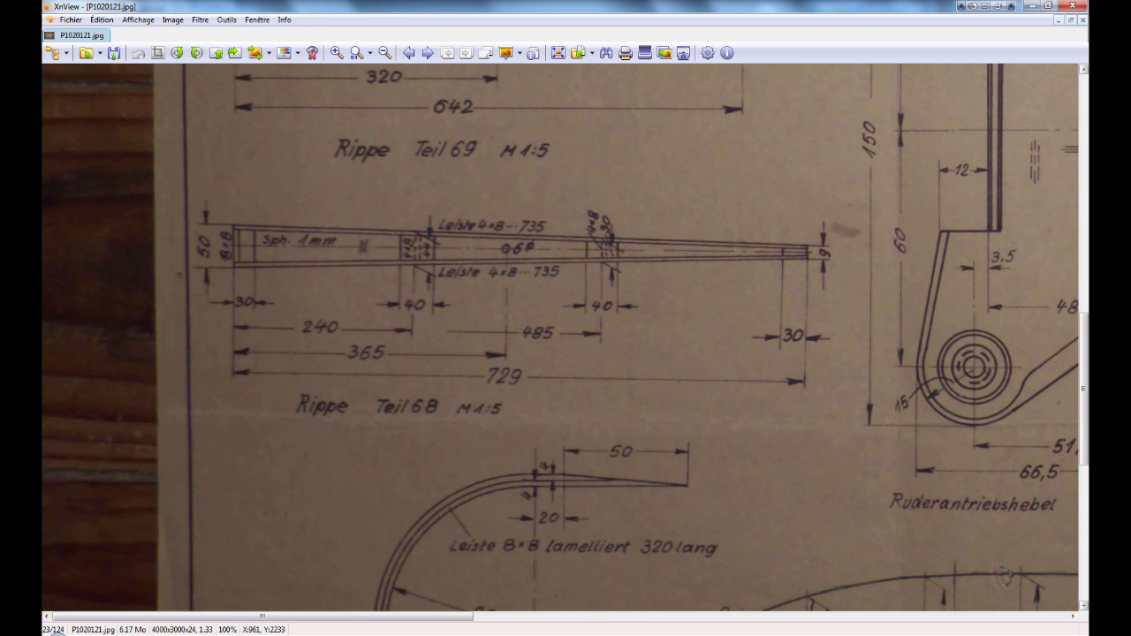
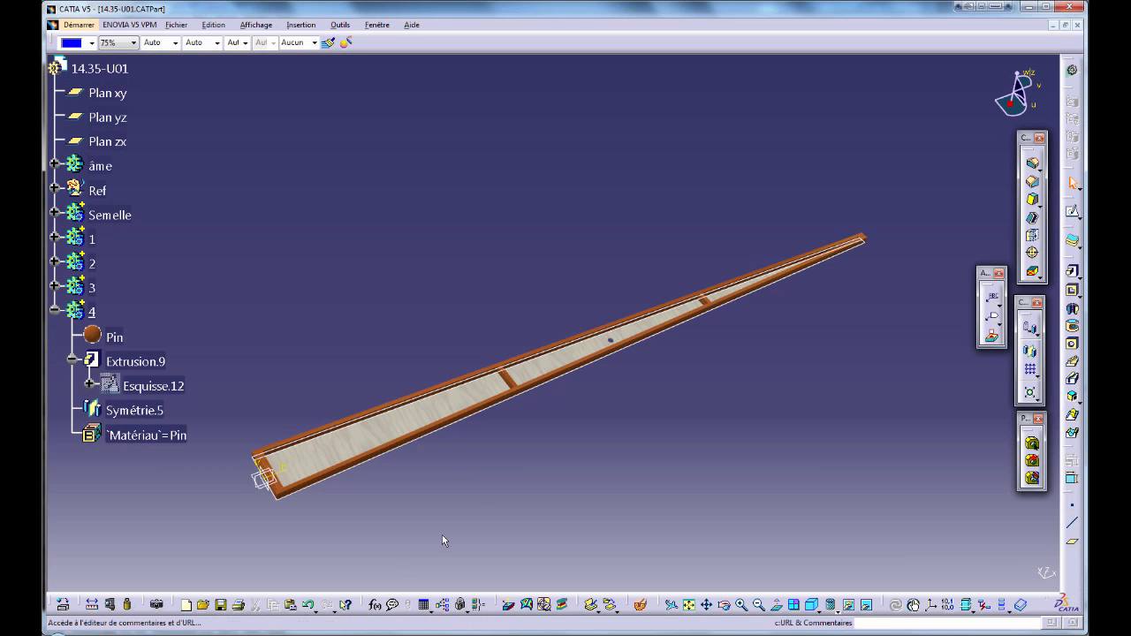
mouse_move(442, 535)
middle_mouse_down()
mouse_move(500, 469)
mouse_move(607, 397)
mouse_move(431, 346)
middle_mouse_up()
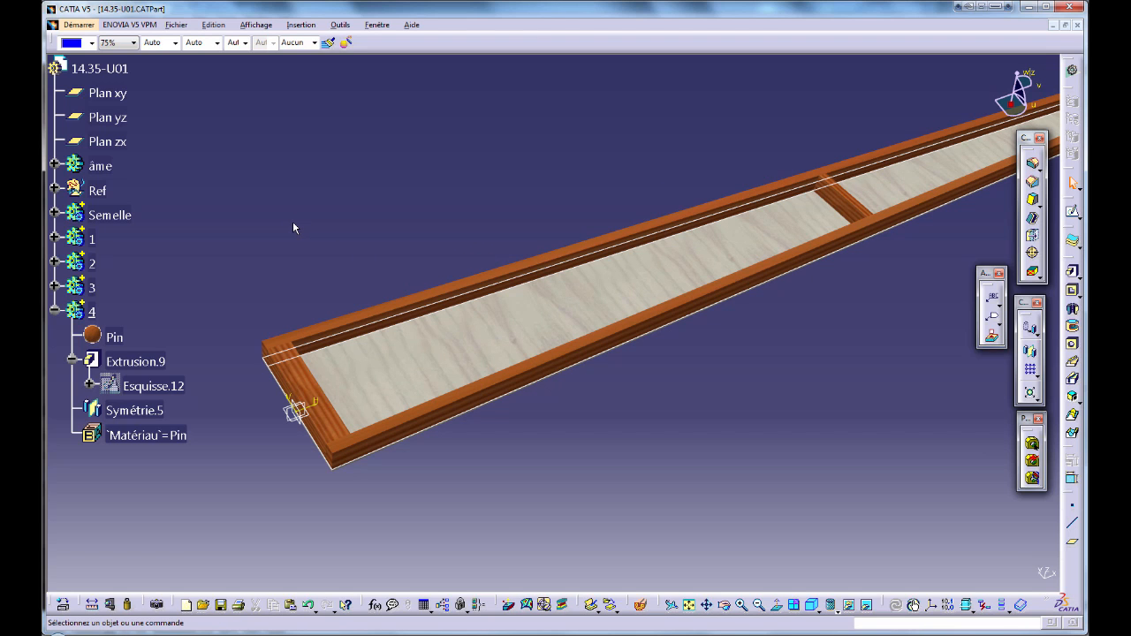
left_click(55, 312)
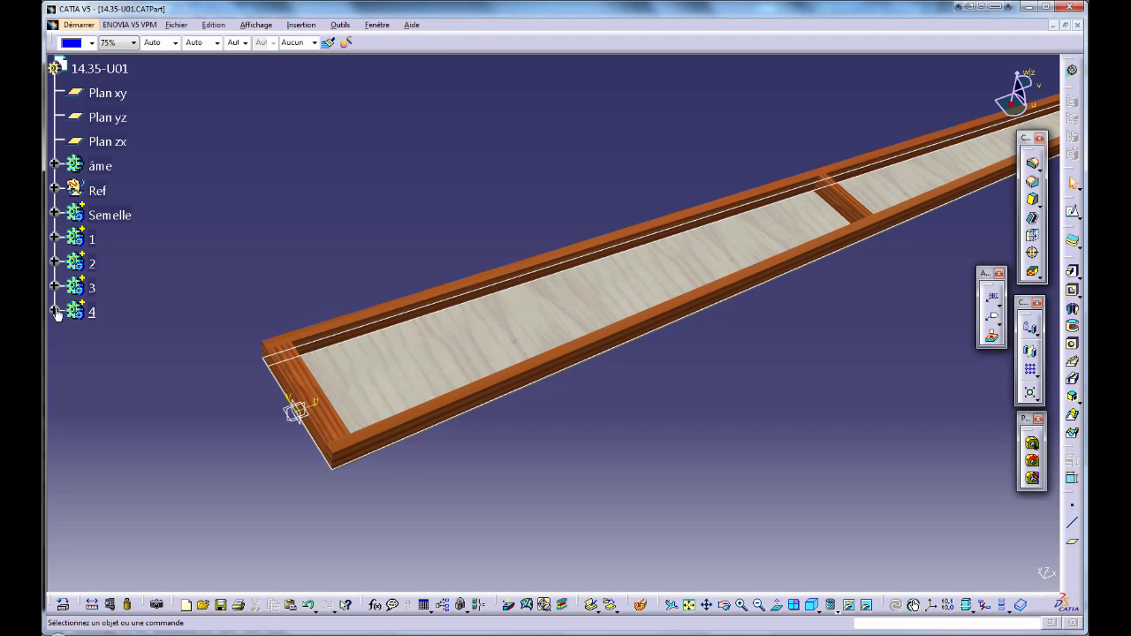
left_click(294, 26)
left_click(305, 52)
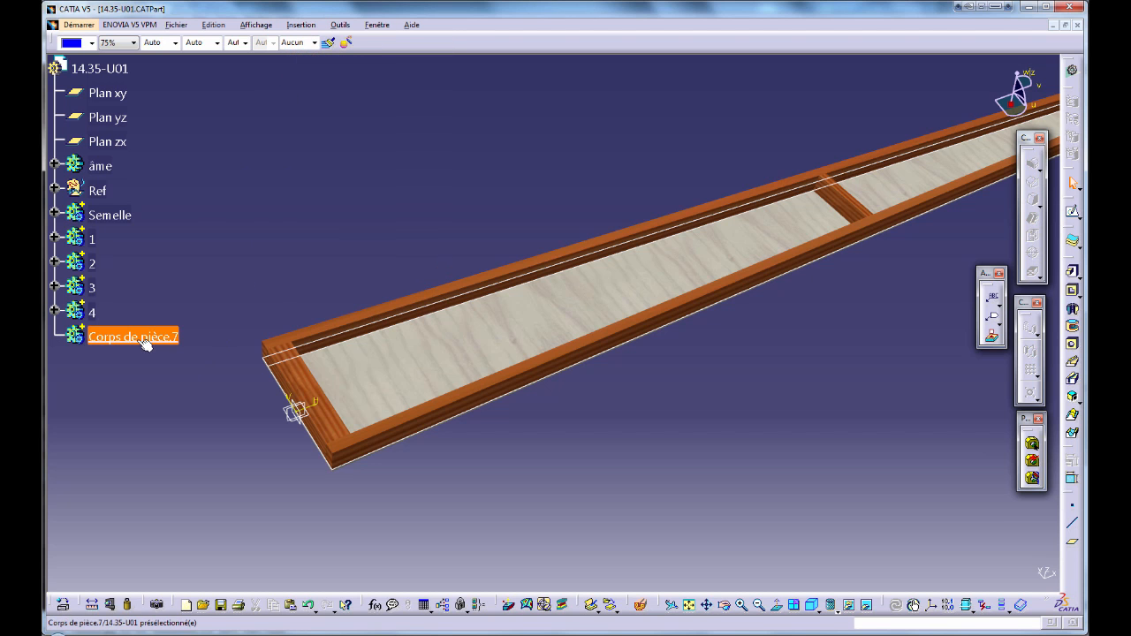
key("alt+Return")
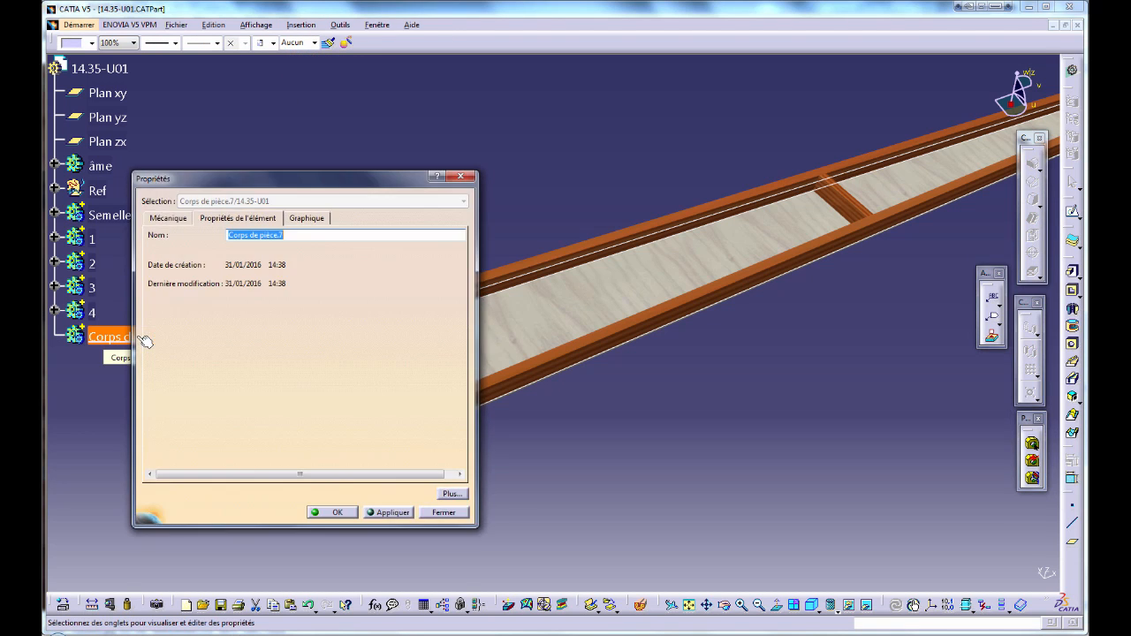
type("5")
key("Return")
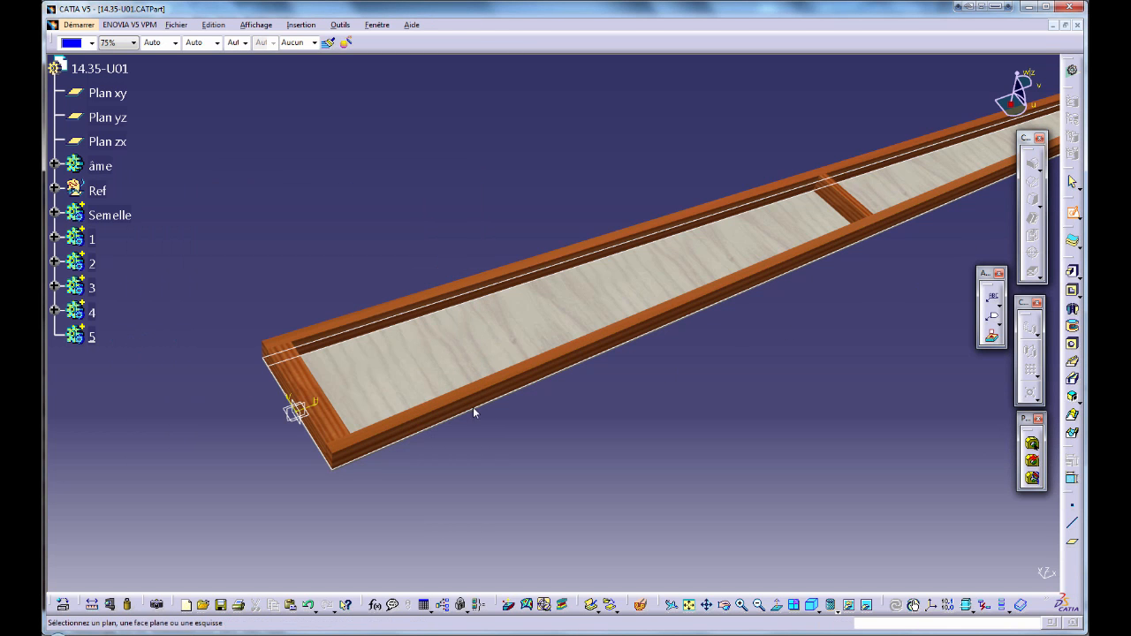
- Start a sketch on the rib's upper wooden face and project the end crosspiece's outer edge and one flange's outer edge
left_click(340, 424)
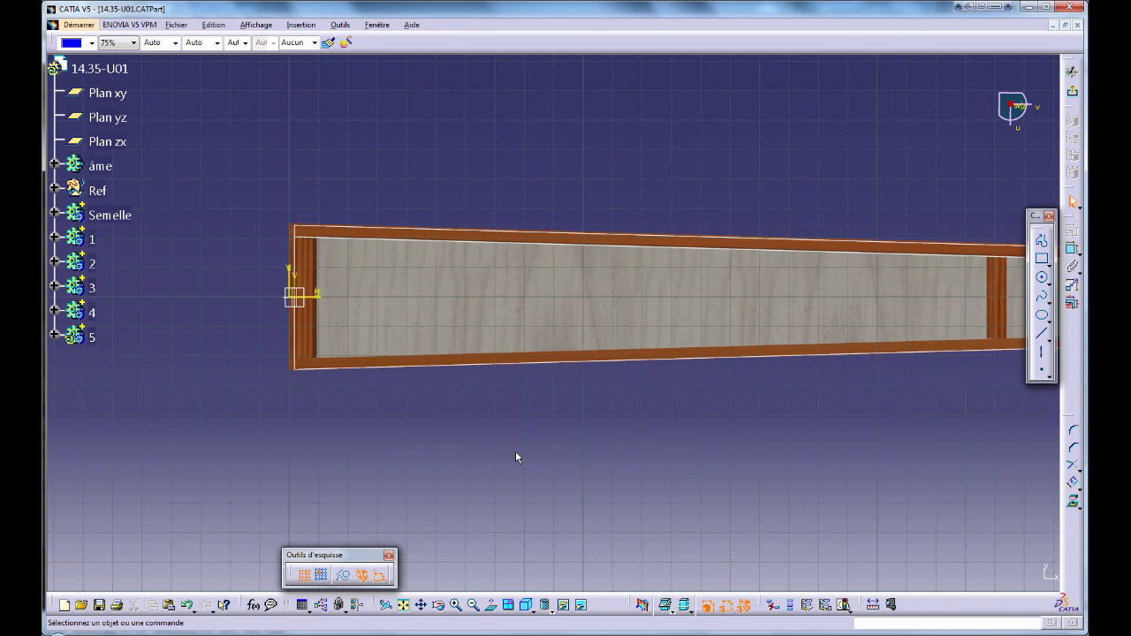
left_click(1075, 506)
mouse_move(459, 459)
middle_mouse_down()
mouse_move(578, 414)
mouse_move(579, 265)
mouse_move(624, 450)
mouse_move(651, 397)
mouse_move(384, 416)
mouse_move(470, 468)
mouse_move(565, 429)
mouse_move(533, 417)
middle_mouse_up()
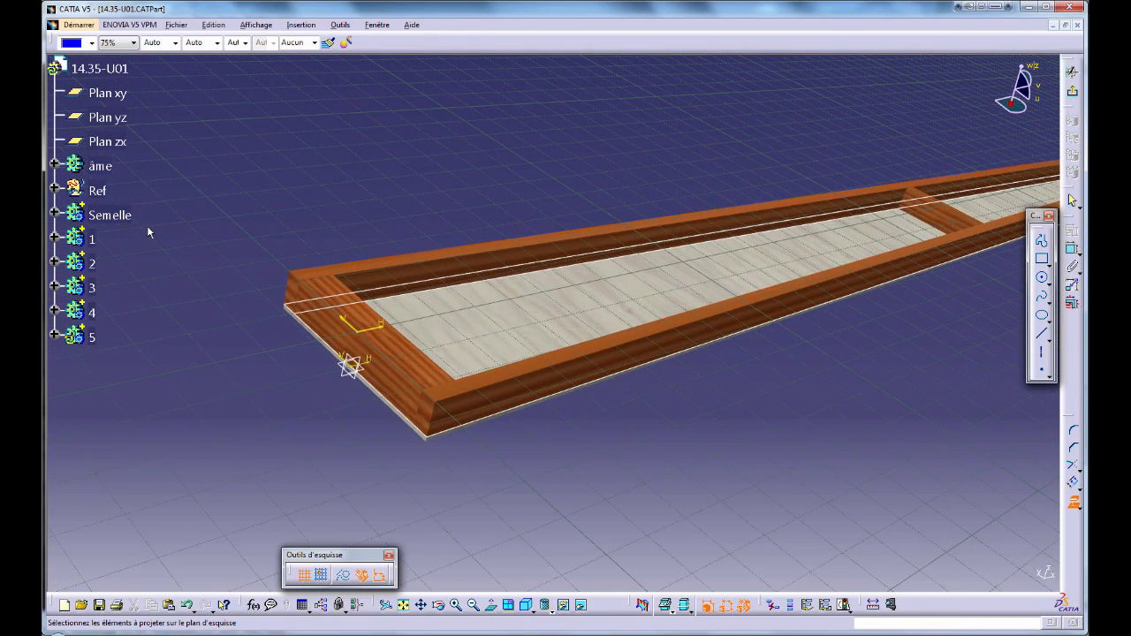
right_click(398, 301)
left_click(402, 333)
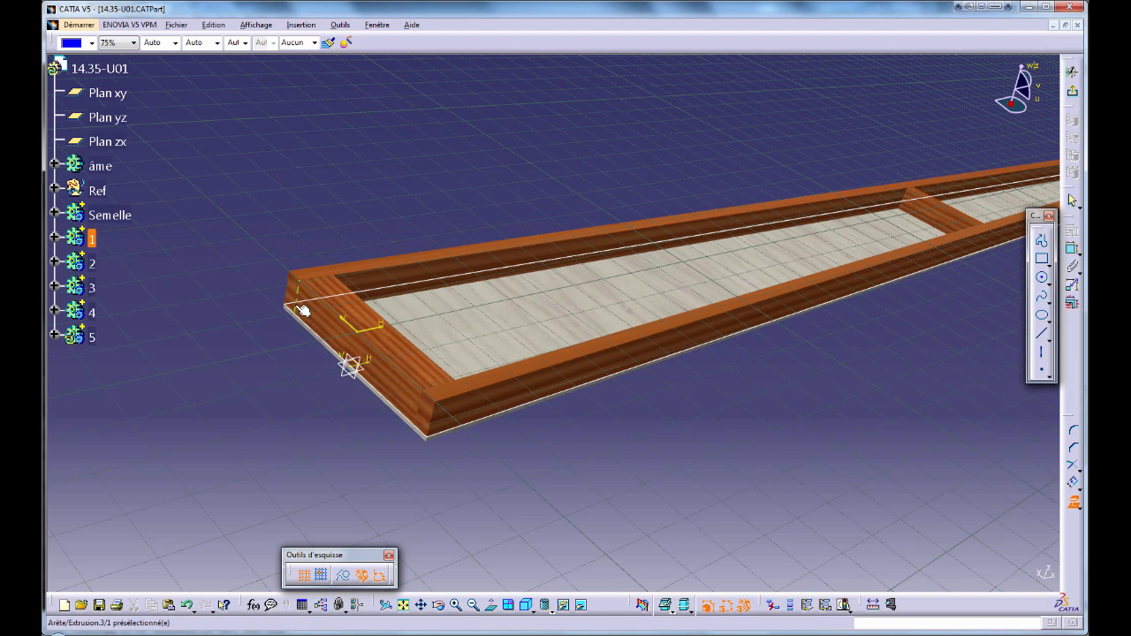
left_click(301, 320)
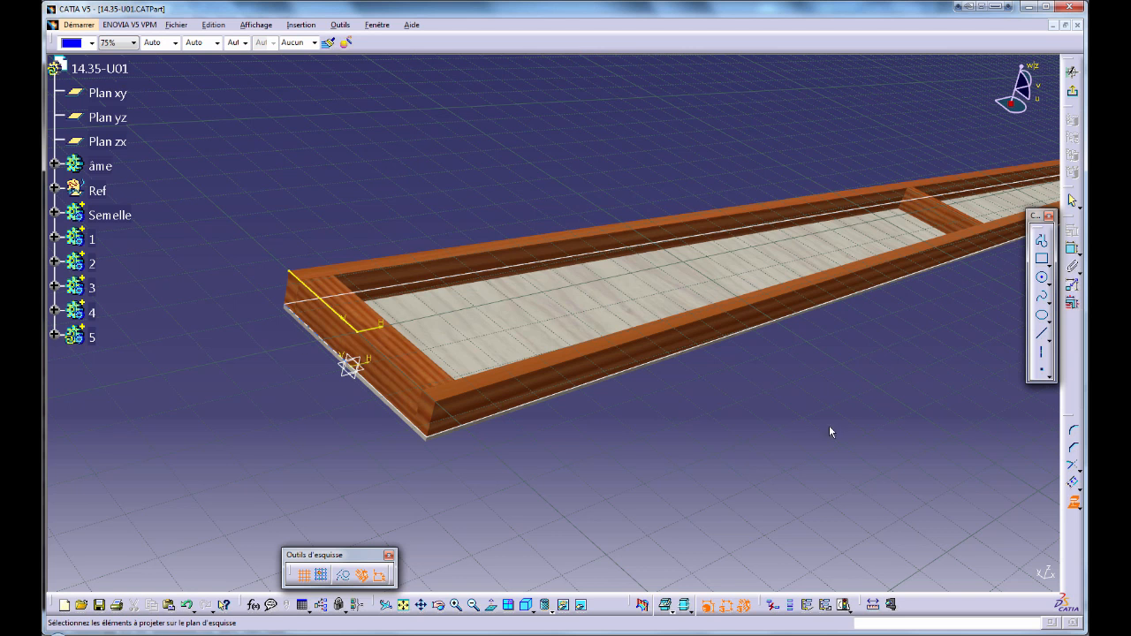
left_click(373, 289)
middle_click_drag(486, 310, 903, 369)
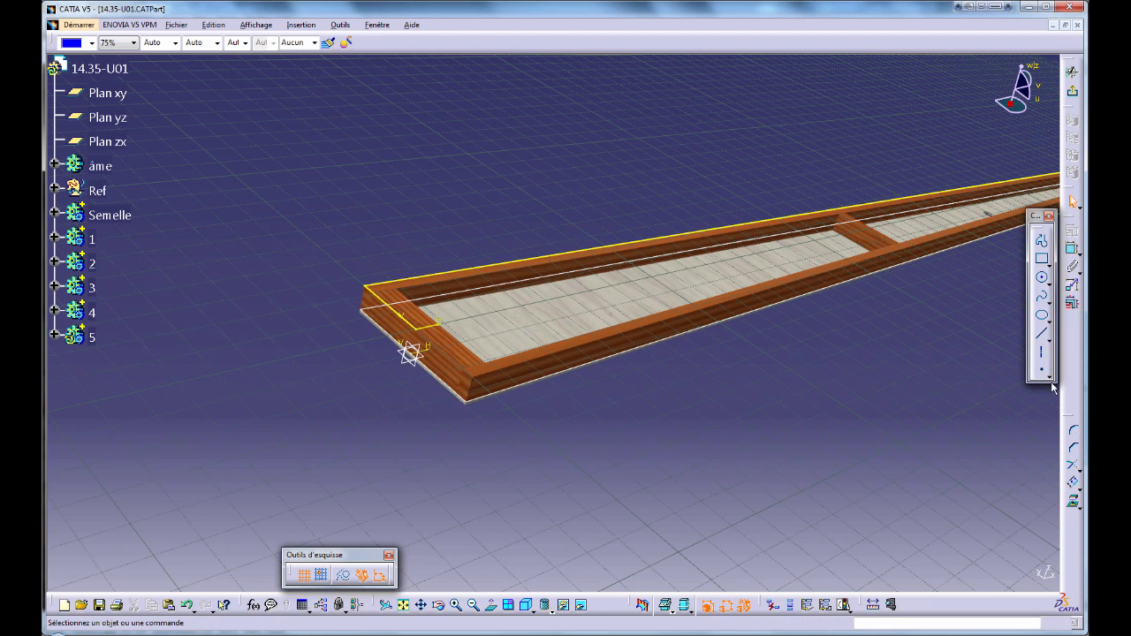
- Sketch a vertical line about 24 mm long from the projected flange edge to the horizontal axis, near the rib's wide end
left_click(1042, 334)
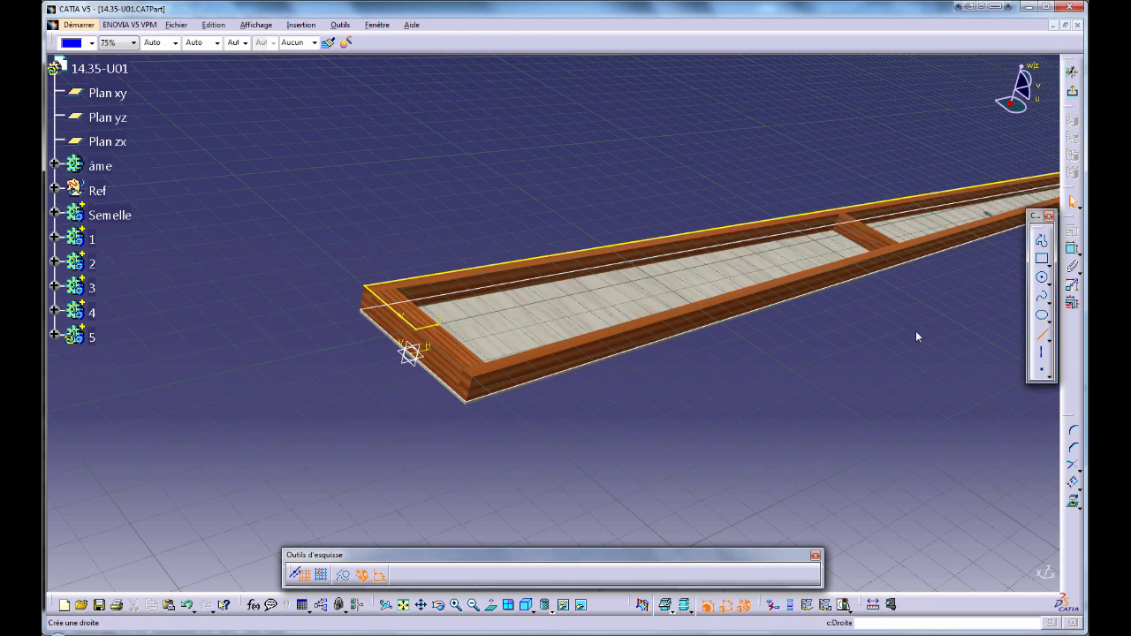
left_click(449, 273)
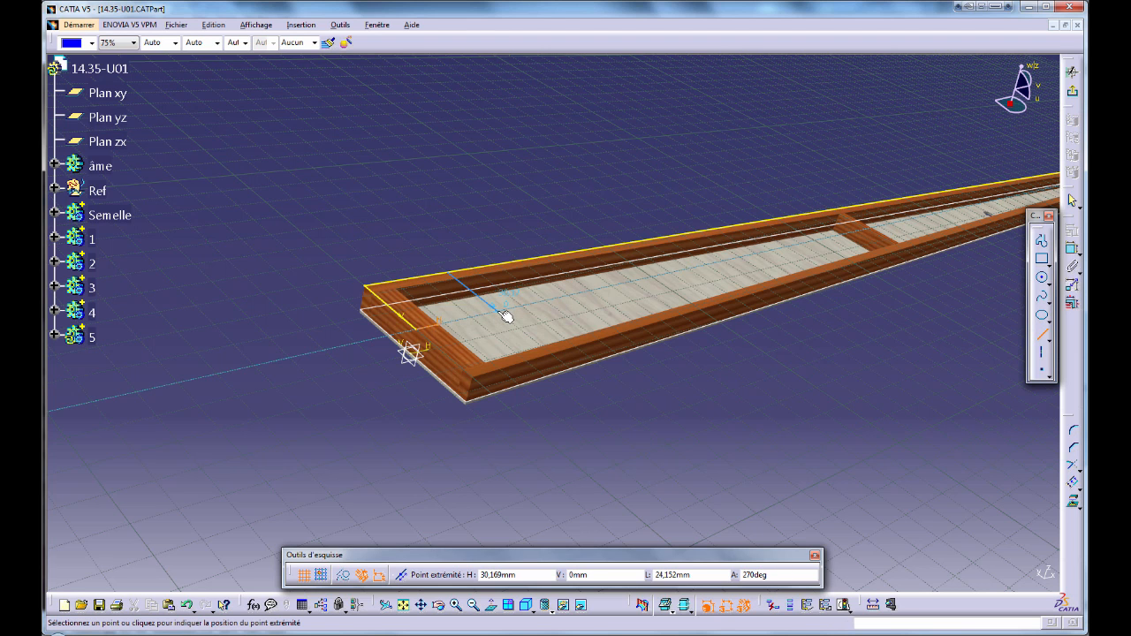
left_click(501, 307)
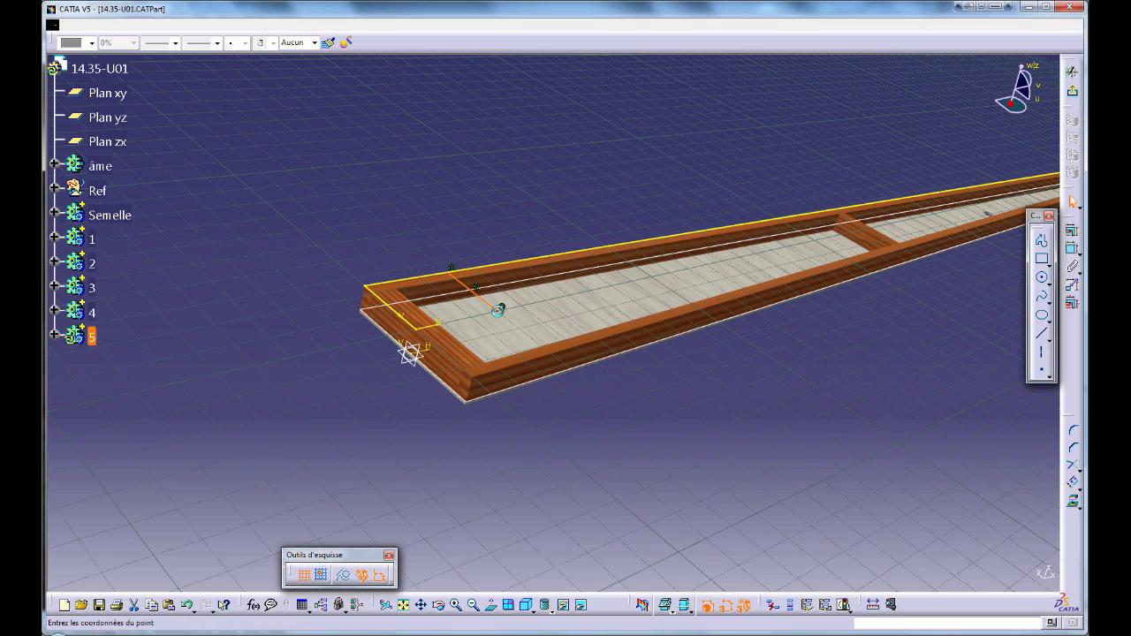
left_click(1030, 577)
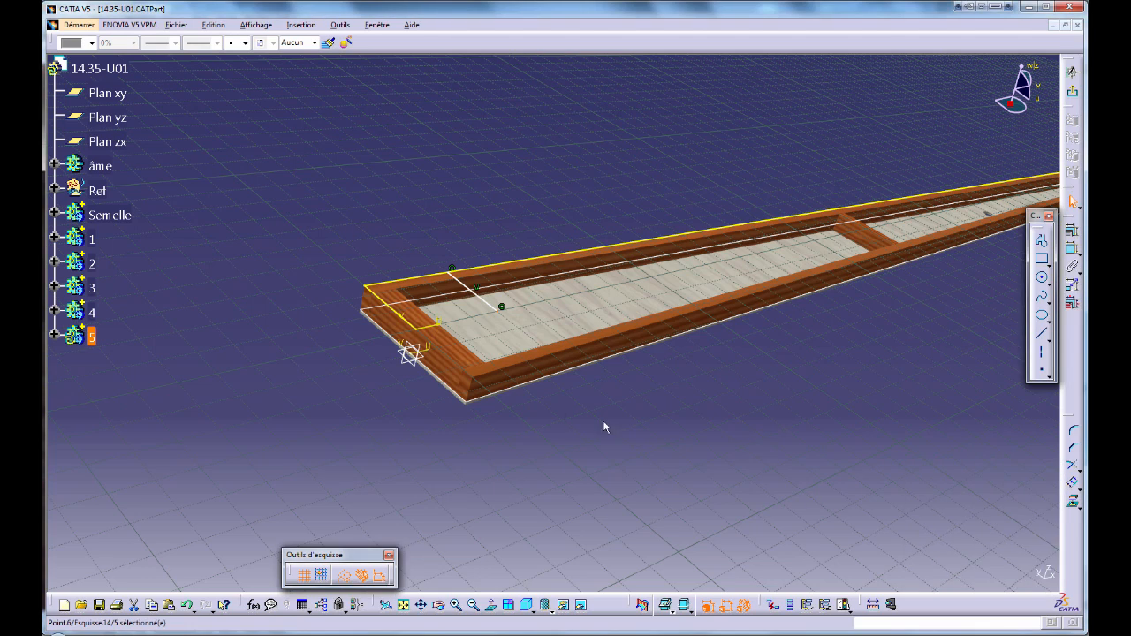
middle_click_drag(605, 426, 619, 389)
left_click(761, 456)
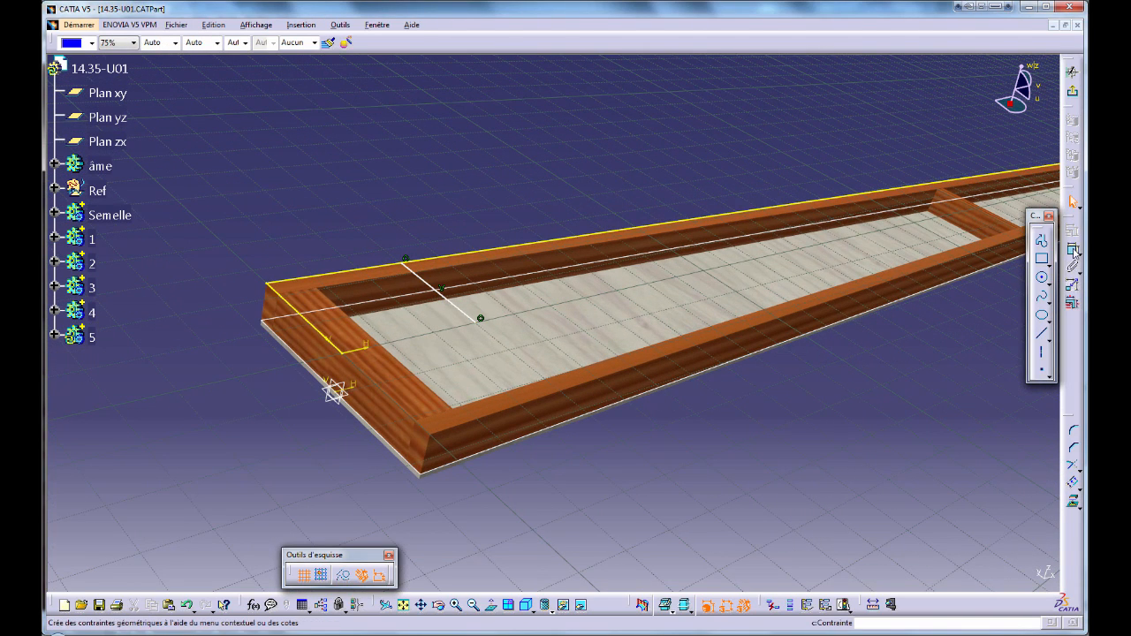
- Dimension the vertical line from the projected end edge and set the distance to 30 mm
left_click(298, 311)
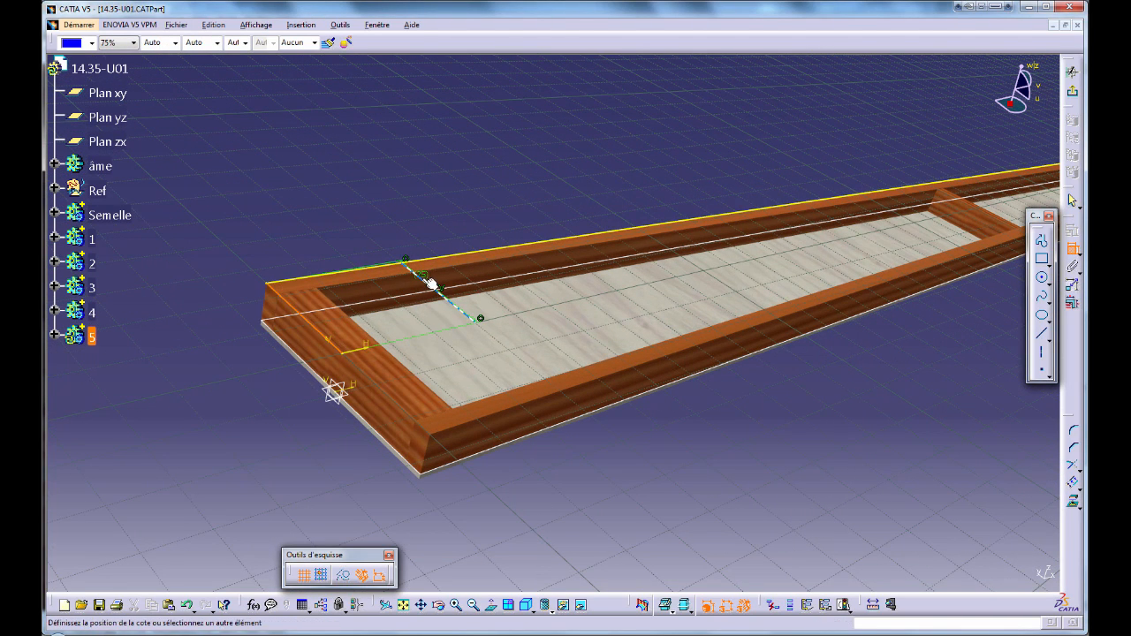
left_click(428, 284)
left_click(290, 230)
double_click(290, 228)
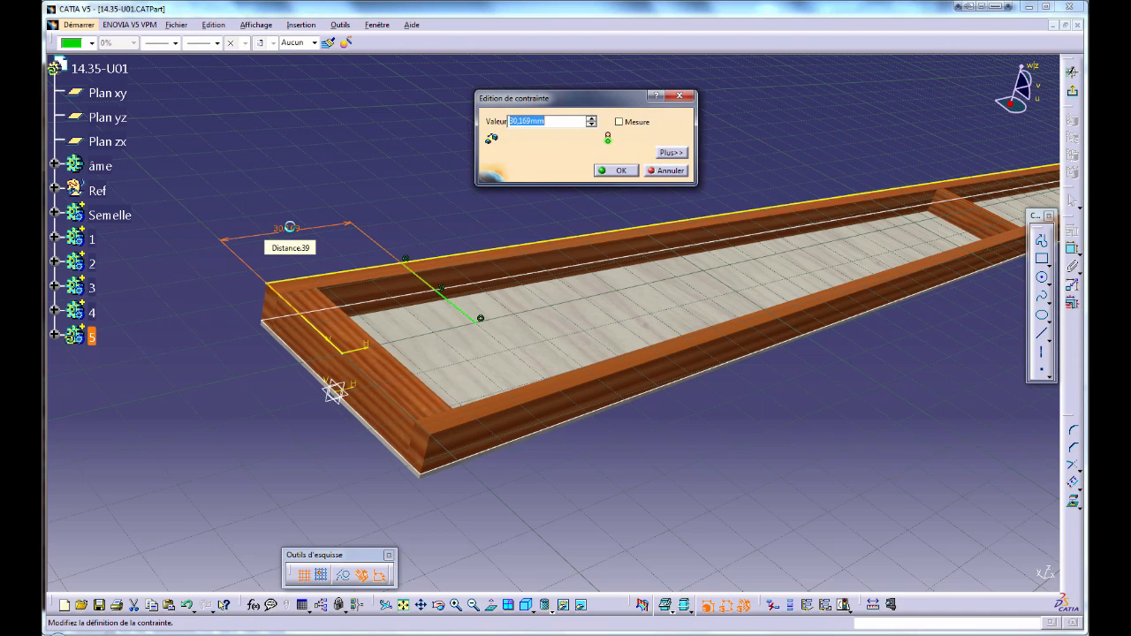
type("30")
key("Return")
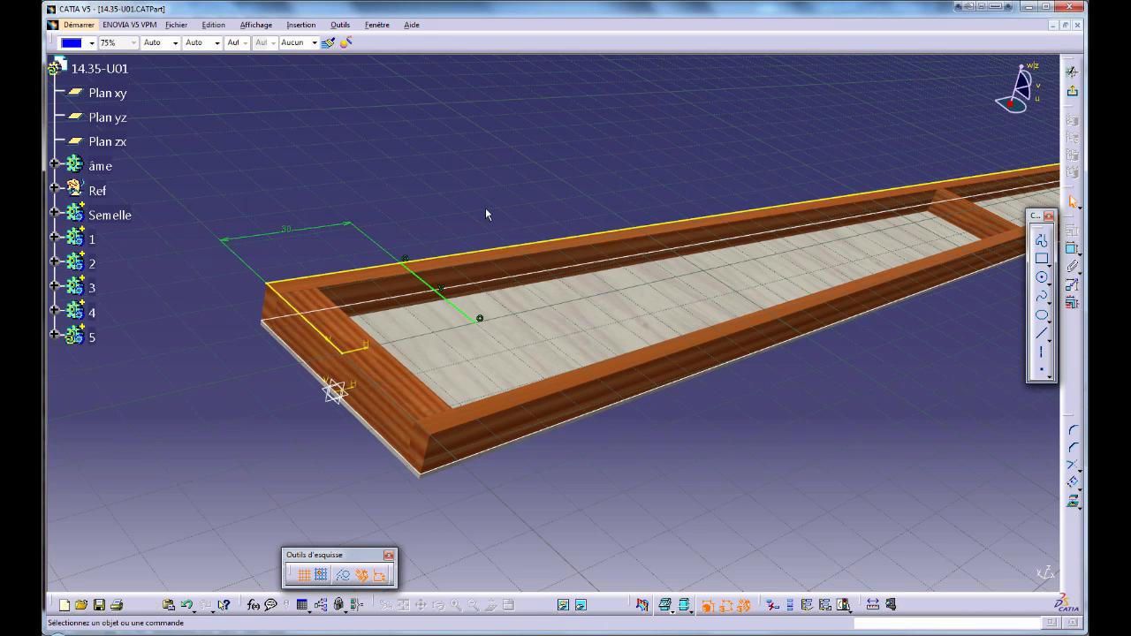
- Draw a horizontal line from the sketch origin to the lower endpoint of the vertical line
left_click(1041, 334)
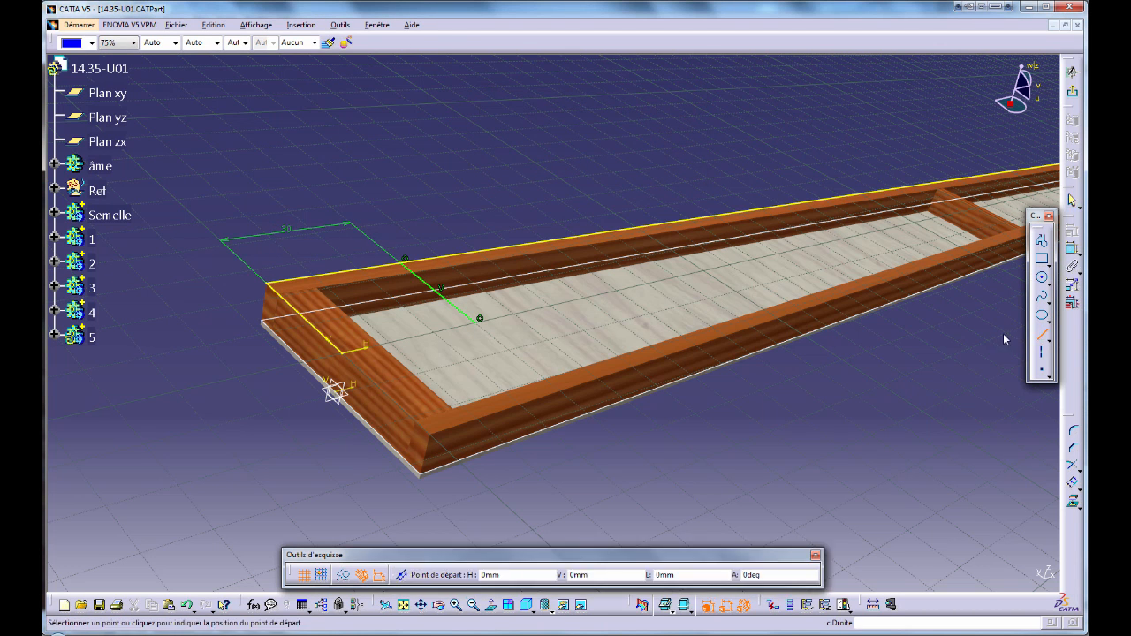
left_click(357, 354)
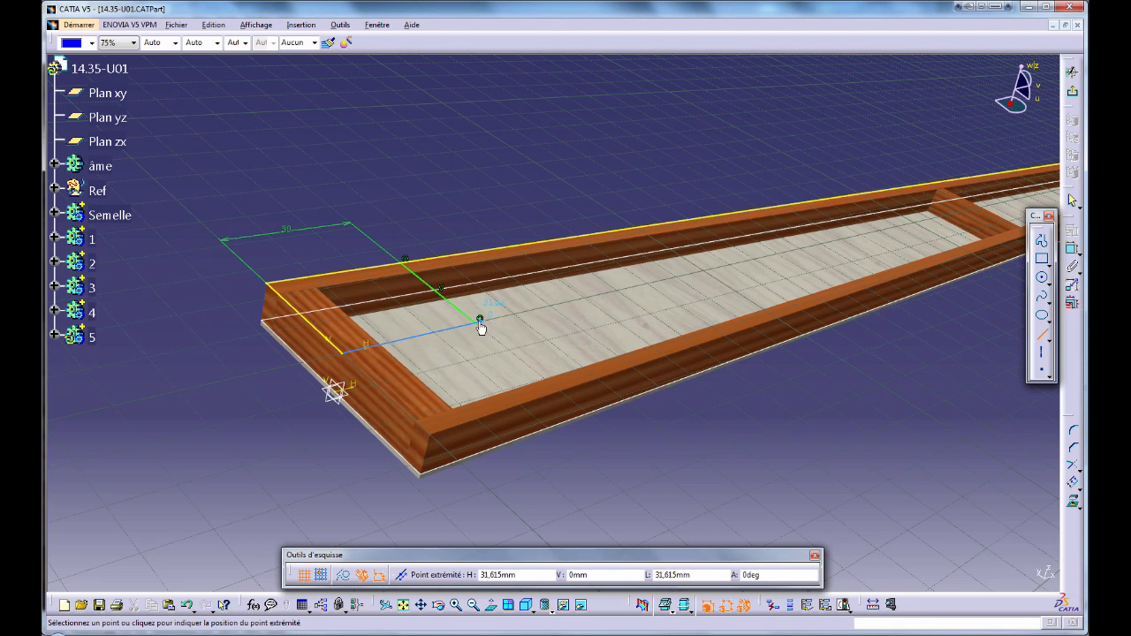
left_click(480, 319)
left_click(469, 211)
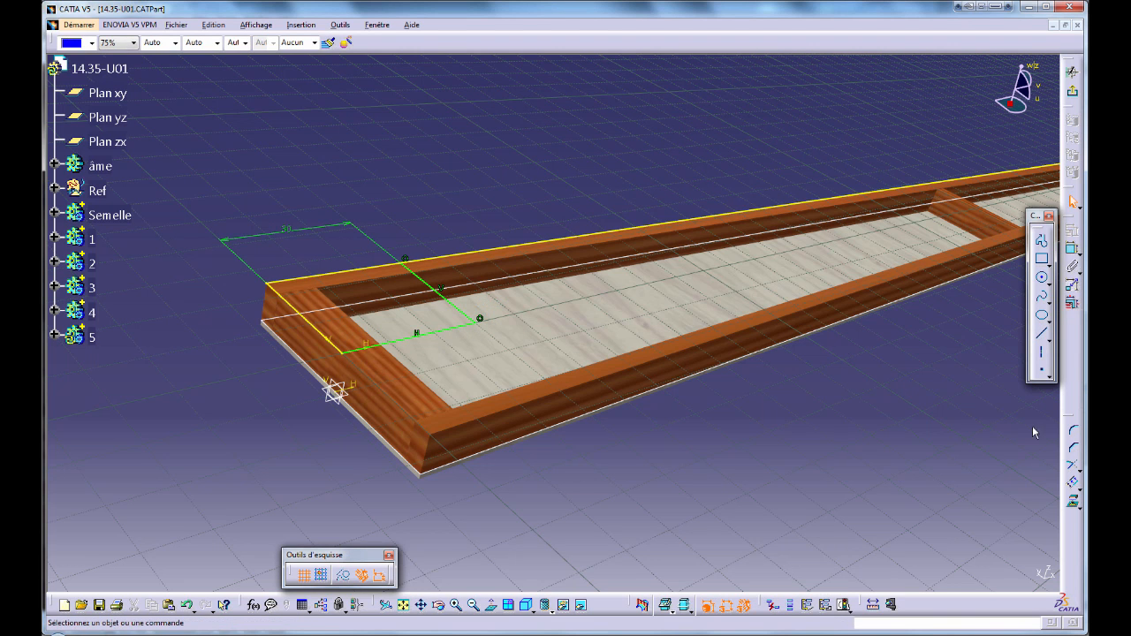
- Trim the projected flange edge beyond the vertical line to close the profile, and exit the sketch
left_click(1073, 466)
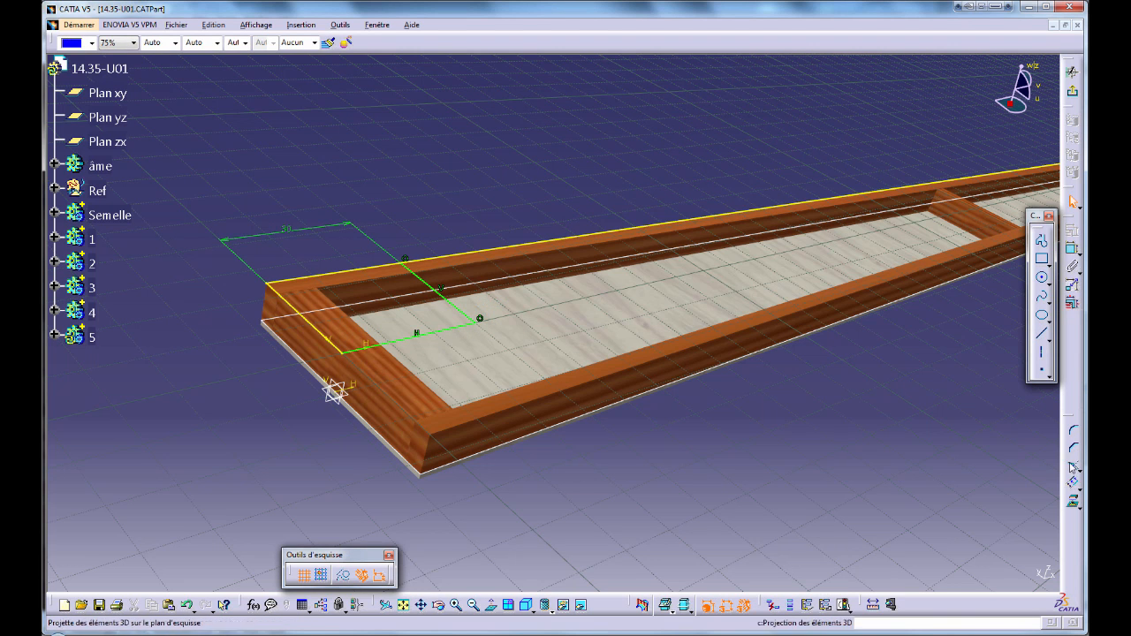
left_click(385, 267)
left_click(413, 271)
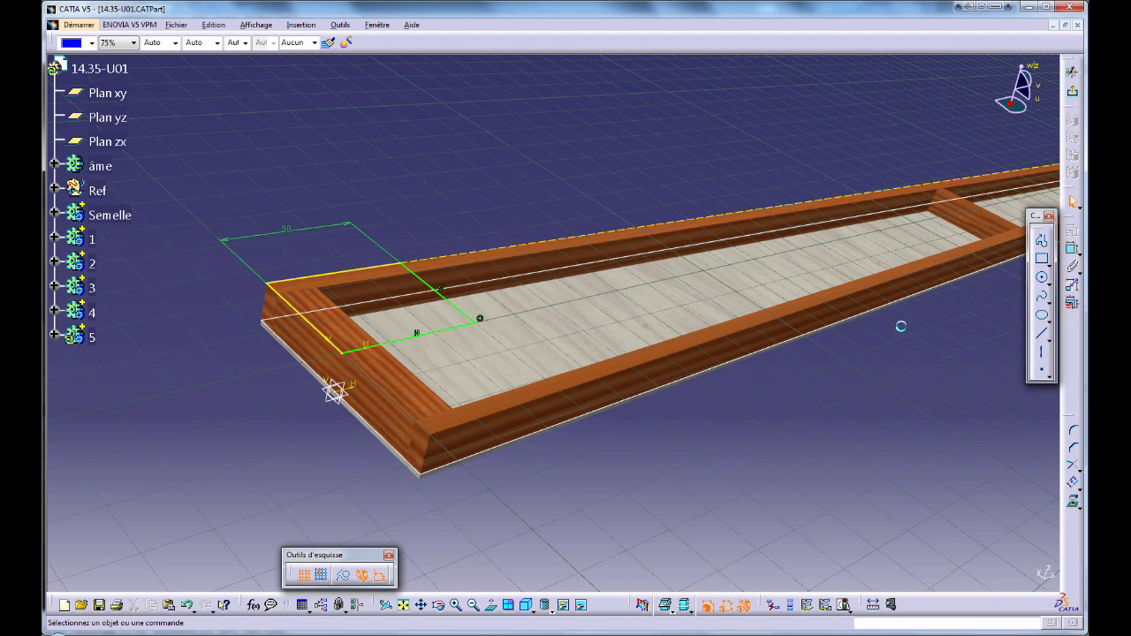
left_click(1073, 91)
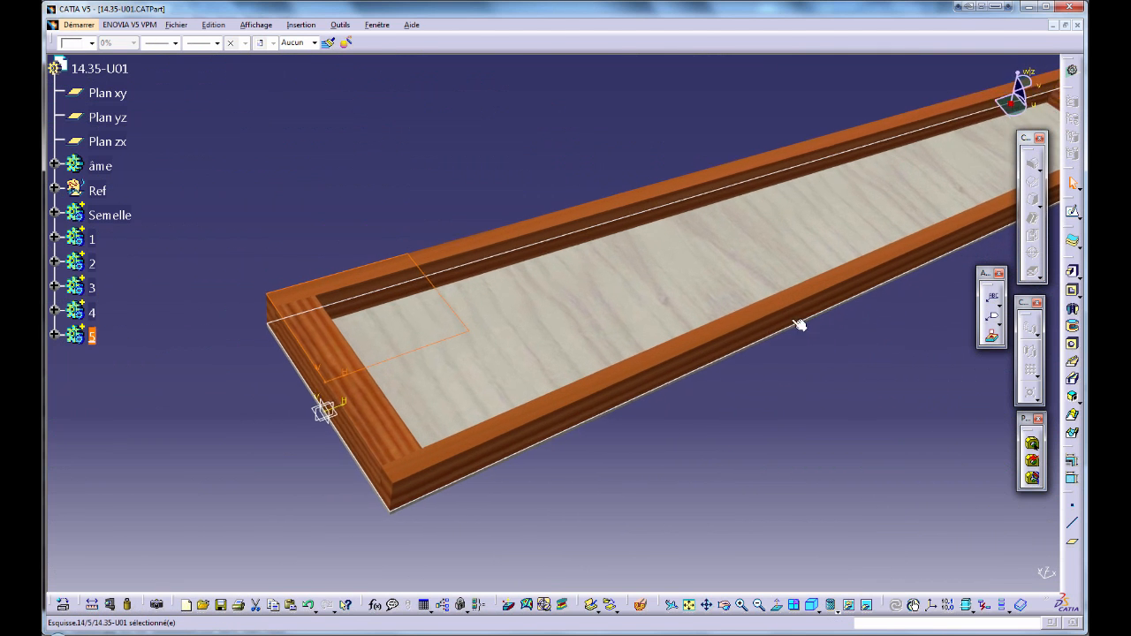
- Extrude the closed profile of body 5 with a length of 1 mm
left_click(1072, 271)
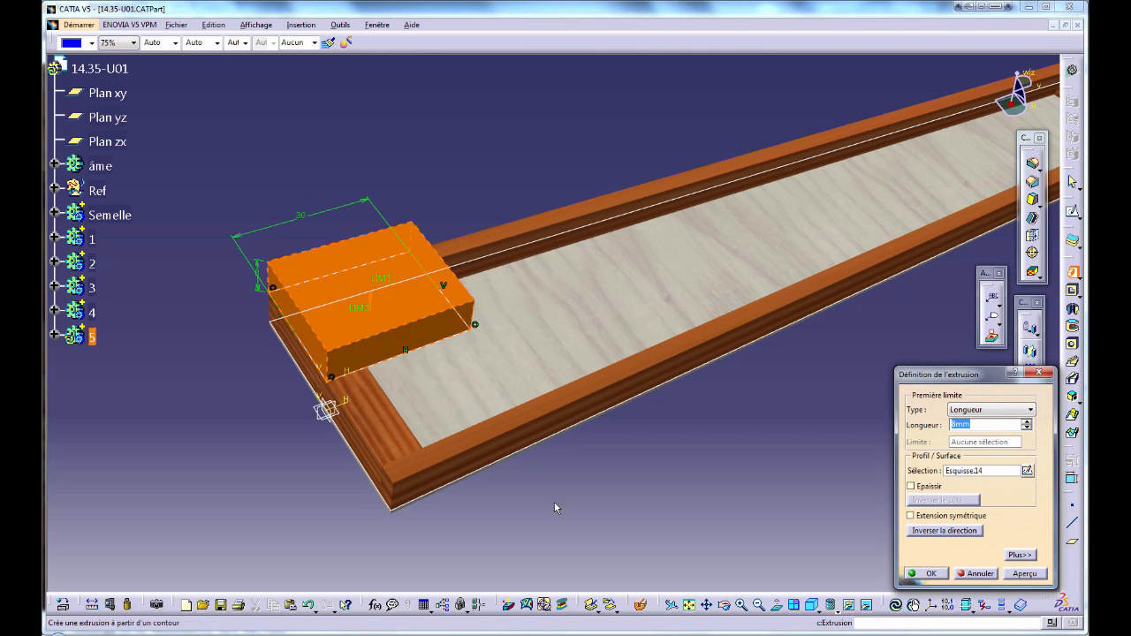
type("1")
key("Return")
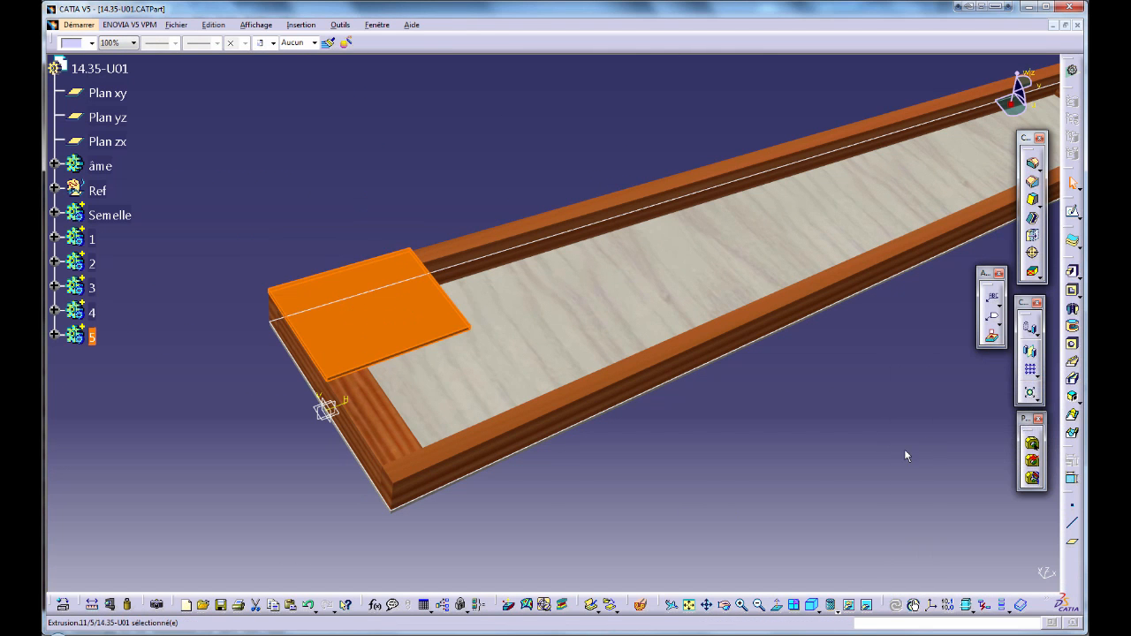
- Mirror the extruded plate of body 5 about the zx plane to span the rib's full width
middle_click_drag(532, 474, 689, 388)
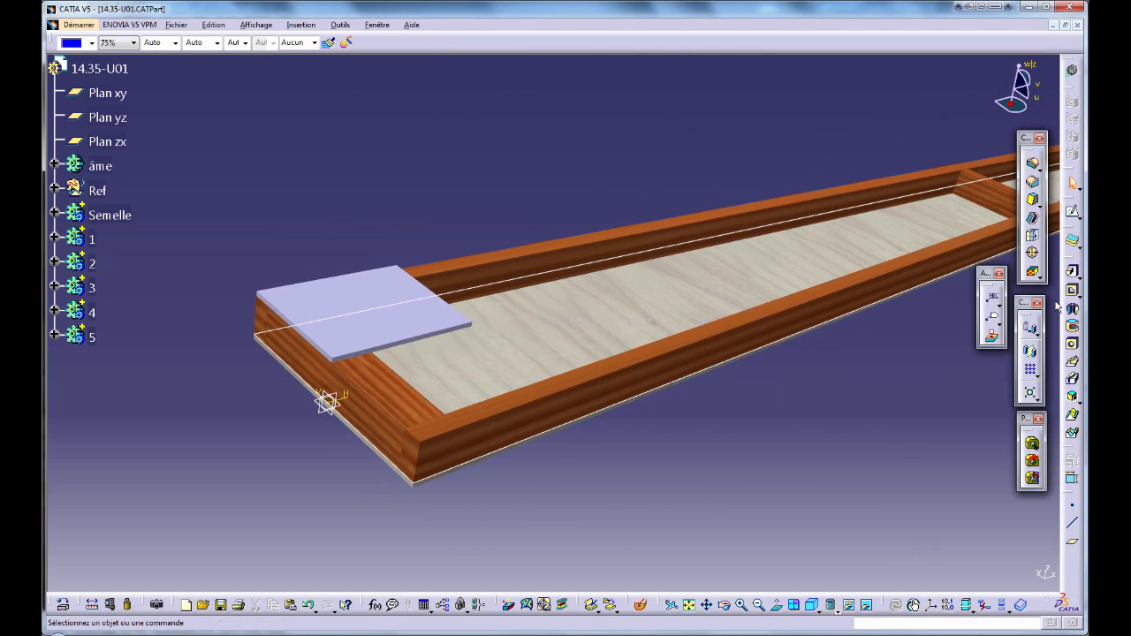
left_click(1033, 351)
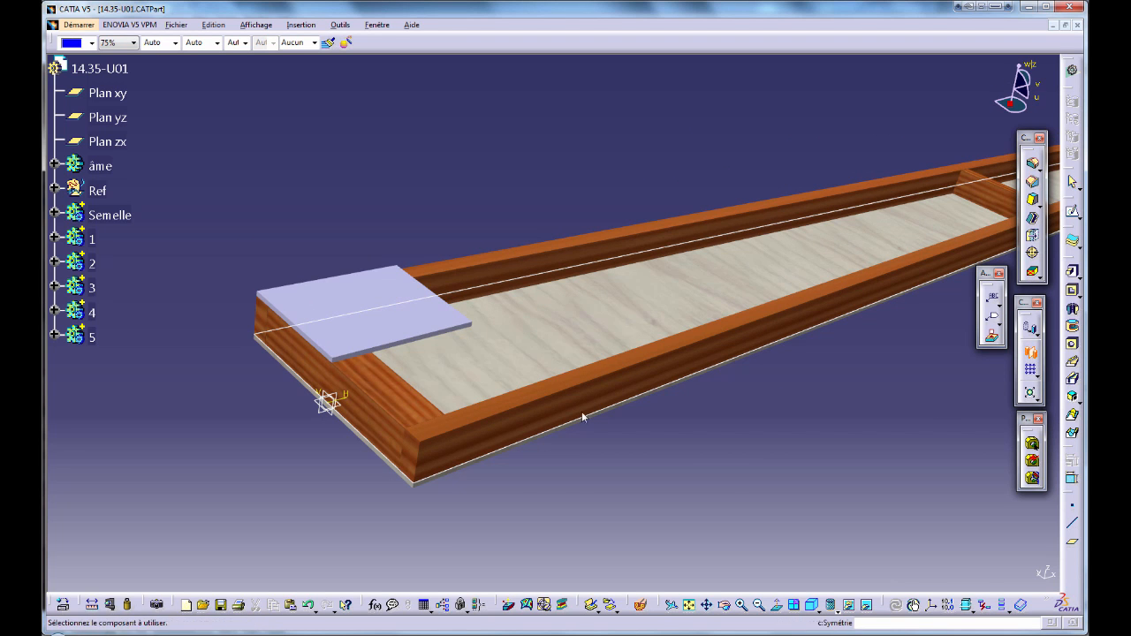
middle_click_drag(463, 452, 563, 466)
left_click(407, 406)
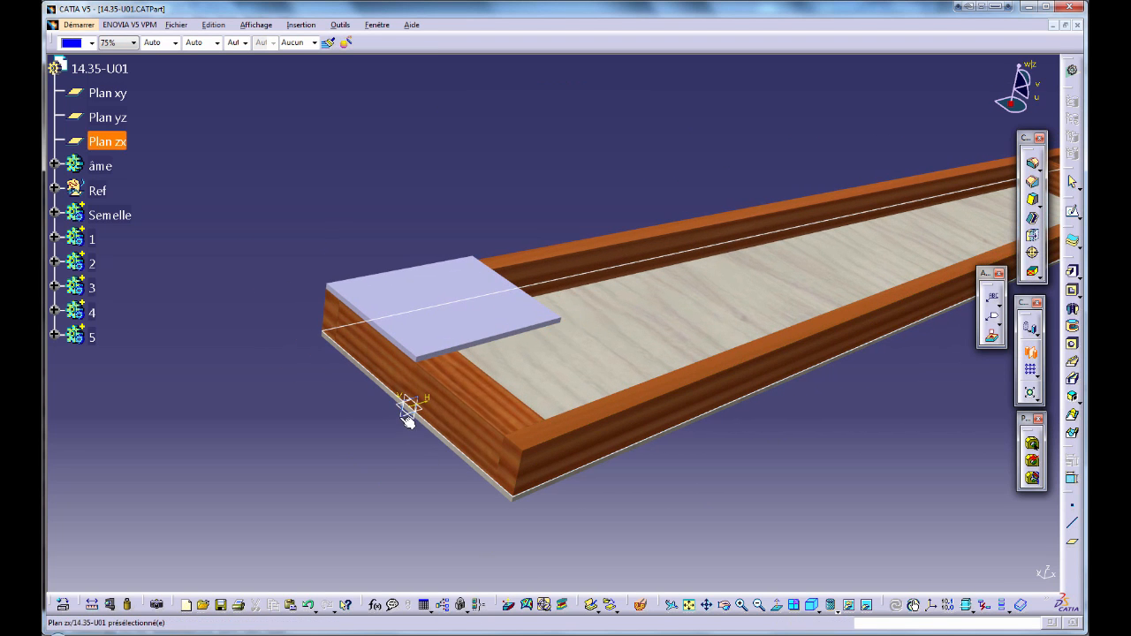
left_click(977, 575)
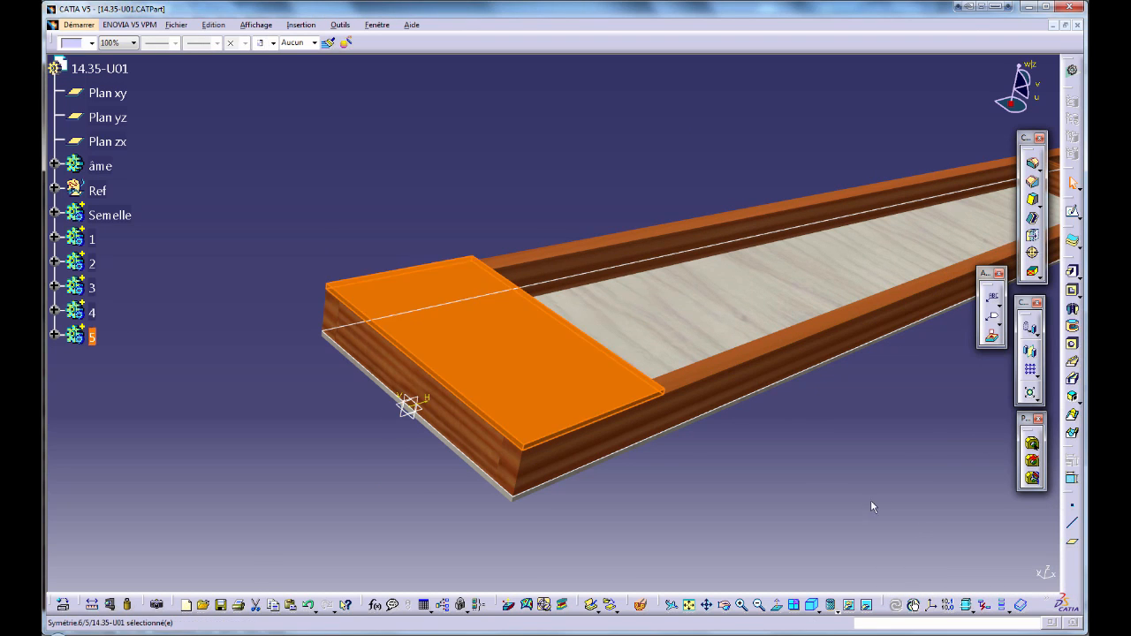
- Copy the Bouleau material from the âme body and apply it to body 5
left_click(55, 165)
left_click(115, 190)
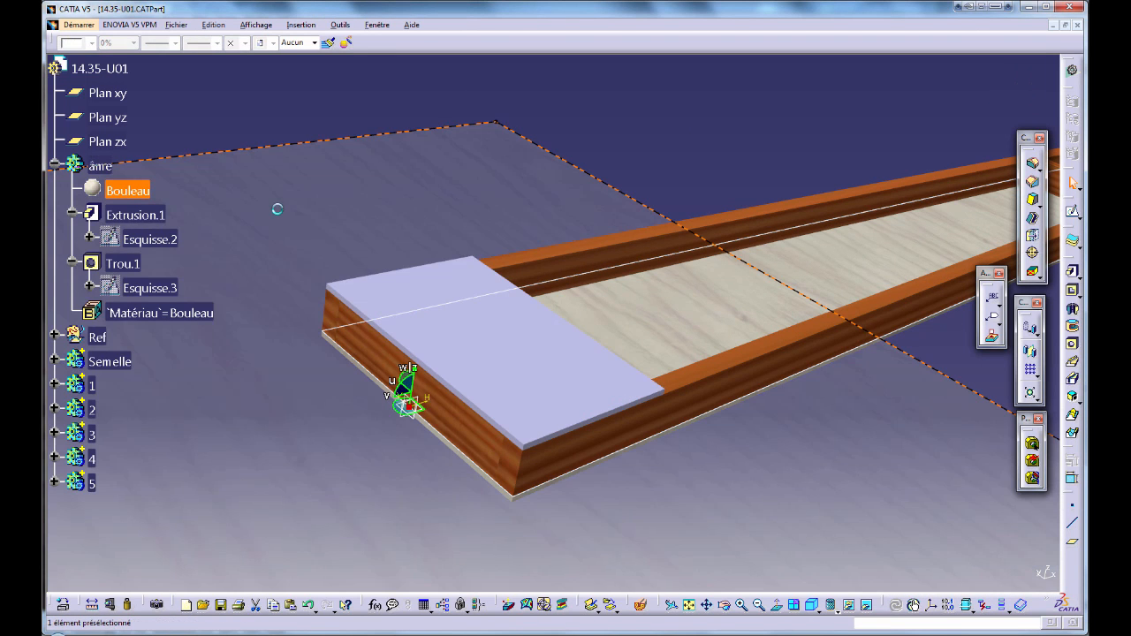
left_click(92, 482)
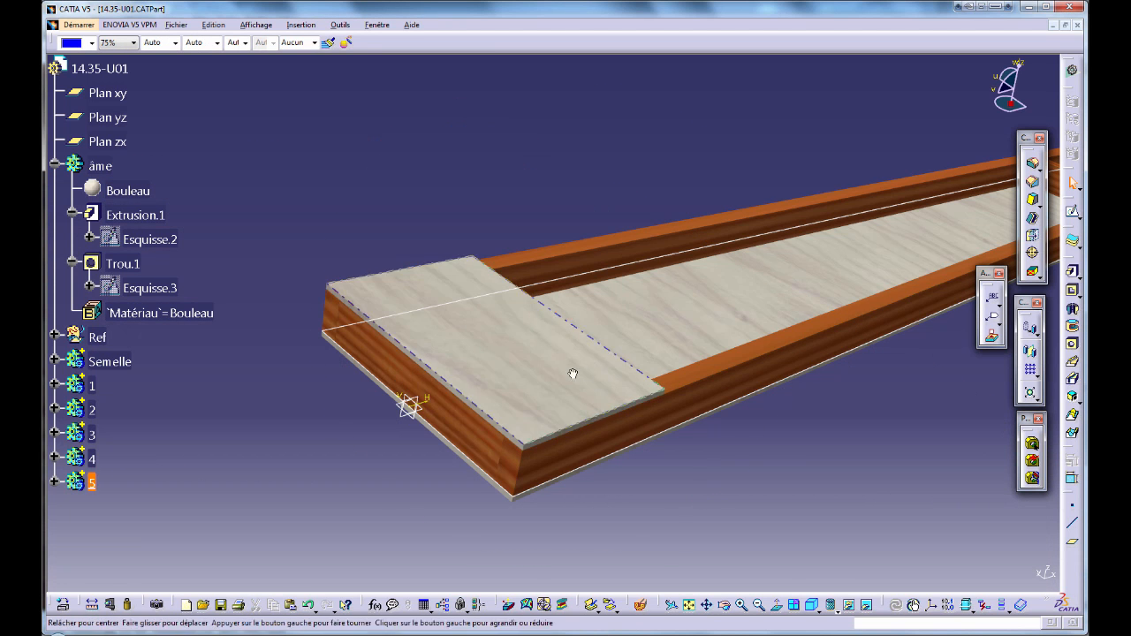
middle_click_drag(571, 374, 341, 447)
left_click(89, 482)
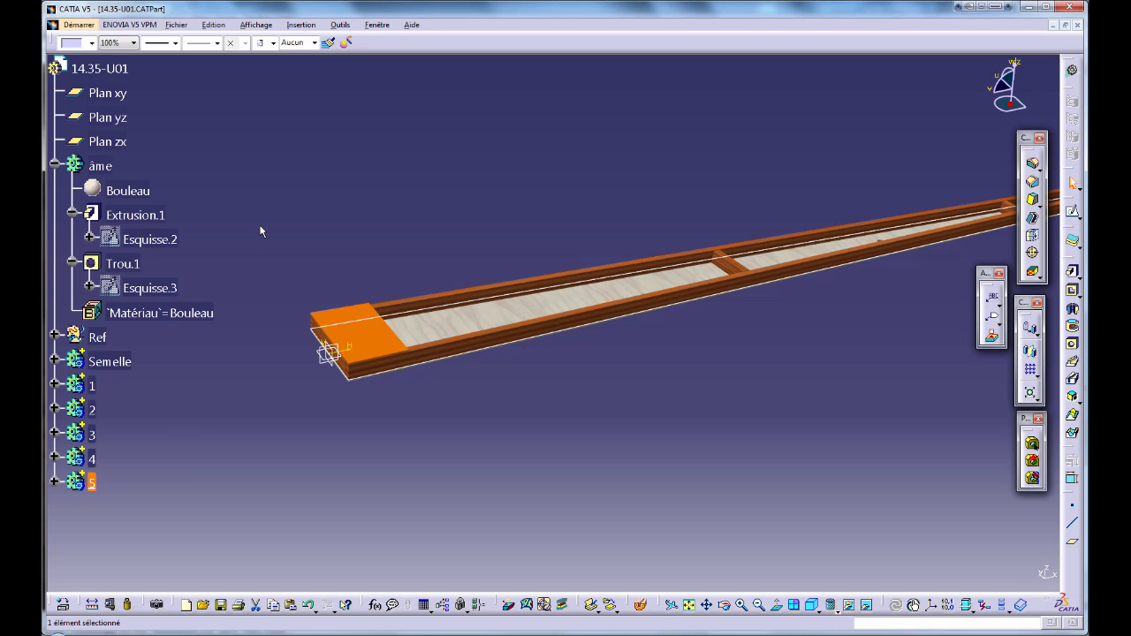
- Paste a copy of body 5 into the part 14.35-U01 and rename the copy as 6
left_click(91, 66)
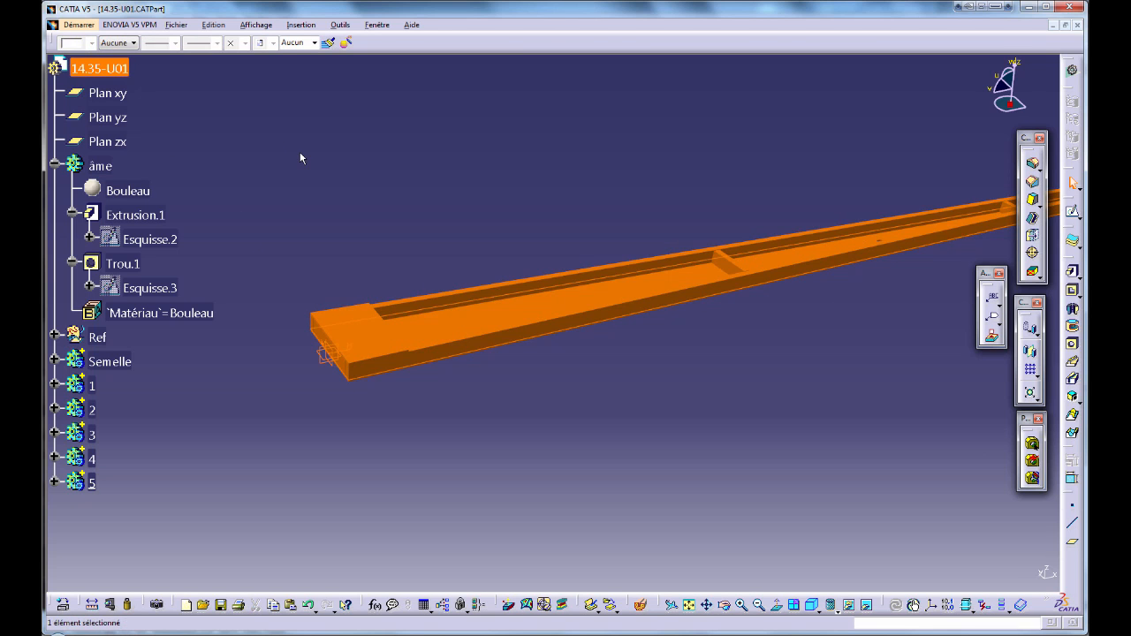
key("ctrl+v")
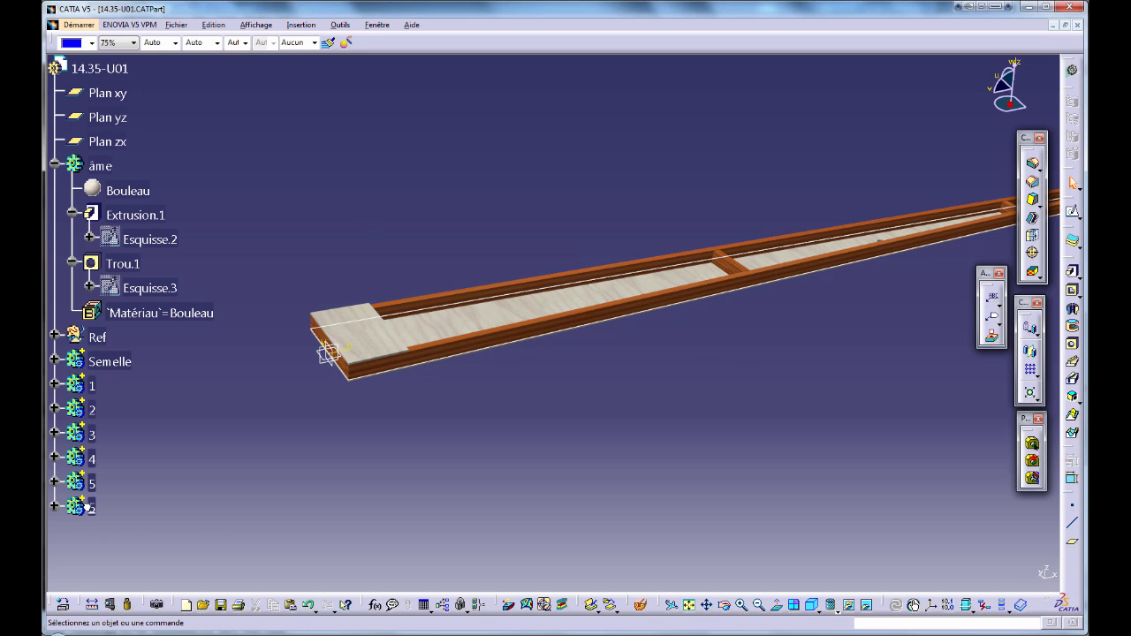
key("alt+Return")
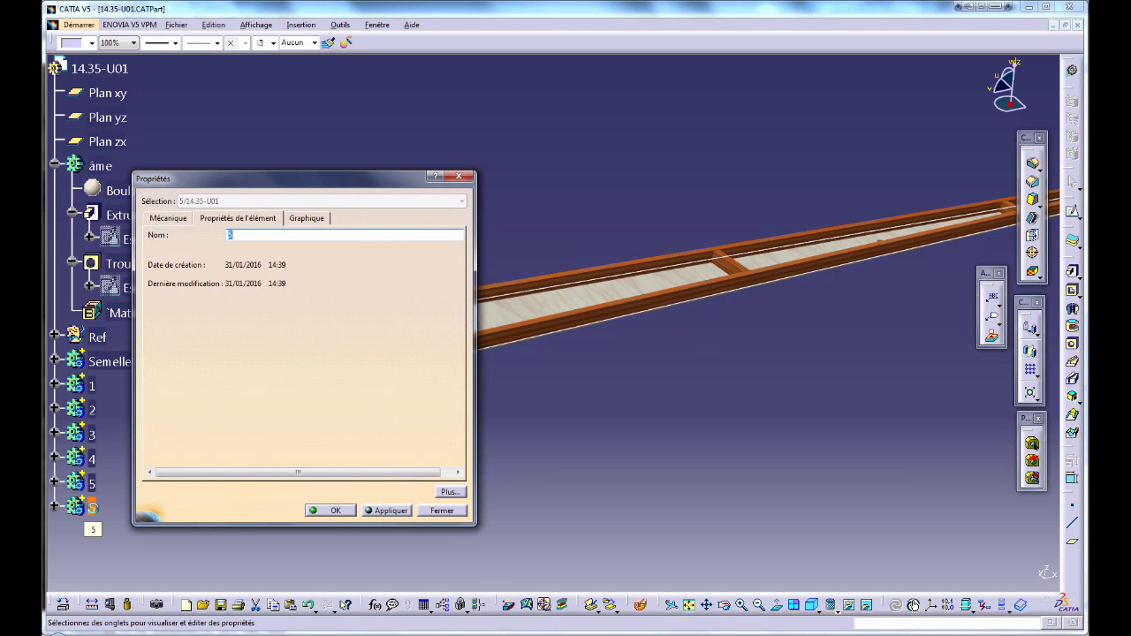
type("6")
key("Return")
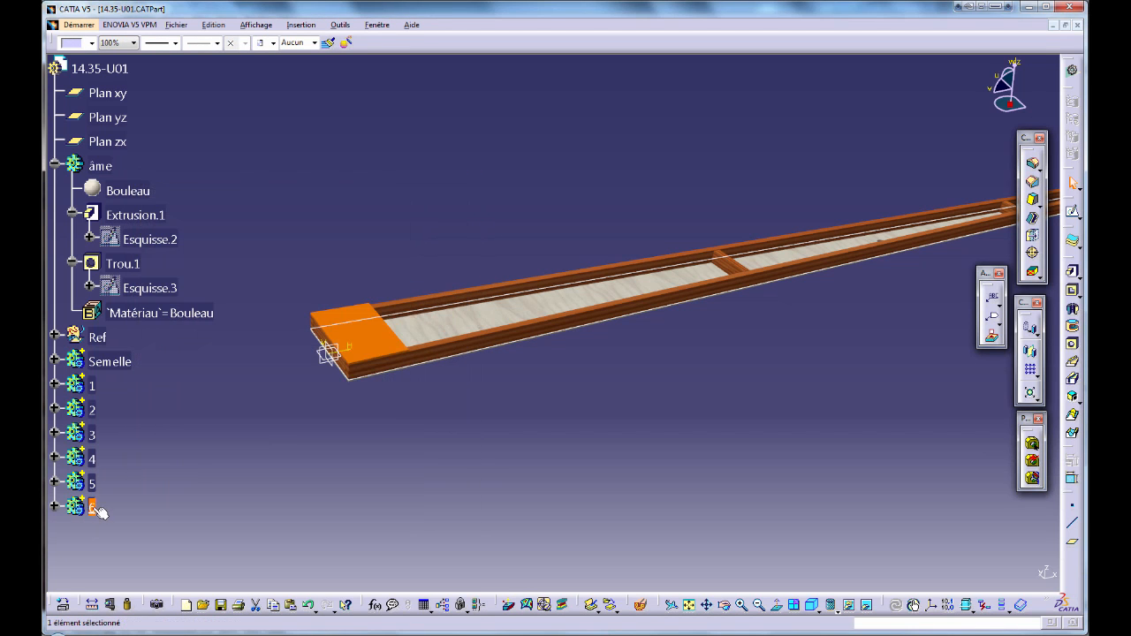
- In body 6's sketch, remove the 30 mm dimension and move the vertical end line just past the crosspiece near mid-rib, following the plan
left_click(53, 507)
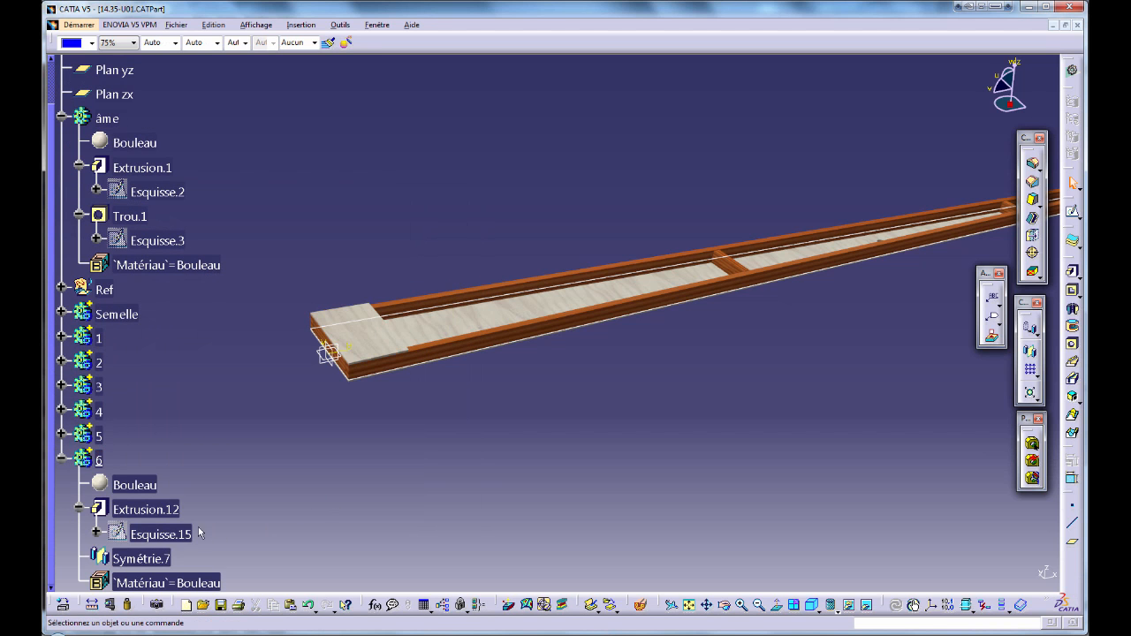
double_click(161, 533)
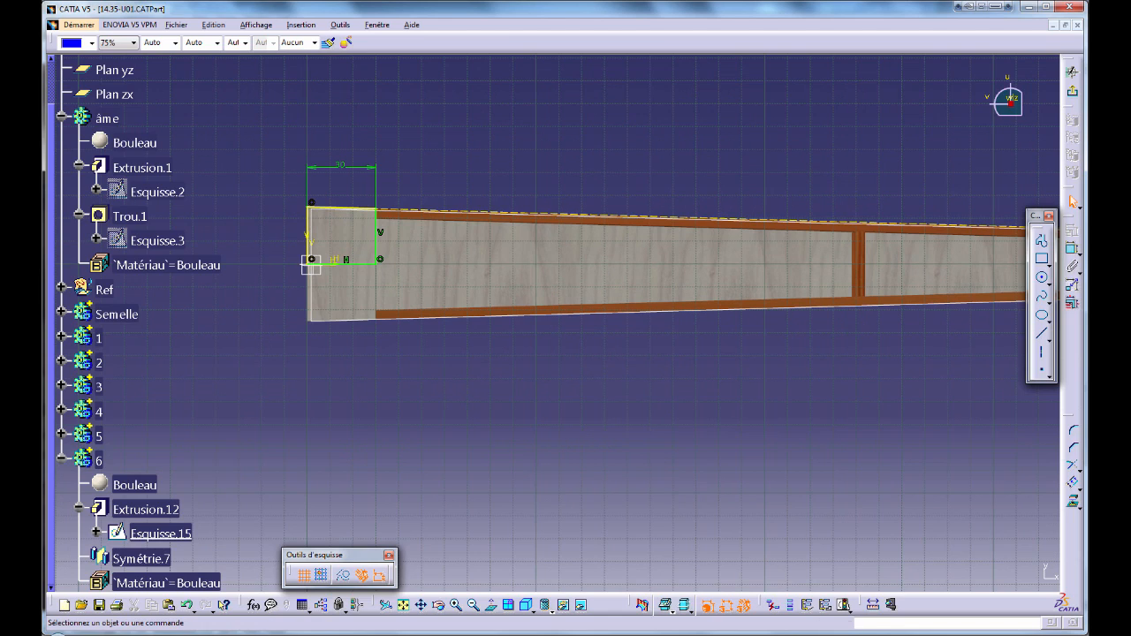
key("alt+Tab")
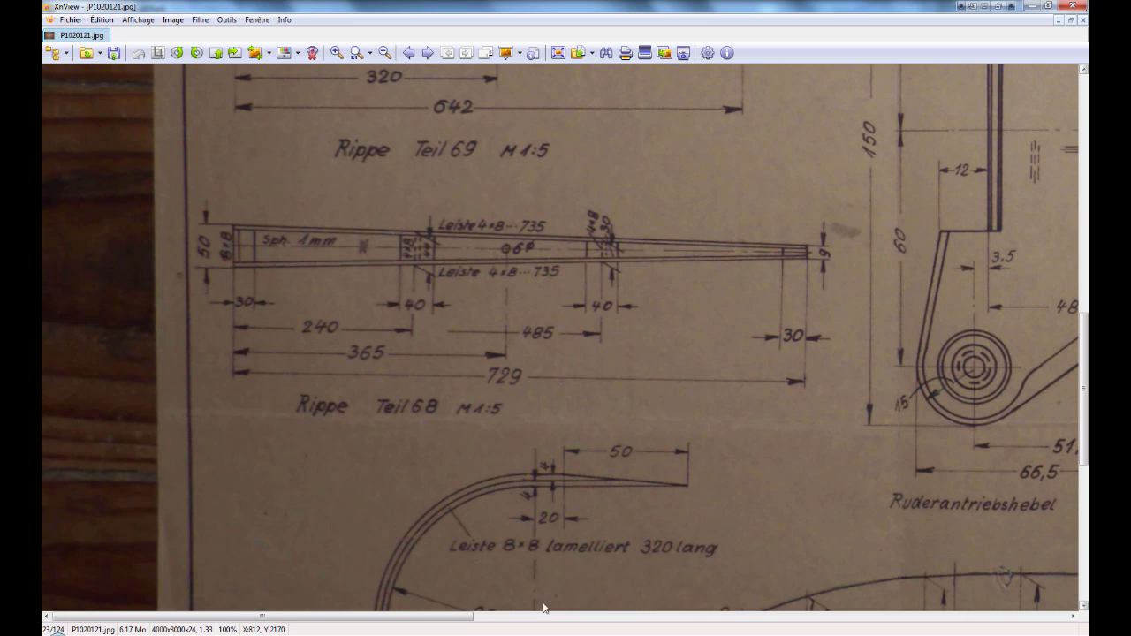
key("alt+Tab")
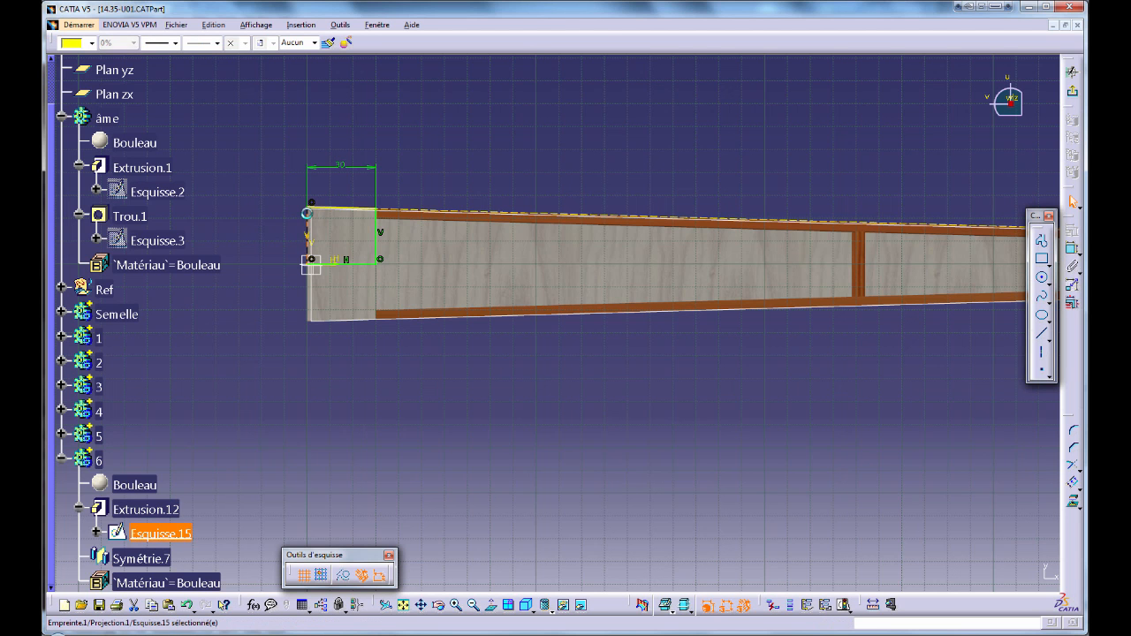
left_click_drag(377, 244, 896, 260)
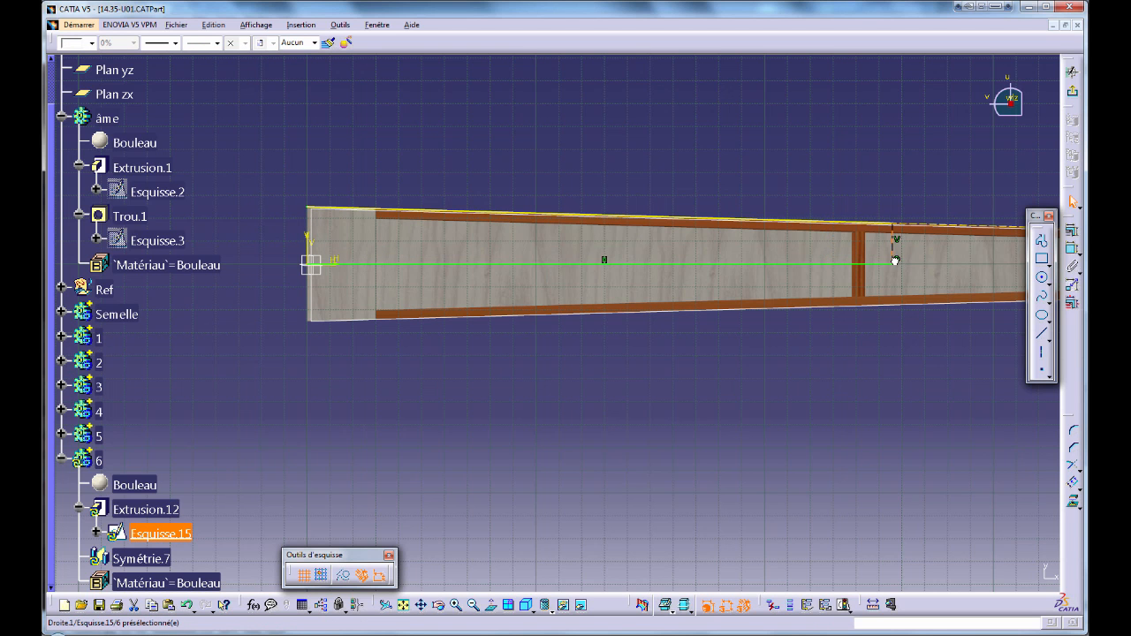
- Draw a vertical line through the crosspiece across the rib's full width and convert it to a construction line
mouse_move(758, 395)
middle_mouse_down()
mouse_move(542, 430)
mouse_move(691, 443)
middle_mouse_up()
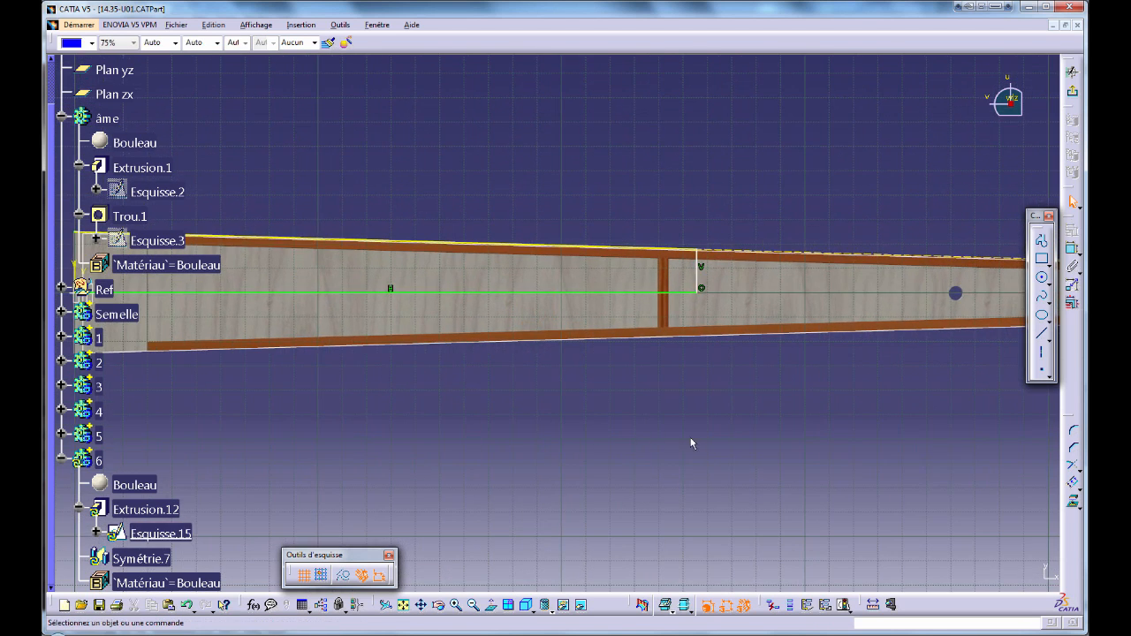
middle_click_drag(772, 434, 778, 465)
left_click(1041, 334)
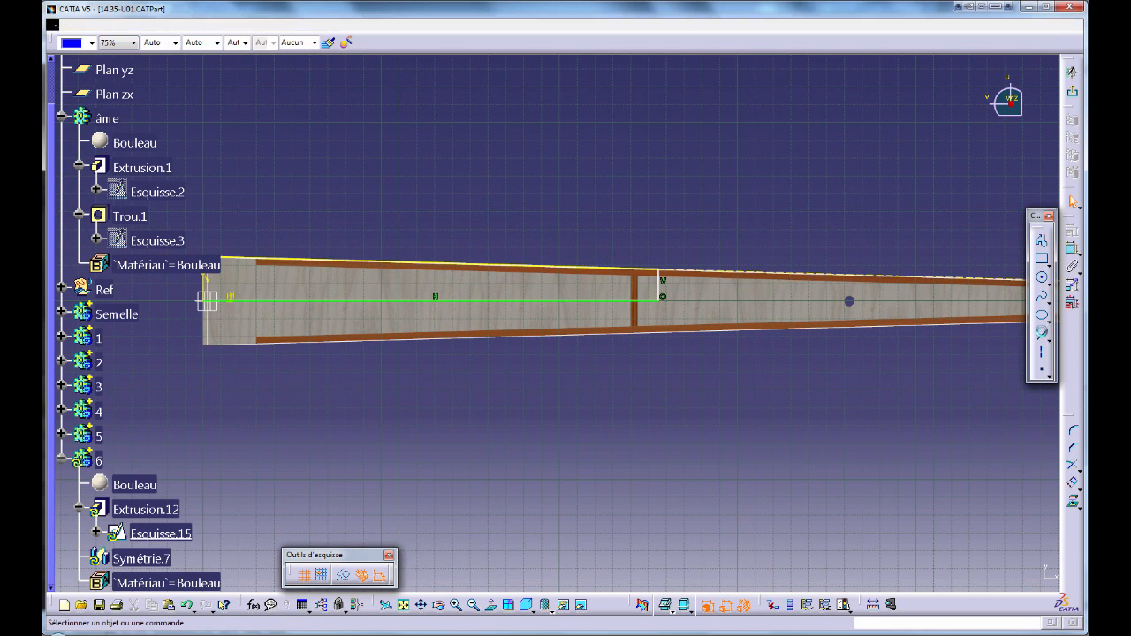
left_click(634, 243)
left_click(634, 362)
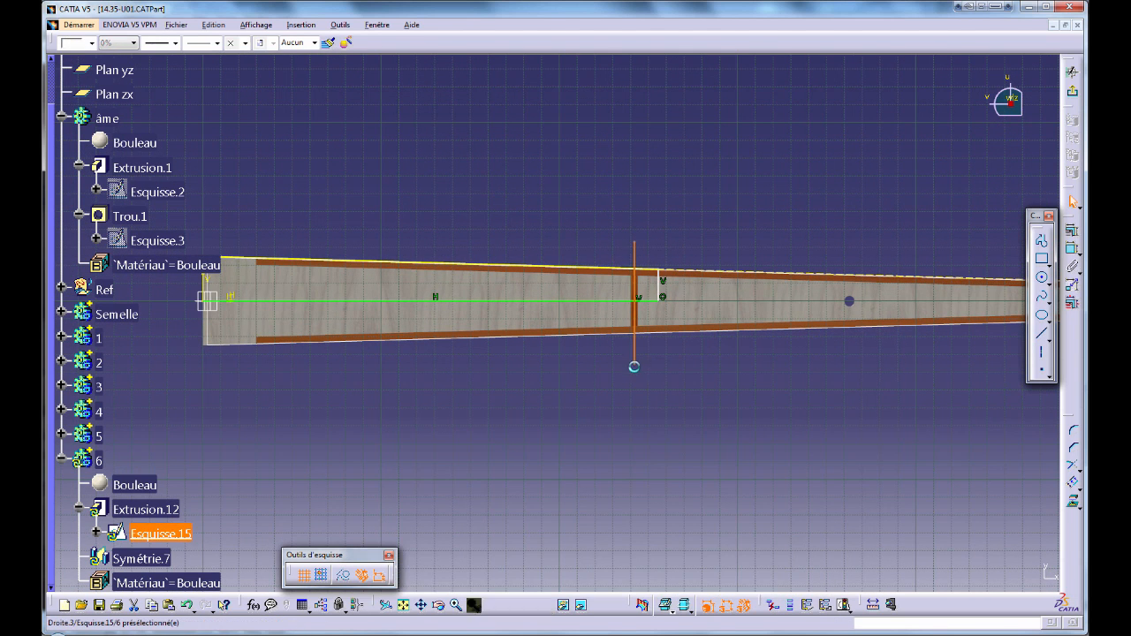
left_click(344, 575)
left_click(601, 494)
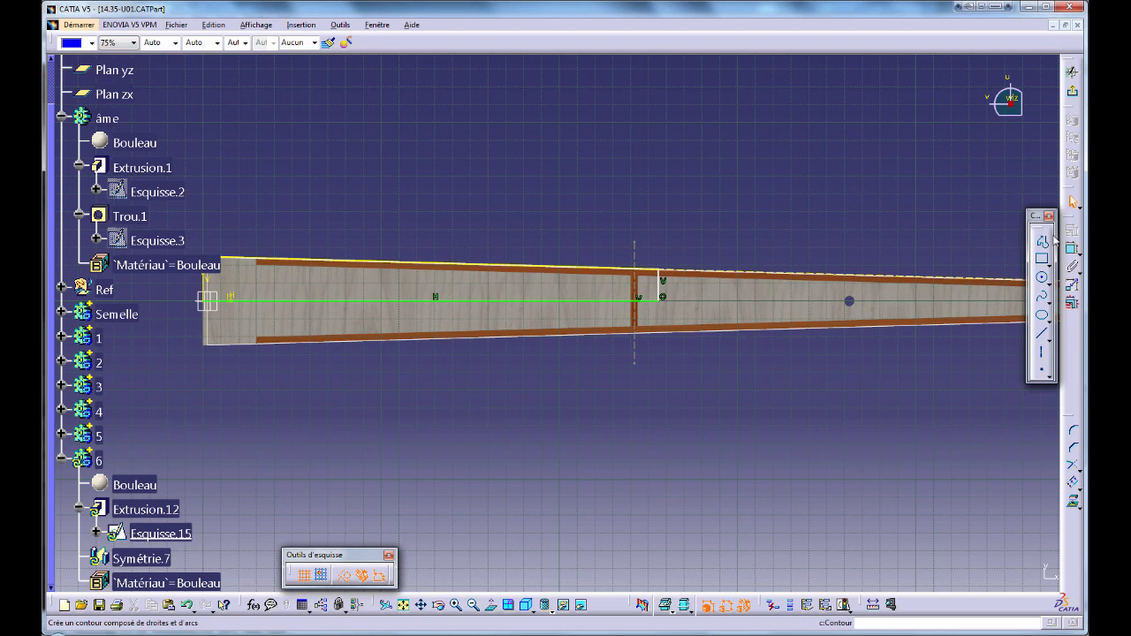
- Dimension the construction line's distance from the rib's wide end and set it to 242 mm
left_click(1073, 251)
left_click(636, 352)
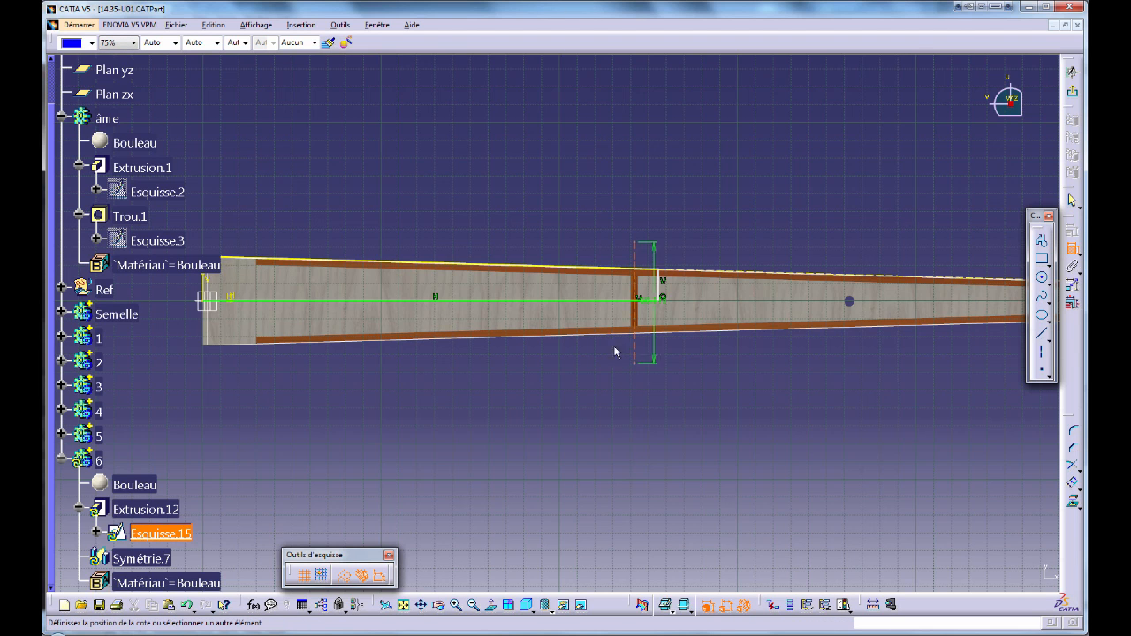
left_click(207, 298)
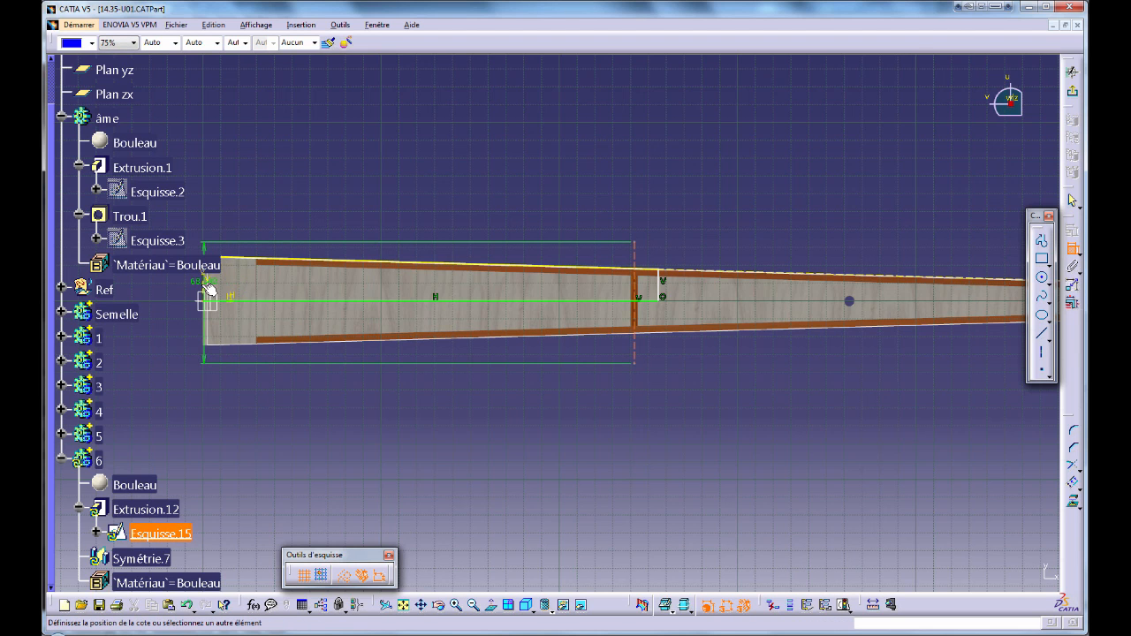
double_click(380, 187)
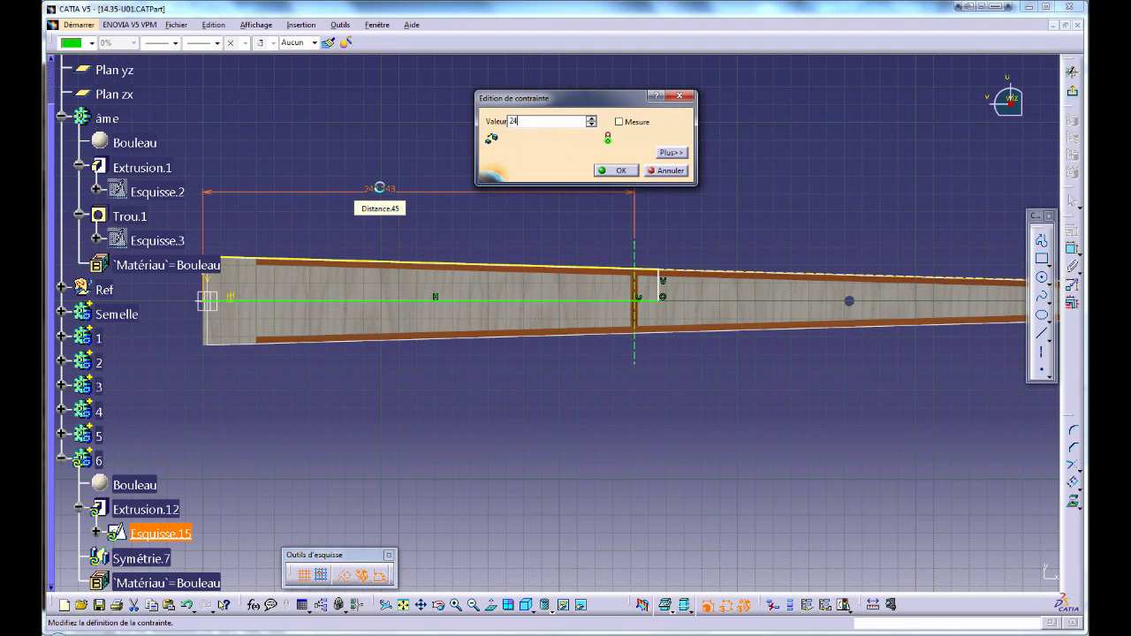
key("Return")
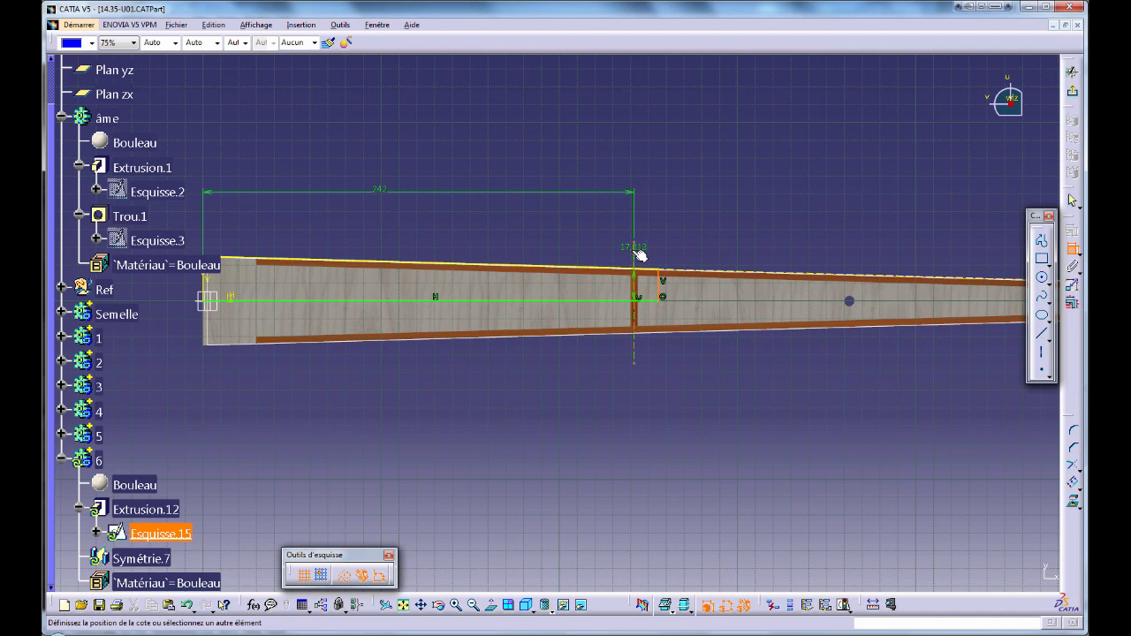
- Dimension the gap between the construction line and the profile's vertical end line and set it to 20 mm
left_click(654, 253)
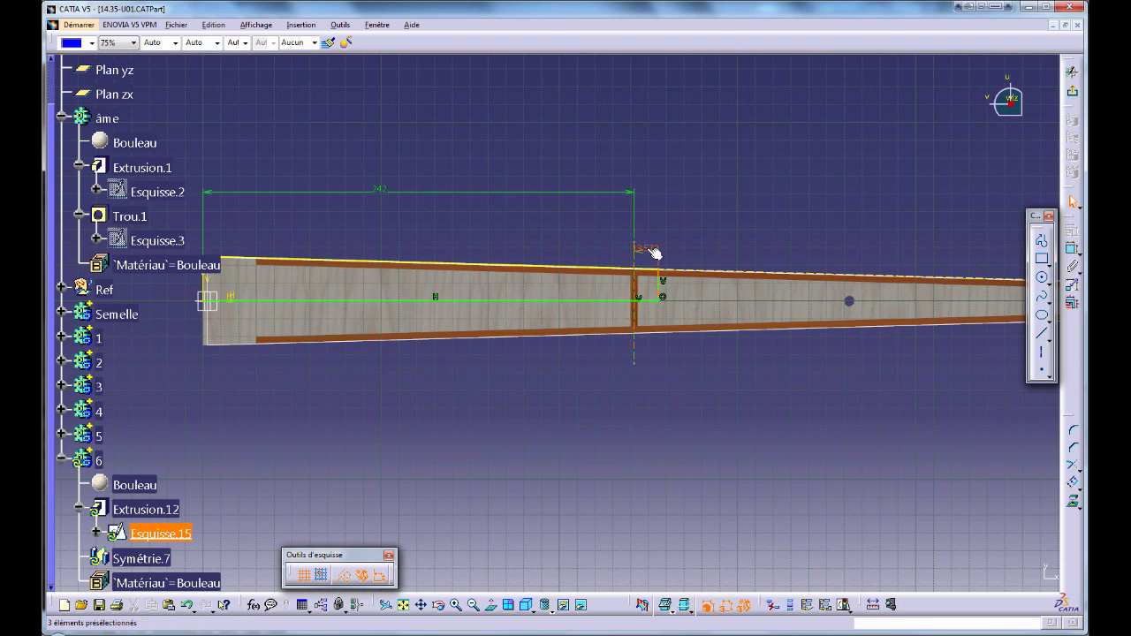
double_click(644, 248)
type("20")
key("Return")
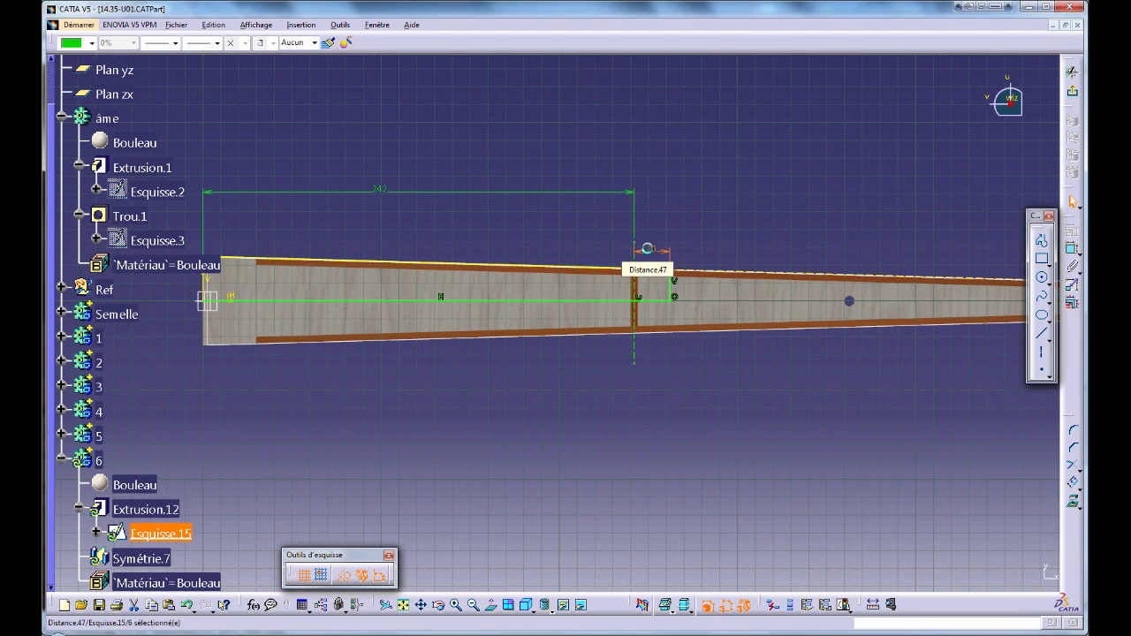
- Mirror the profile's vertical end line about the construction line through the crosspiece
mouse_move(619, 436)
middle_mouse_down()
mouse_move(560, 449)
mouse_move(583, 363)
middle_mouse_up()
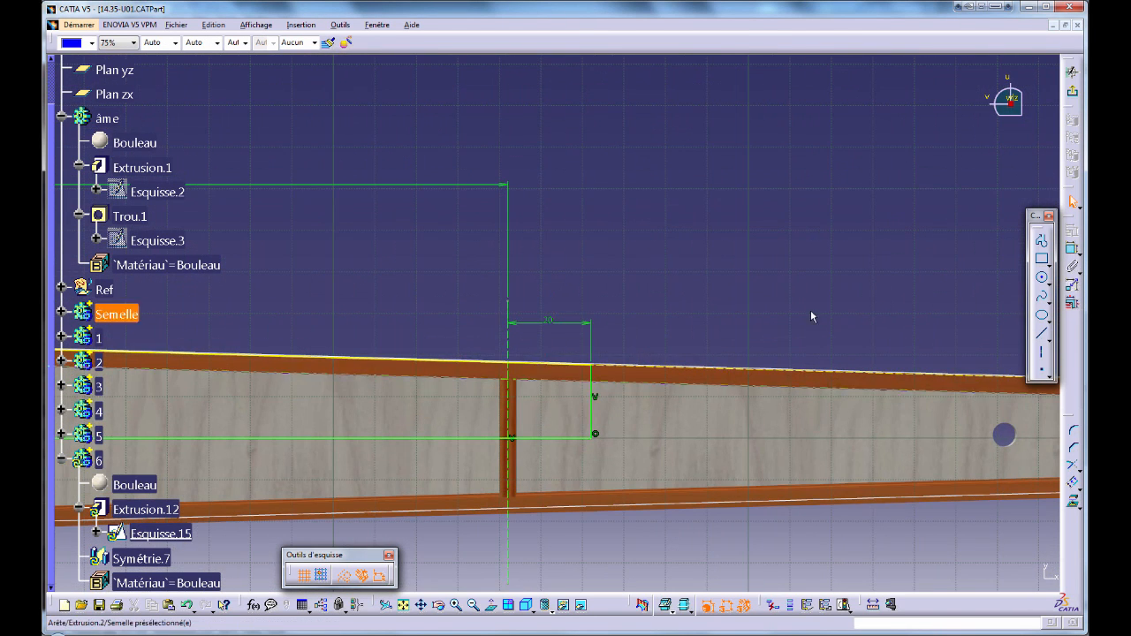
left_click(598, 380)
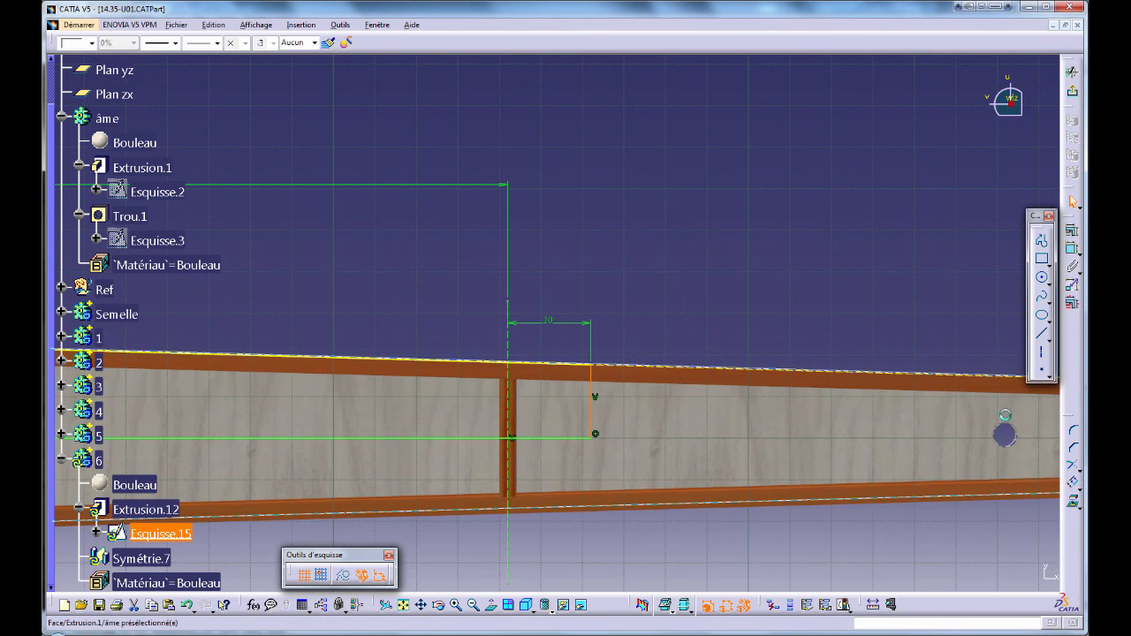
left_click(1075, 485)
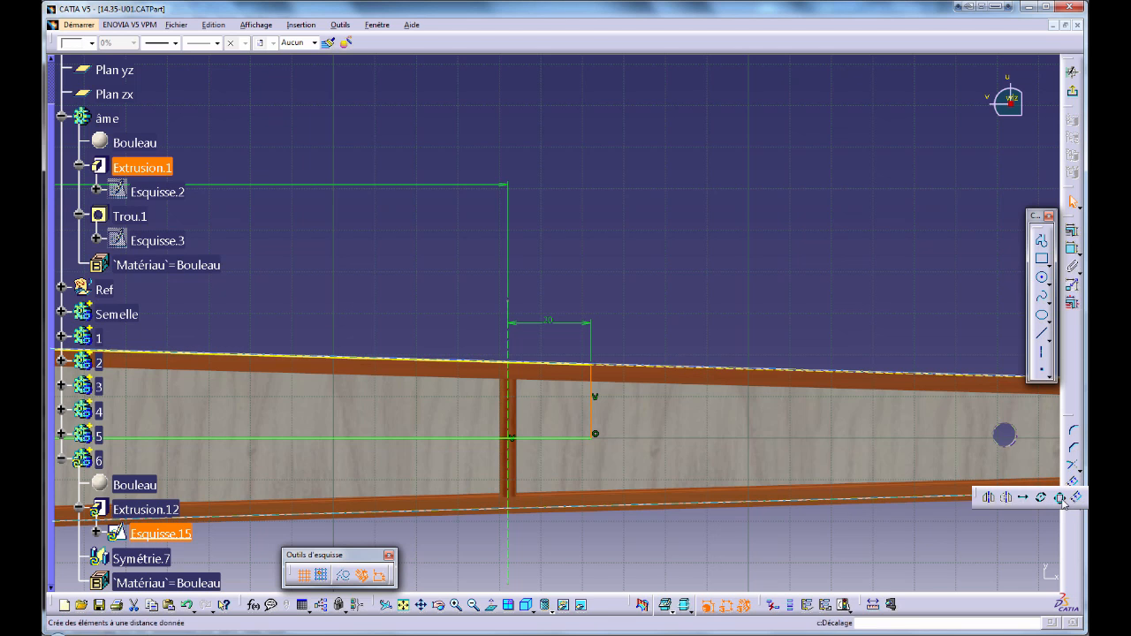
left_click(1063, 500)
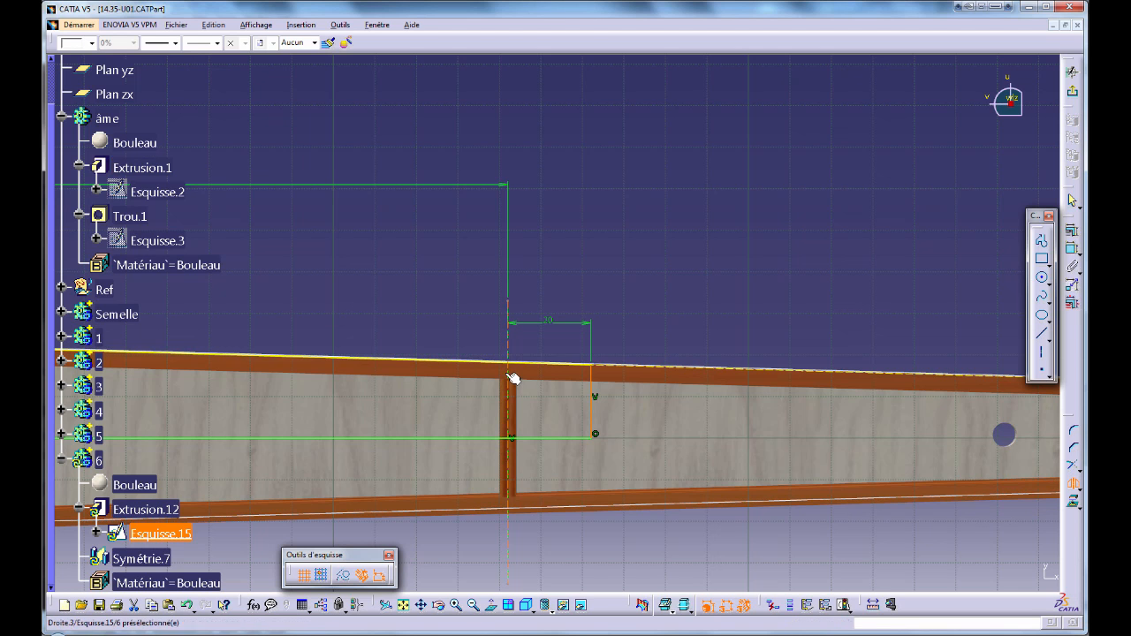
left_click(511, 378)
left_click(1040, 428)
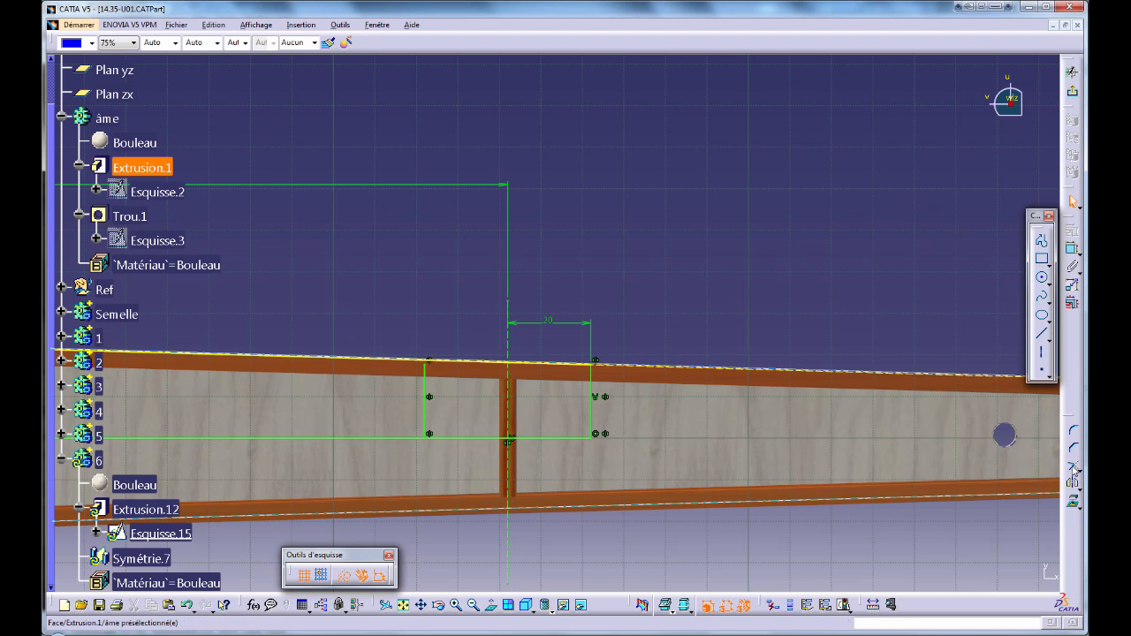
- Trim the sloped flange edge and the centre line to the mirrored vertical line to close the profile, and exit the sketch
left_click(1073, 469)
left_click(457, 364)
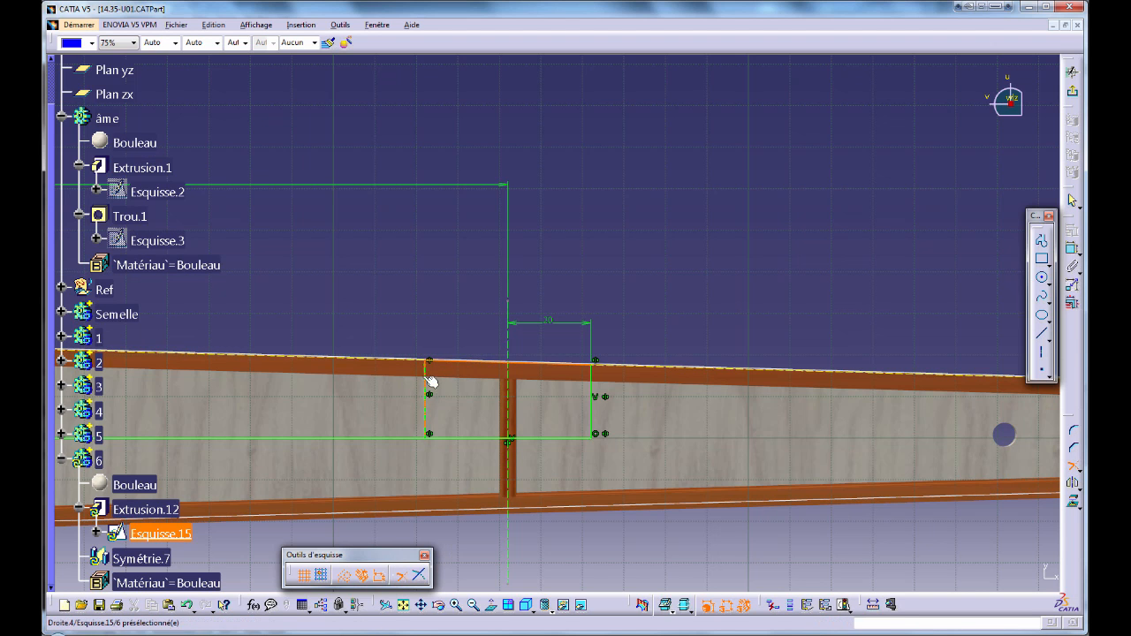
left_click(426, 378)
left_click(432, 414)
left_click(443, 438)
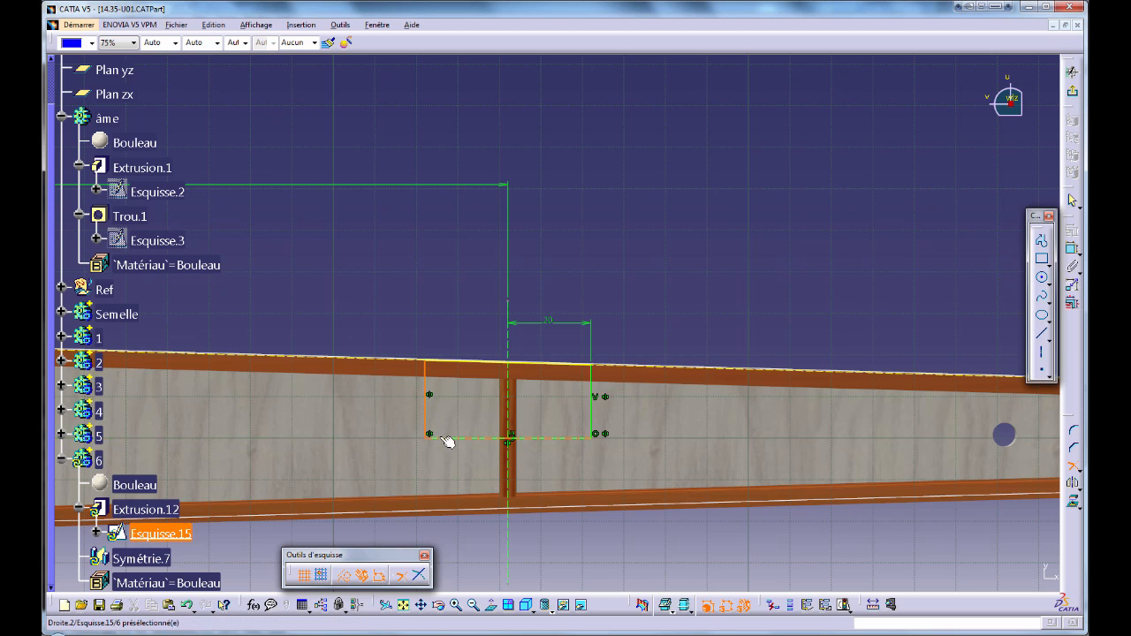
left_click(1073, 72)
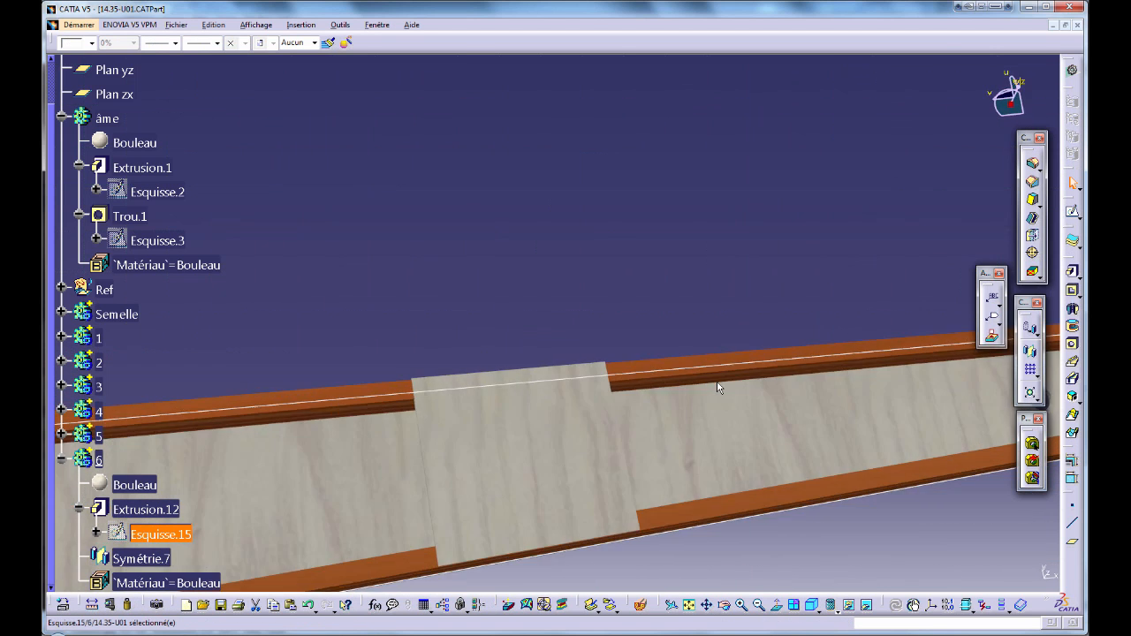
- Save the part and collapse body 6 in the specification tree
middle_click_drag(542, 379, 579, 411, "ctrl")
middle_click_drag(717, 353, 586, 452, "ctrl")
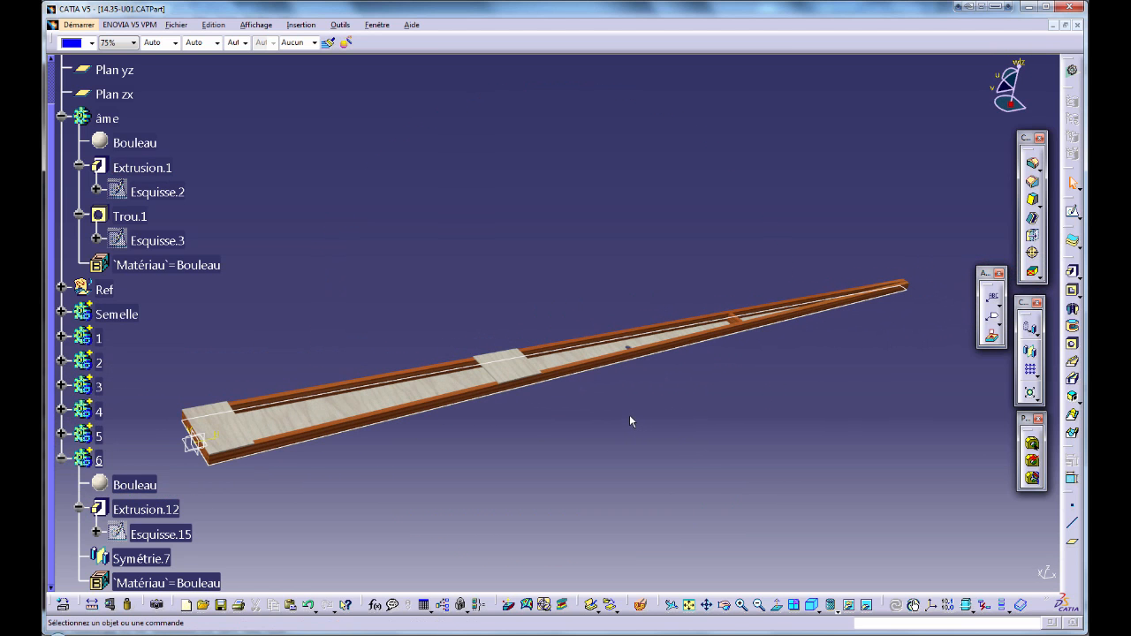
key("ctrl+s")
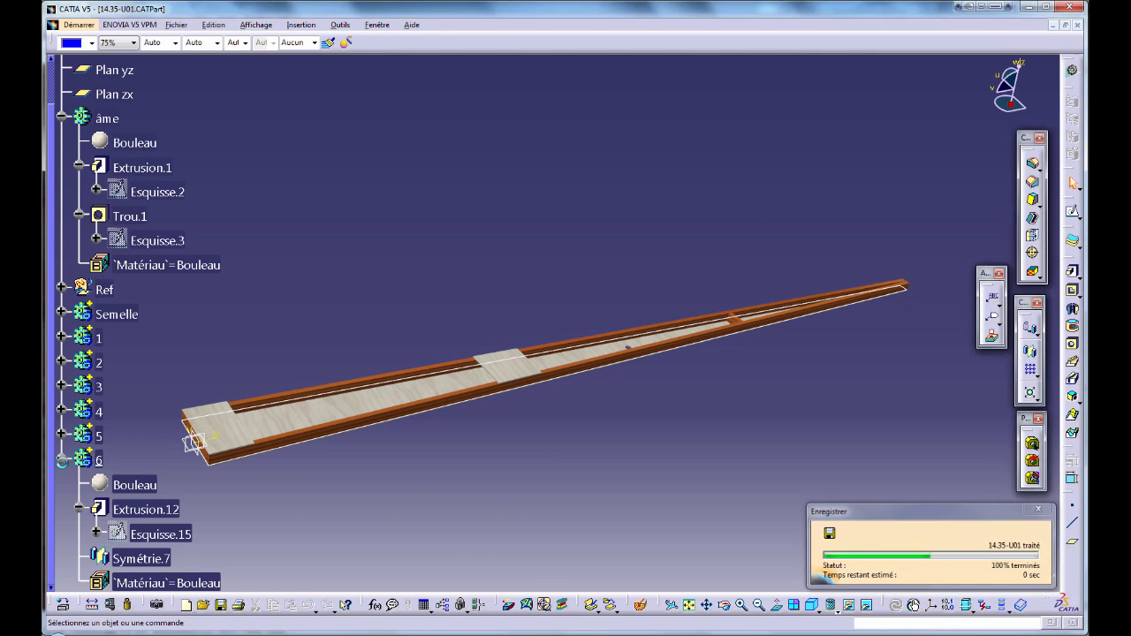
left_click(60, 458)
- Check the plan for the next cover plate and paste a copy of body 6 into the part 14.35-U01
key("alt+Tab")
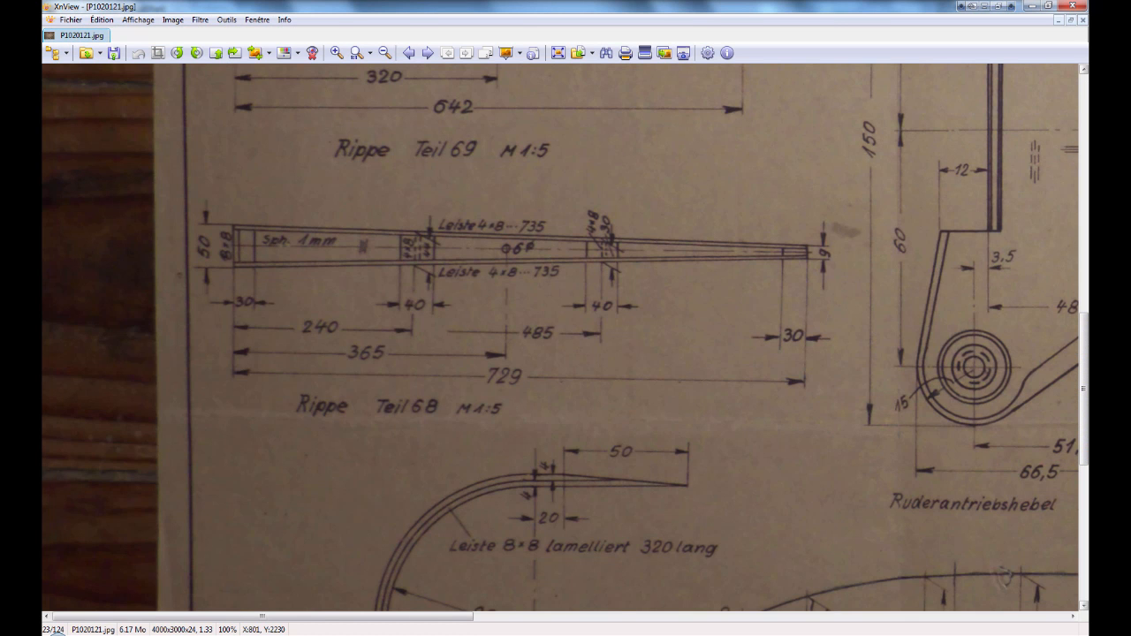
key("alt+Tab")
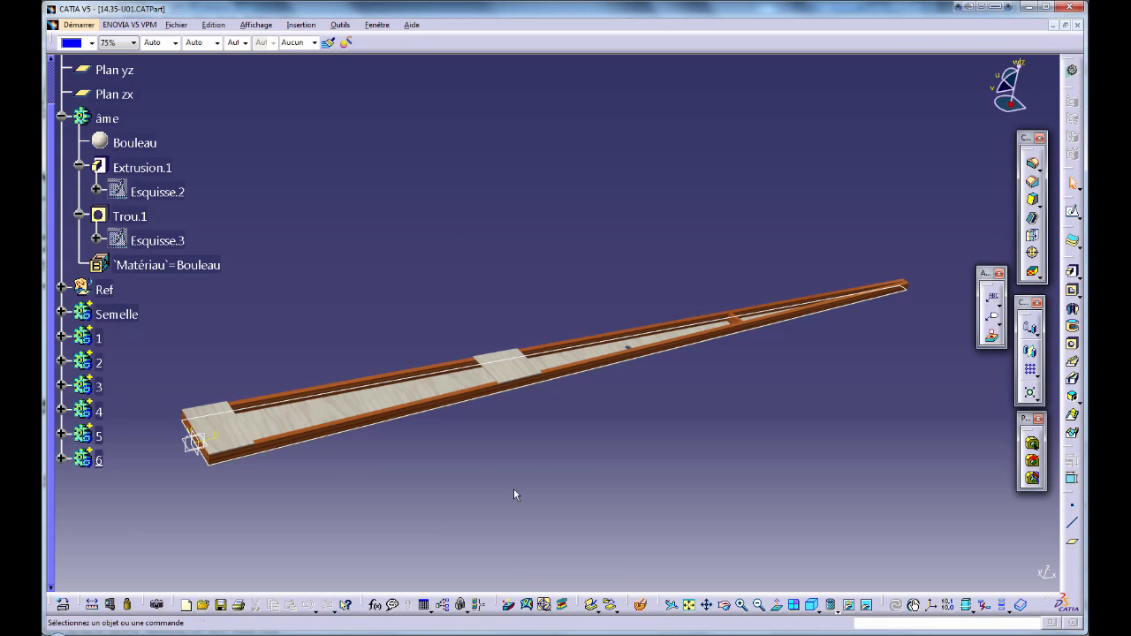
middle_click_drag(513, 489, 460, 480)
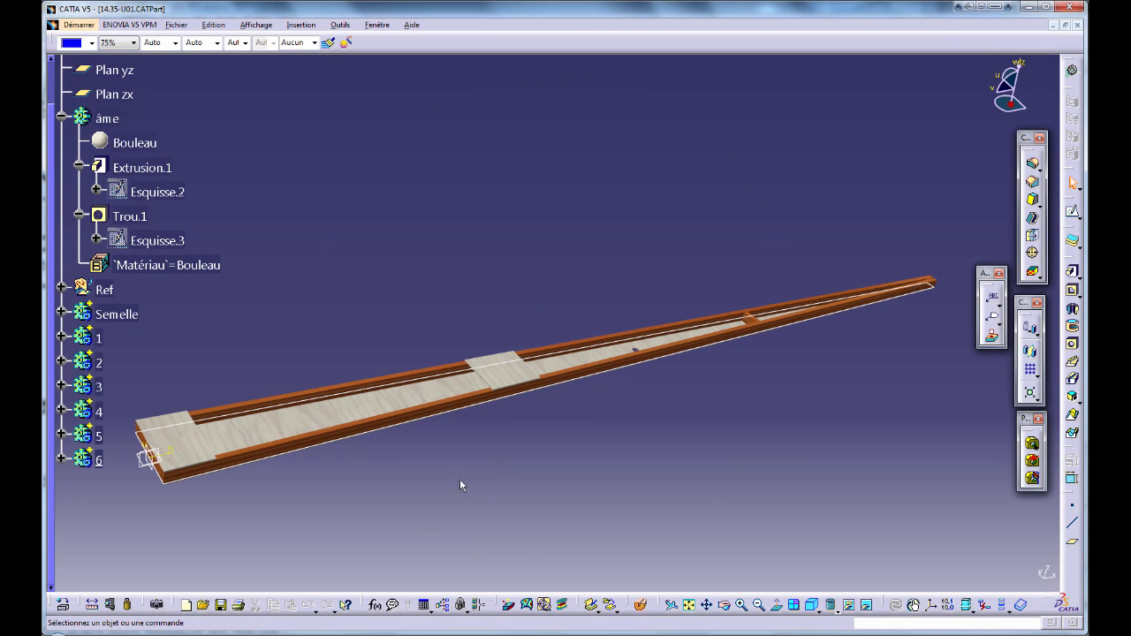
left_click(96, 461)
left_click(184, 507)
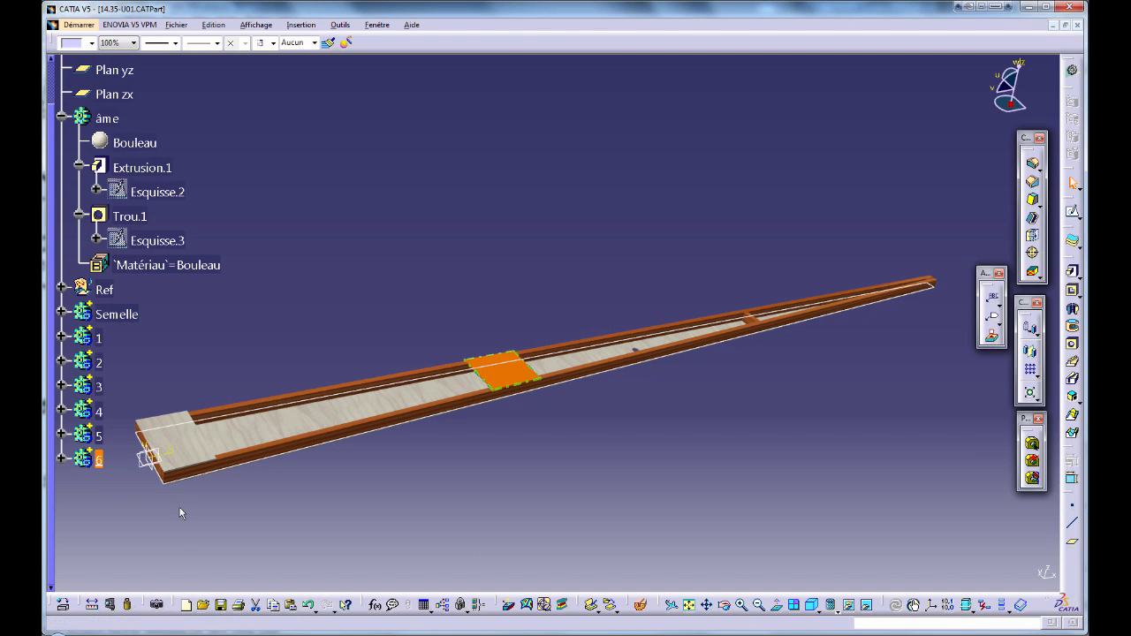
left_click_drag(50, 166, 51, 114)
left_click(99, 74)
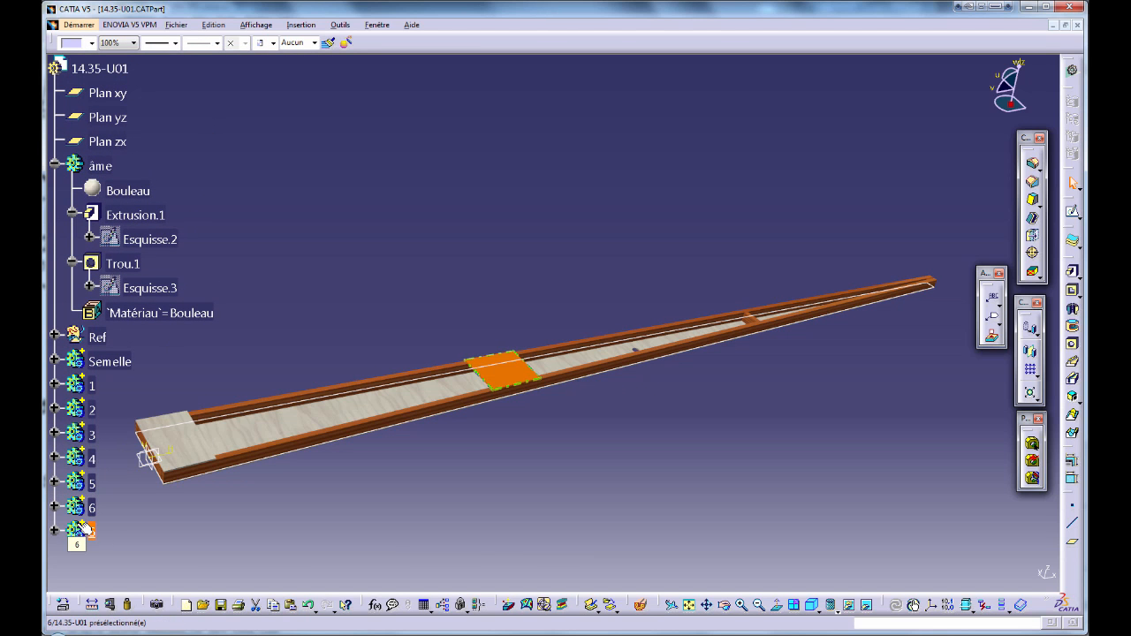
key("alt+Return")
key("Escape")
- In the pasted body 6's sketch, set the profile's distance from the wide end to 487 mm, exit the sketch and save the part
left_click(55, 530)
double_click(160, 534)
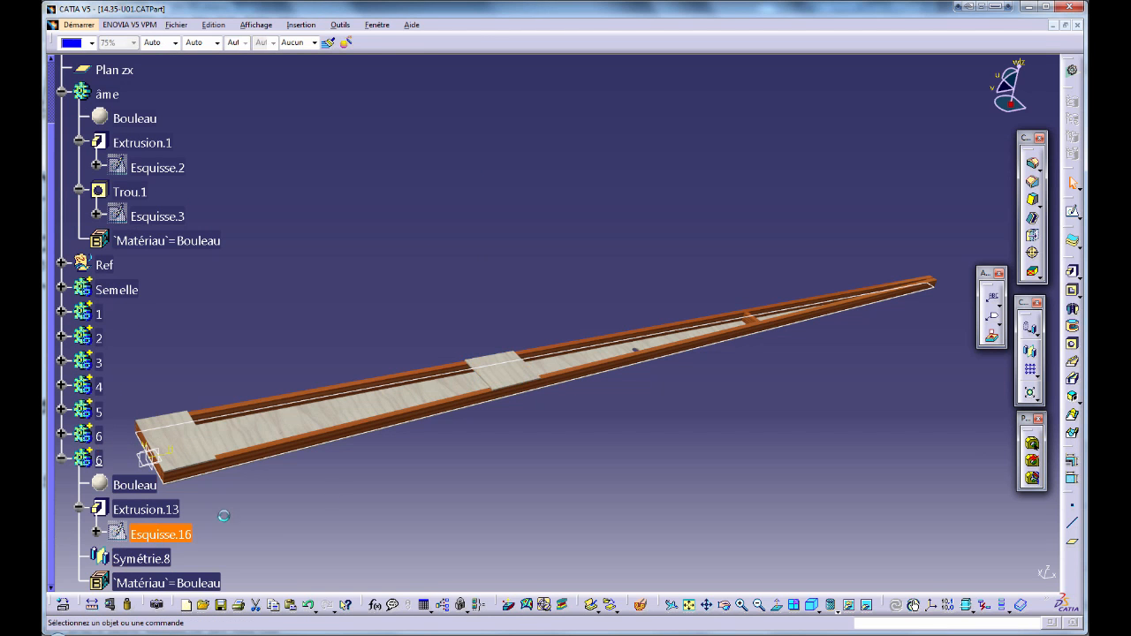
double_click(315, 301)
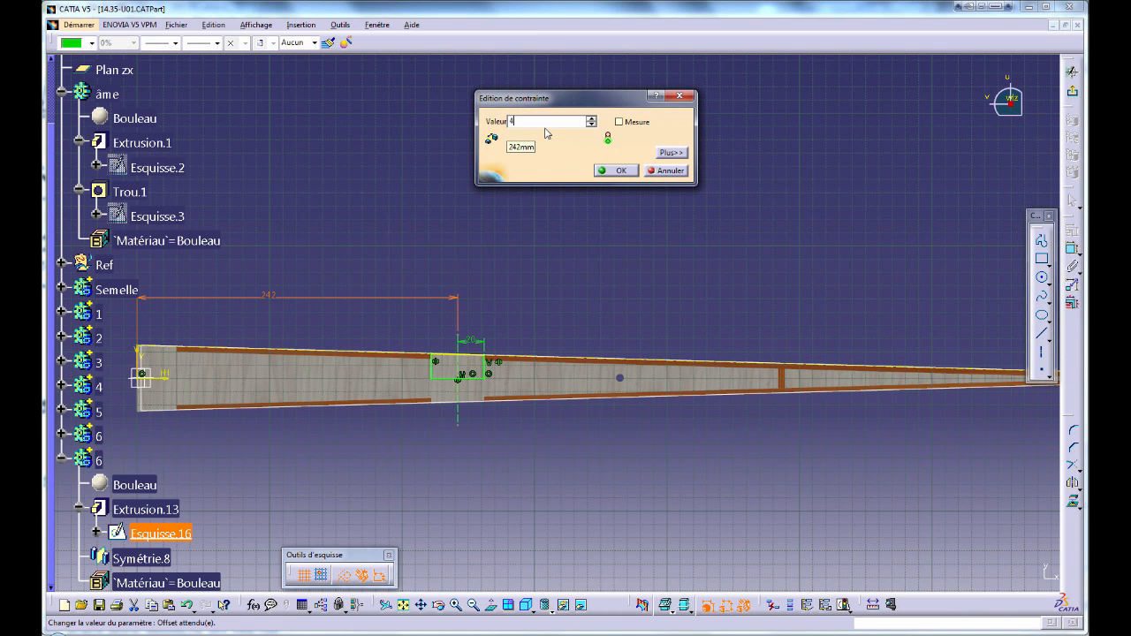
type("487")
key("Return")
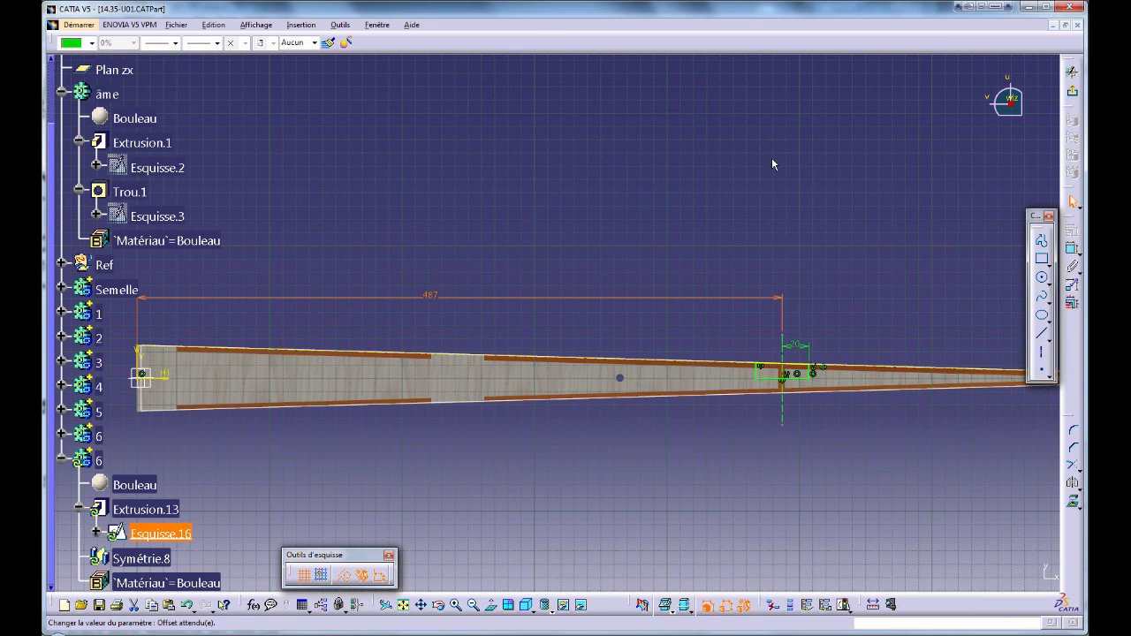
left_click(1071, 92)
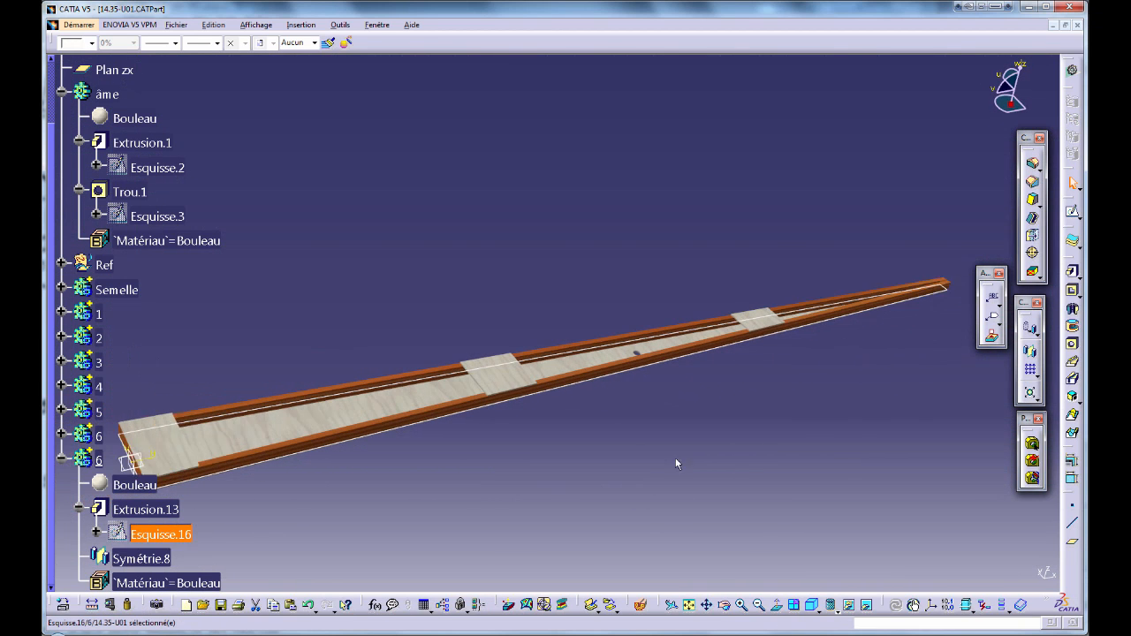
middle_click_drag(557, 407, 504, 450)
key("ctrl+s")
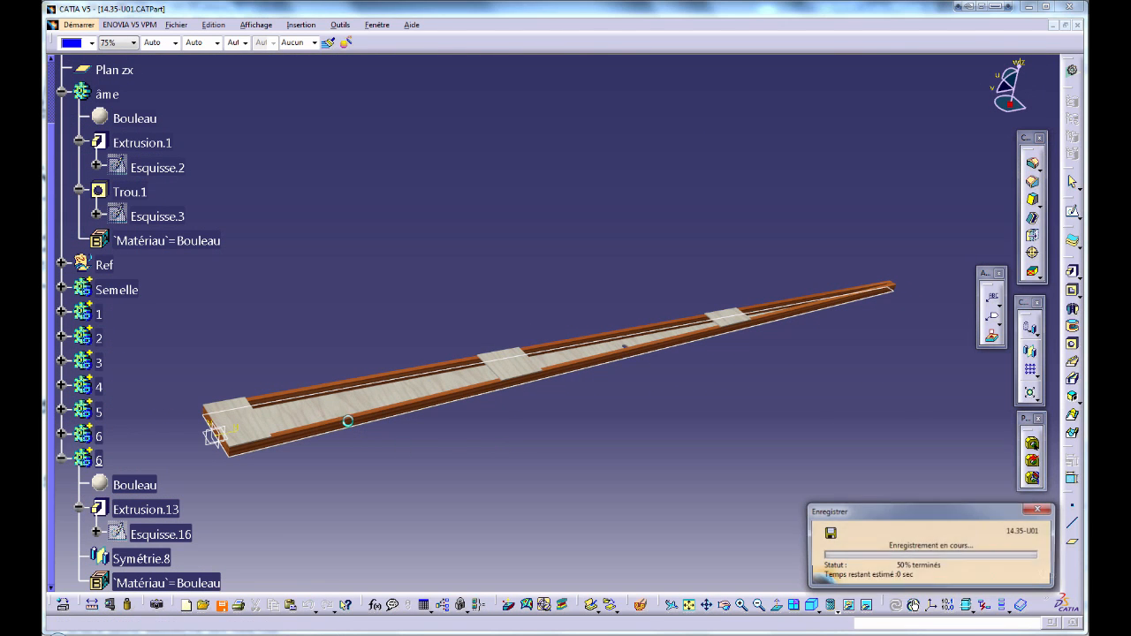
- Hide the reference sketch Esquisse.1 and the three reference planes at the rib's wide end
right_click(345, 388)
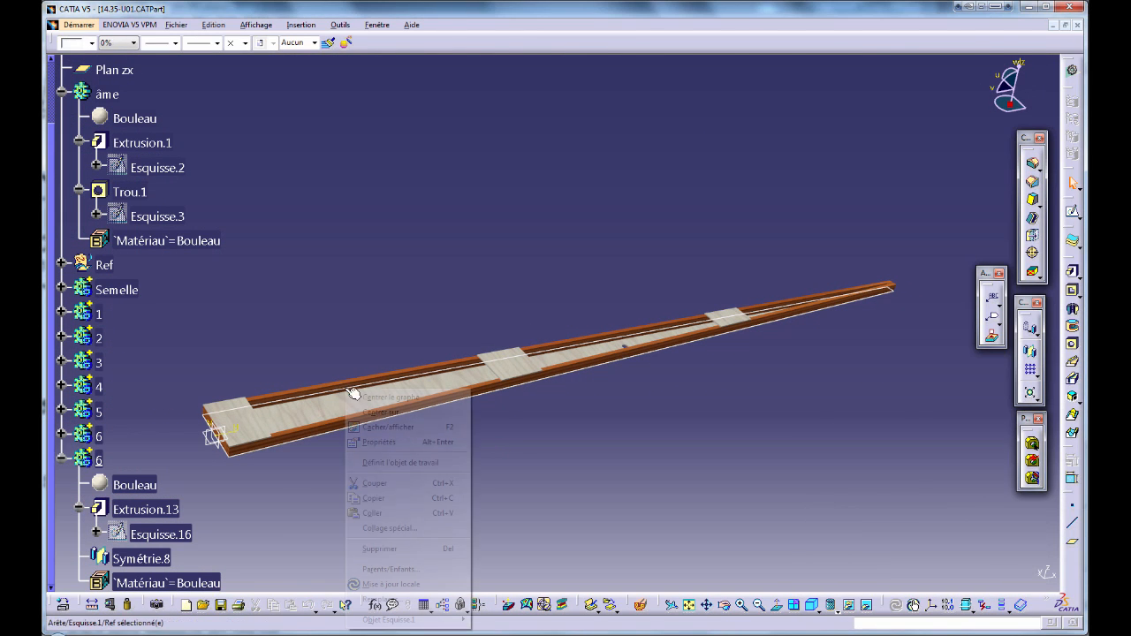
left_click(389, 427)
left_click_drag(166, 397, 242, 474)
left_click(254, 501)
middle_click_drag(399, 478, 510, 621)
mouse_move(661, 412)
middle_mouse_down()
mouse_move(745, 383)
mouse_move(542, 442)
mouse_move(582, 555)
middle_mouse_up()
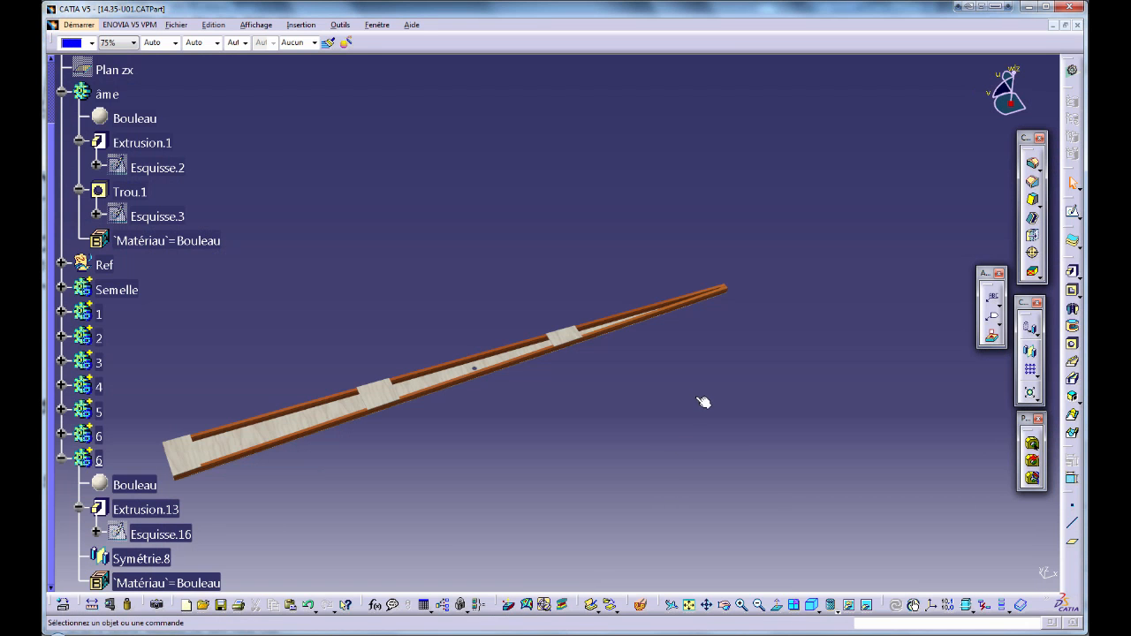
- Set the length of crosspiece 4's sketch profile at the rib's narrow tip to 30 mm, exit the sketch and save the part
mouse_move(702, 399)
middle_mouse_down()
mouse_move(546, 462)
mouse_move(652, 320)
mouse_move(439, 394)
mouse_move(528, 422)
mouse_move(606, 327)
middle_mouse_up()
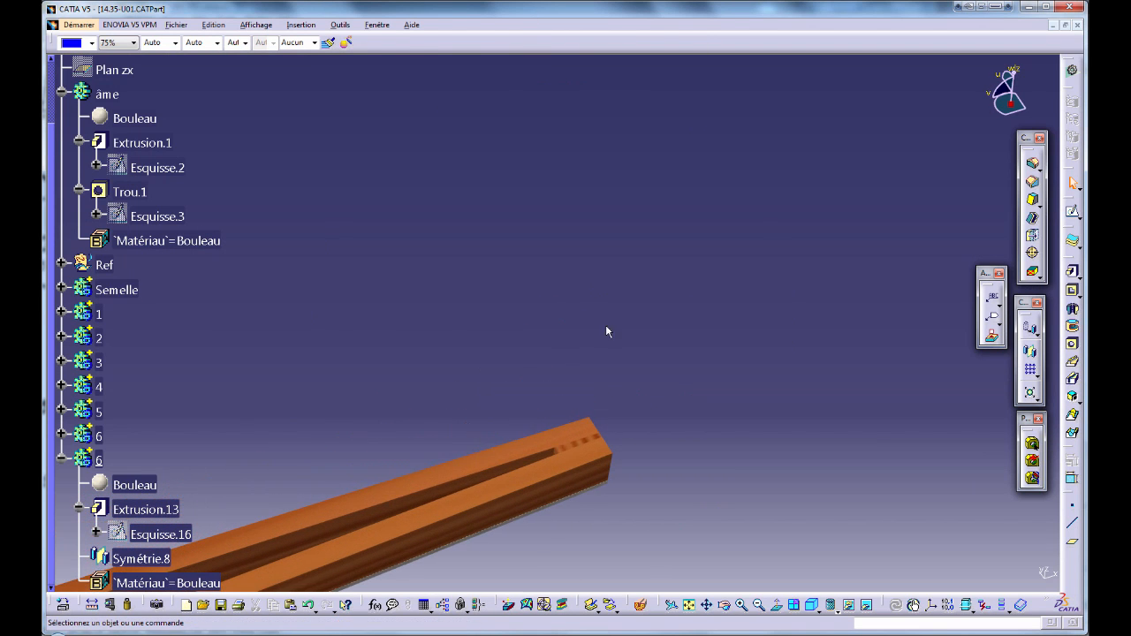
right_click(565, 448)
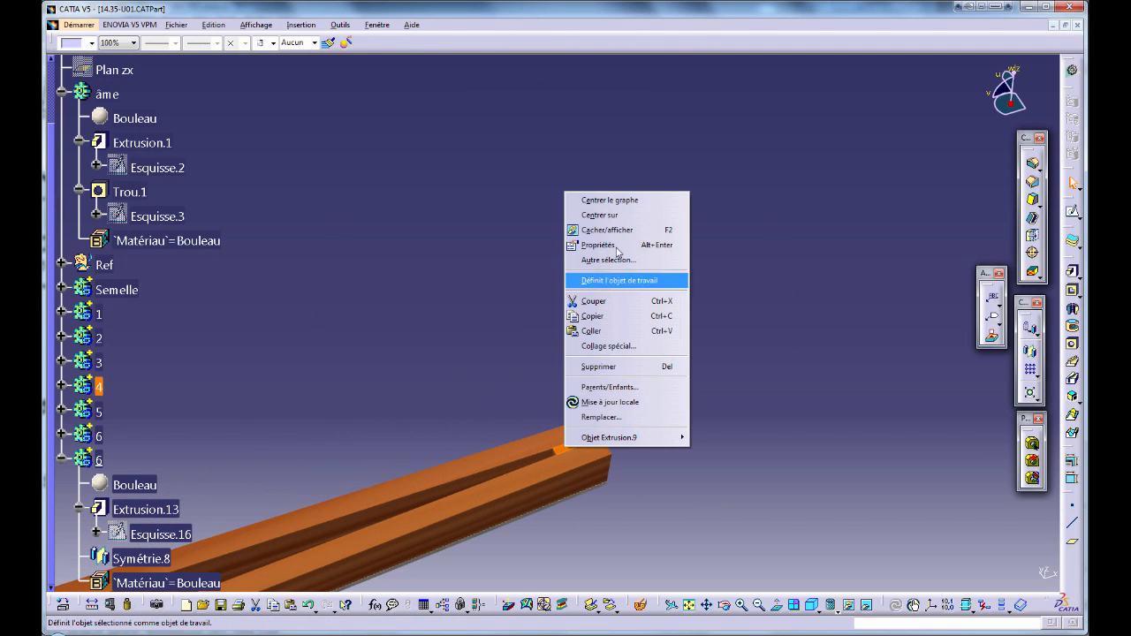
left_click(613, 202)
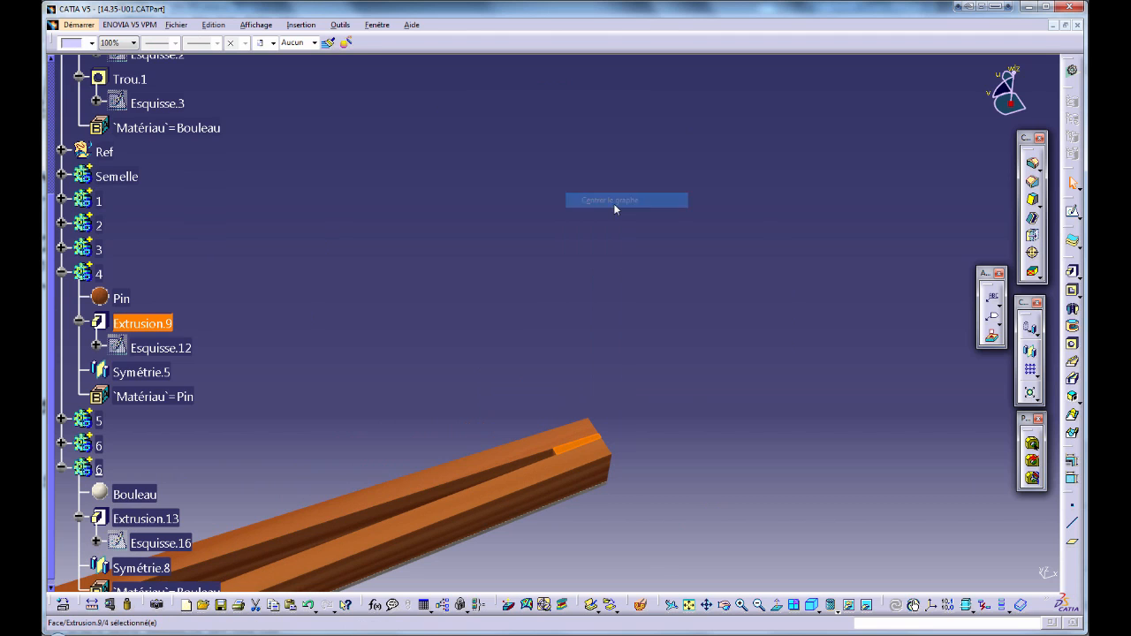
double_click(167, 348)
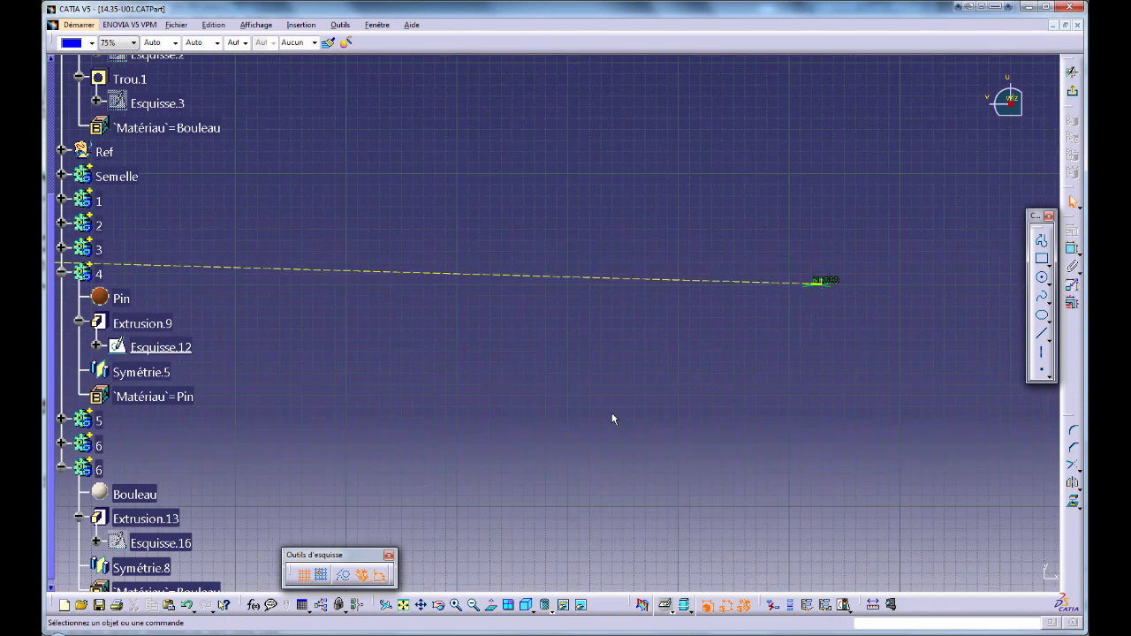
mouse_move(813, 427)
middle_mouse_down()
mouse_move(592, 447)
mouse_move(601, 283)
middle_mouse_up()
mouse_move(685, 548)
middle_mouse_down()
mouse_move(500, 373)
mouse_move(556, 401)
mouse_move(560, 469)
middle_mouse_up()
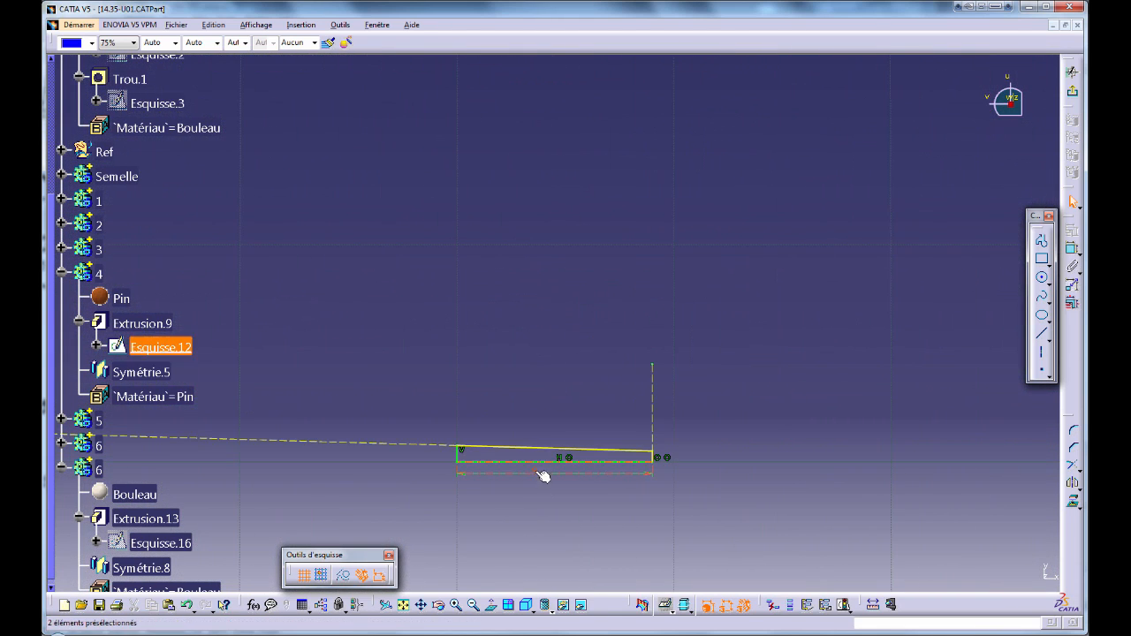
double_click(534, 471)
key("Return")
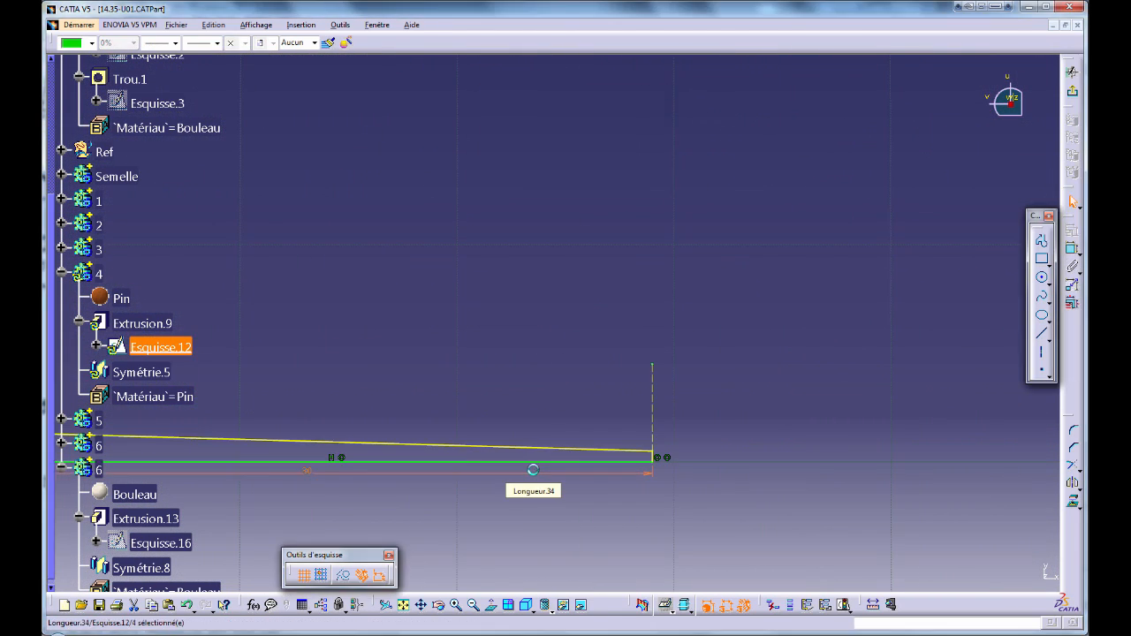
left_click(1072, 94)
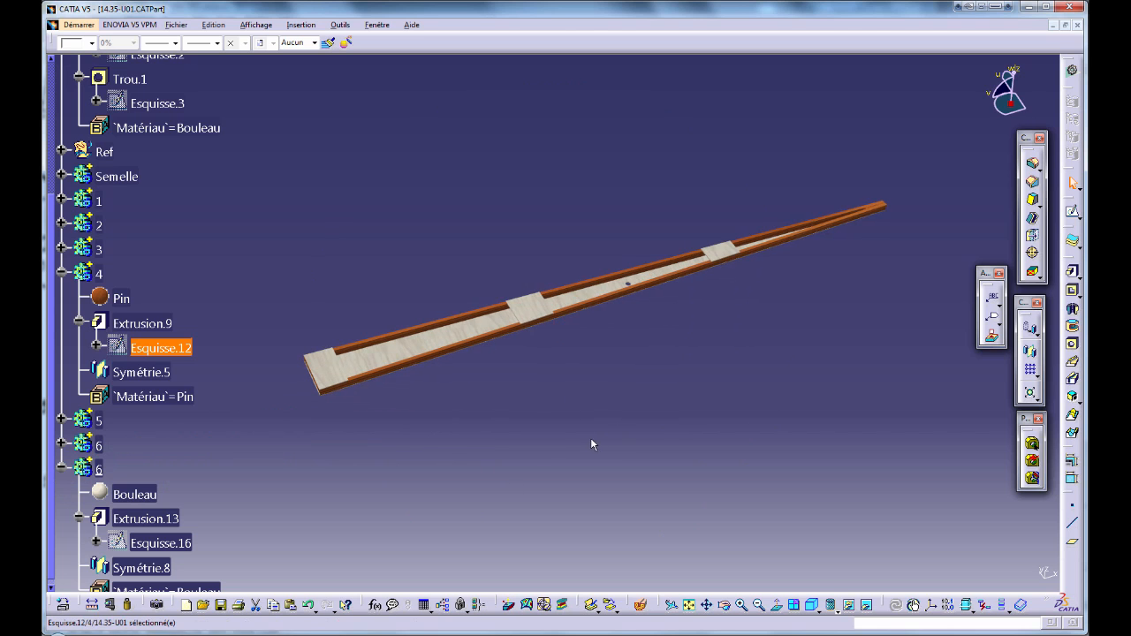
key("ctrl+s")
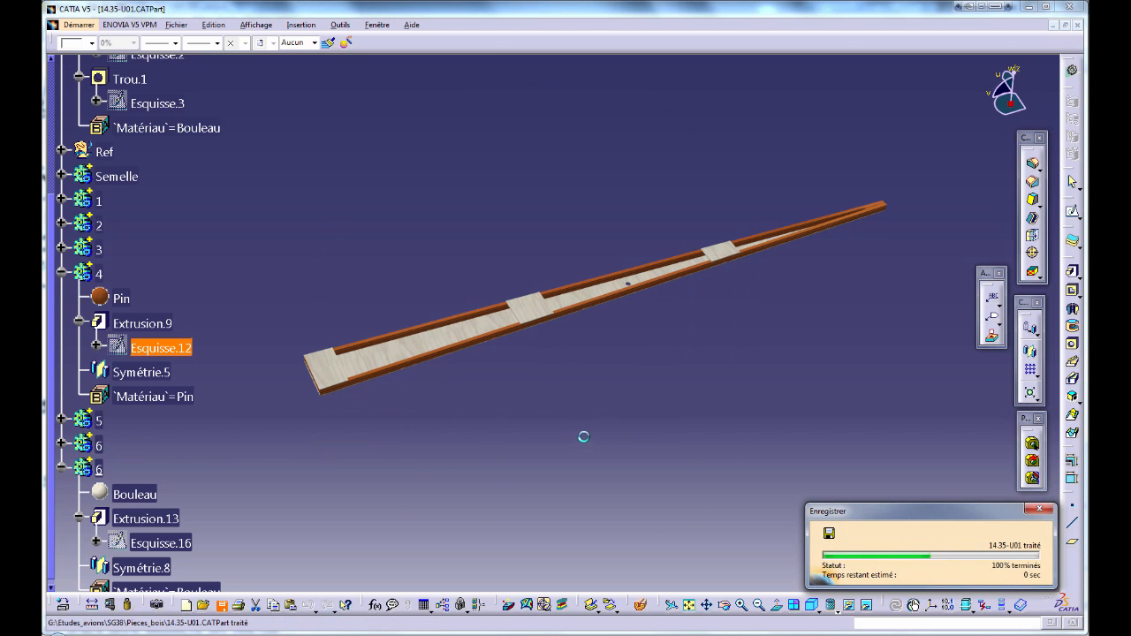
- Check the next rib, Teil 69, on the scanned plan and save a copy of the part as 14.35-U02.CATPart
mouse_move(600, 406)
middle_mouse_down()
mouse_move(601, 422)
mouse_move(748, 409)
mouse_move(708, 350)
mouse_move(646, 359)
mouse_move(657, 259)
mouse_move(646, 298)
mouse_move(585, 332)
mouse_move(798, 323)
mouse_move(657, 332)
mouse_move(601, 359)
mouse_move(603, 400)
middle_mouse_up()
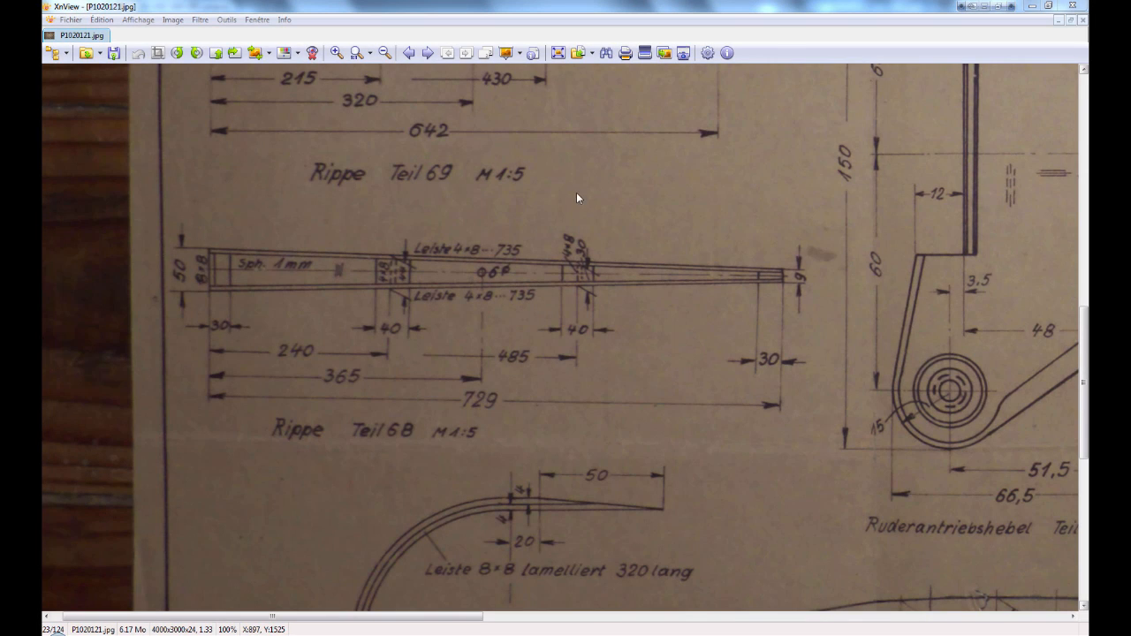
left_click_drag(576, 198, 573, 329)
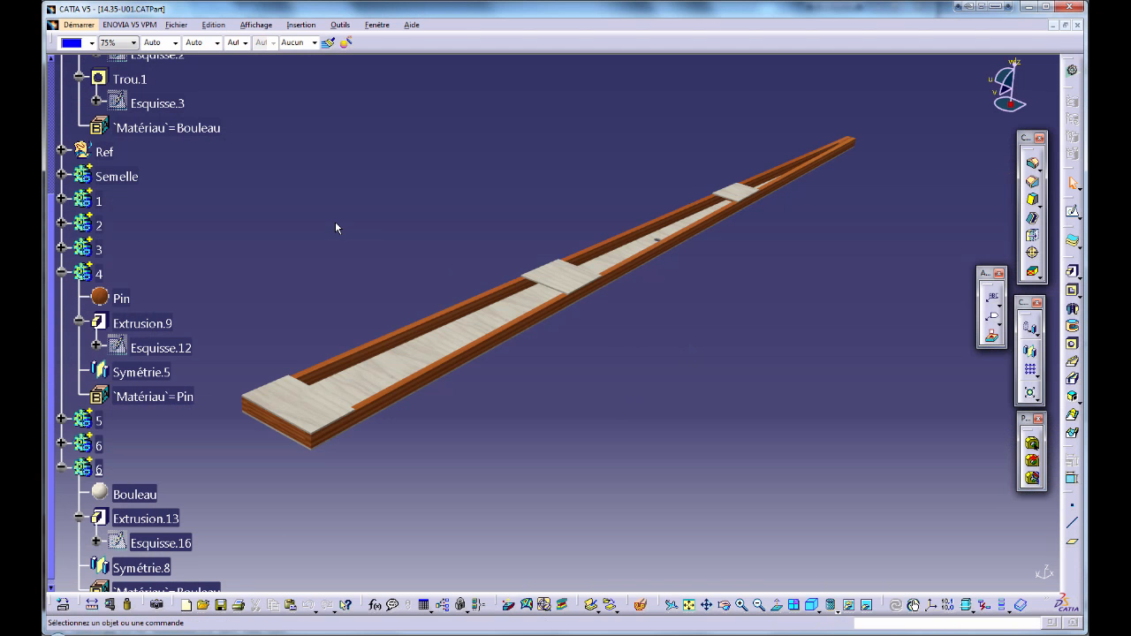
left_click(177, 24)
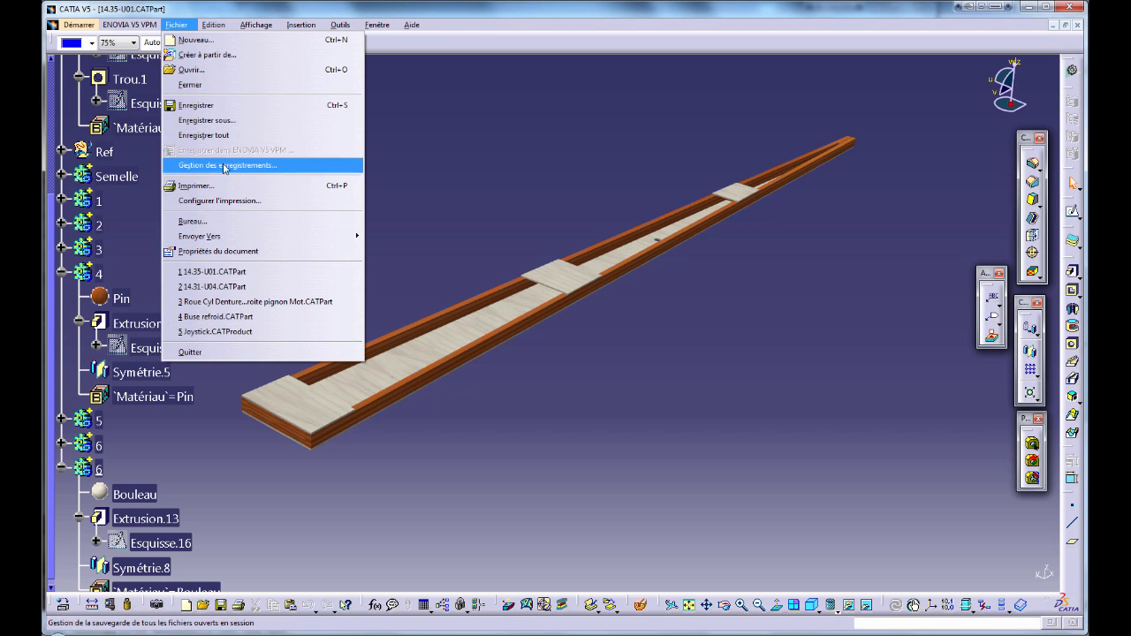
left_click(229, 121)
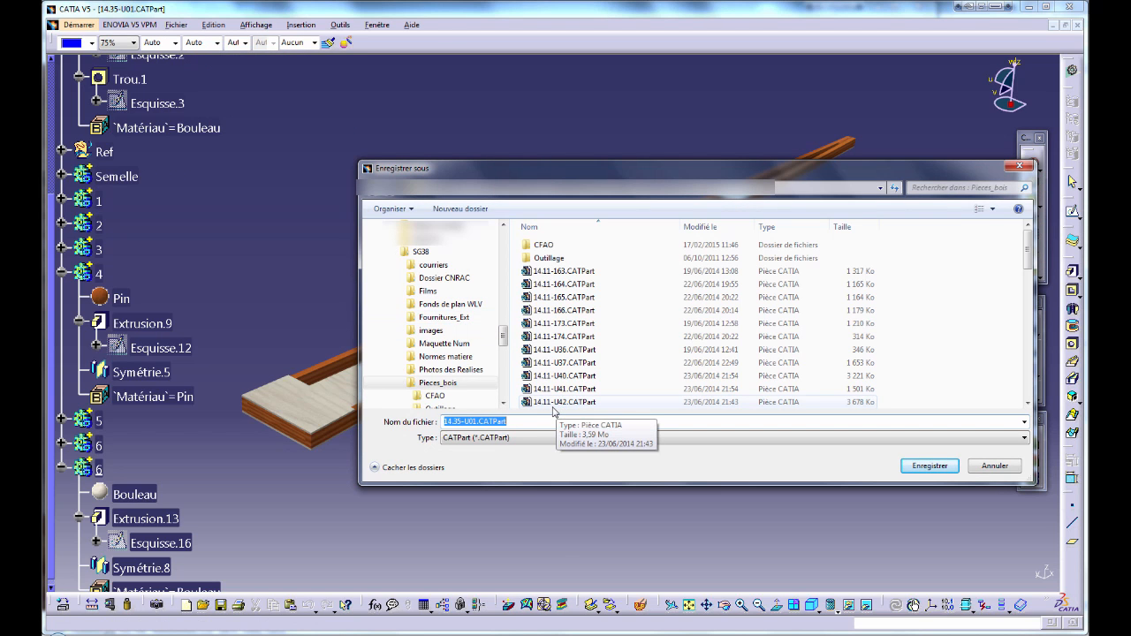
left_click(471, 422)
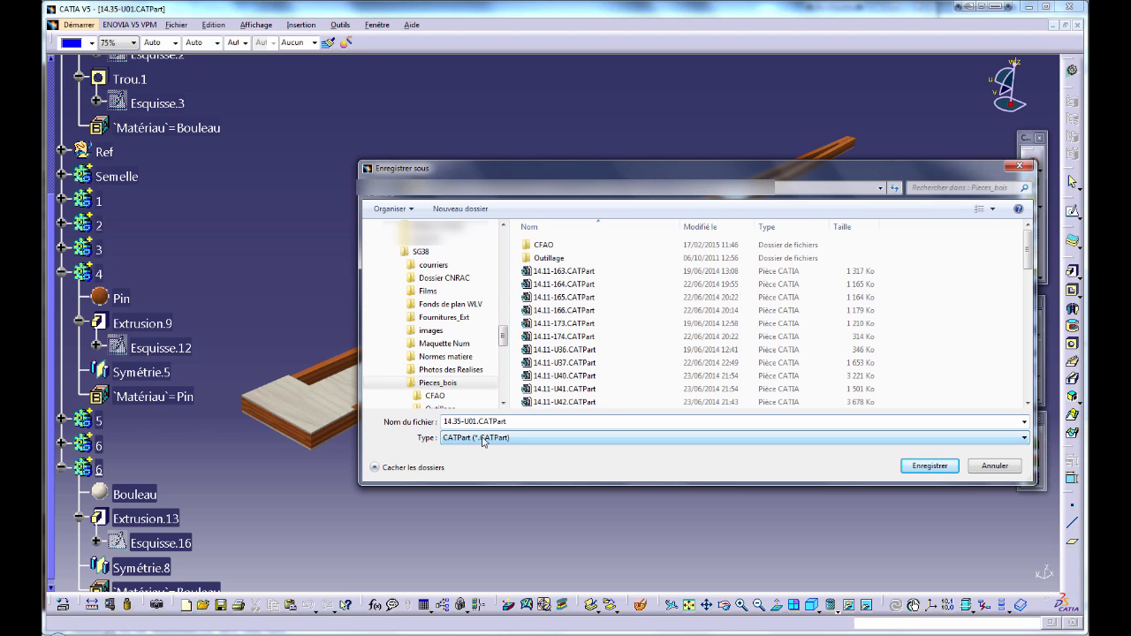
key("BackSpace")
type("2")
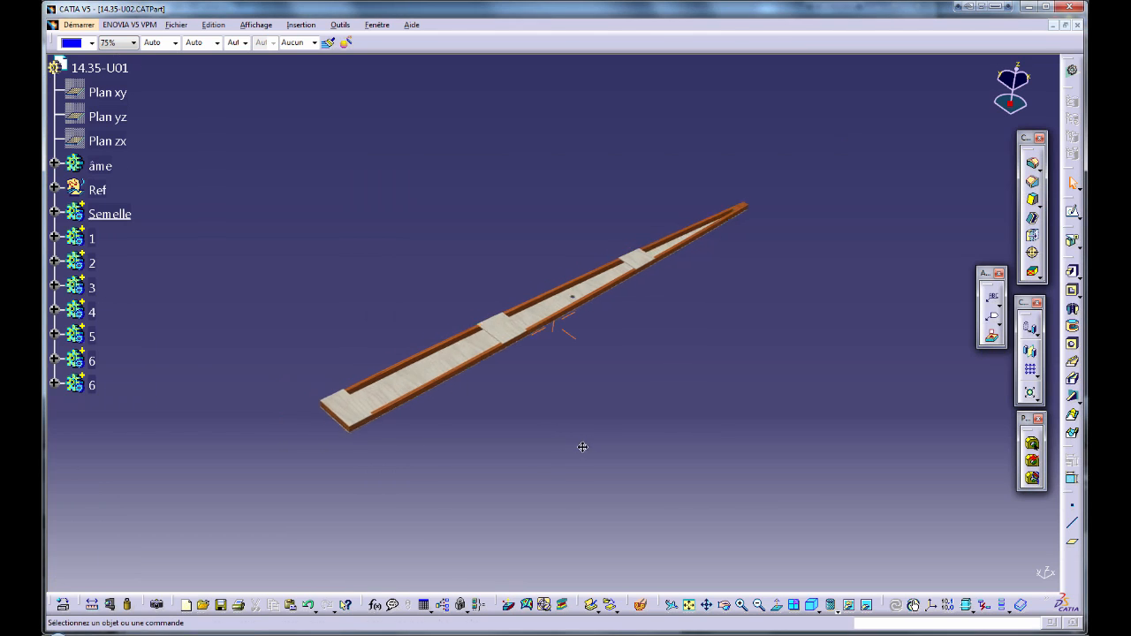
- Change the part's product reference to 14.35-U02
middle_click_drag(583, 447, 593, 412)
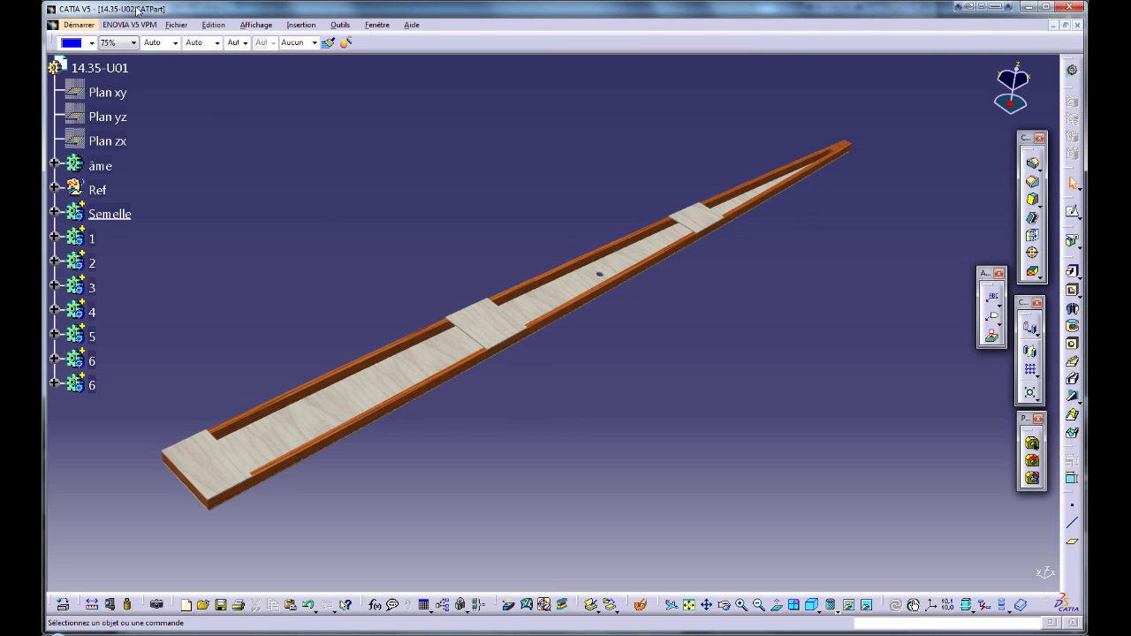
left_click(113, 69)
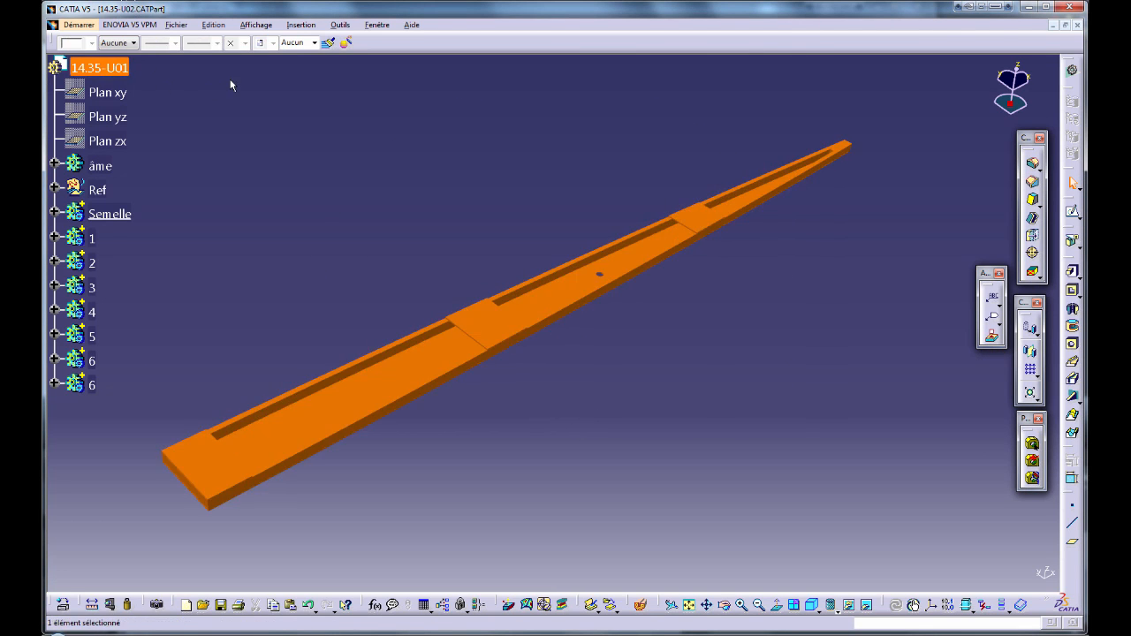
key("alt+Return")
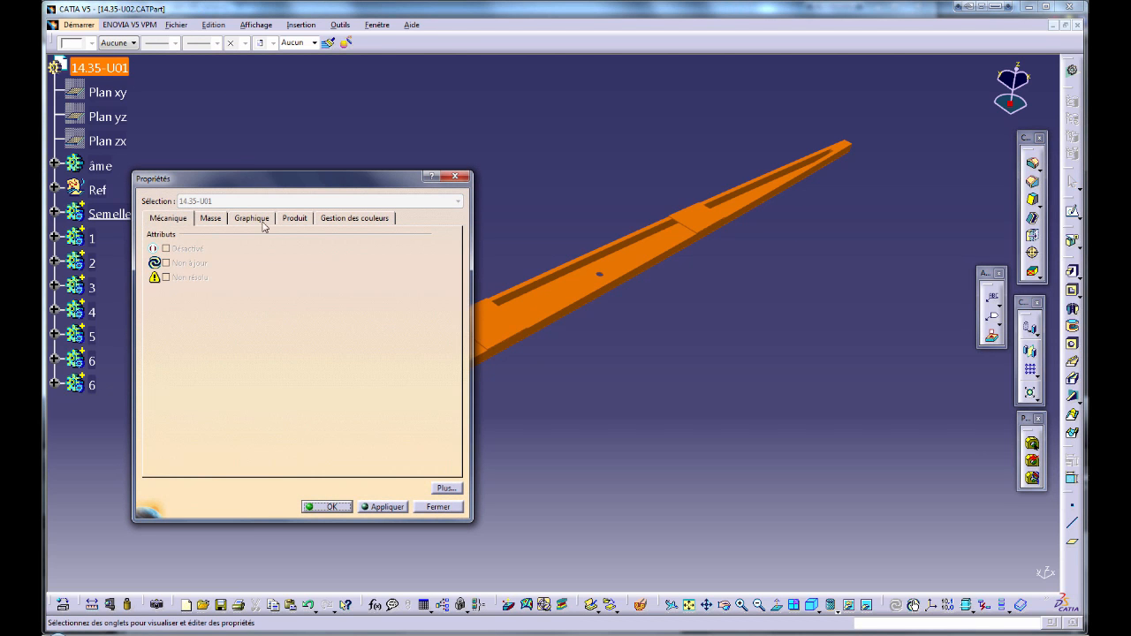
left_click(284, 218)
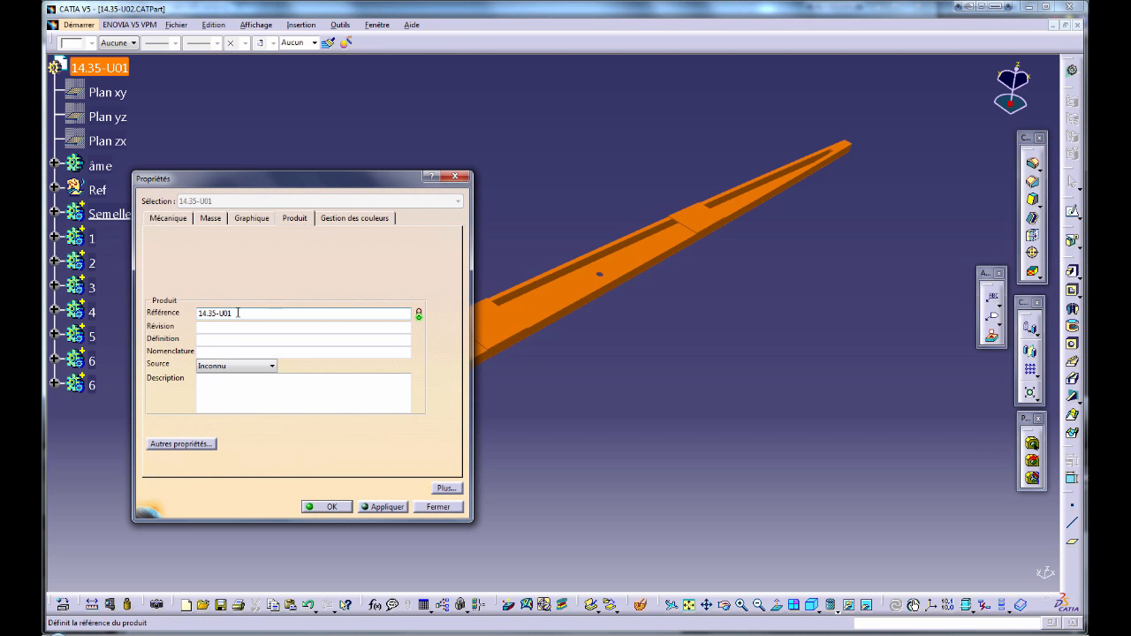
key("Return")
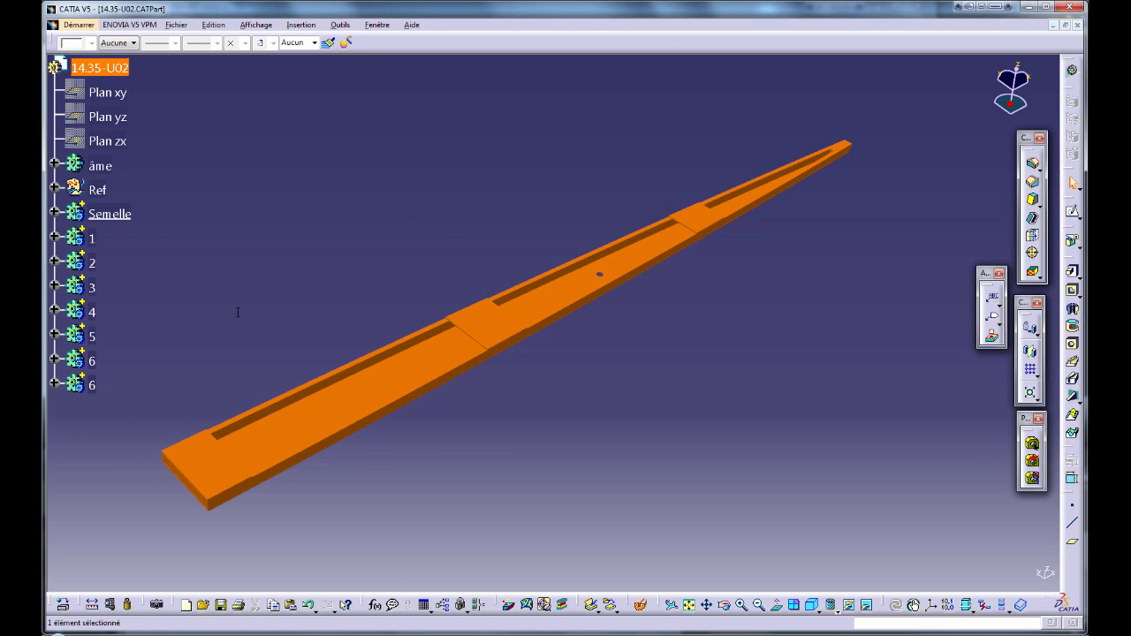
left_click(273, 290)
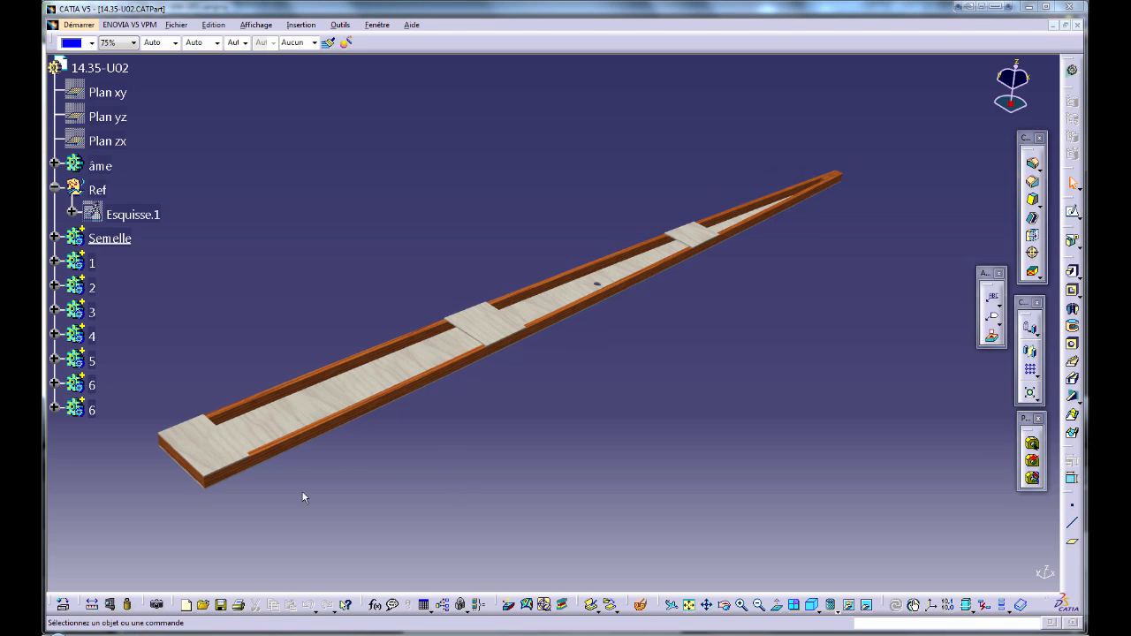
- Delete the three birch cover plates, body 5 and both bodies named 6, from the part
left_click(203, 437)
left_click(481, 320)
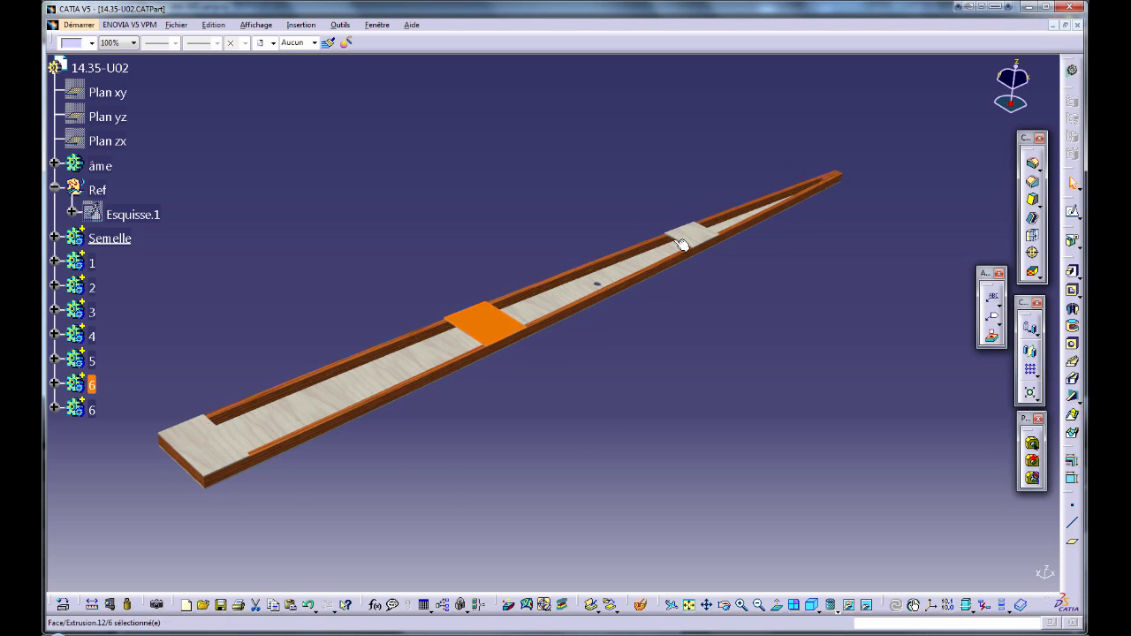
left_click(697, 234)
left_click(90, 368)
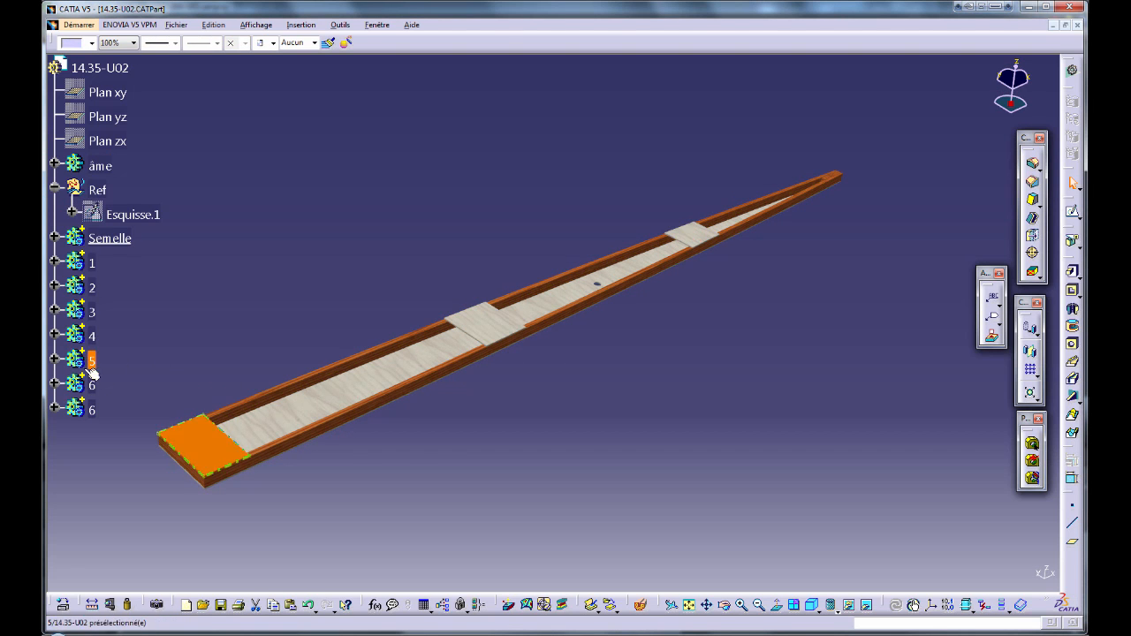
left_click(91, 385, "ctrl")
left_click(91, 409, "ctrl")
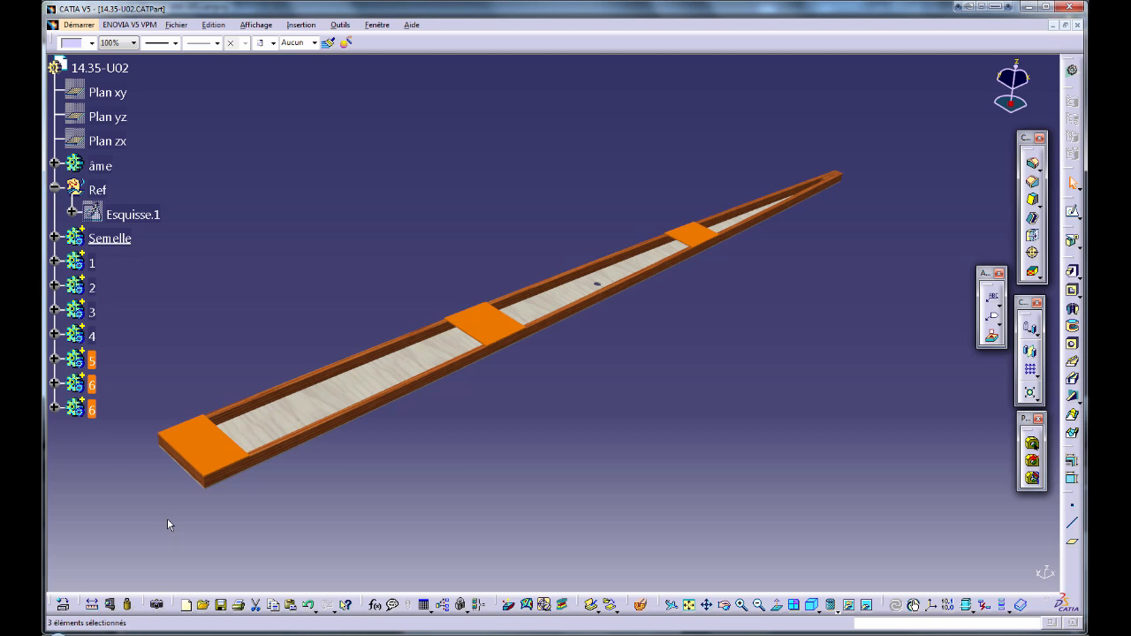
key("Delete")
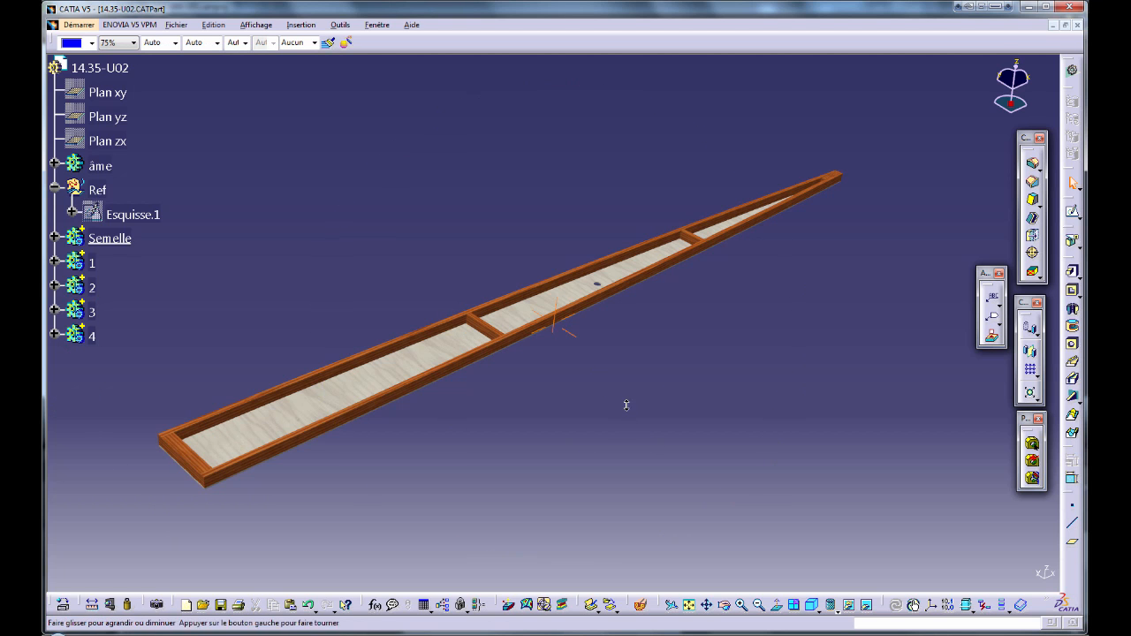
- Check rib Teil 69 on the scanned plan and set the overall length in the Ref body's reference sketch to 642 mm
double_click(124, 213)
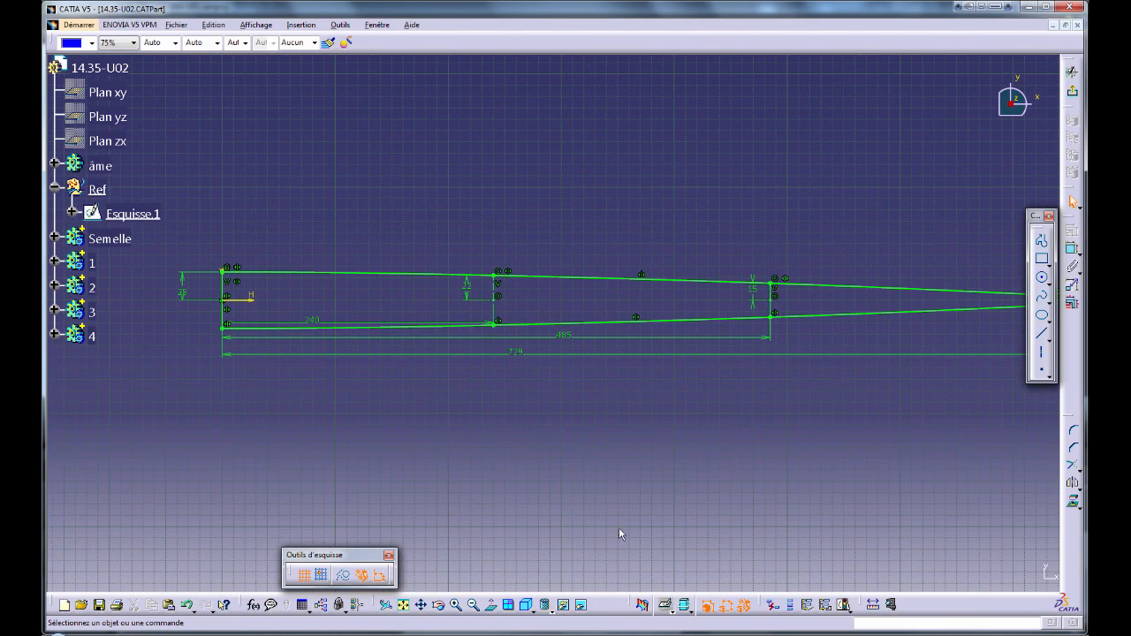
key("alt+Tab")
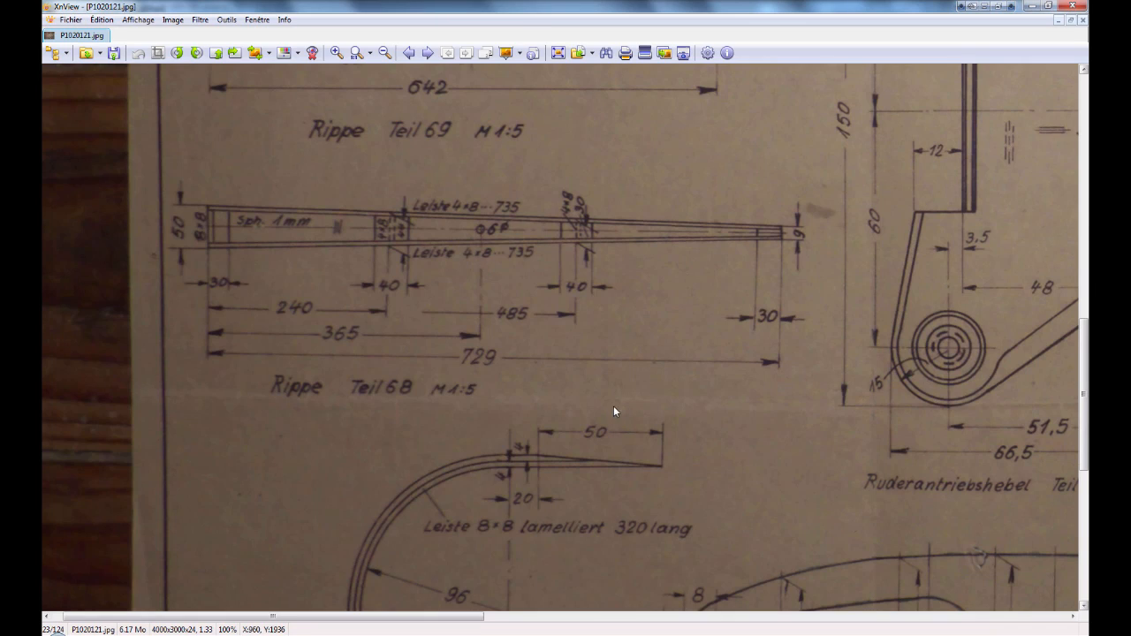
left_click_drag(1085, 318, 1086, 267)
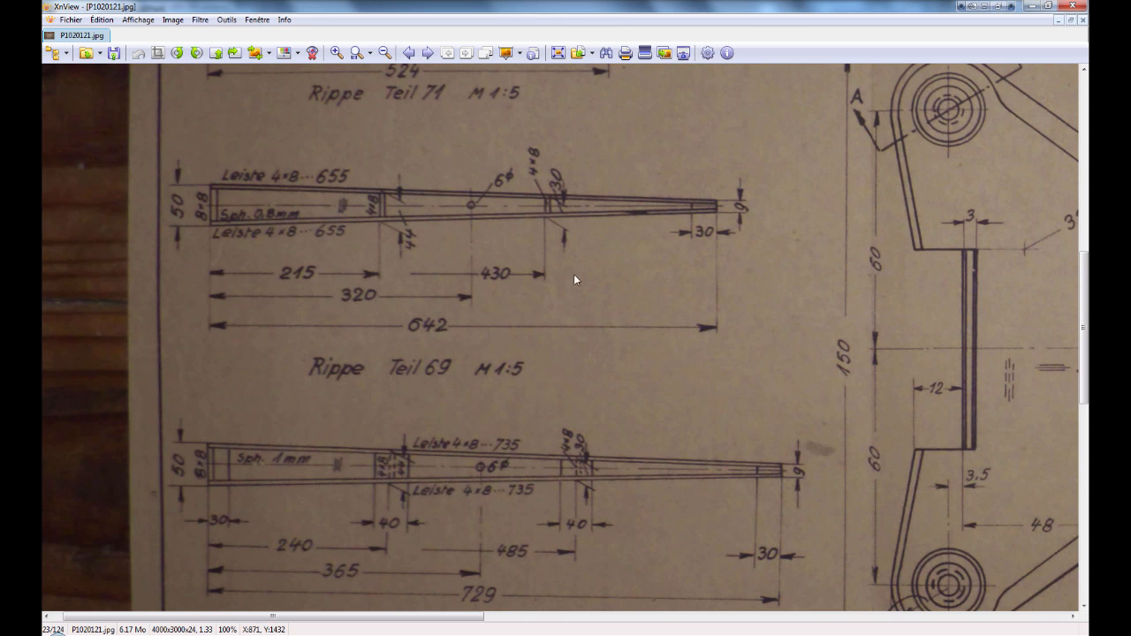
left_click(619, 635)
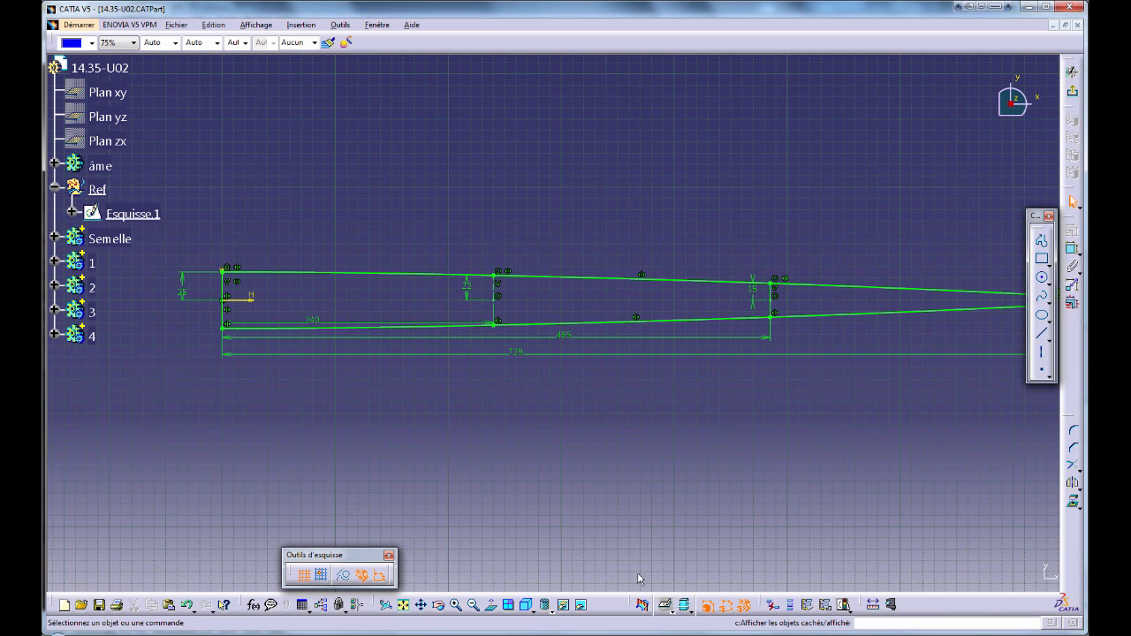
double_click(518, 358)
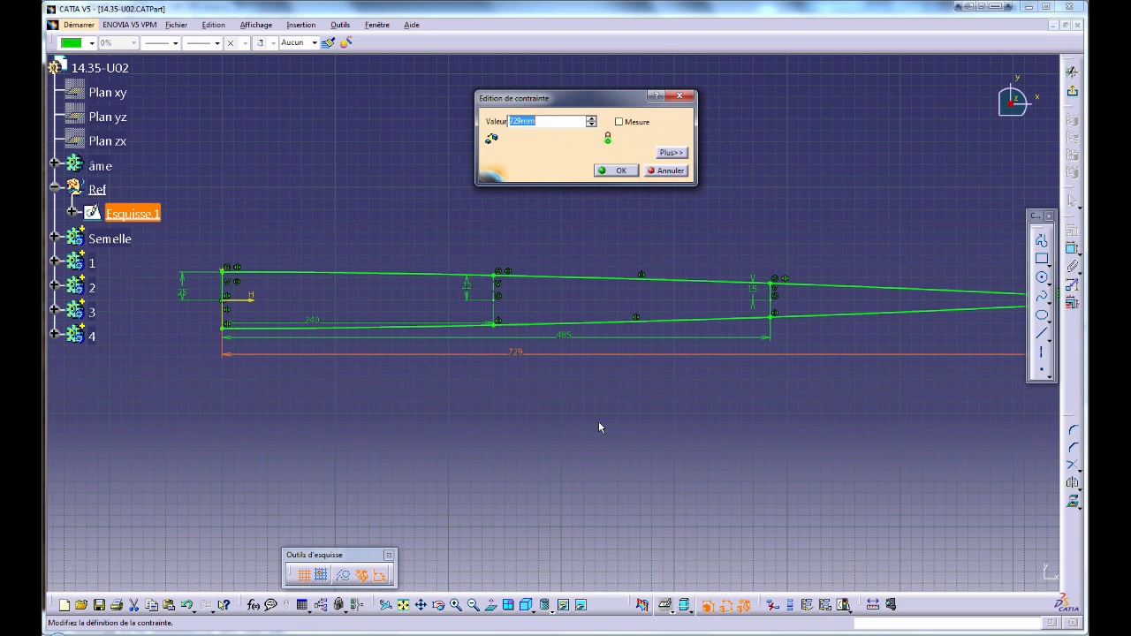
type("642")
key("Return")
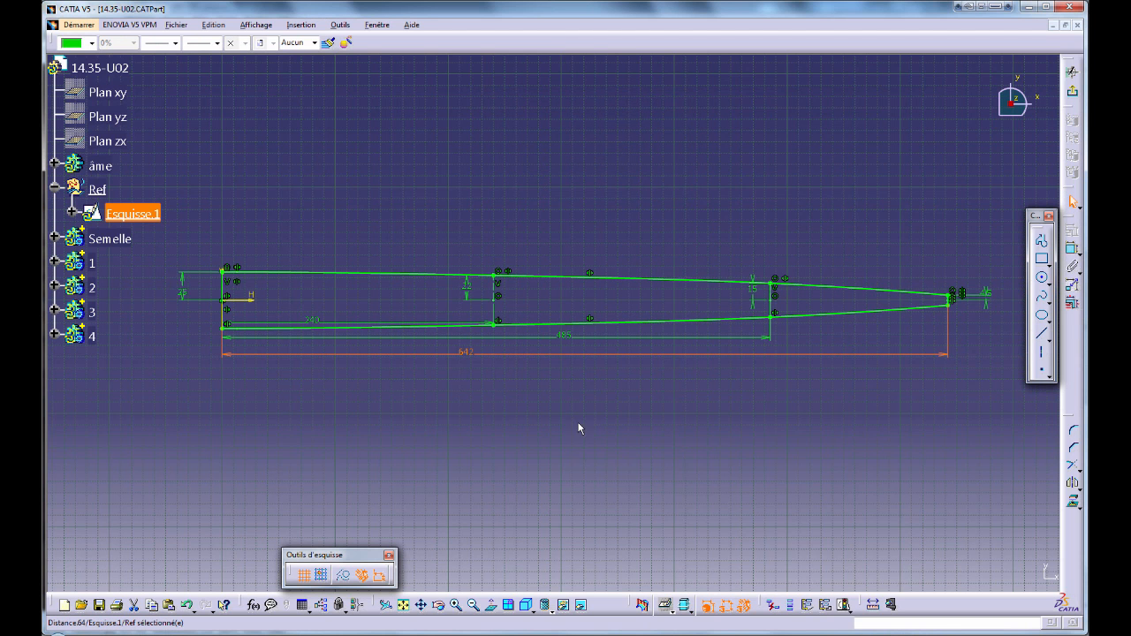
- Set the reference sketch's two intermediate station distances from the wide end to 215 mm and 430 mm, and exit the sketch
middle_click_drag(512, 386, 502, 408, "ctrl")
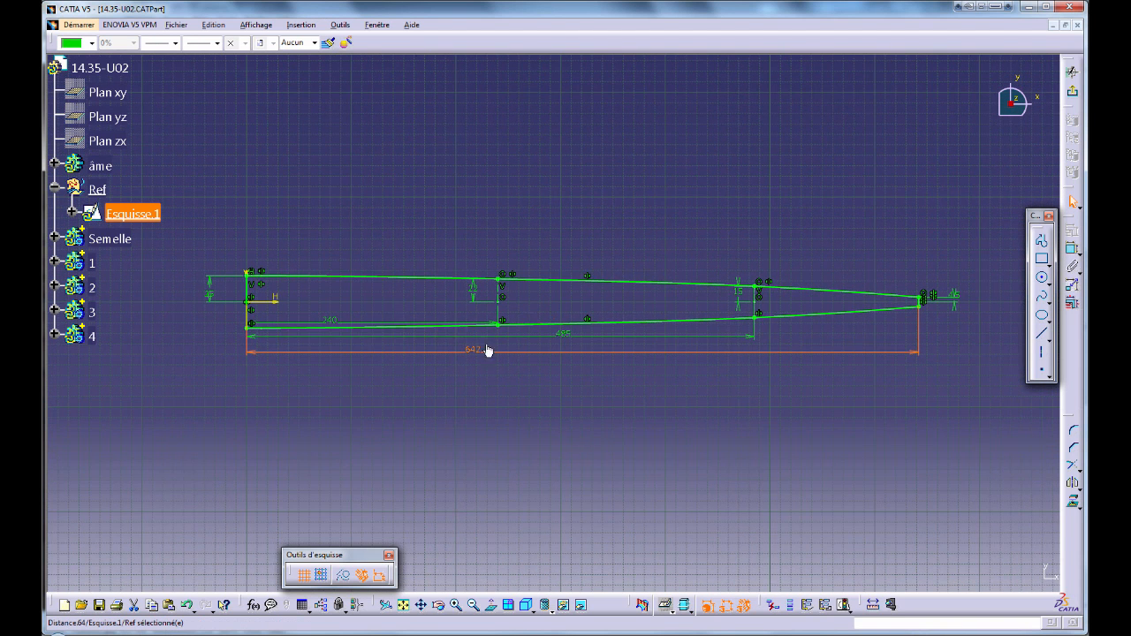
double_click(328, 319)
type("215mm")
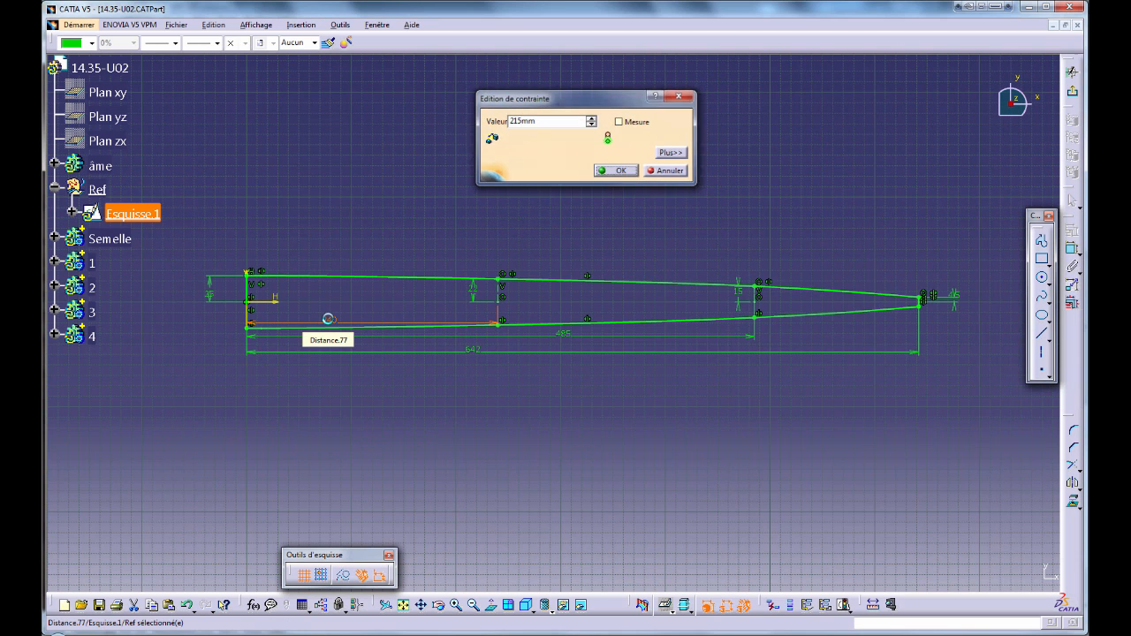
key("Return")
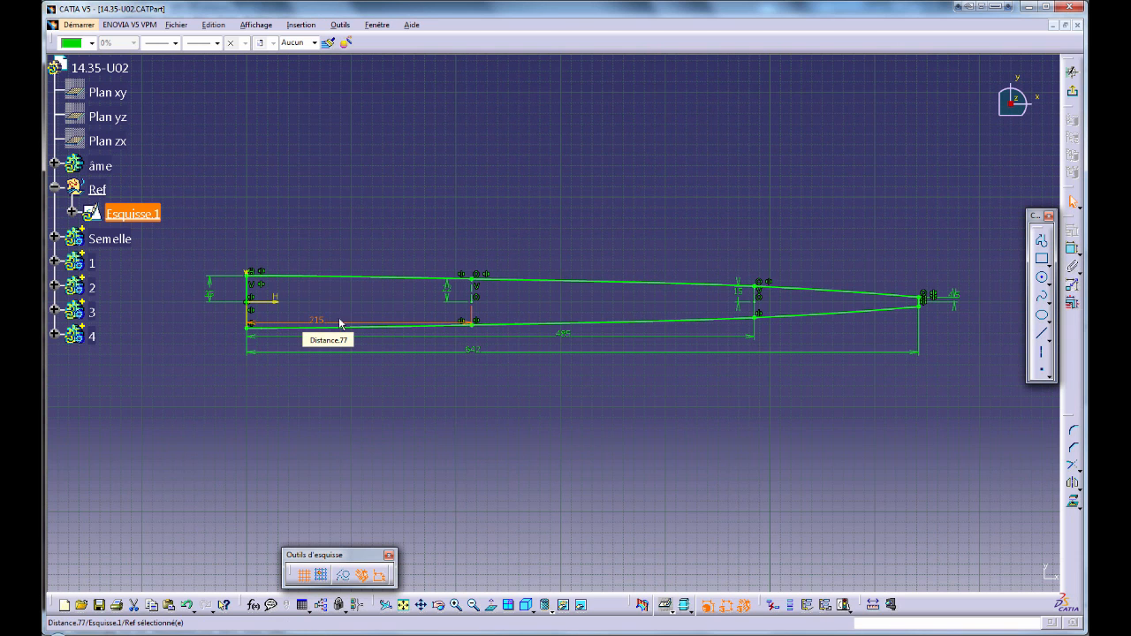
double_click(566, 335)
type("430mm")
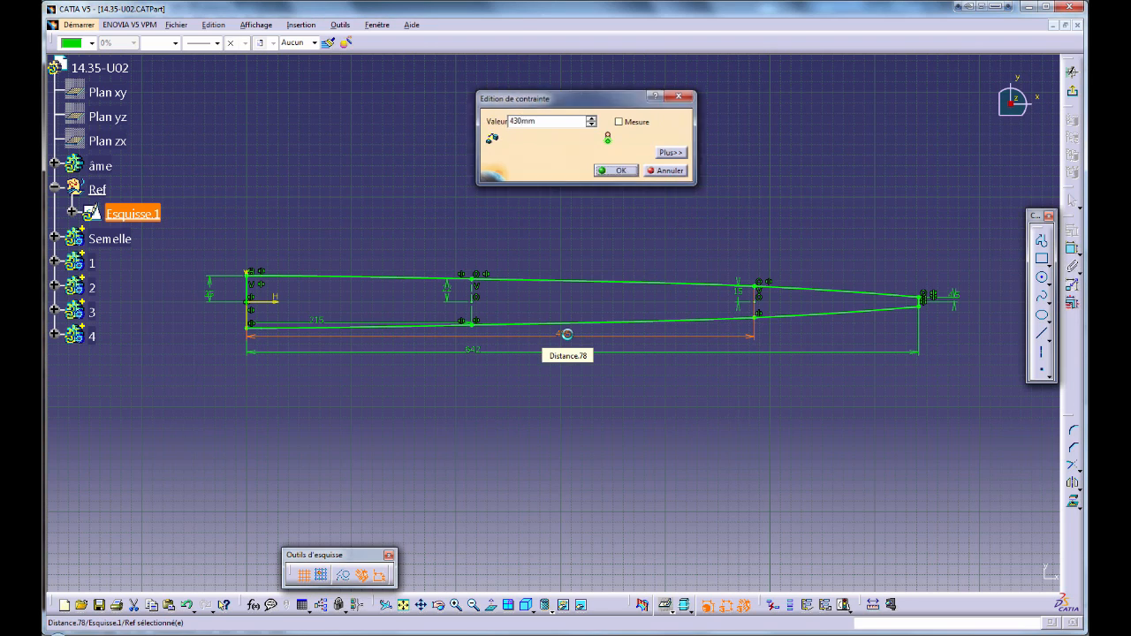
key("Return")
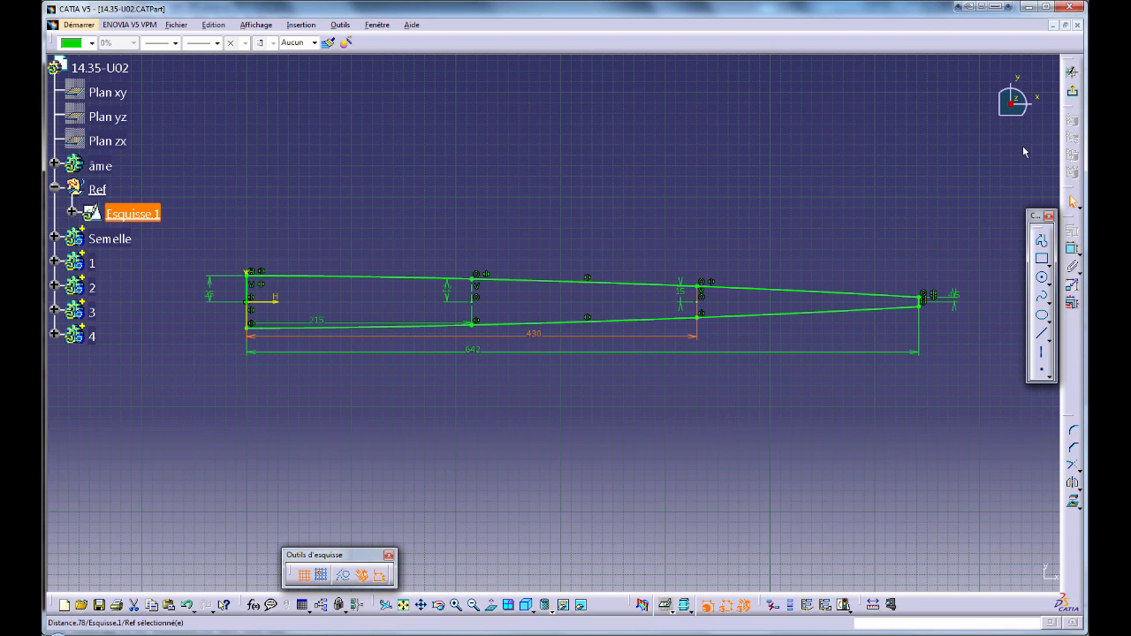
left_click(1074, 92)
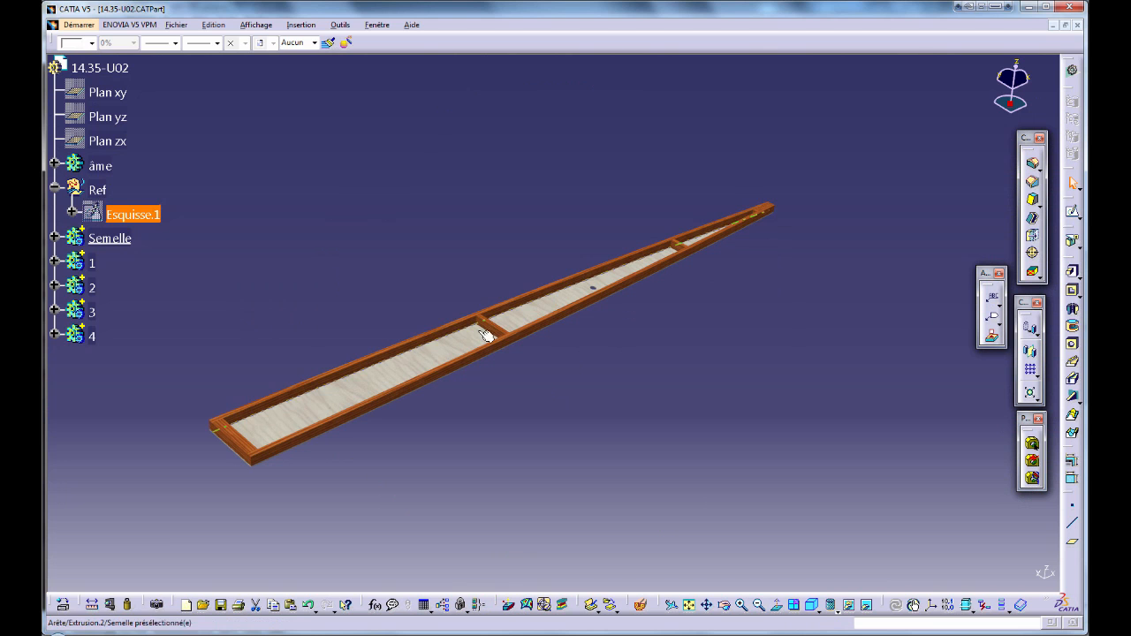
- Set the distance of crosspiece 2's sketch profile from the rib's wide end to 215 mm and exit the sketch
left_click(500, 330)
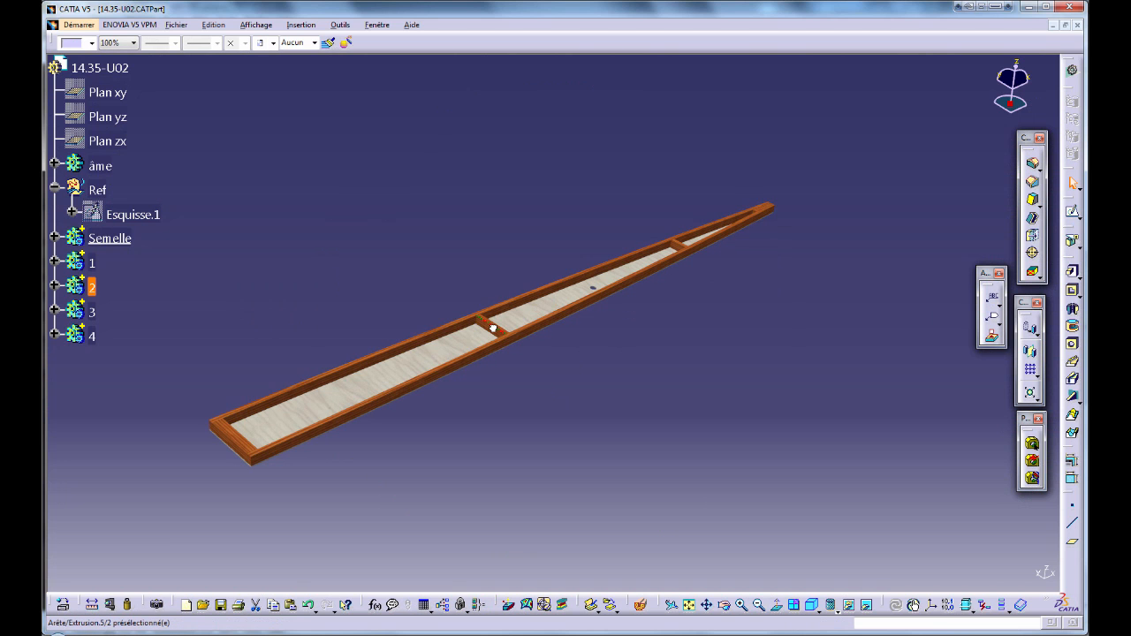
left_click(55, 286)
double_click(146, 360)
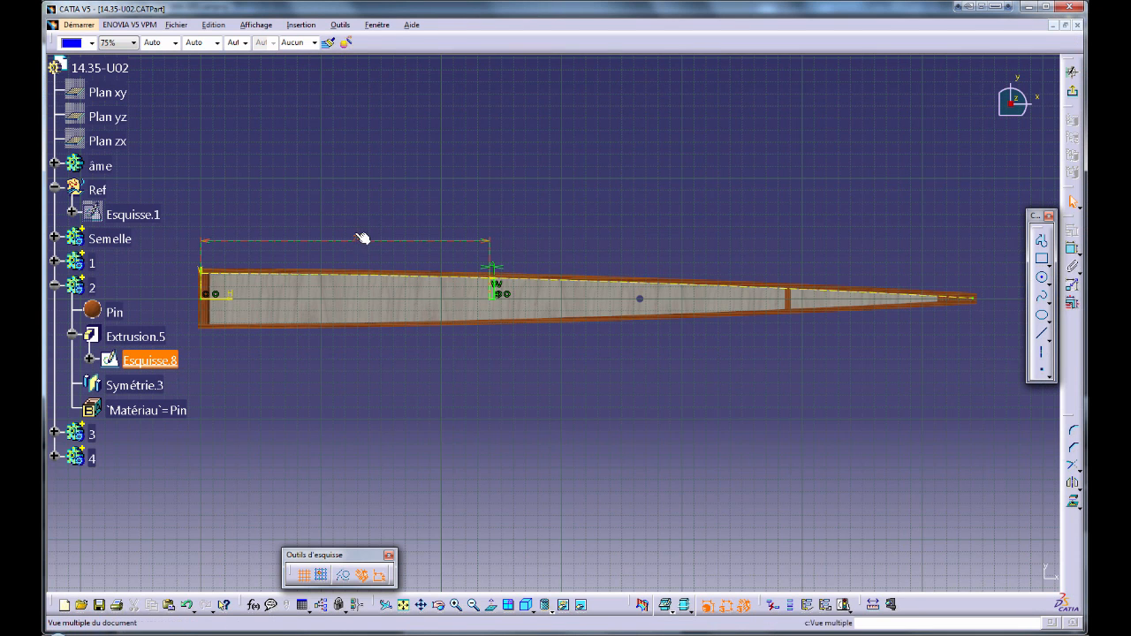
left_click(370, 241)
double_click(370, 241)
type("215")
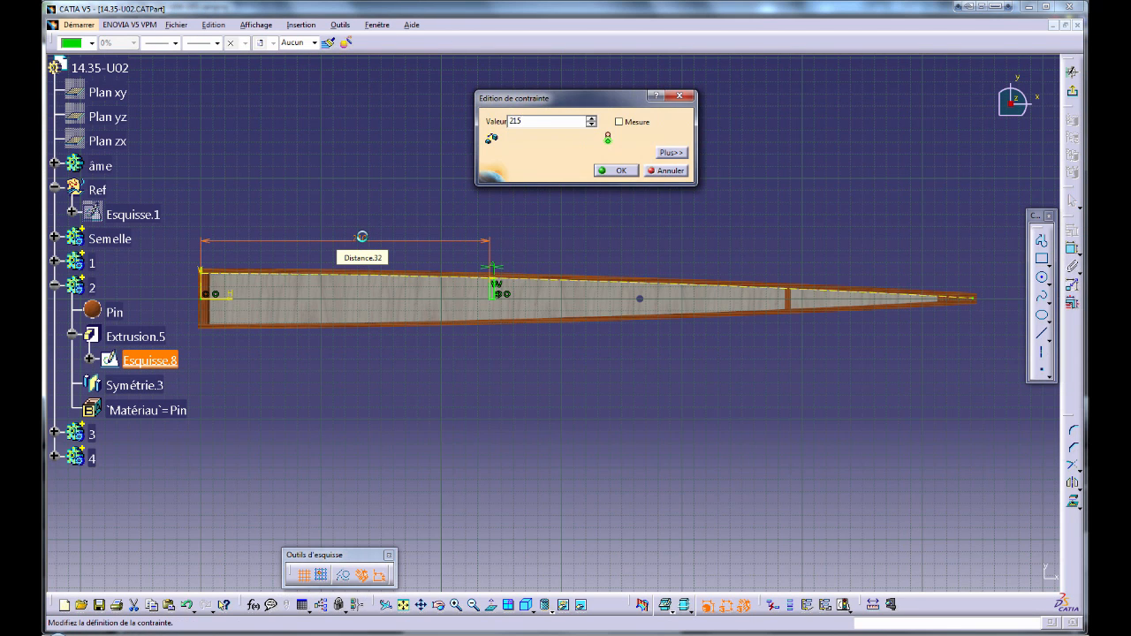
key("Return")
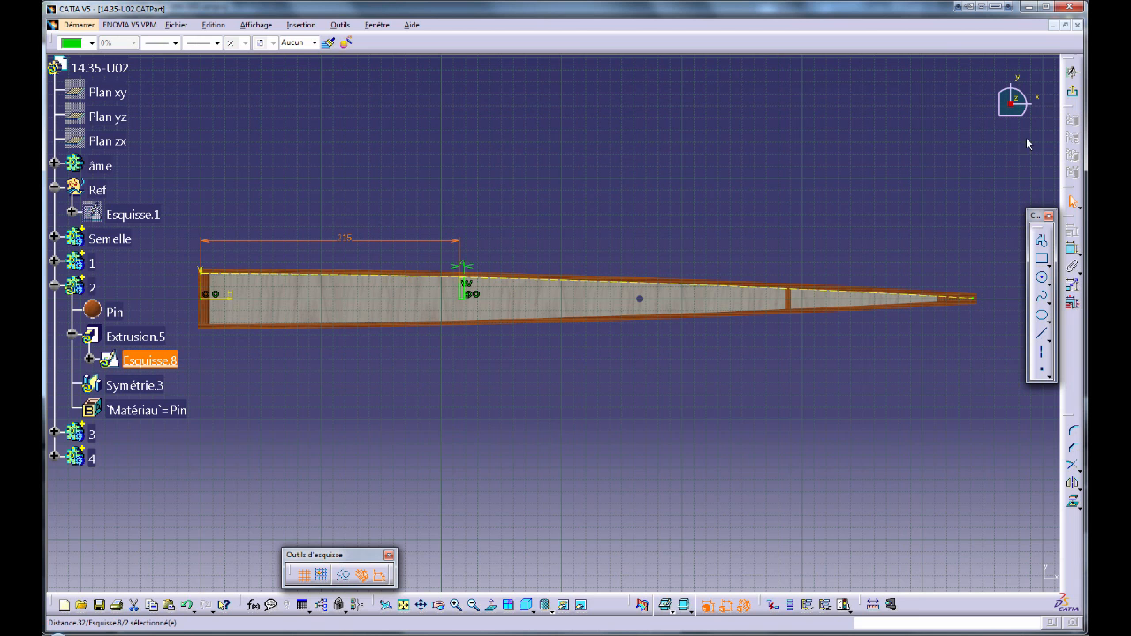
left_click(1072, 91)
- Set the distance of crosspiece 3's sketch profile from the rib's wide end to 430 mm and exit the sketch
left_click(55, 433)
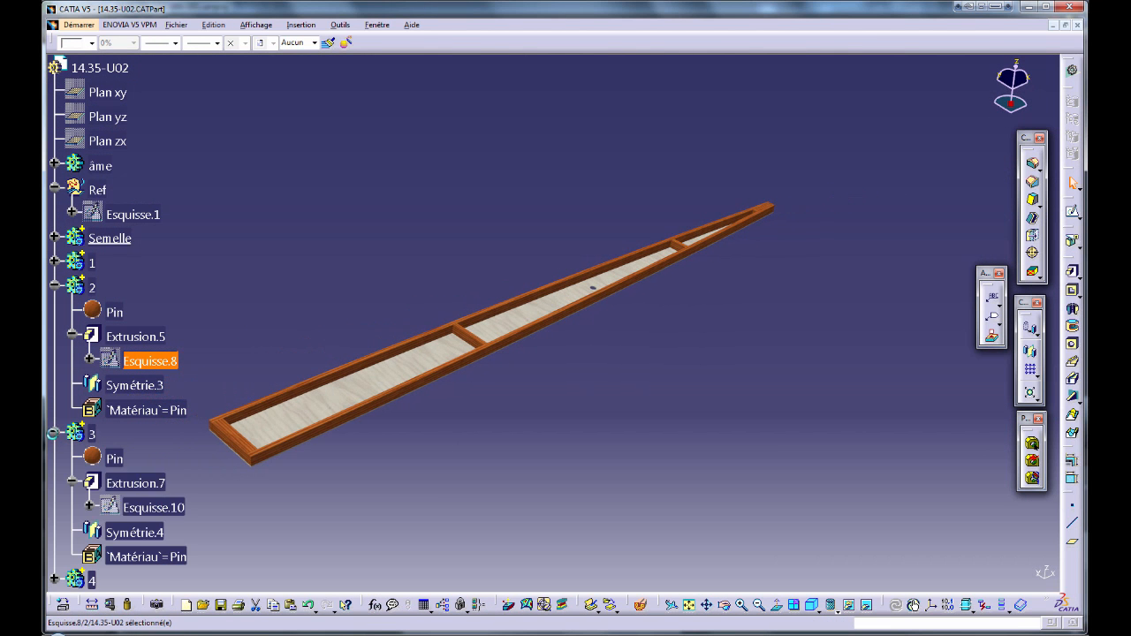
left_click(168, 507)
double_click(168, 507)
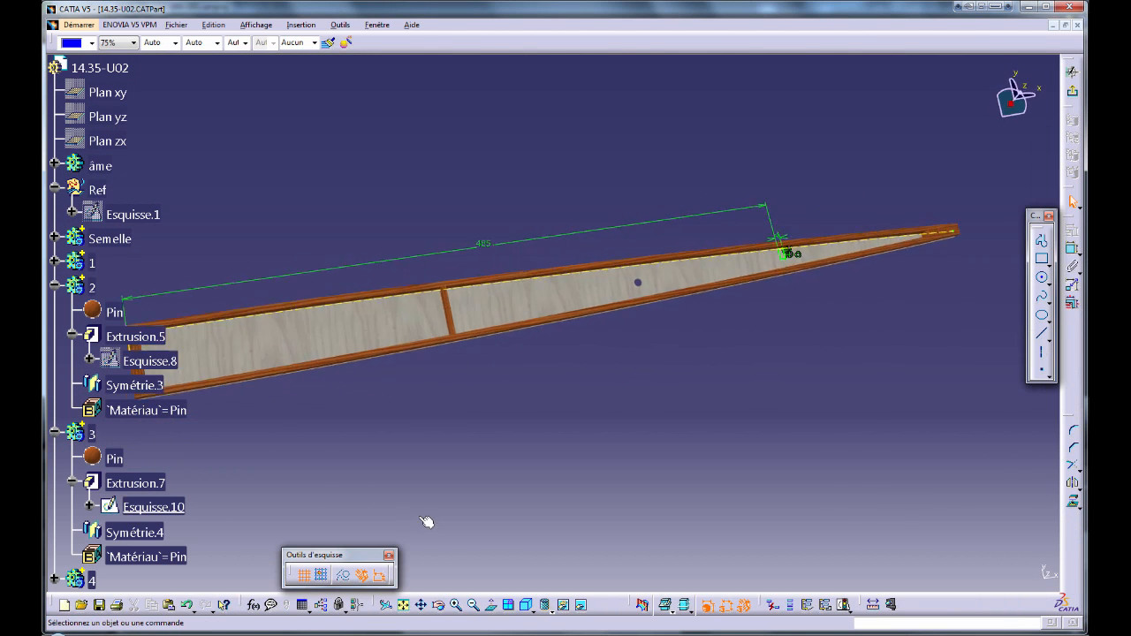
double_click(507, 238)
type("430")
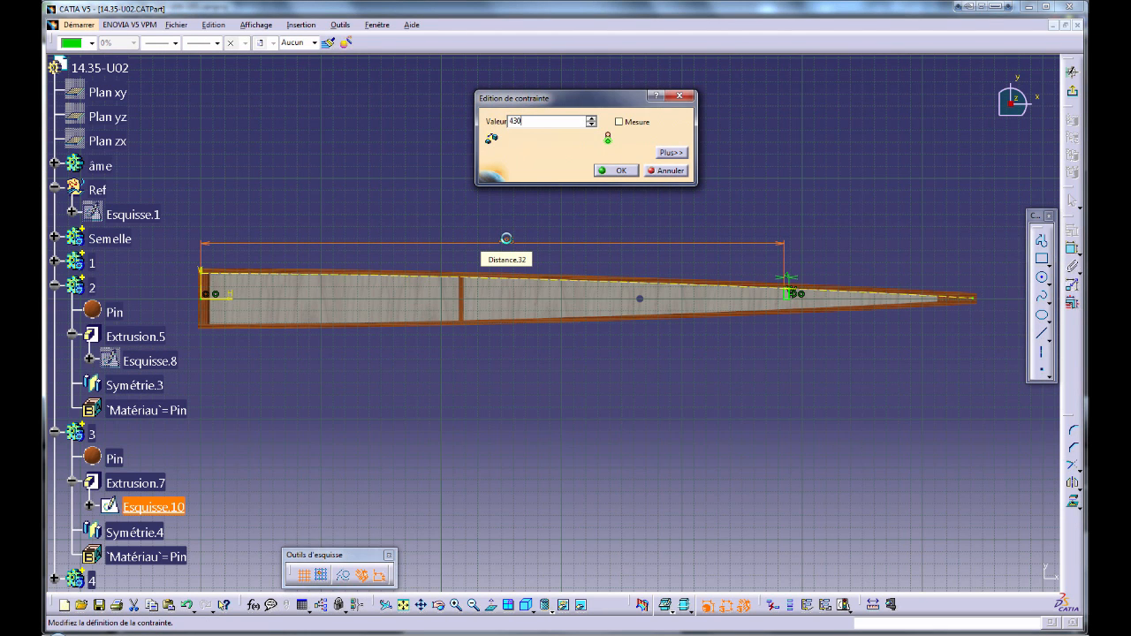
key("Return")
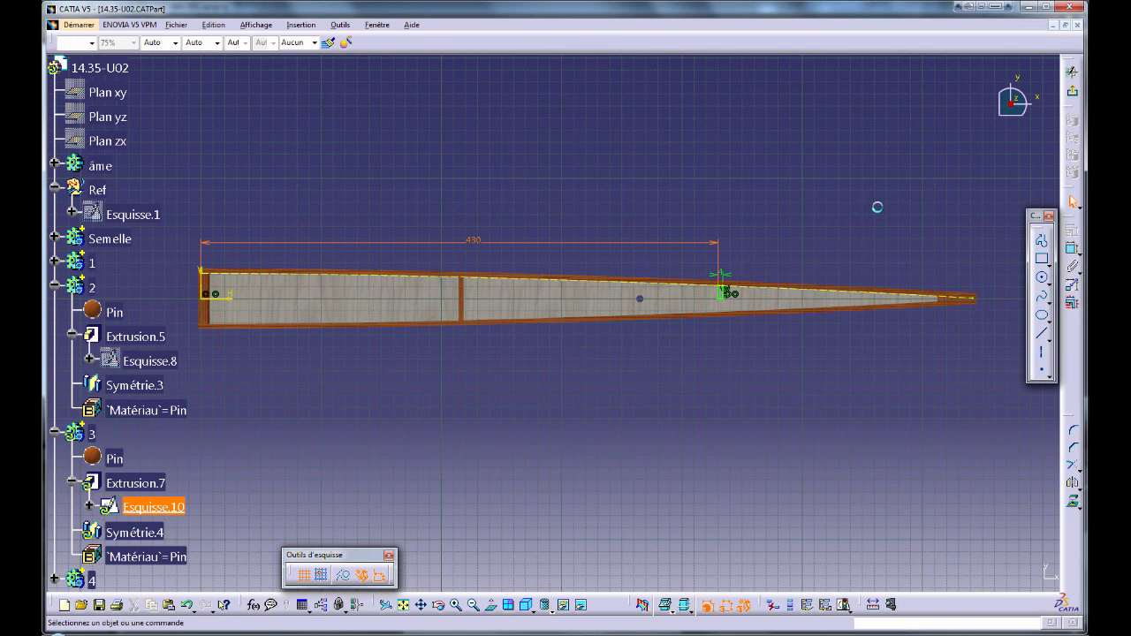
left_click(1071, 90)
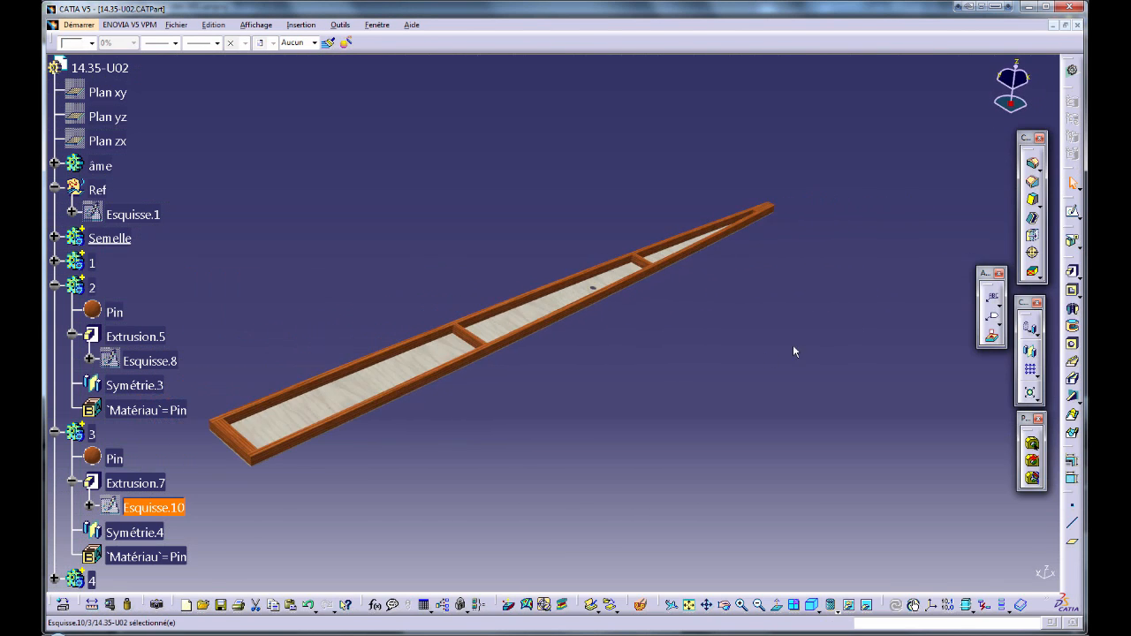
- Locate the round hole of the web body âme in the tree and open its positioning sketch for editing
middle_click_drag(577, 369, 576, 195)
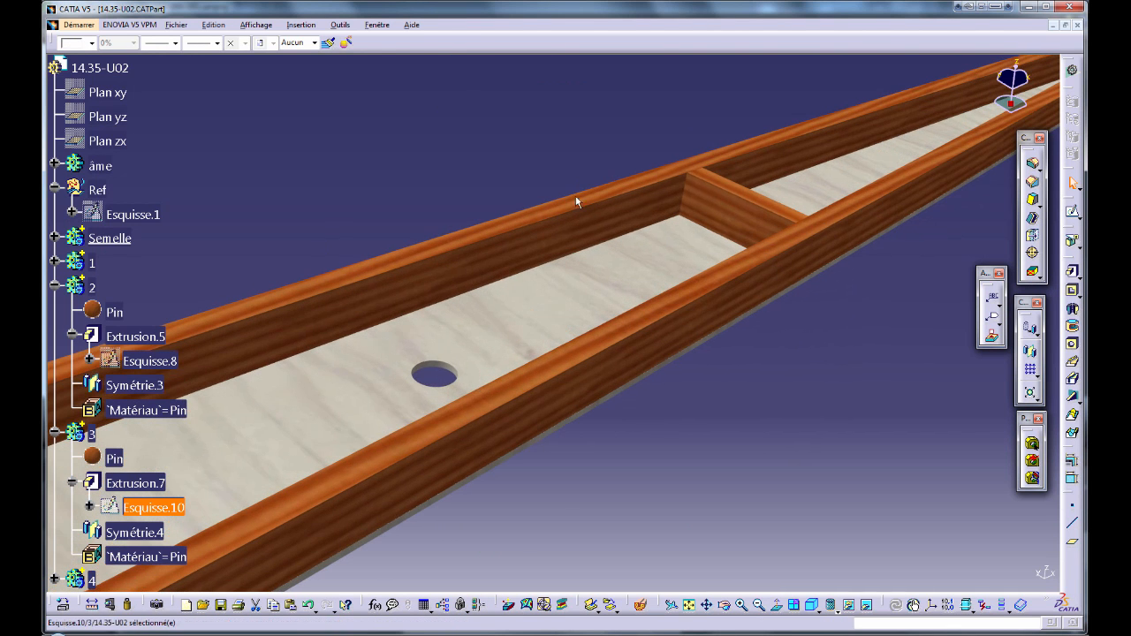
left_click(435, 376)
right_click(431, 369)
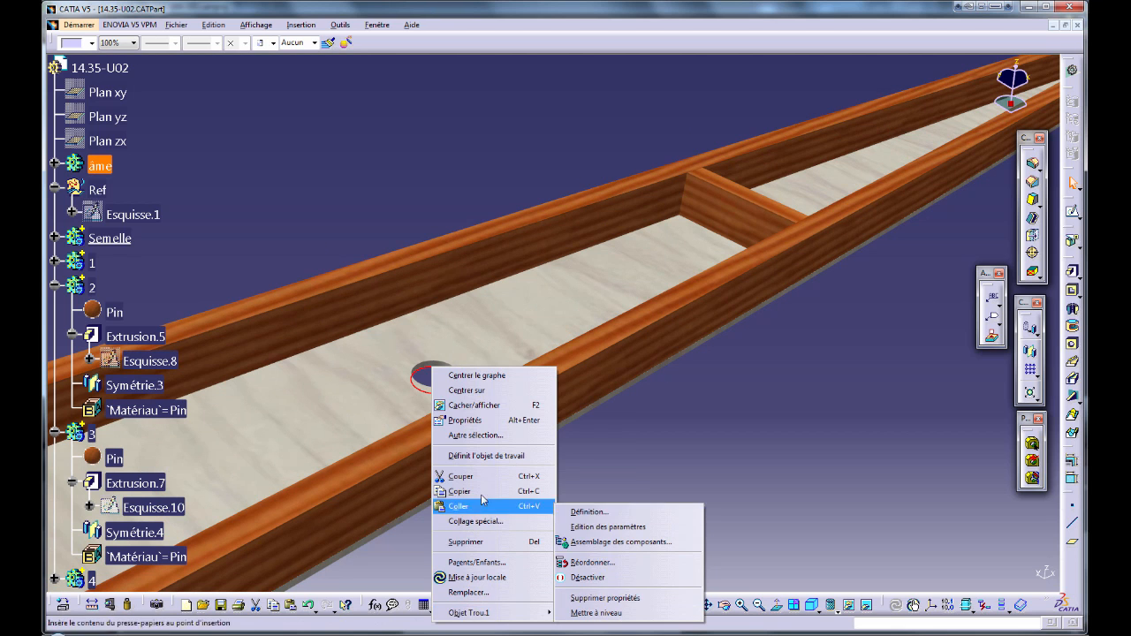
left_click(472, 377)
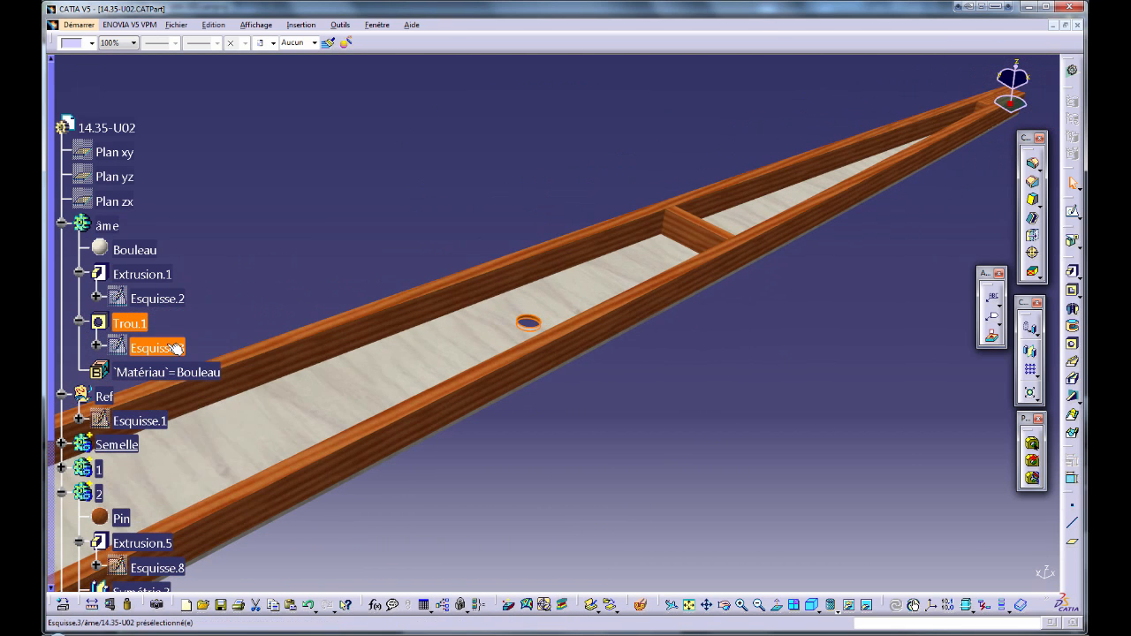
left_click(159, 348)
double_click(164, 348)
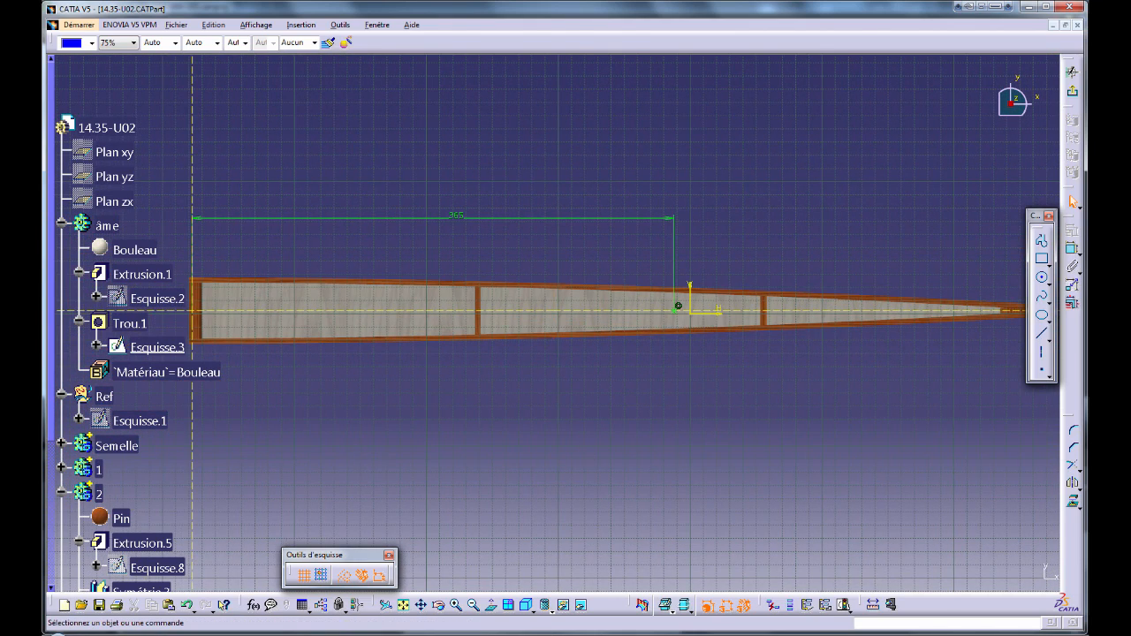
- Check the hole location on the scanned plan, set its distance from the wide end to 320 mm and exit the sketch
key("alt+Tab")
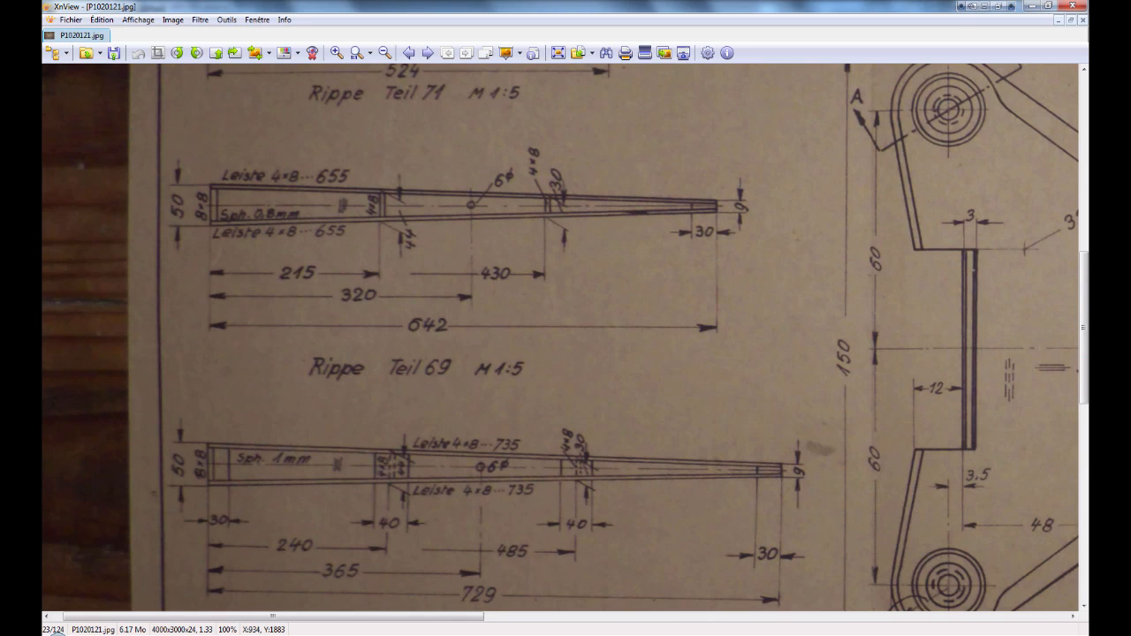
key("alt+Tab")
double_click(453, 218)
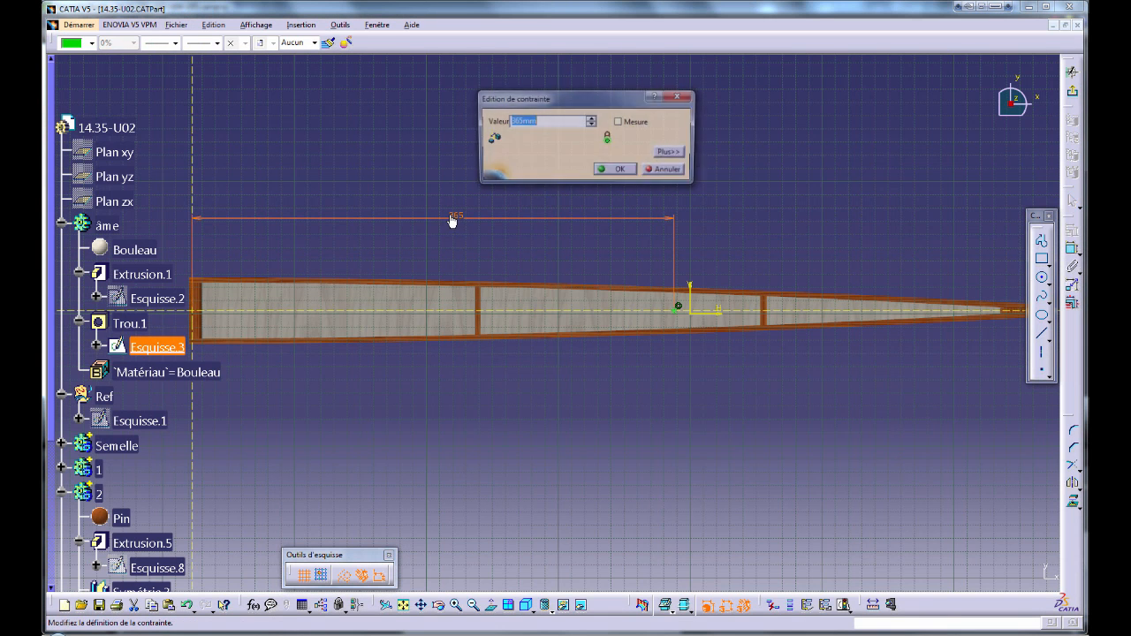
type("320")
key("Return")
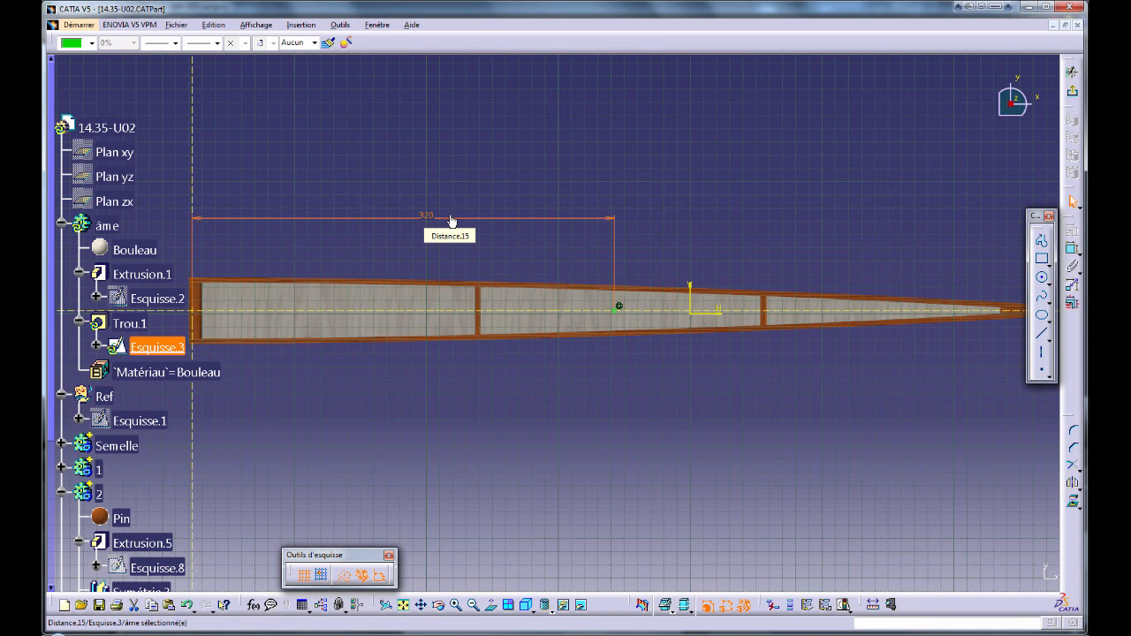
left_click(1072, 71)
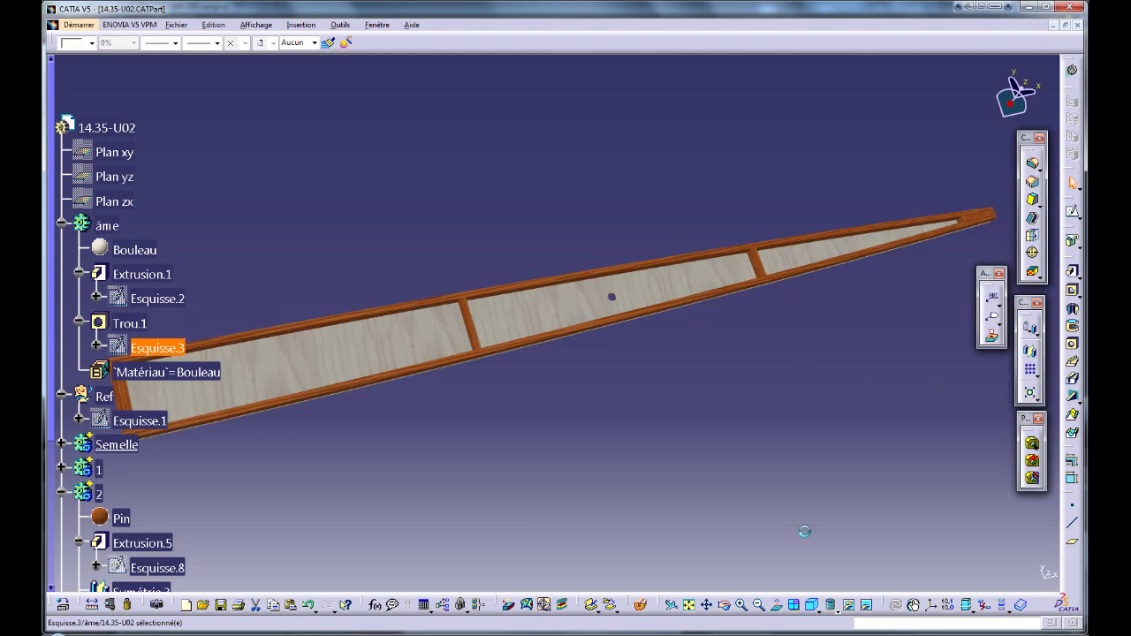
- Save the finished rib and make the 14.35-U02 window active among the tiled rib parts
mouse_move(565, 366)
middle_mouse_down()
mouse_move(624, 462)
mouse_move(753, 202)
mouse_move(604, 346)
mouse_move(700, 359)
mouse_move(675, 455)
mouse_move(657, 437)
middle_mouse_up()
key("ctrl+s")
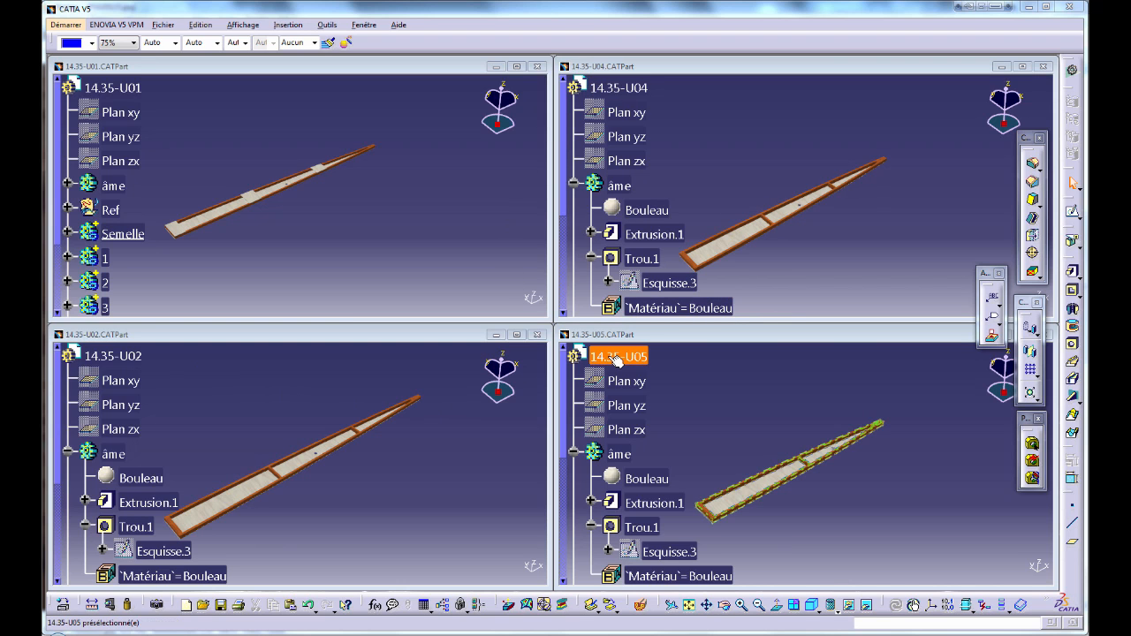
left_click(453, 446)
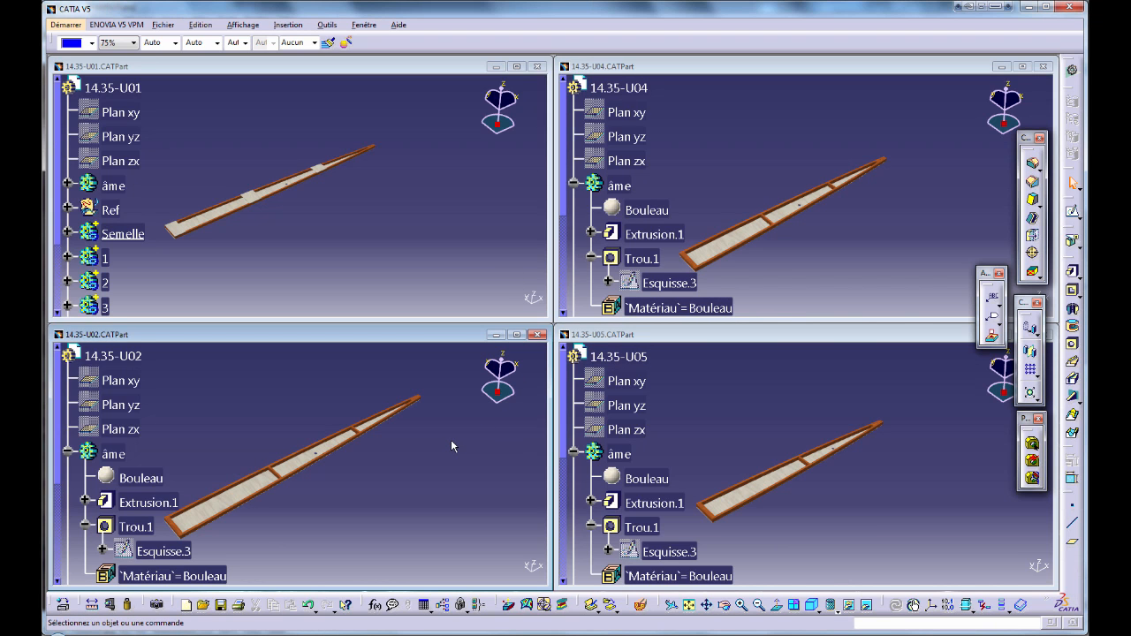